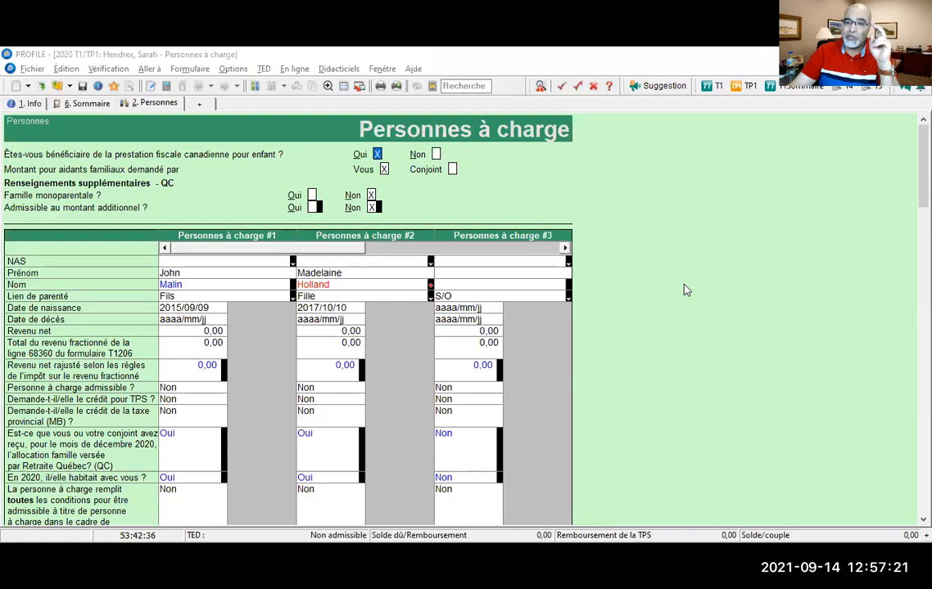
{"action": "right_click", "coordinate": [665, 300]}
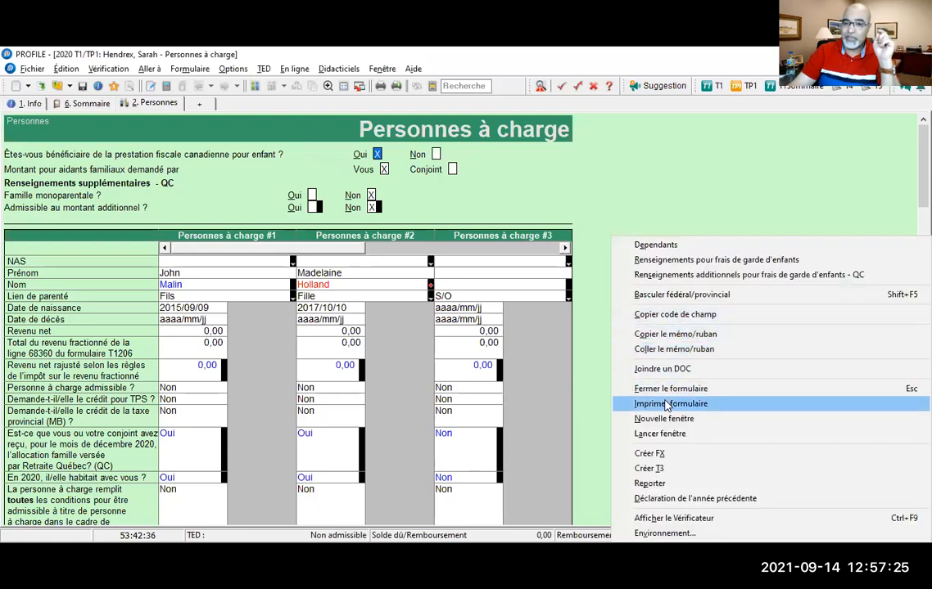
{"action": "left_click", "coordinate": [675, 181]}
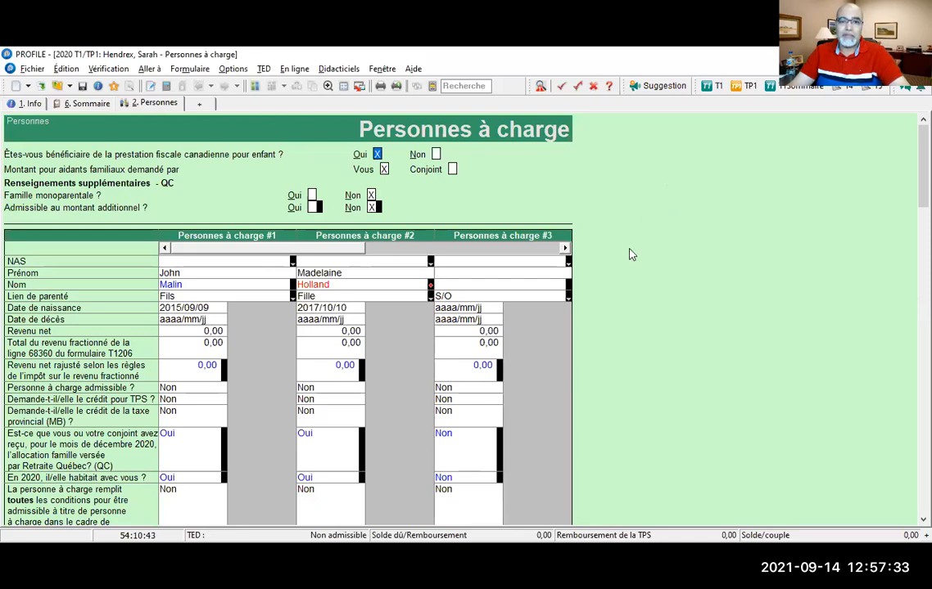
{"action": "scroll", "coordinate": [631, 252], "scroll_direction": "down", "scroll_amount": 1}
{"action": "left_click", "coordinate": [76, 100]}
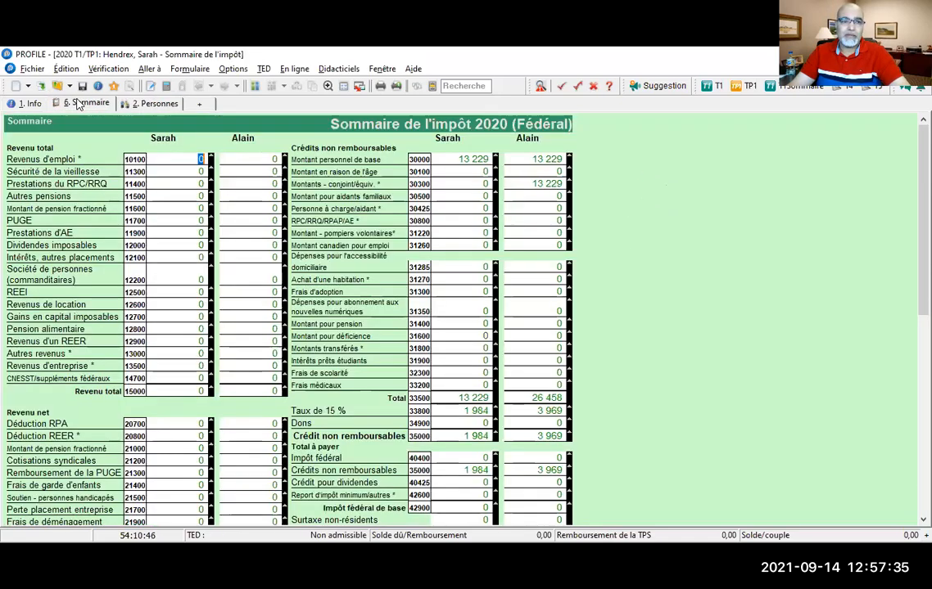
{"action": "left_click", "coordinate": [135, 104]}
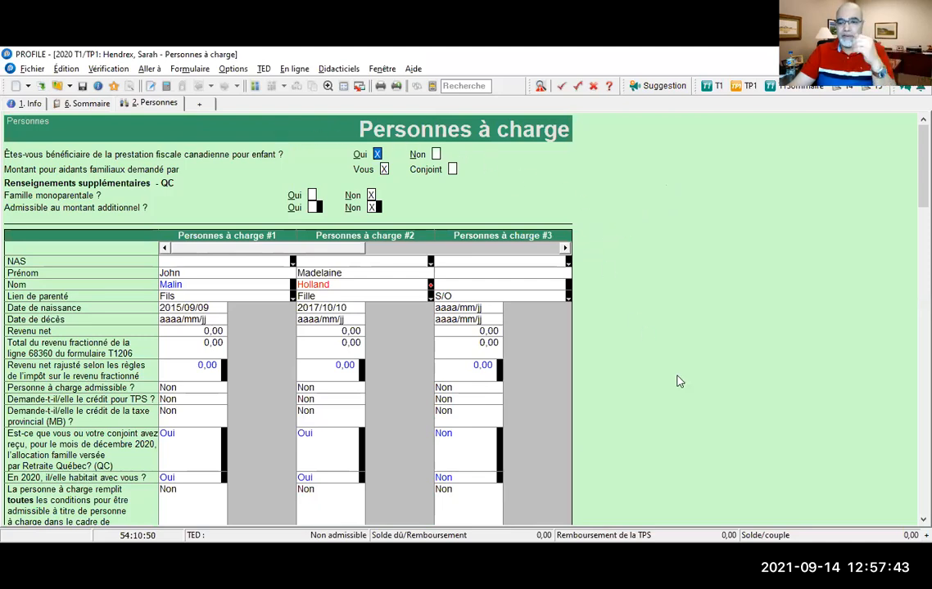
{"action": "right_click", "coordinate": [773, 537]}
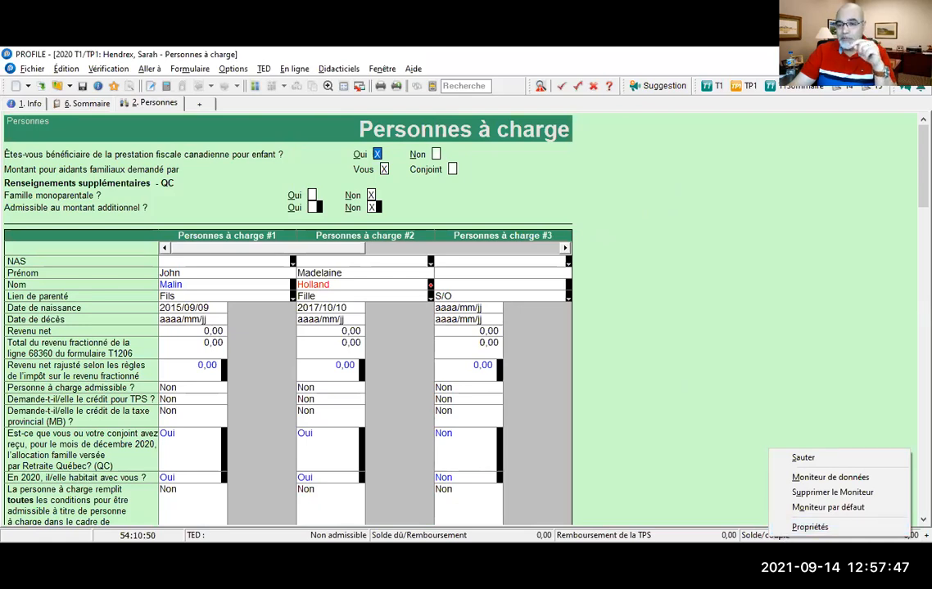
{"action": "left_click", "coordinate": [734, 519]}
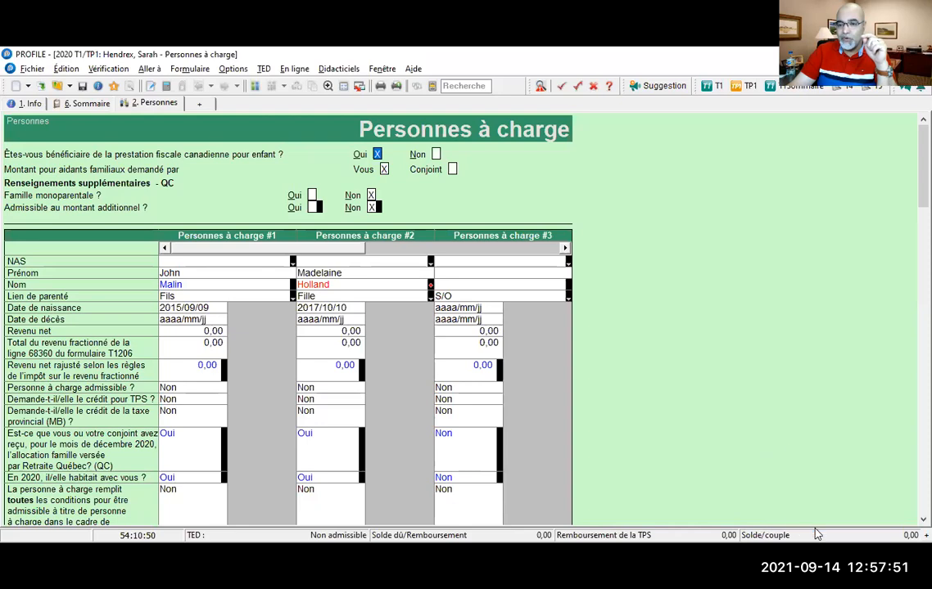
{"action": "right_click", "coordinate": [814, 529]}
{"action": "left_click", "coordinate": [814, 529]}
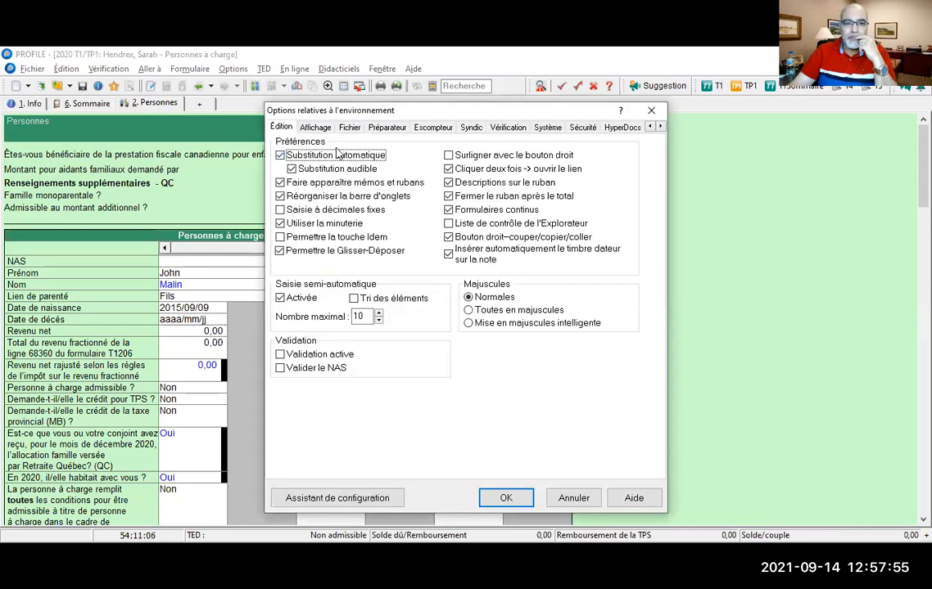
{"action": "left_click", "coordinate": [314, 129]}
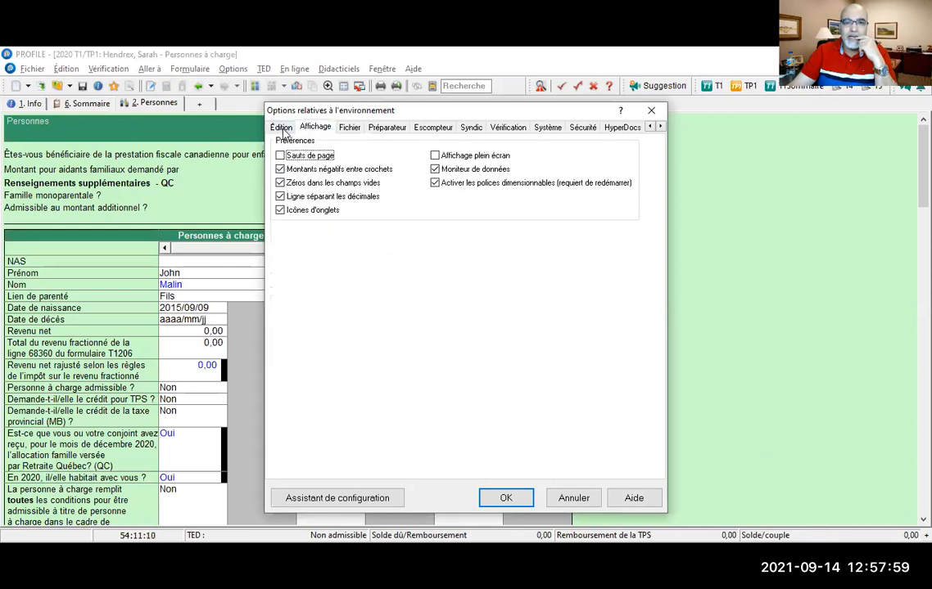
{"action": "left_click", "coordinate": [281, 128]}
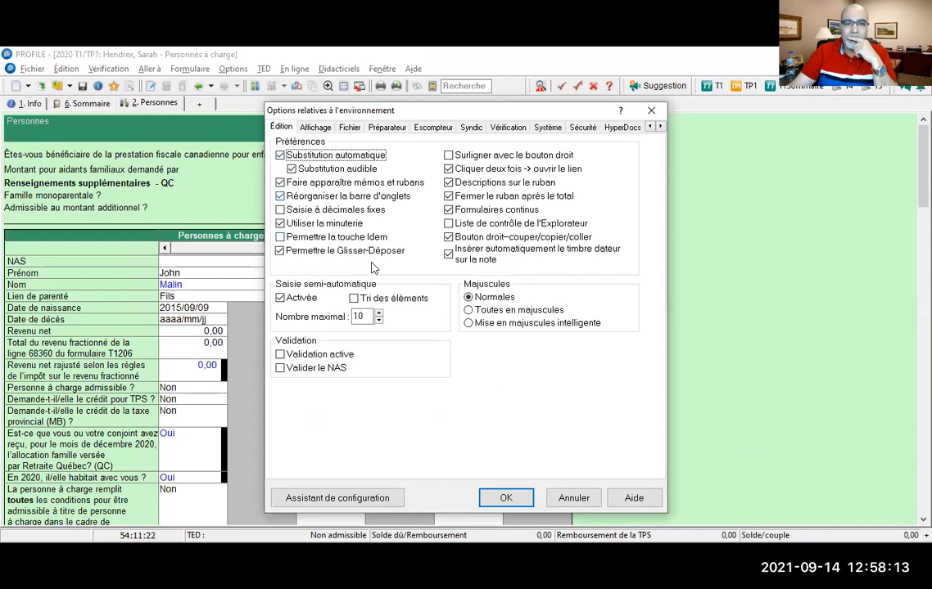
{"action": "left_click", "coordinate": [312, 128]}
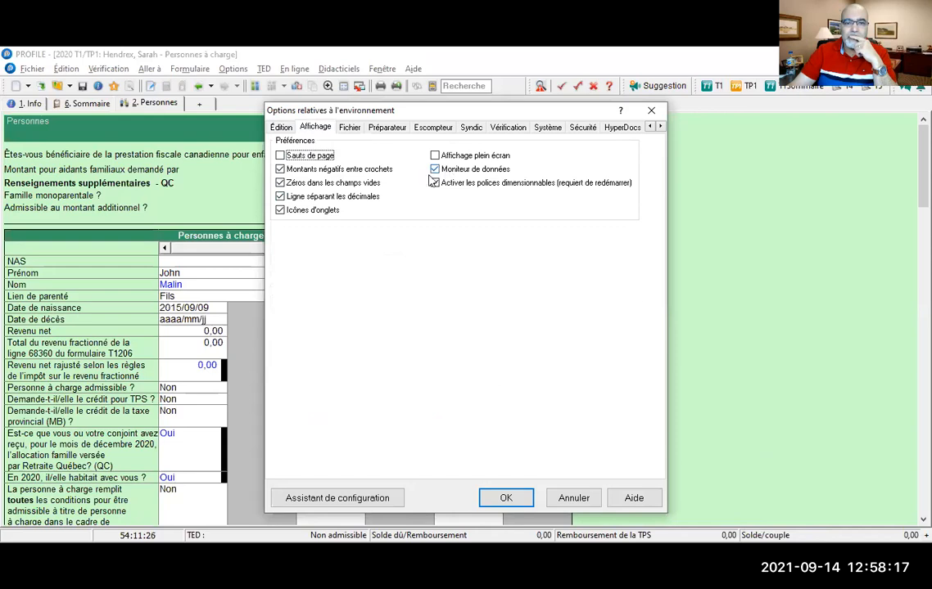
{"action": "left_click", "coordinate": [350, 129]}
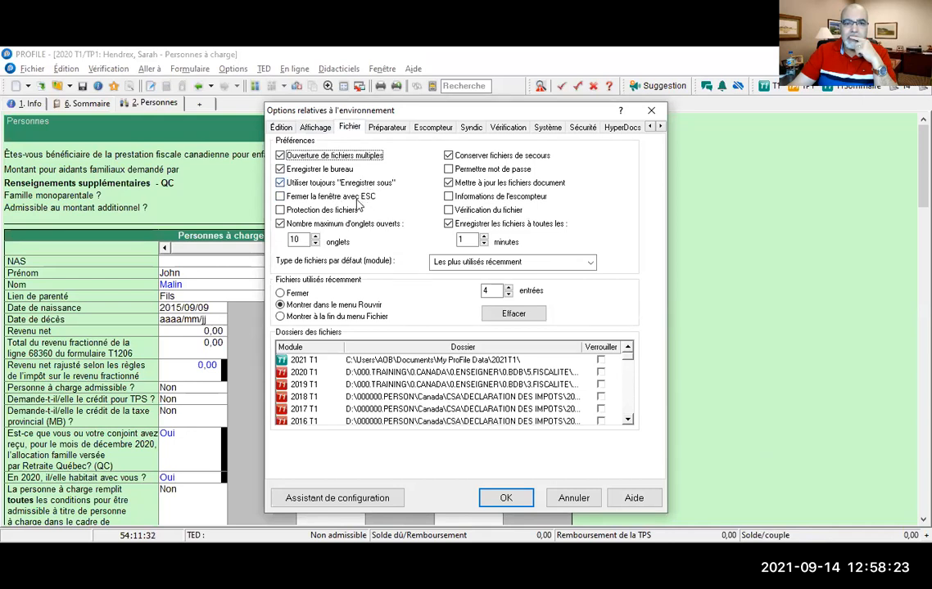
{"action": "left_click", "coordinate": [280, 197]}
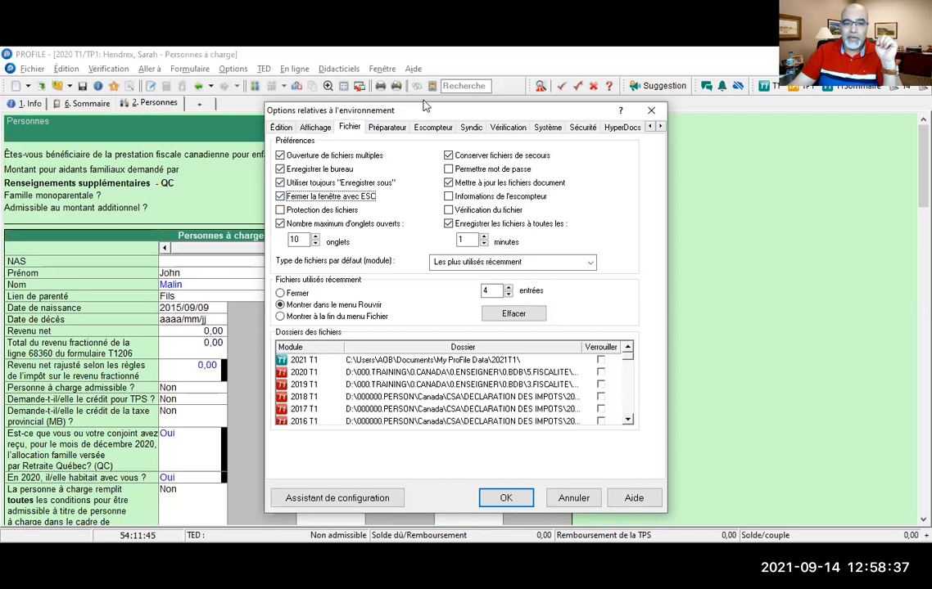
{"action": "left_click_drag", "start_coordinate": [426, 107], "coordinate": [193, 51]}
{"action": "left_click", "coordinate": [373, 433]}
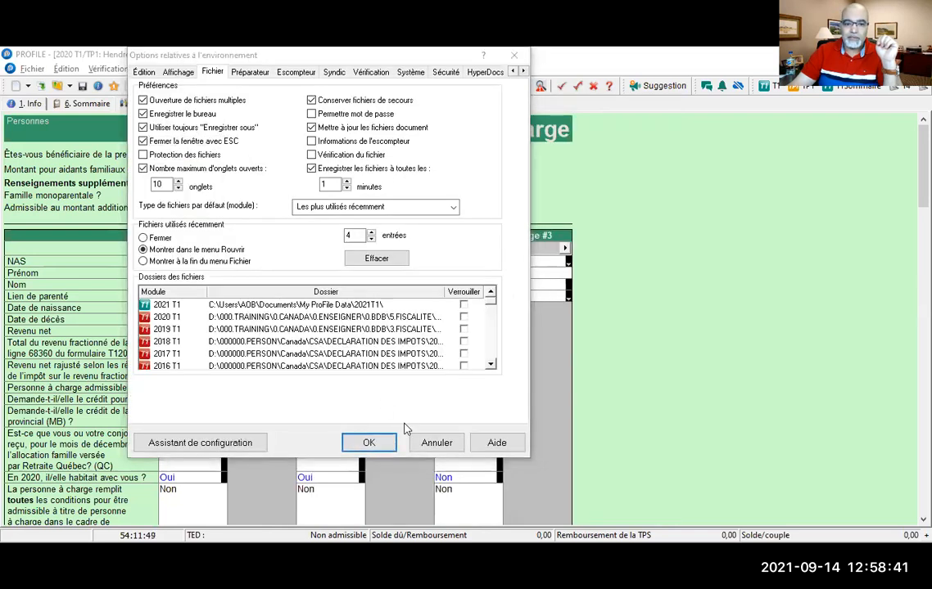
{"action": "left_click", "coordinate": [368, 446]}
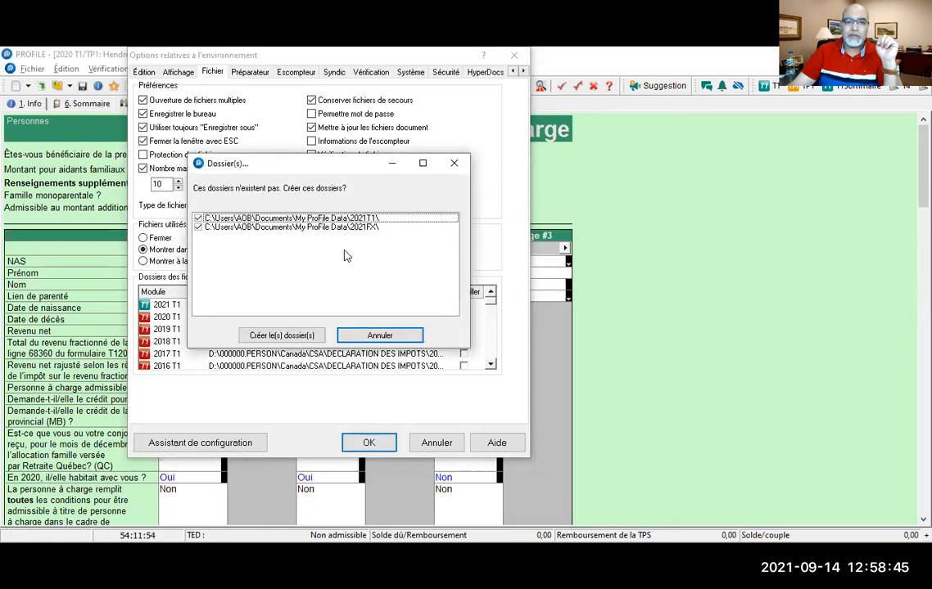
{"action": "left_click", "coordinate": [352, 337]}
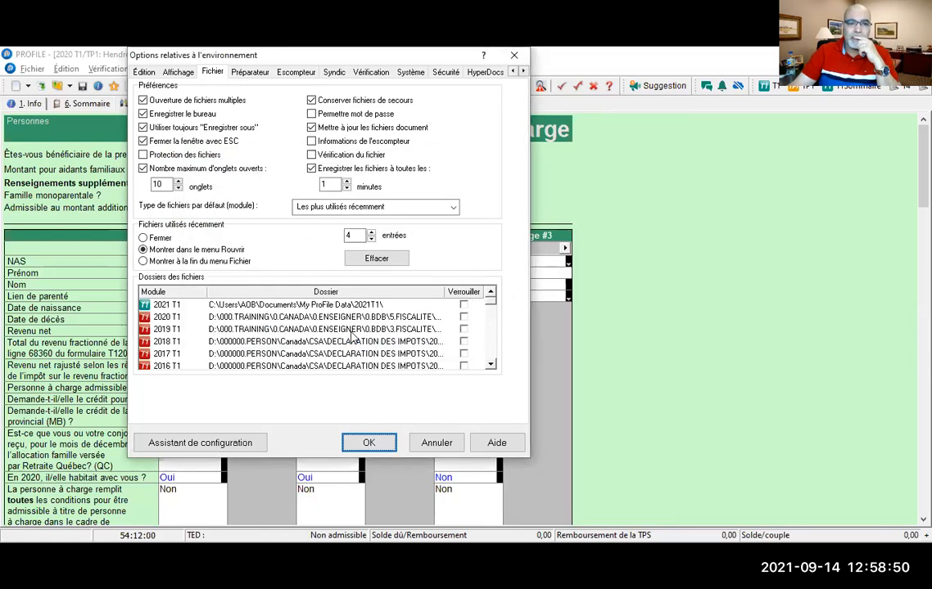
{"action": "left_click", "coordinate": [515, 58]}
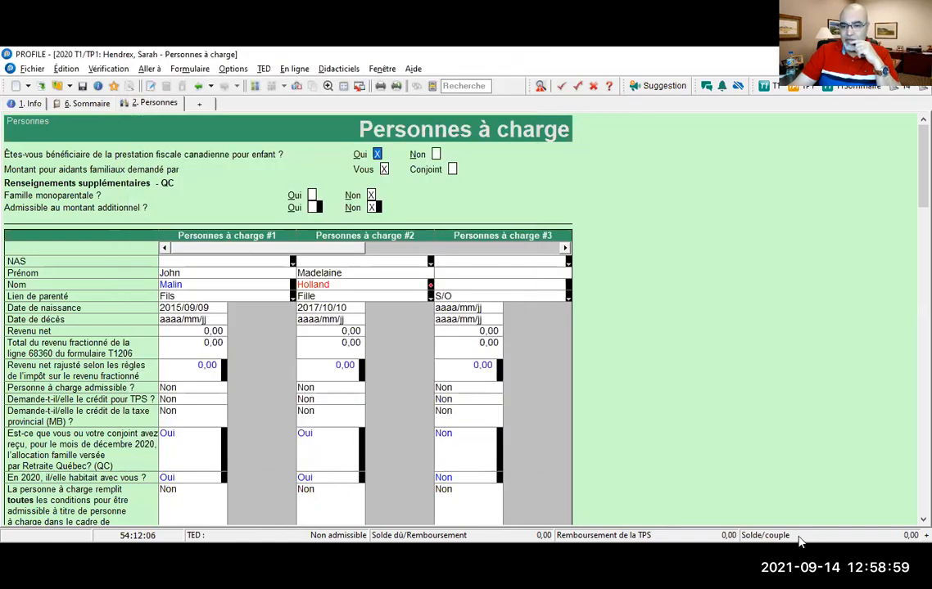
Enable "Fermer la fenêtre avec ESC" in the environment's file preferences and create the missing 2021T1 and 2021FX data folders.
{"action": "left_click", "coordinate": [314, 128]}
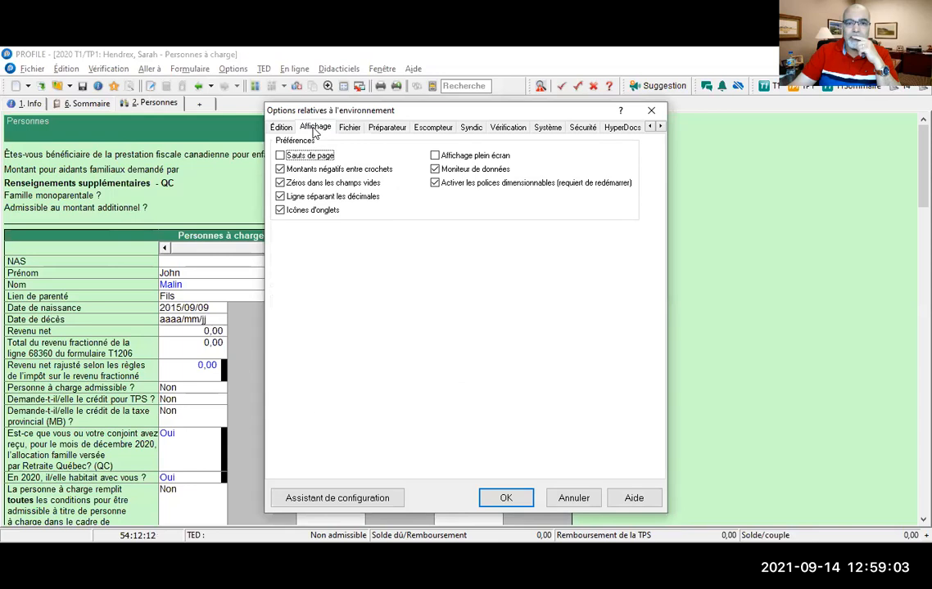
{"action": "left_click", "coordinate": [339, 132]}
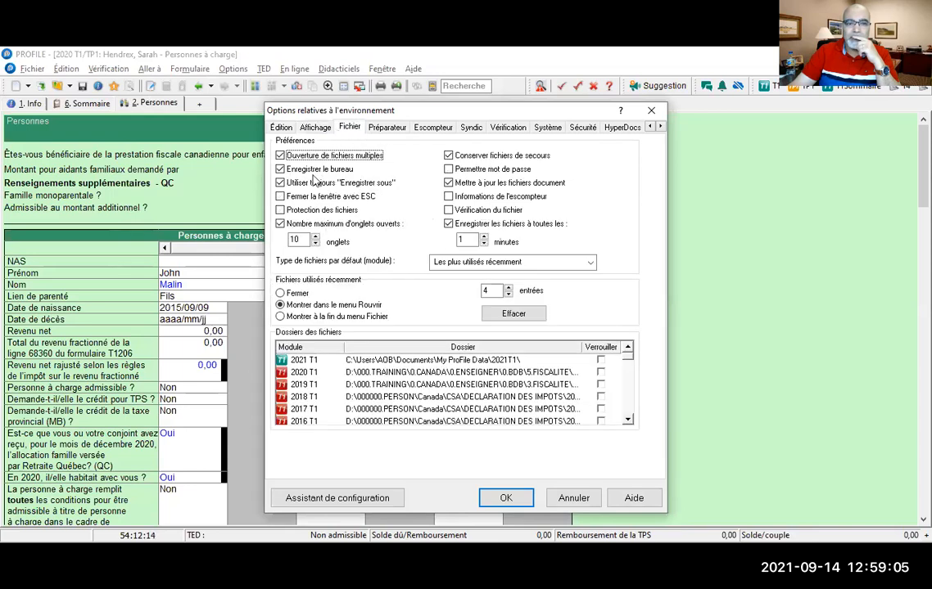
{"action": "left_click", "coordinate": [279, 199]}
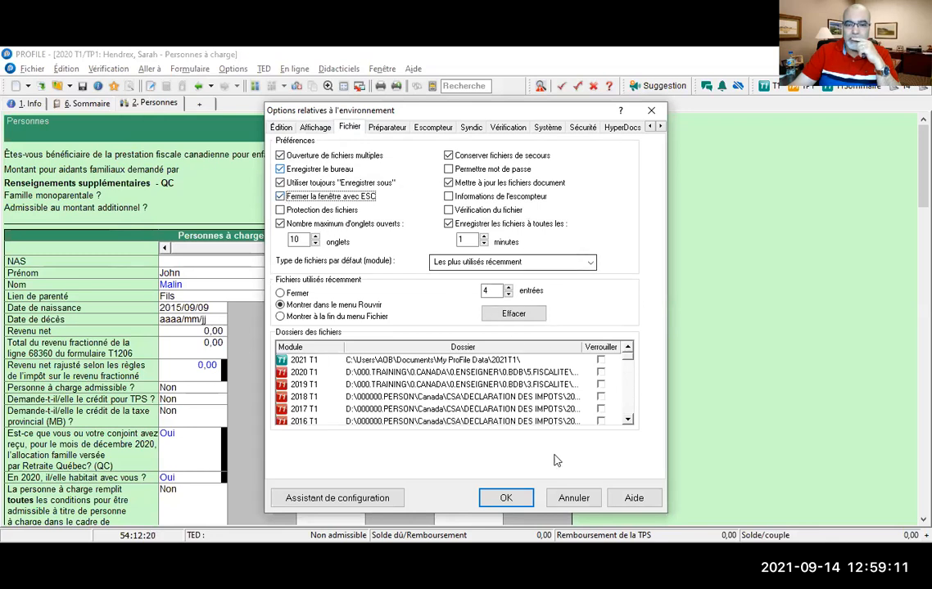
{"action": "left_click", "coordinate": [493, 505]}
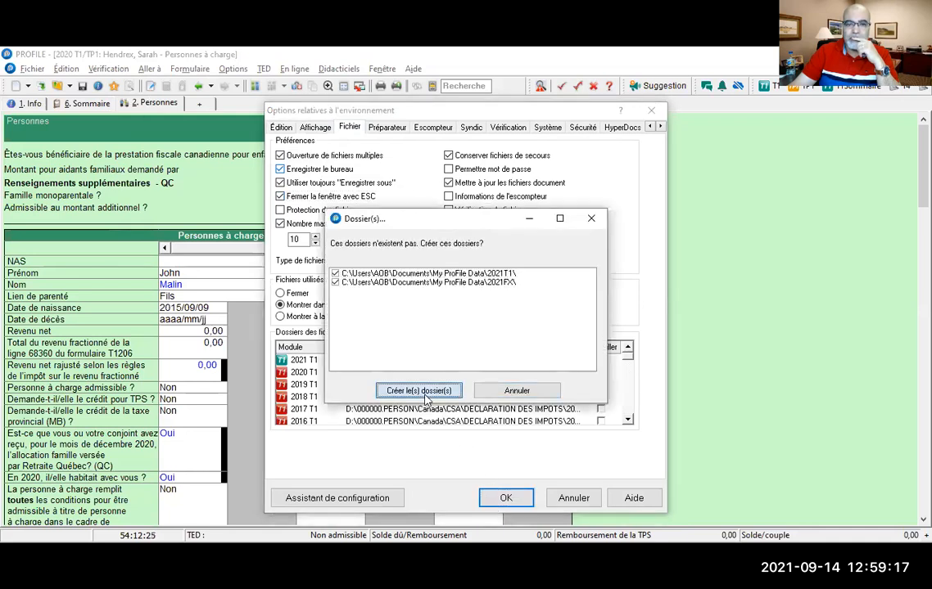
{"action": "left_click", "coordinate": [422, 393]}
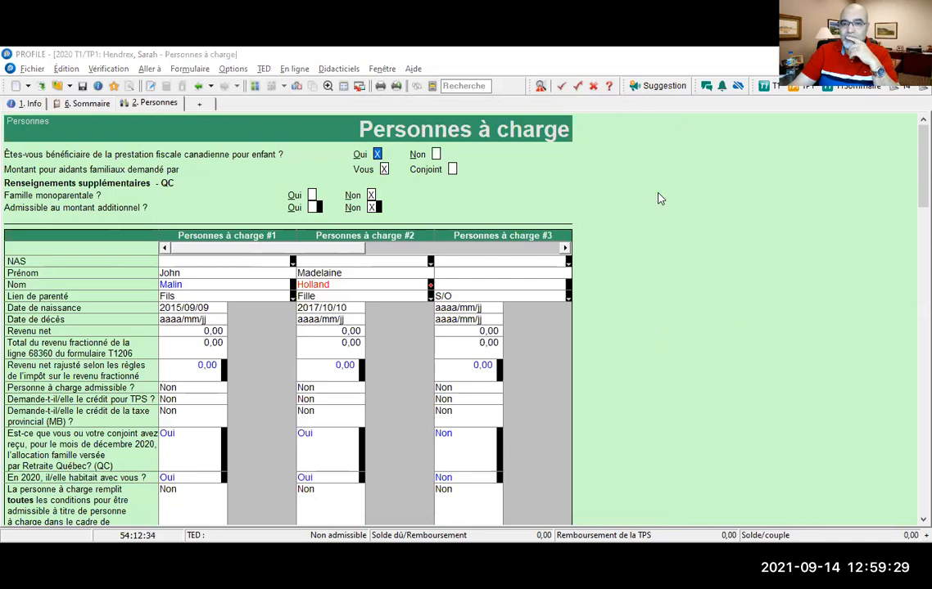
Close the Personnes à charge form and reopen it from the form explorer's Identification category.
{"action": "right_click", "coordinate": [645, 231]}
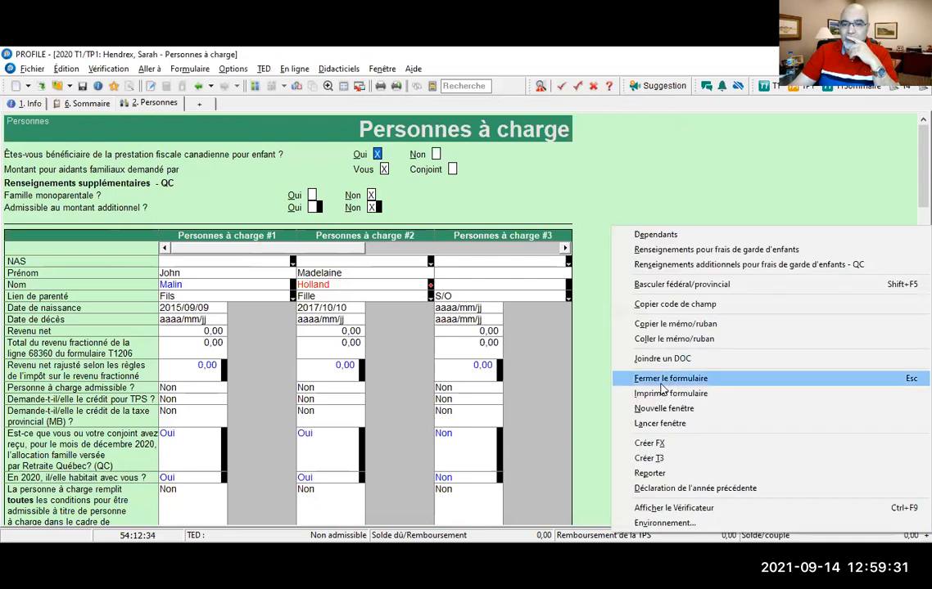
{"action": "left_click", "coordinate": [671, 378]}
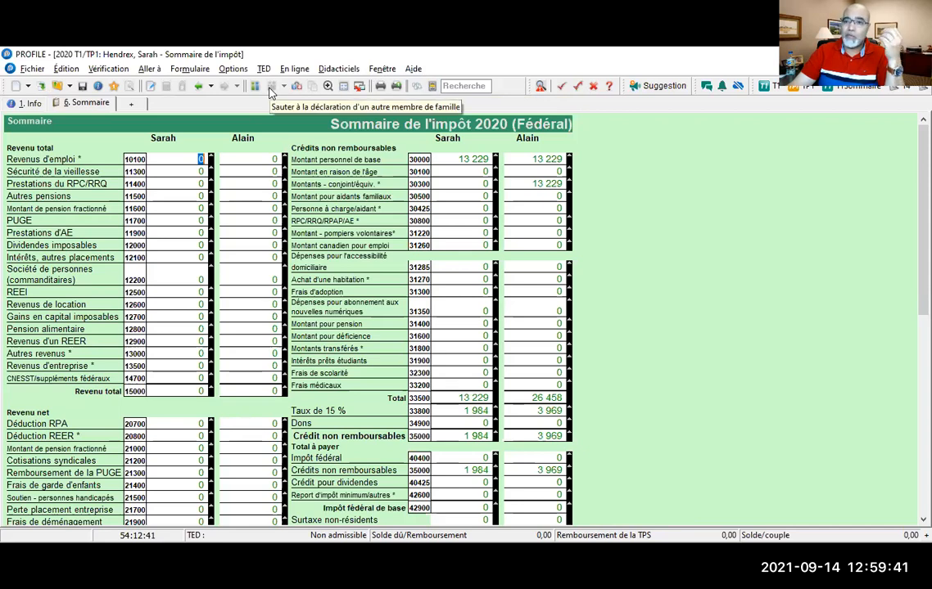
{"action": "left_click", "coordinate": [433, 87]}
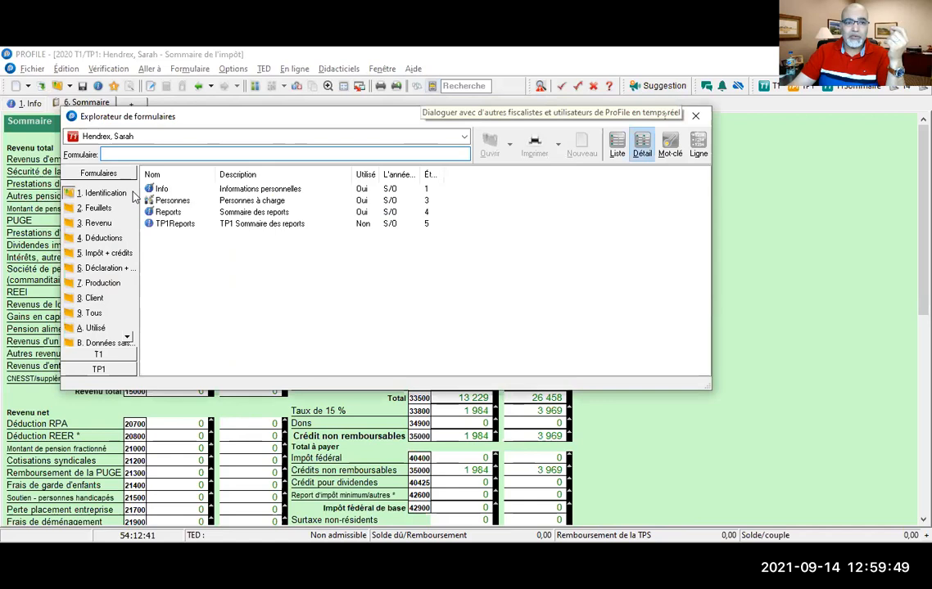
{"action": "double_click", "coordinate": [241, 204]}
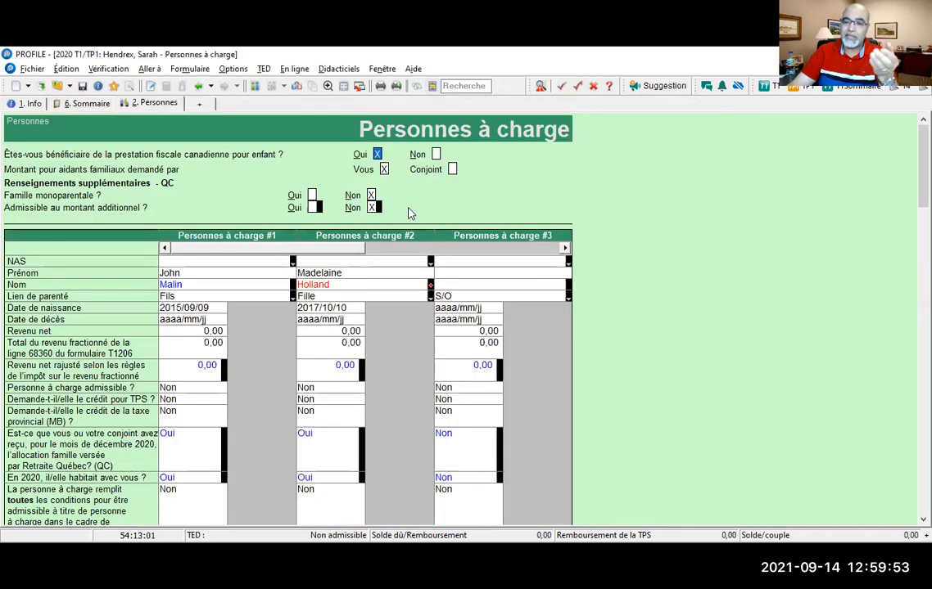
Examine the dependants' relationship, birth date and residence fields, the line 30000 basic personal amount, and the disability and caregiver sections.
{"action": "scroll", "coordinate": [597, 299], "scroll_direction": "down", "scroll_amount": 1}
{"action": "scroll", "coordinate": [549, 324], "scroll_direction": "up", "scroll_amount": 1}
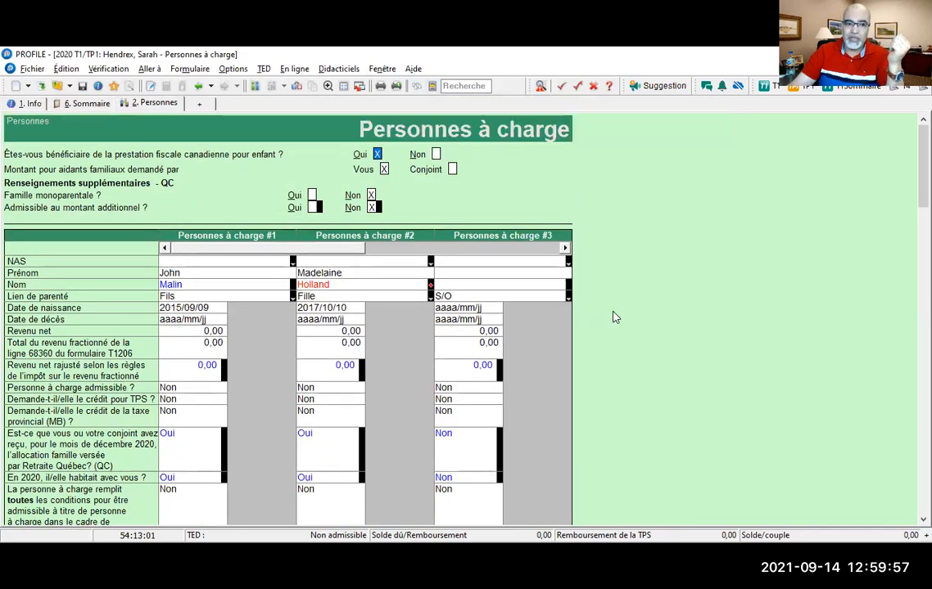
{"action": "scroll", "coordinate": [615, 317], "scroll_direction": "down", "scroll_amount": 1}
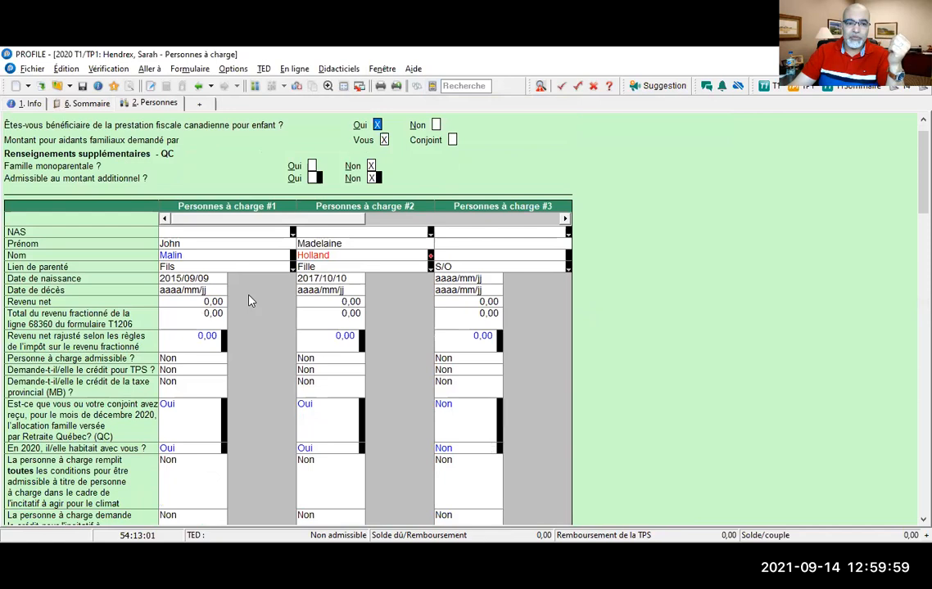
{"action": "scroll", "coordinate": [248, 299], "scroll_direction": "down", "scroll_amount": 1}
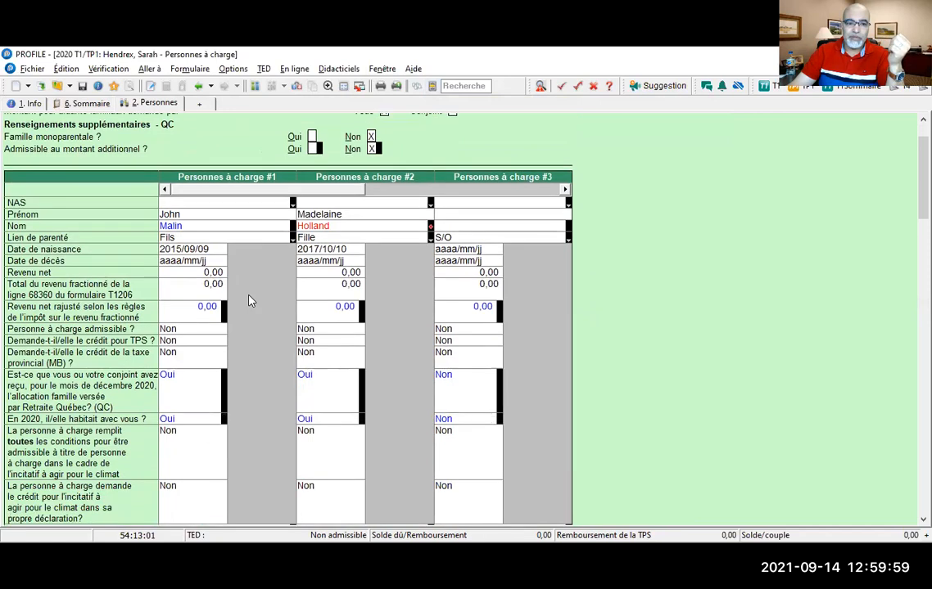
{"action": "left_click", "coordinate": [189, 239]}
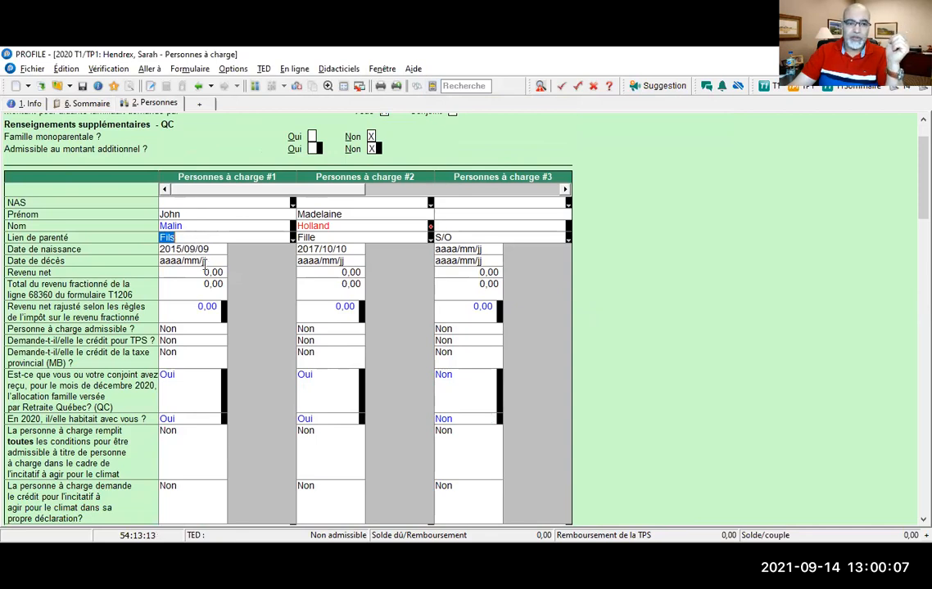
{"action": "scroll", "coordinate": [205, 271], "scroll_direction": "down", "scroll_amount": 2}
{"action": "scroll", "coordinate": [204, 270], "scroll_direction": "down", "scroll_amount": 12}
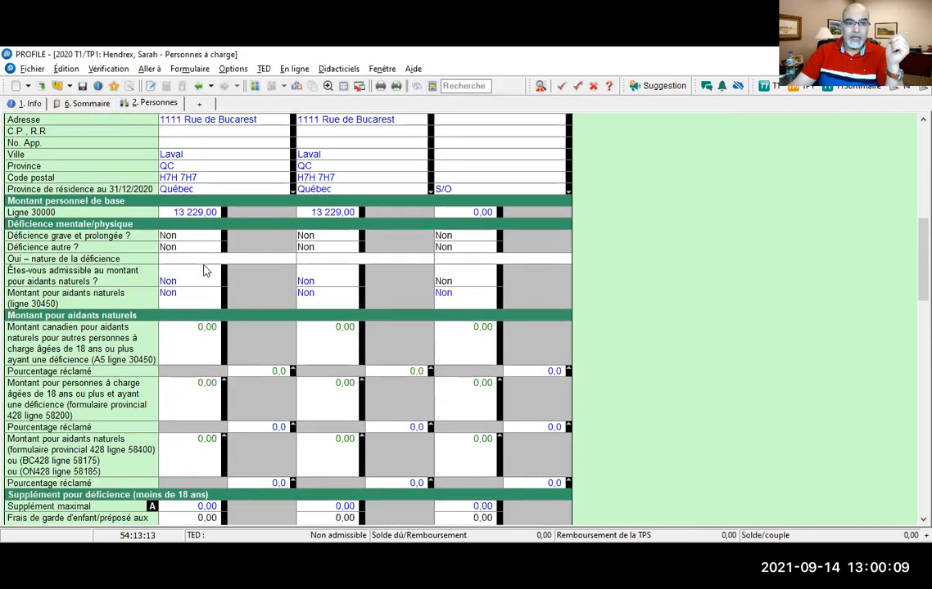
{"action": "scroll", "coordinate": [206, 266], "scroll_direction": "down", "scroll_amount": 3}
{"action": "scroll", "coordinate": [206, 266], "scroll_direction": "up", "scroll_amount": 5}
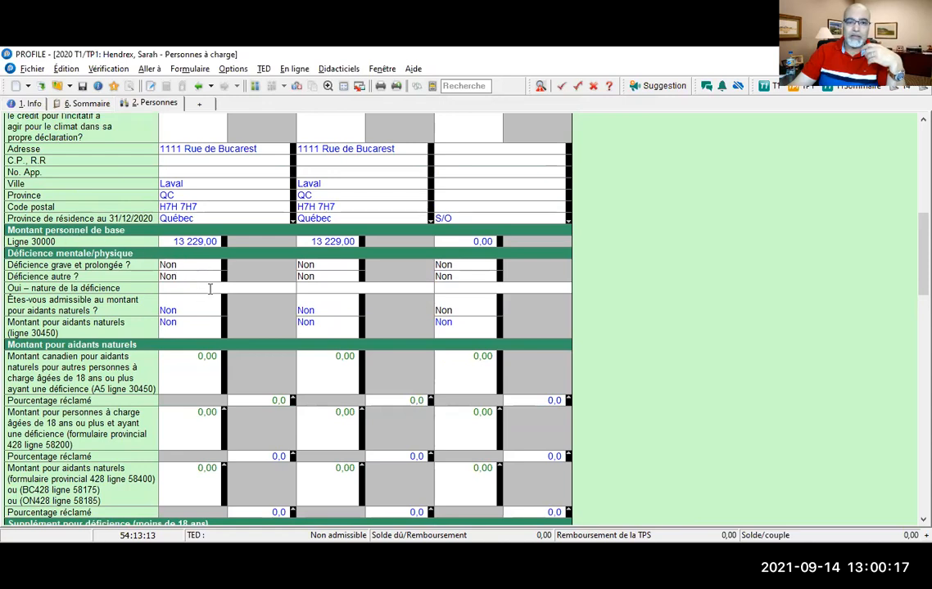
{"action": "scroll", "coordinate": [230, 298], "scroll_direction": "up", "scroll_amount": 2}
{"action": "scroll", "coordinate": [230, 298], "scroll_direction": "up", "scroll_amount": 10}
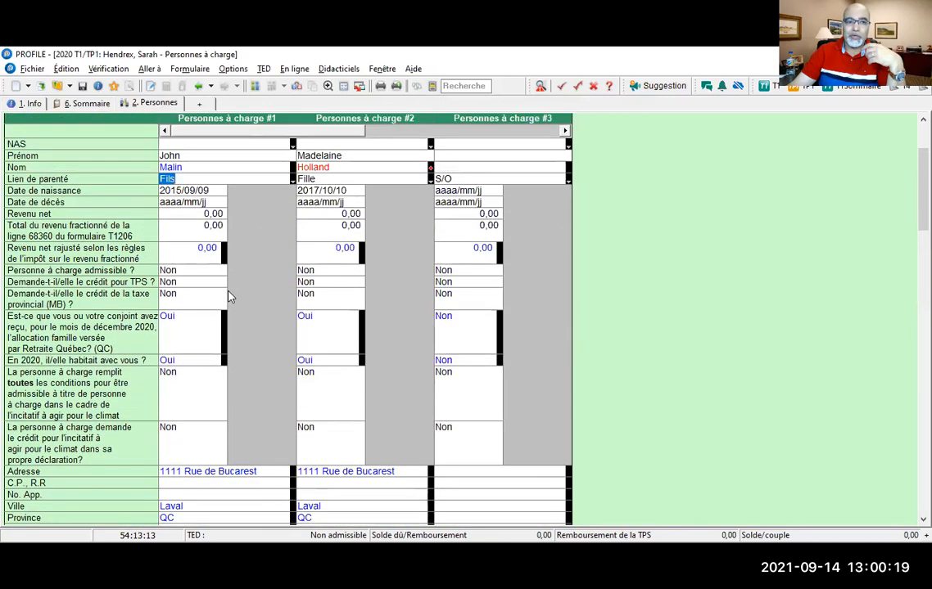
{"action": "scroll", "coordinate": [230, 298], "scroll_direction": "down", "scroll_amount": 8}
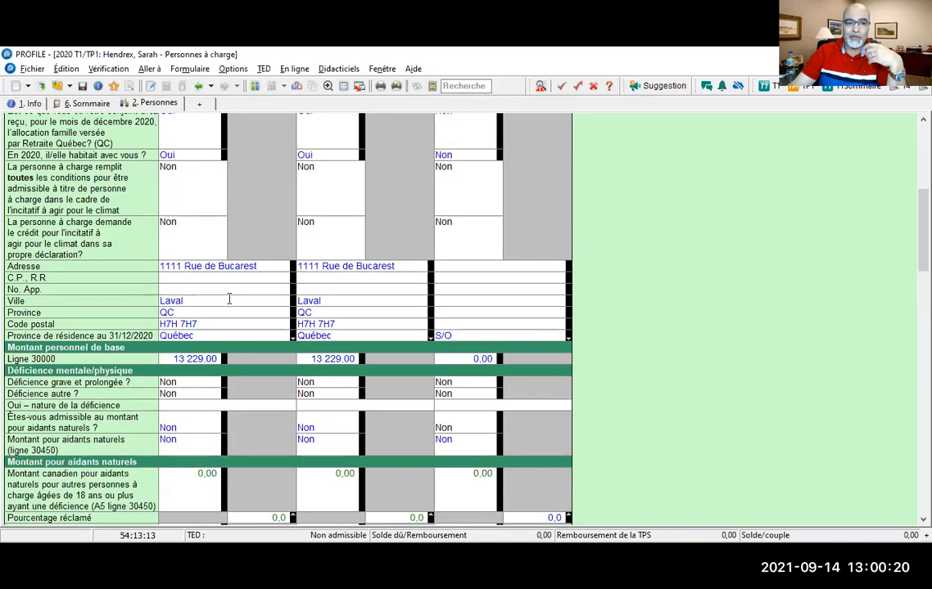
{"action": "left_click", "coordinate": [212, 359]}
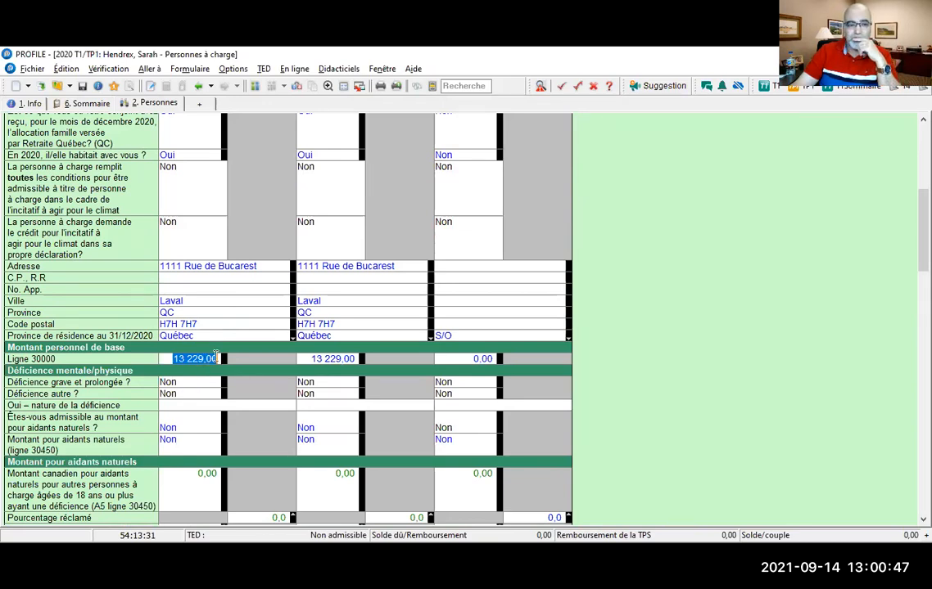
{"action": "scroll", "coordinate": [208, 362], "scroll_direction": "down", "scroll_amount": 5}
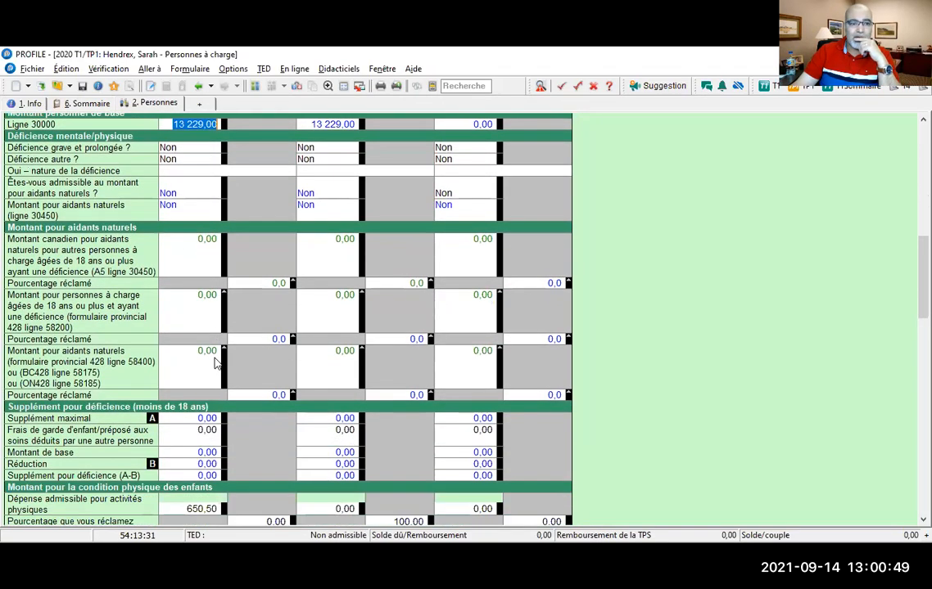
Examine the dependants' physical, artistic and children's activity expense amounts, the Transferts section and the supplementary Québec information.
{"action": "scroll", "coordinate": [216, 363], "scroll_direction": "down", "scroll_amount": 3}
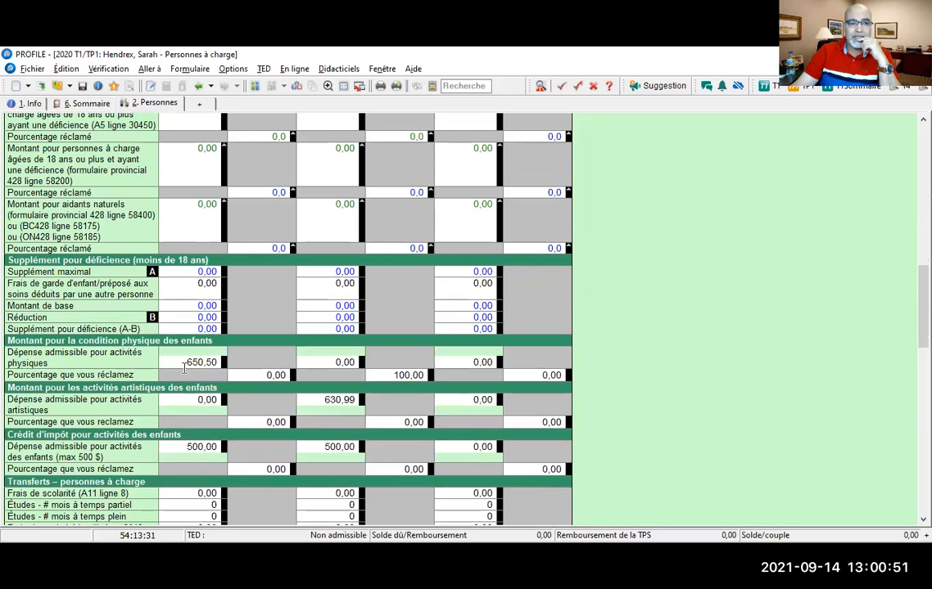
{"action": "left_click", "coordinate": [185, 361]}
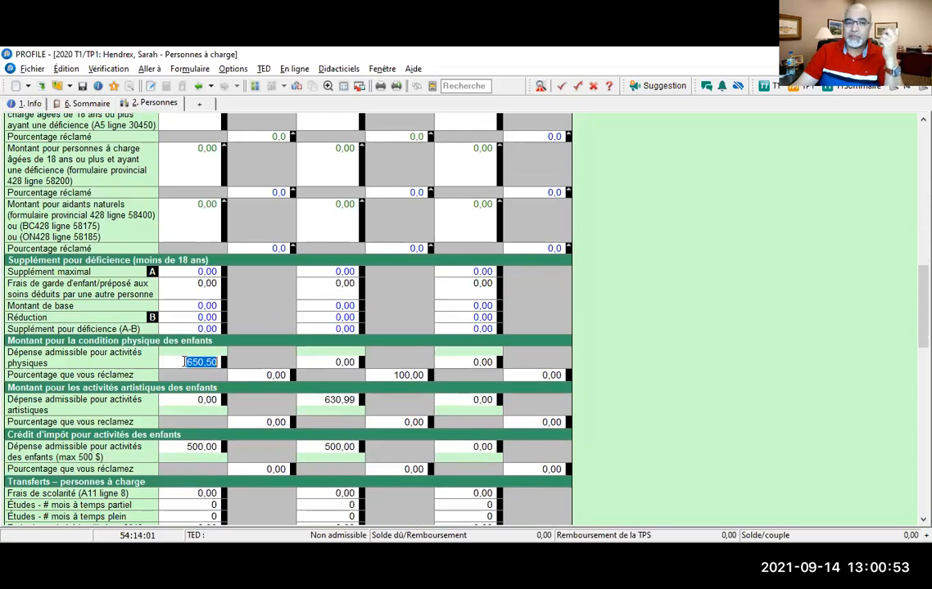
{"action": "scroll", "coordinate": [183, 366], "scroll_direction": "down", "scroll_amount": 1}
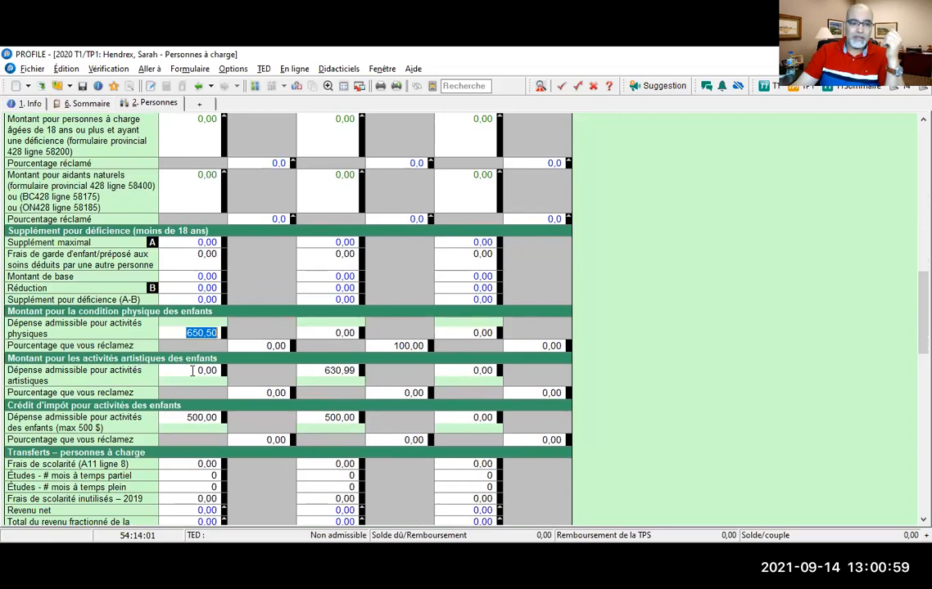
{"action": "left_click", "coordinate": [192, 371]}
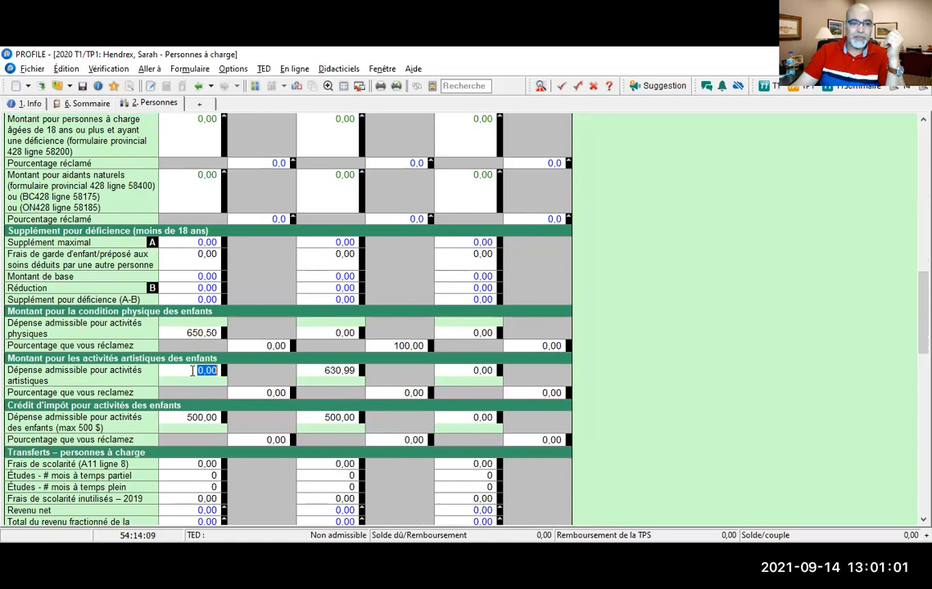
{"action": "left_click", "coordinate": [184, 418]}
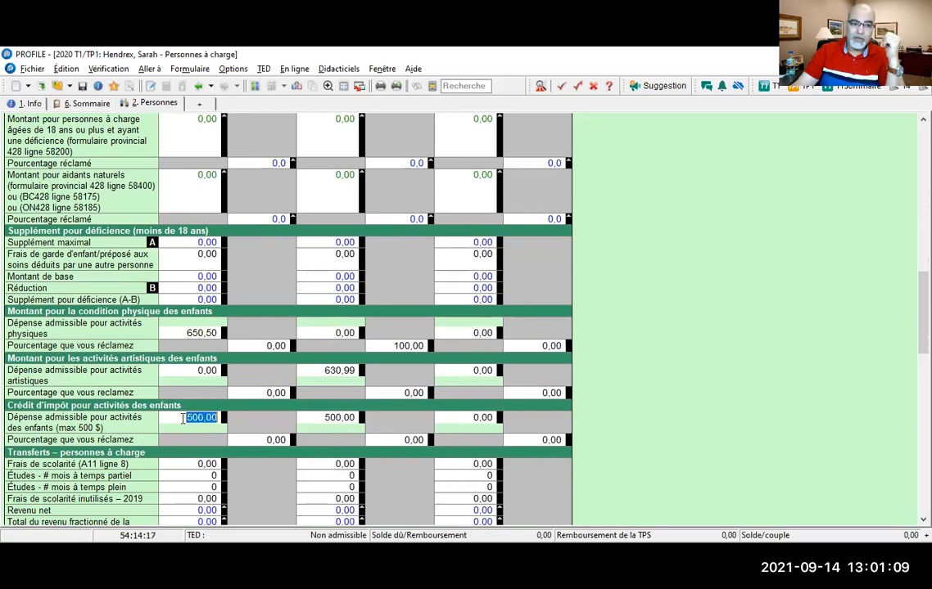
{"action": "scroll", "coordinate": [183, 421], "scroll_direction": "down", "scroll_amount": 1}
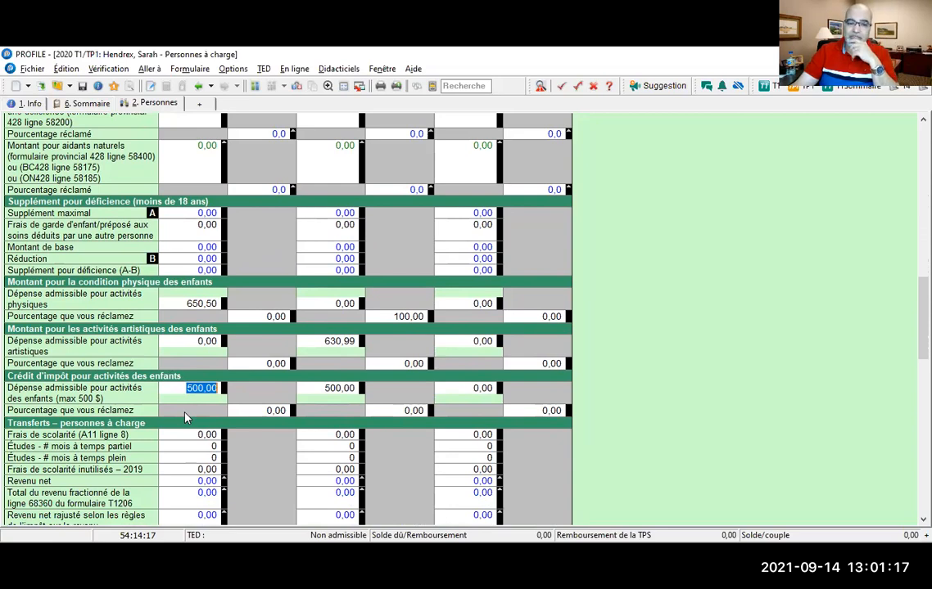
{"action": "scroll", "coordinate": [185, 418], "scroll_direction": "down", "scroll_amount": 5}
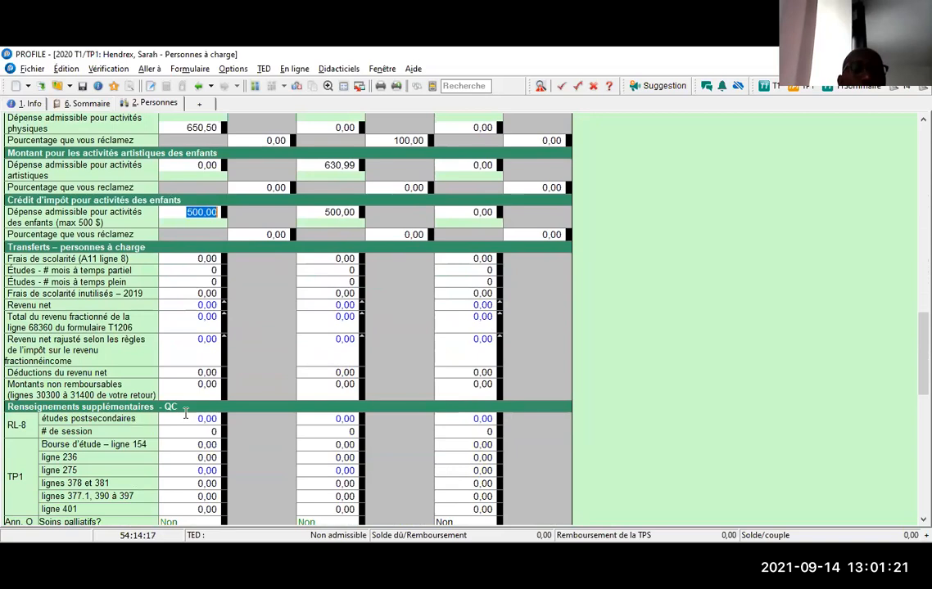
{"action": "scroll", "coordinate": [424, 403], "scroll_direction": "down", "scroll_amount": 1}
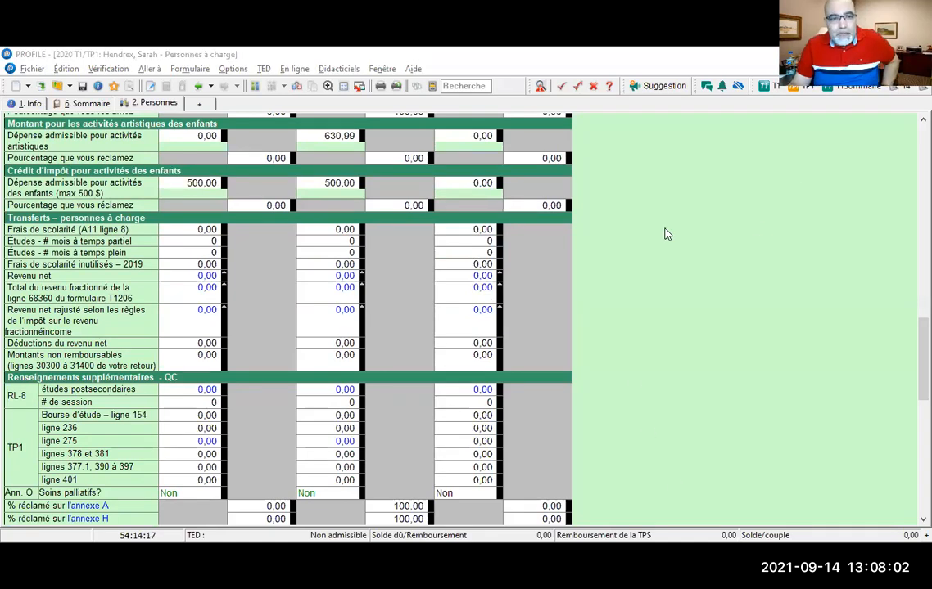
{"action": "scroll", "coordinate": [665, 233], "scroll_direction": "up", "scroll_amount": 5}
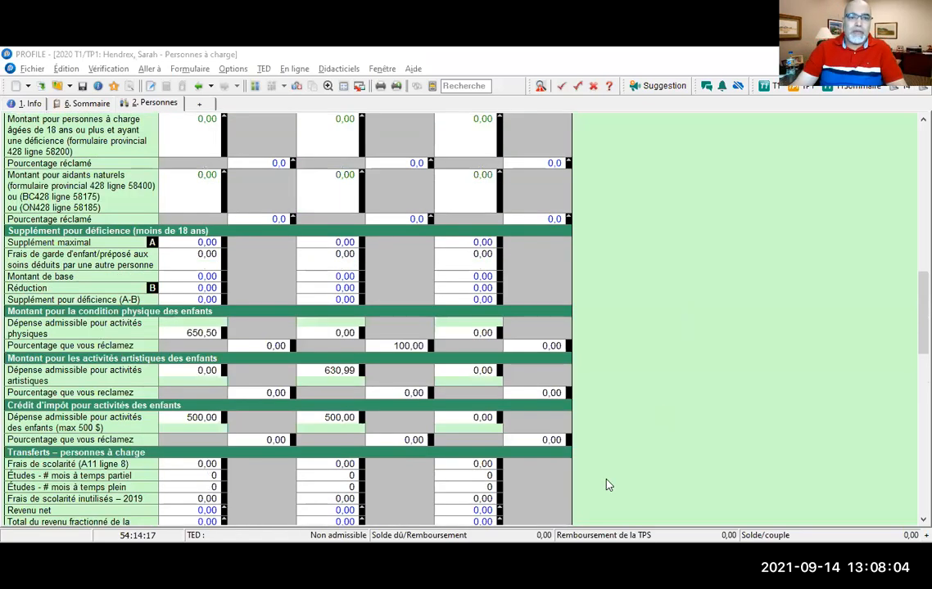
{"action": "scroll", "coordinate": [208, 330], "scroll_direction": "up", "scroll_amount": 10}
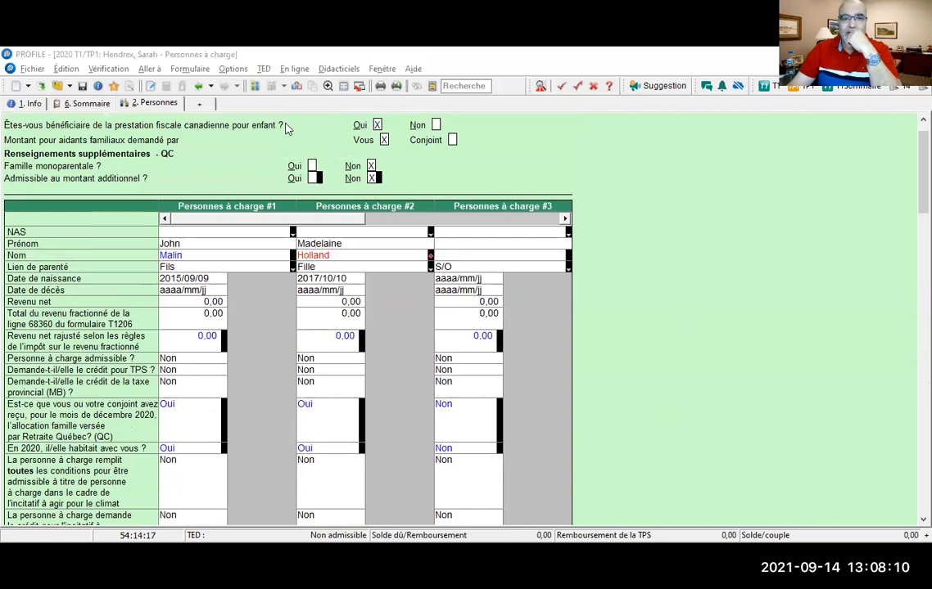
Browse the Feuillets category of the form explorer, including the federal and RL slips, and open the T4 slip.
{"action": "left_click", "coordinate": [452, 87]}
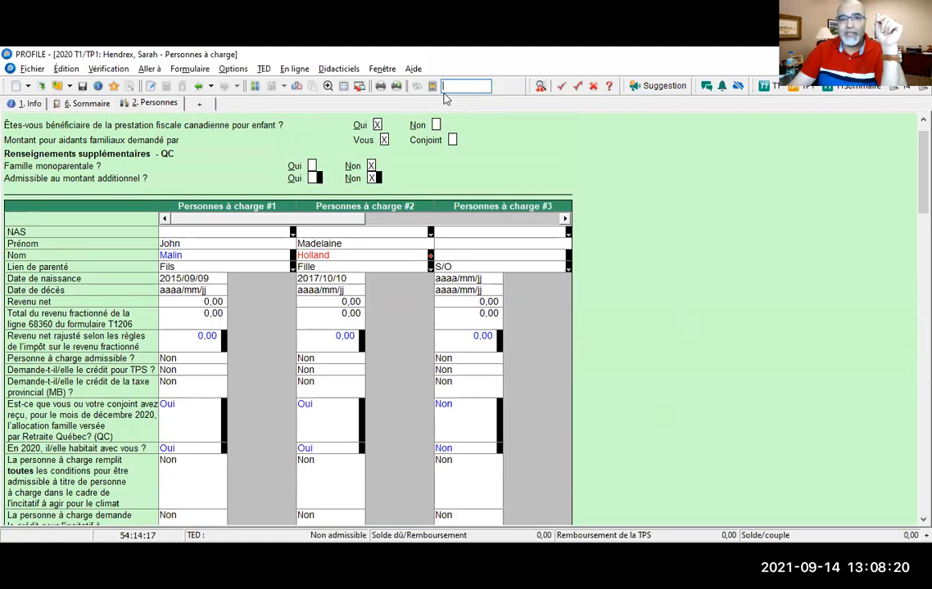
{"action": "left_click", "coordinate": [199, 104]}
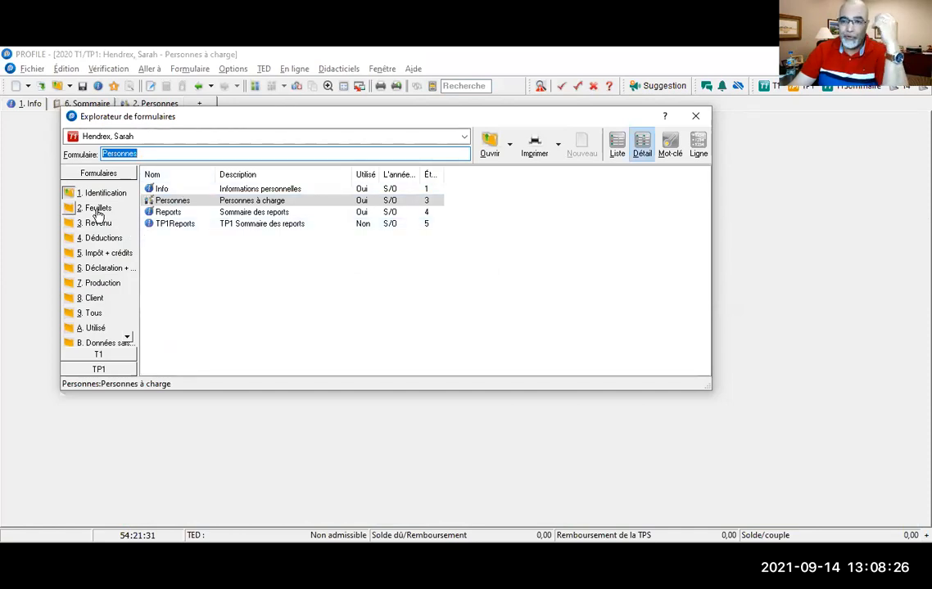
{"action": "left_click", "coordinate": [98, 210]}
{"action": "scroll", "coordinate": [197, 205], "scroll_direction": "down", "scroll_amount": 4}
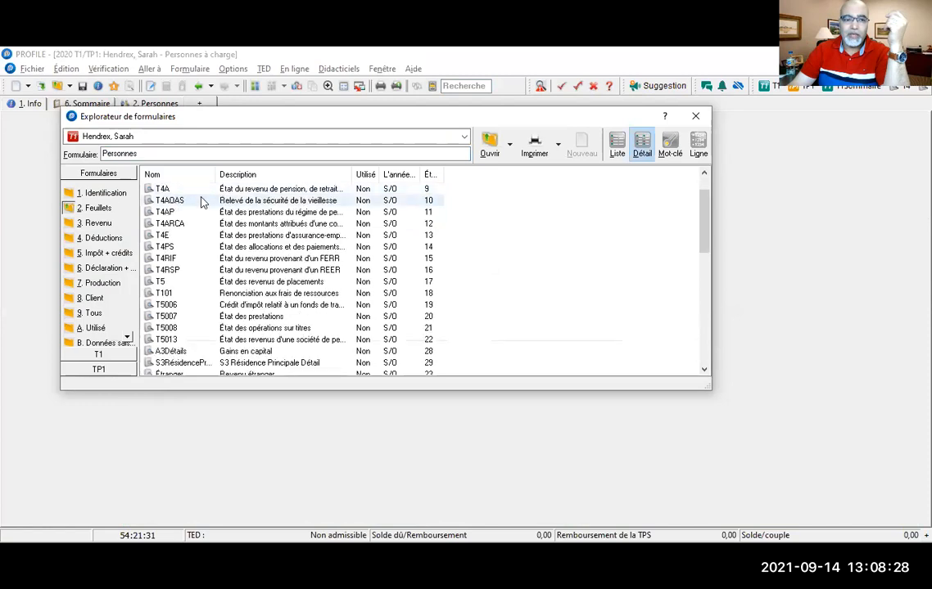
{"action": "scroll", "coordinate": [203, 211], "scroll_direction": "down", "scroll_amount": 4}
{"action": "scroll", "coordinate": [203, 211], "scroll_direction": "up", "scroll_amount": 3}
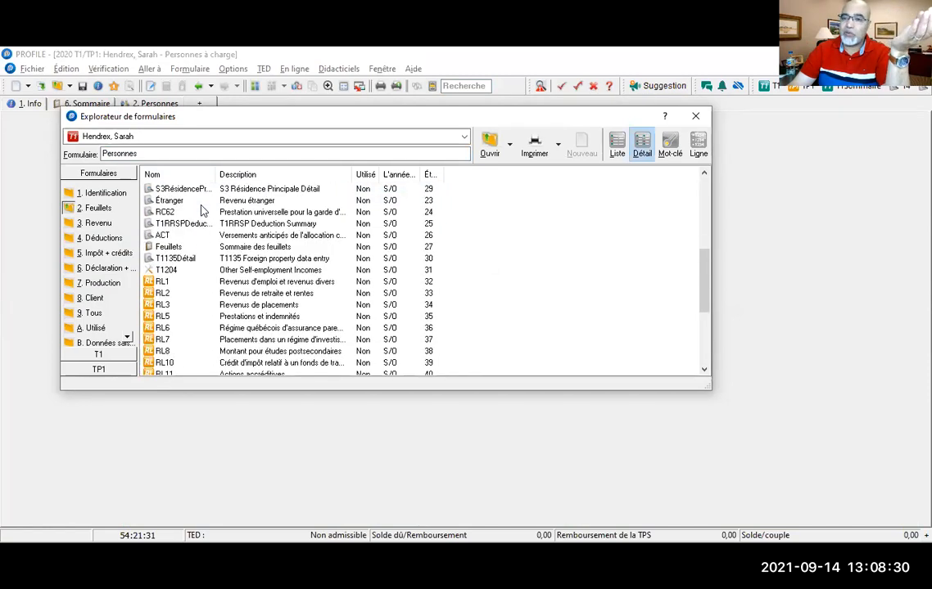
{"action": "scroll", "coordinate": [203, 211], "scroll_direction": "up", "scroll_amount": 2}
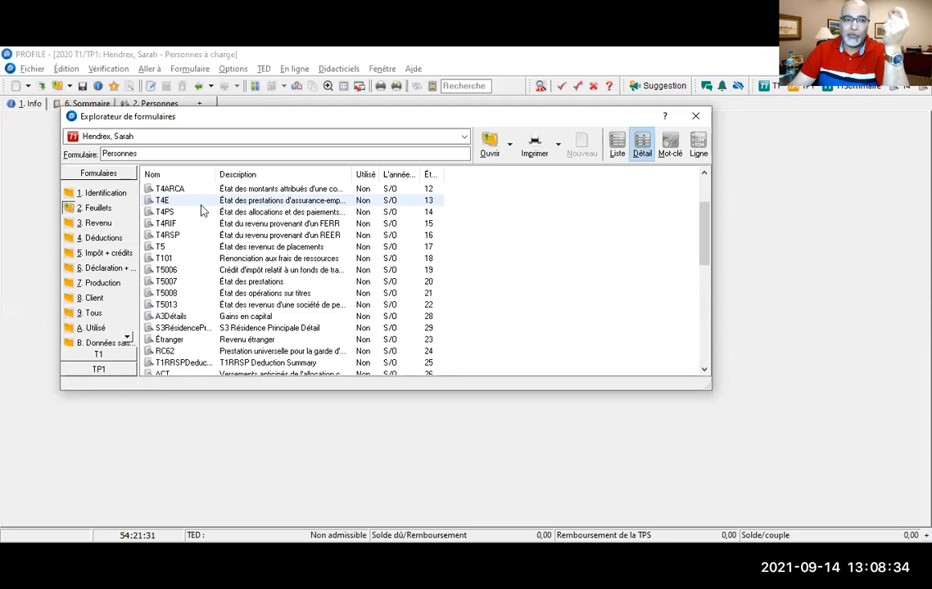
{"action": "scroll", "coordinate": [203, 211], "scroll_direction": "down", "scroll_amount": 7}
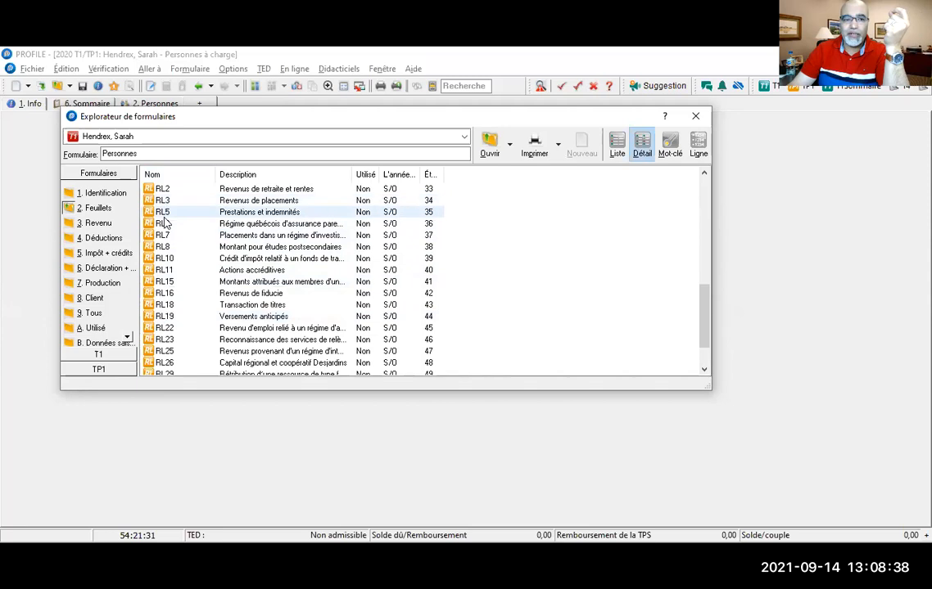
{"action": "scroll", "coordinate": [170, 213], "scroll_direction": "up", "scroll_amount": 9}
{"action": "double_click", "coordinate": [162, 211]}
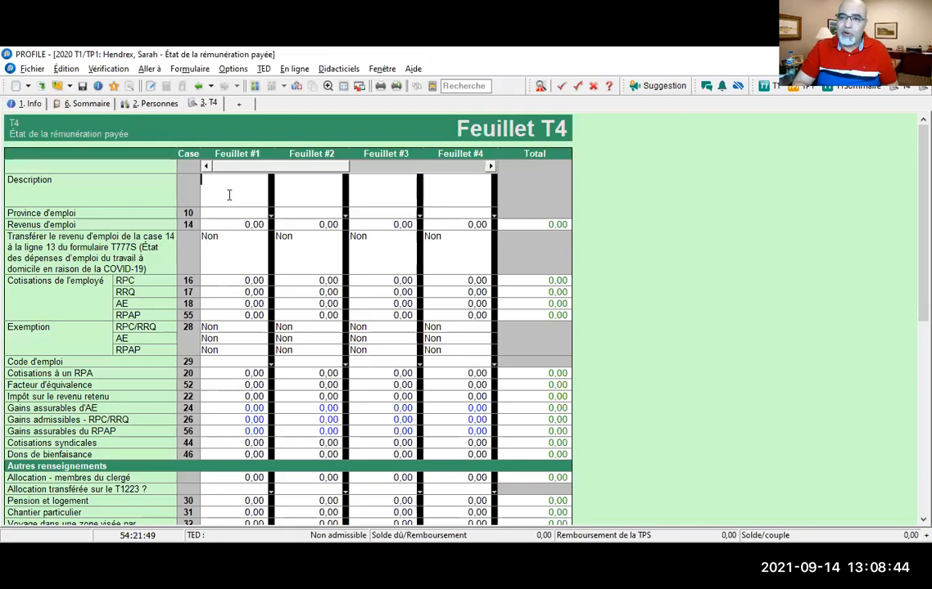
Describe T4 Feuillet #1 as BNC with Québec as province of employment, and set box 14 employment income to 67 877,65.
{"action": "type", "text": "BNC"}
{"action": "key", "text": "Return"}
{"action": "key", "text": "Return"}
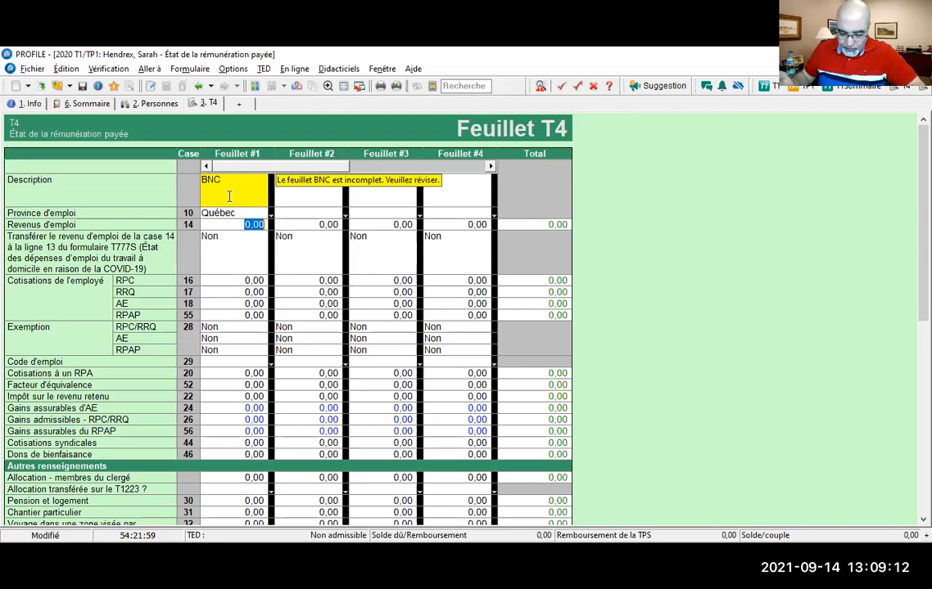
{"action": "type", "text": "67 "}
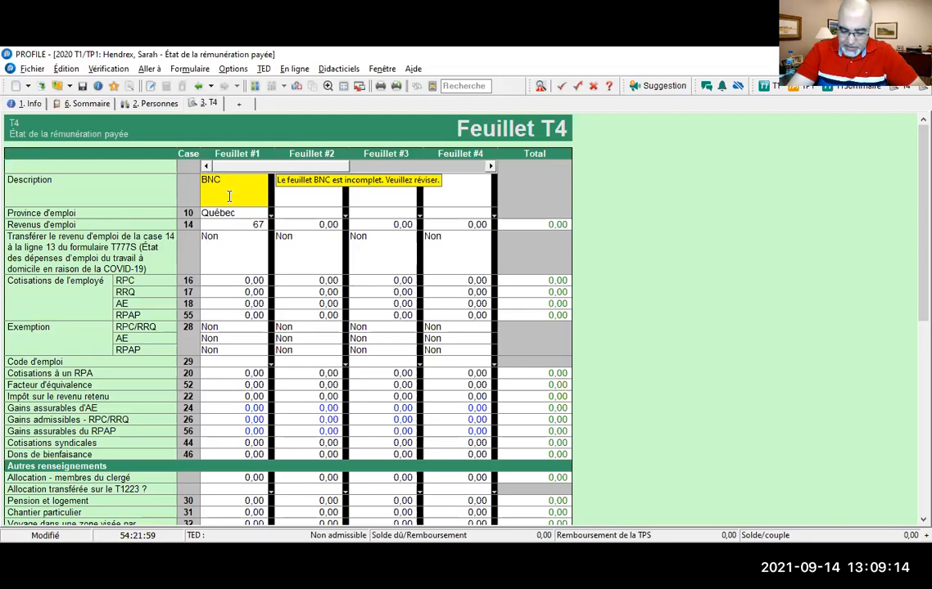
{"action": "type", "text": "877"}
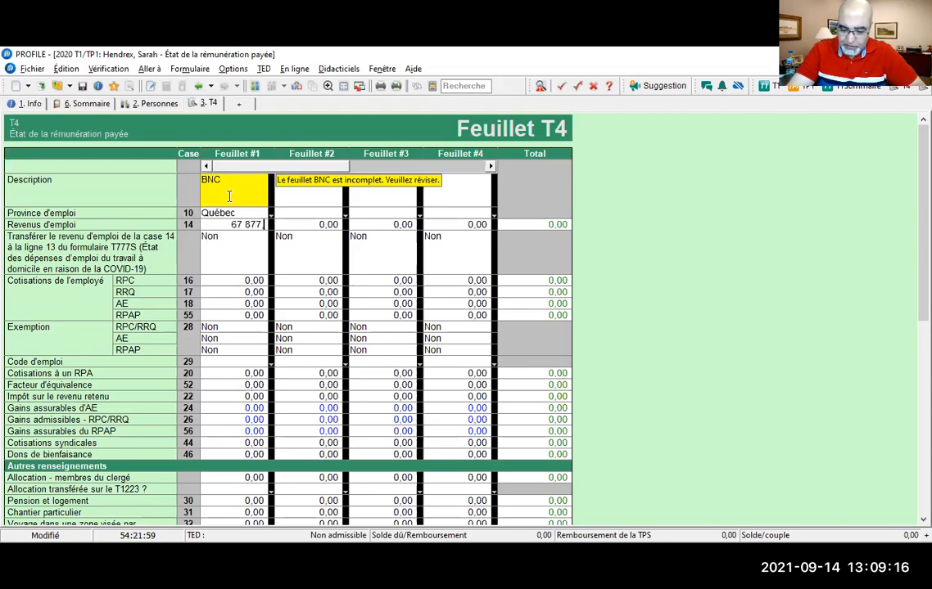
{"action": "type", "text": ",65"}
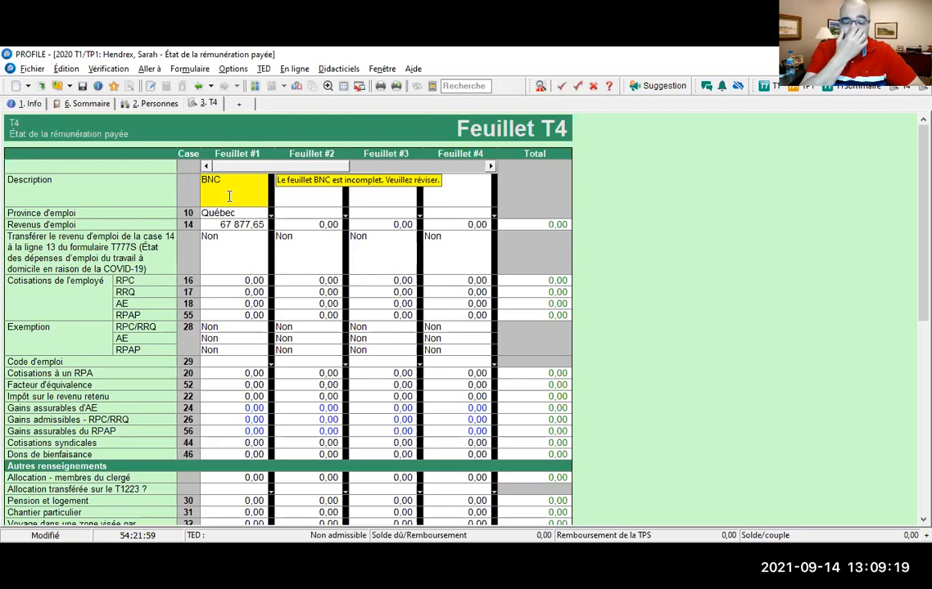
{"action": "key", "text": "Tab"}
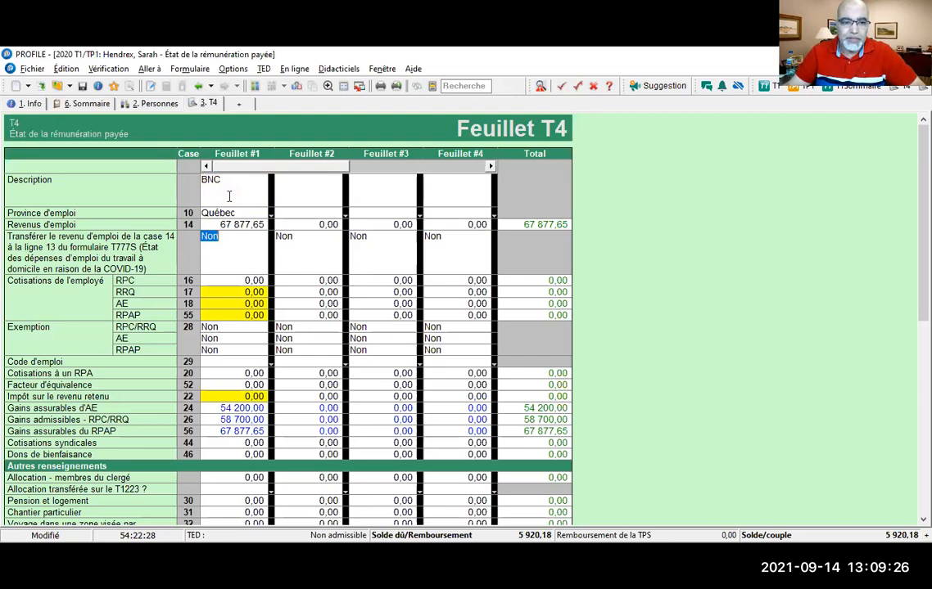
Enter the employee contributions on Feuillet #1: RRQ 2 829,60 in box 17, AE 672,10 in box 18 and RPAP 371,85 in box 55.
{"action": "left_click", "coordinate": [233, 295]}
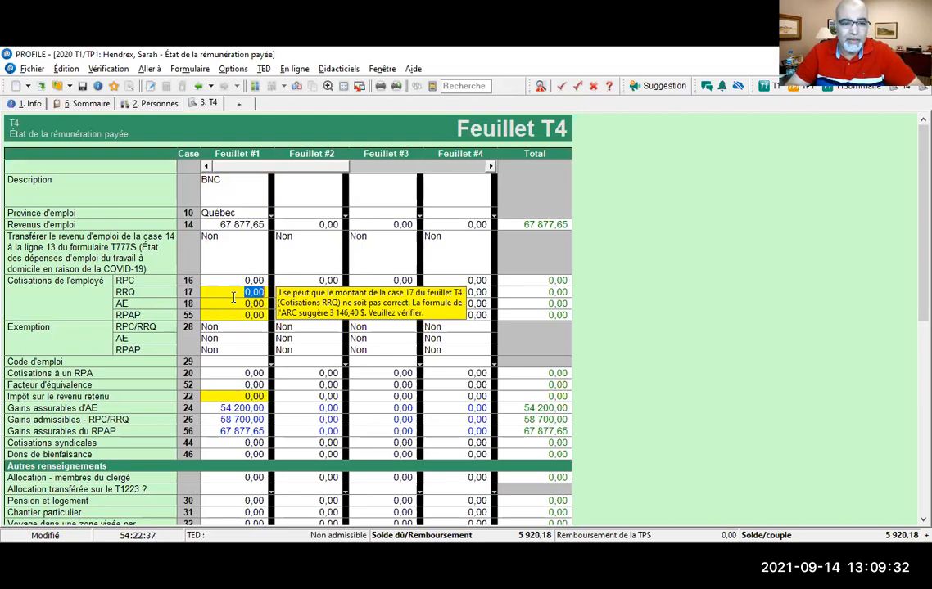
{"action": "type", "text": "2 829"}
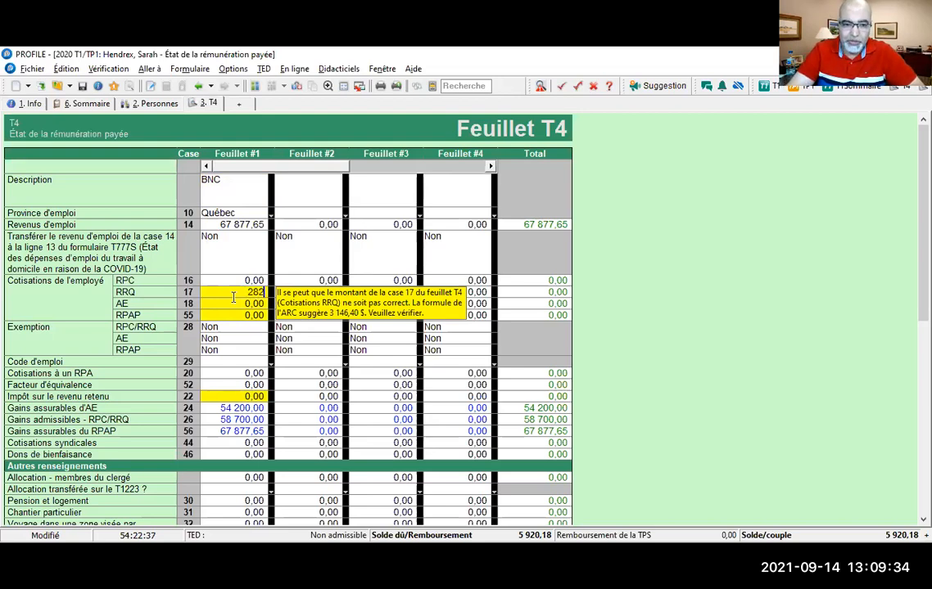
{"action": "type", "text": ",60"}
{"action": "key", "text": "Return"}
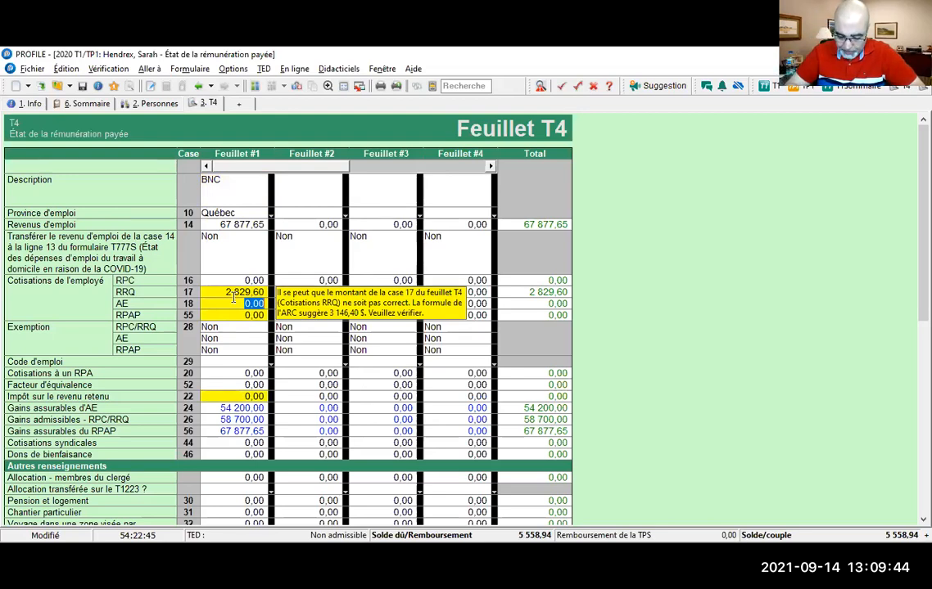
{"action": "type", "text": "672"}
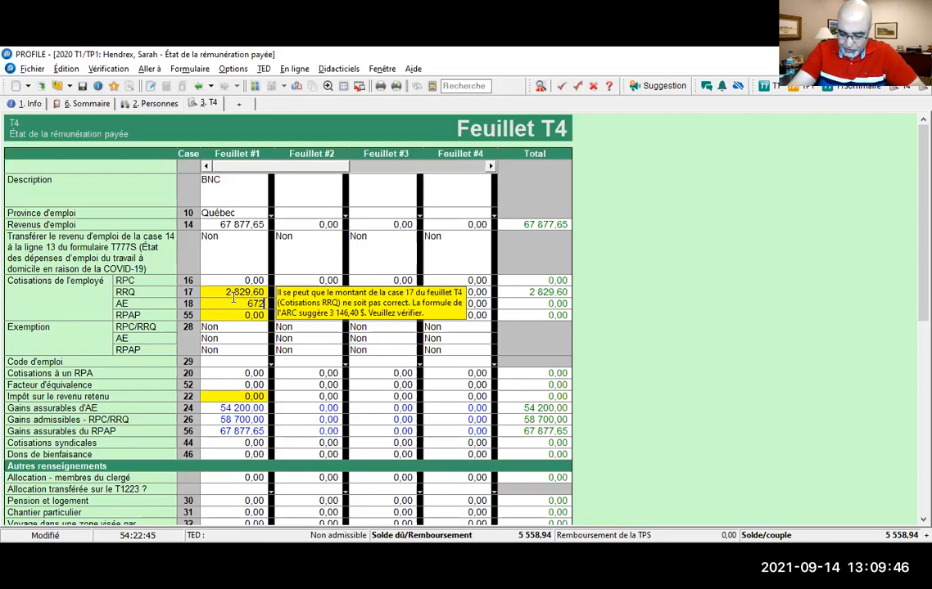
{"action": "type", "text": ",10"}
{"action": "key", "text": "Return"}
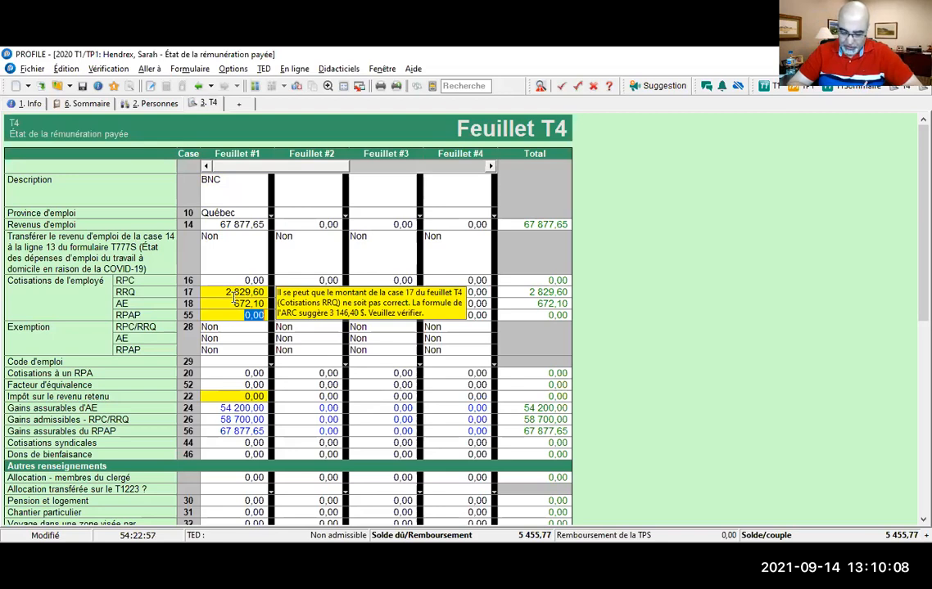
{"action": "type", "text": "371,85"}
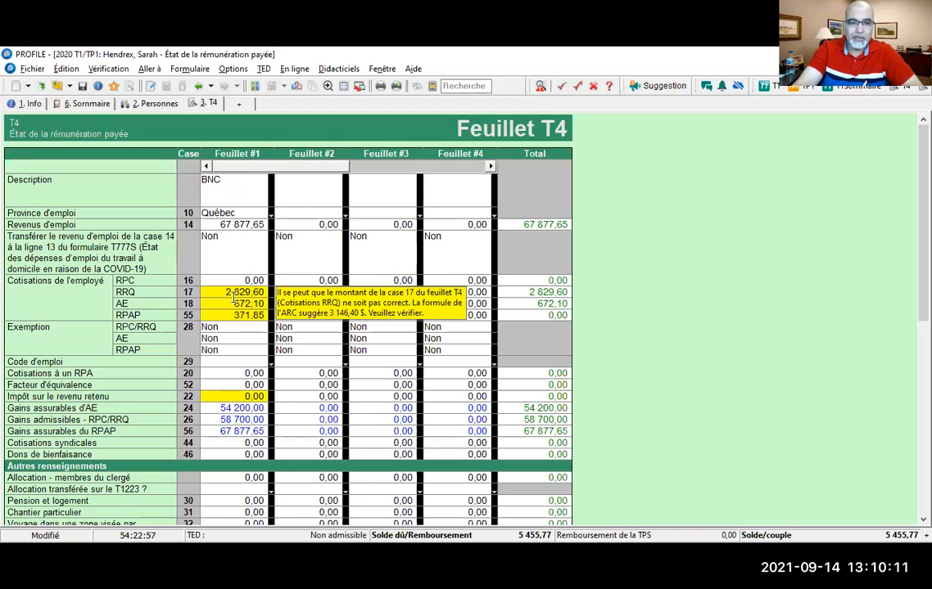
{"action": "key", "text": "Return"}
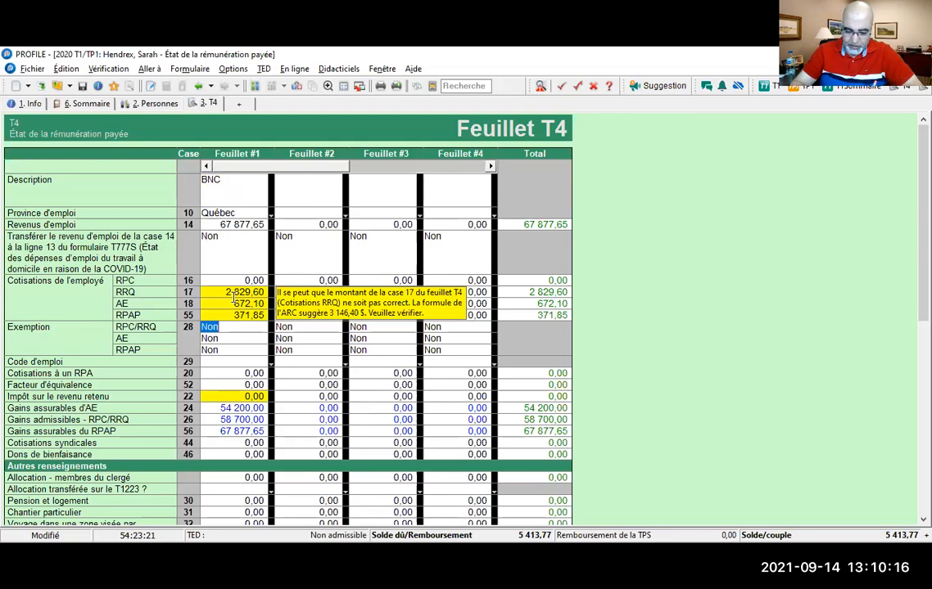
Set Feuillet #1's box 52 Facteur d'équivalence to 1 319,00 and box 22 Impôt sur le revenu retenu to 6 865,25.
{"action": "key", "text": "Return"}
{"action": "key", "text": "Return"}
{"action": "key", "text": "Return"}
{"action": "key", "text": "Return"}
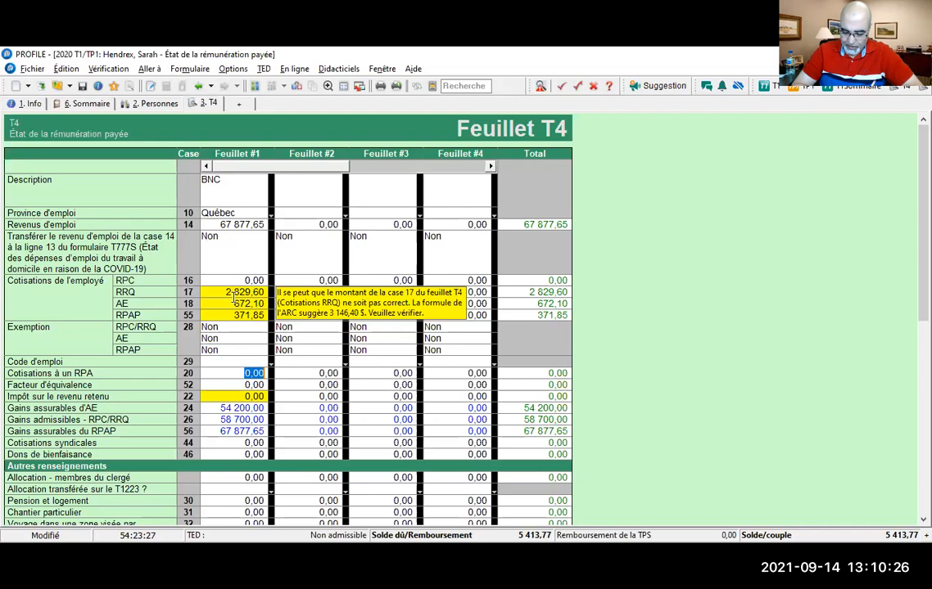
{"action": "key", "text": "Return"}
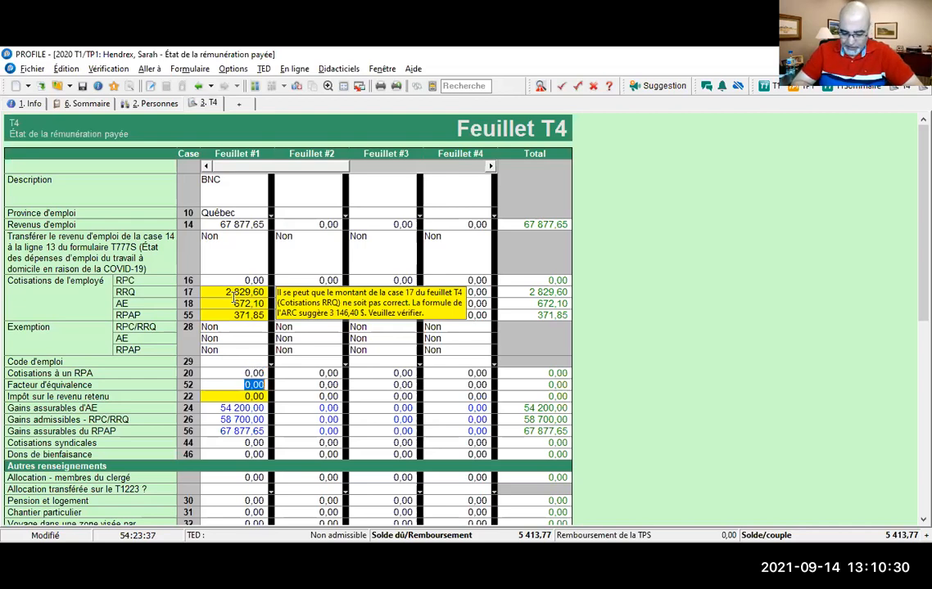
{"action": "type", "text": "1319"}
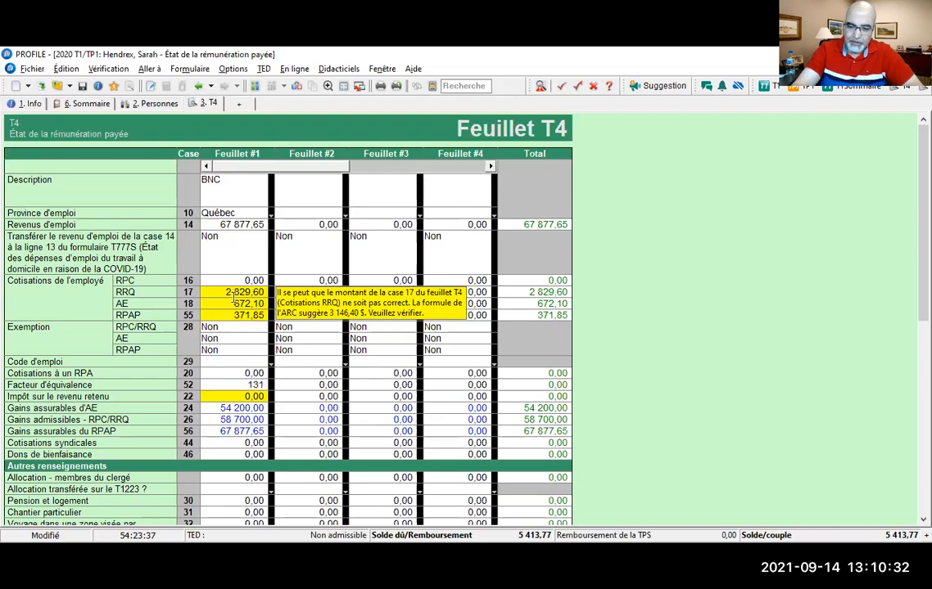
{"action": "key", "text": "Return"}
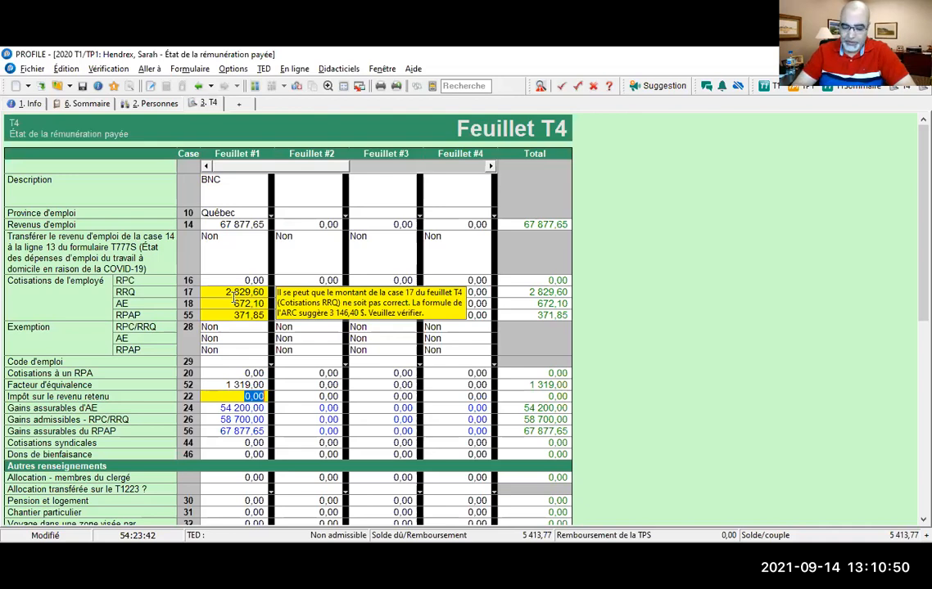
{"action": "type", "text": "6"}
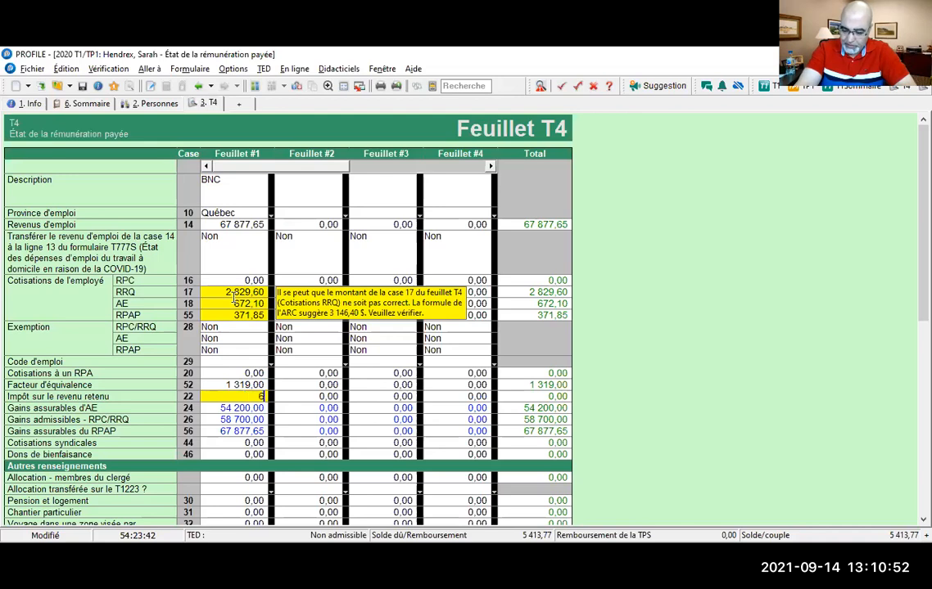
{"action": "type", "text": " 865,25"}
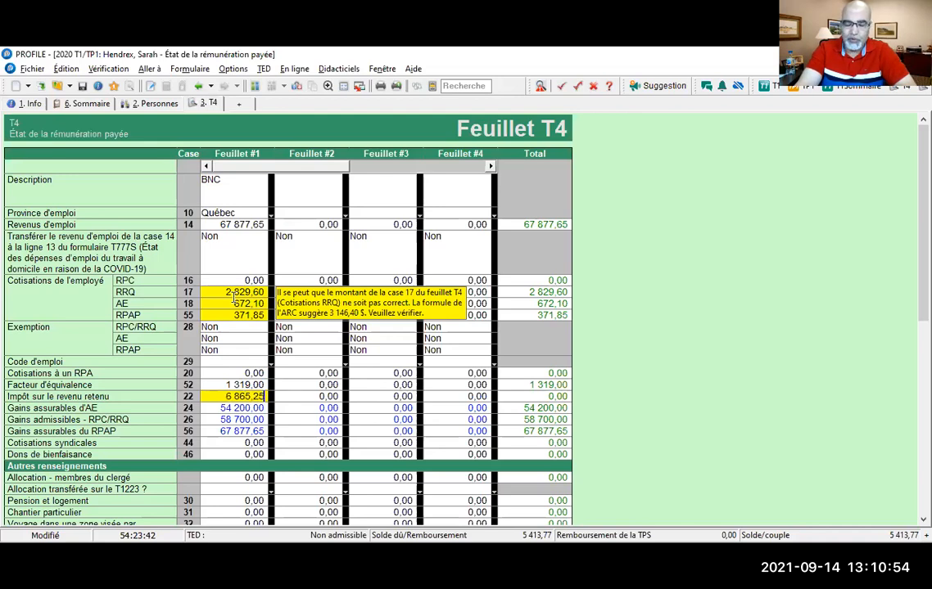
Set Feuillet #1's box 24 Gains assurables d'AE to 51 700,00 and box 26 Gains admissibles - RPC/RRQ to 55 900,00.
{"action": "key", "text": "Return"}
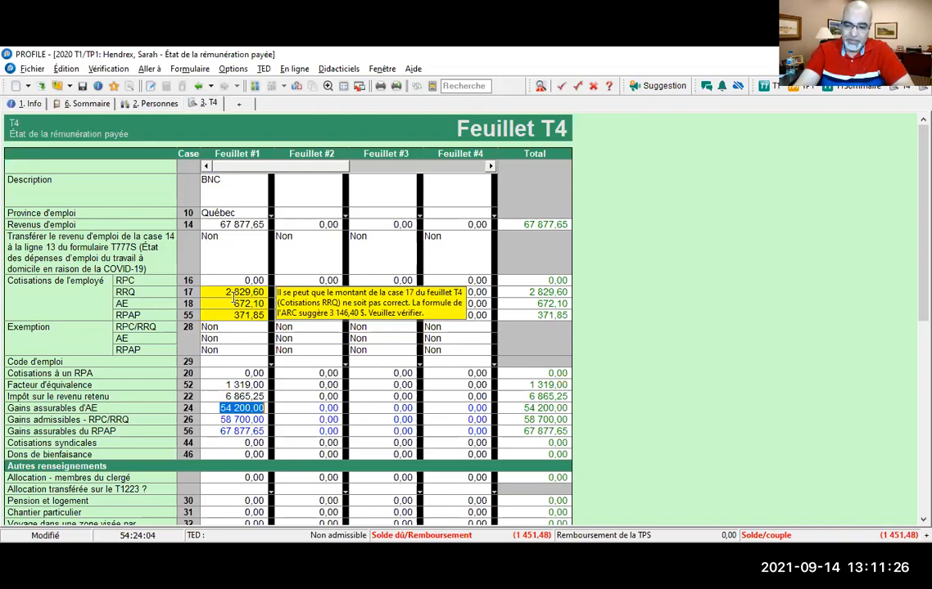
{"action": "type", "text": "51 700"}
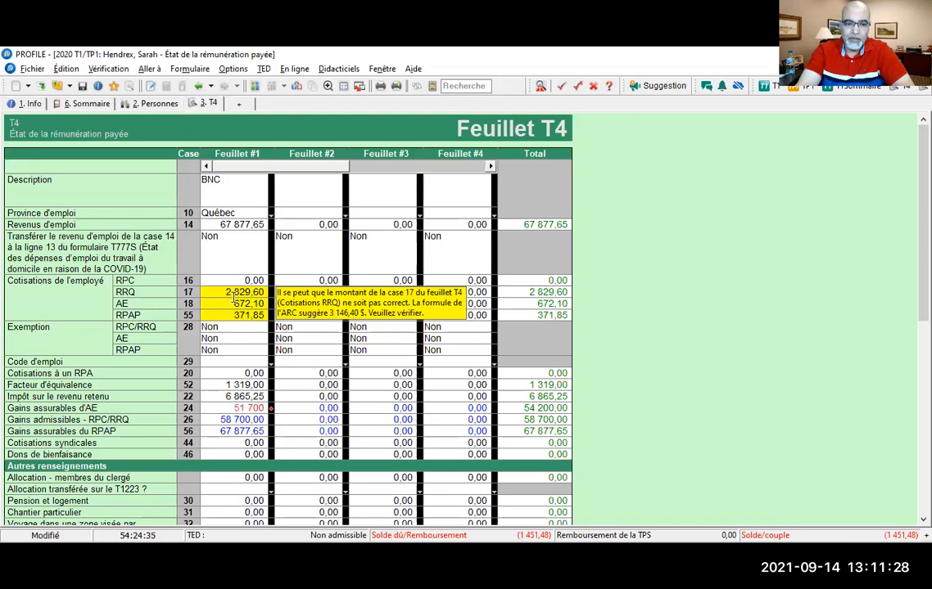
{"action": "key", "text": "Return"}
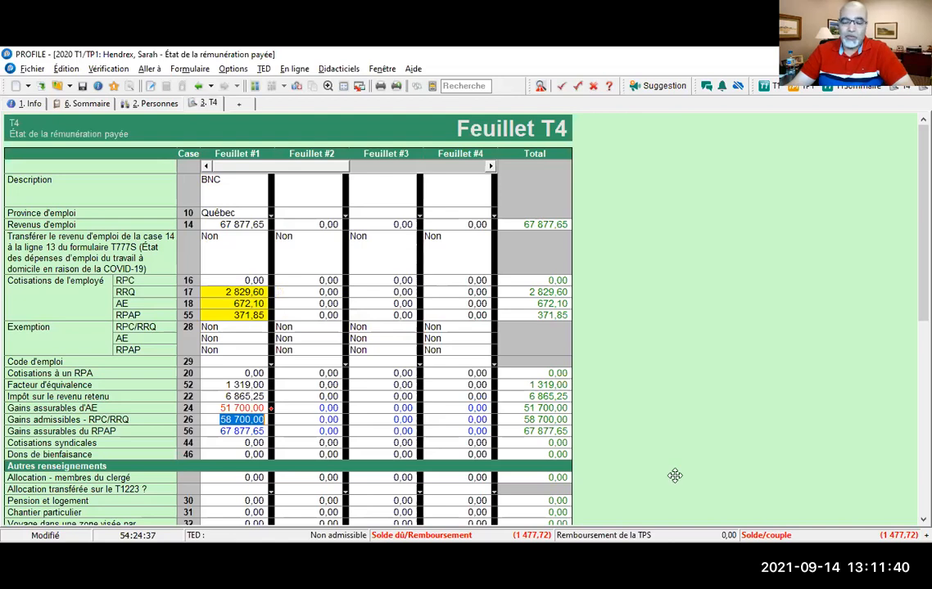
{"action": "left_click", "coordinate": [594, 453]}
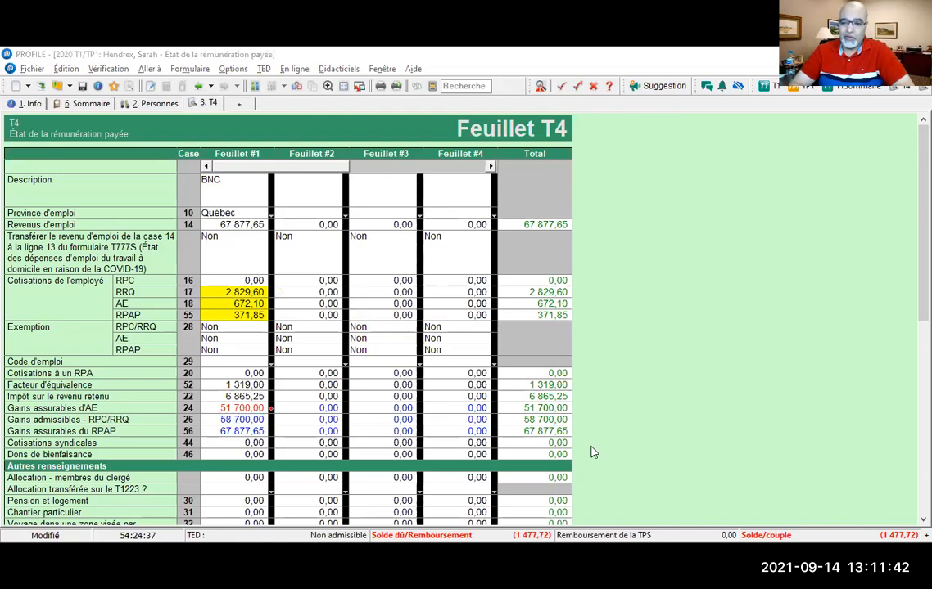
{"action": "left_click", "coordinate": [245, 421]}
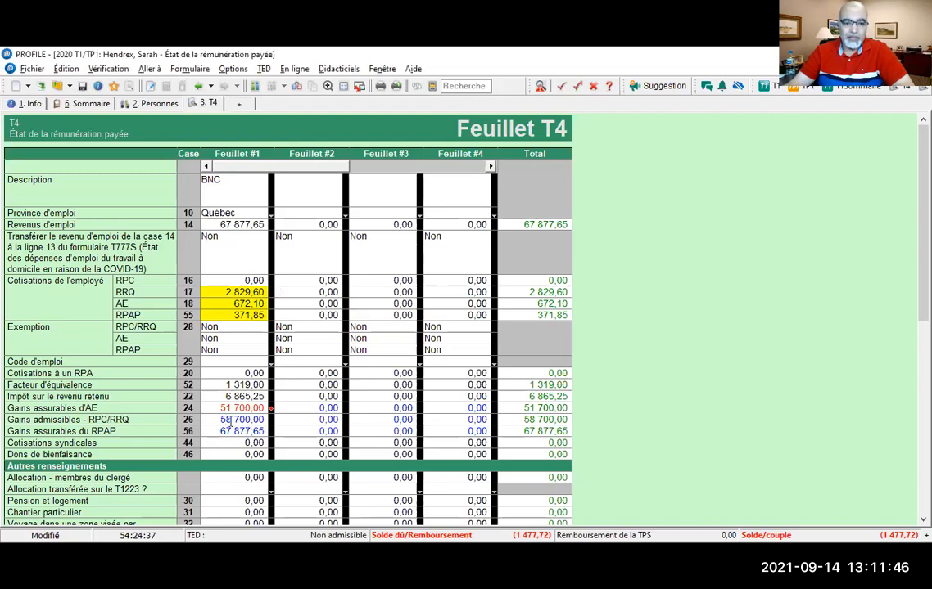
{"action": "left_click_drag", "start_coordinate": [219, 420], "coordinate": [265, 420]}
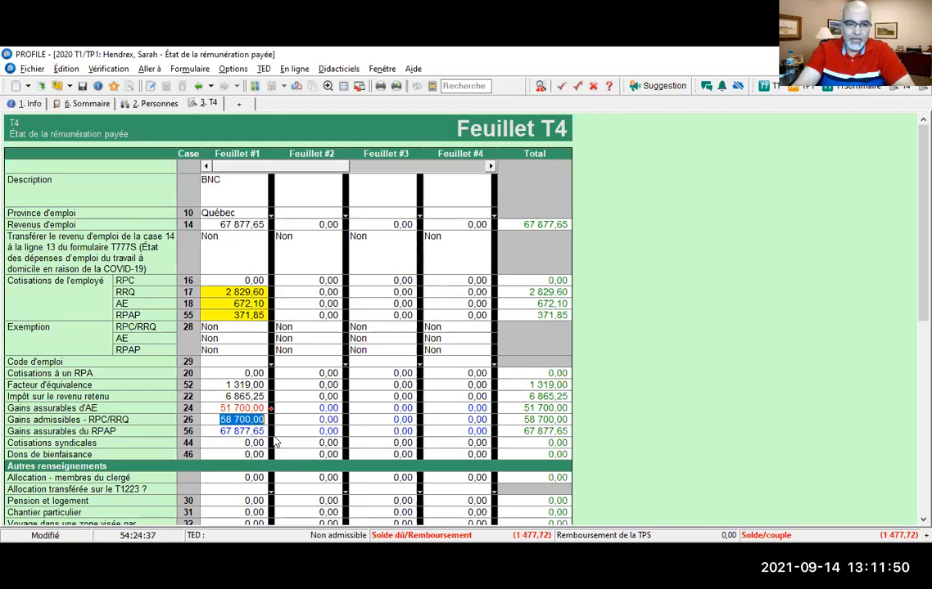
{"action": "type", "text": "55 900"}
{"action": "key", "text": "Return"}
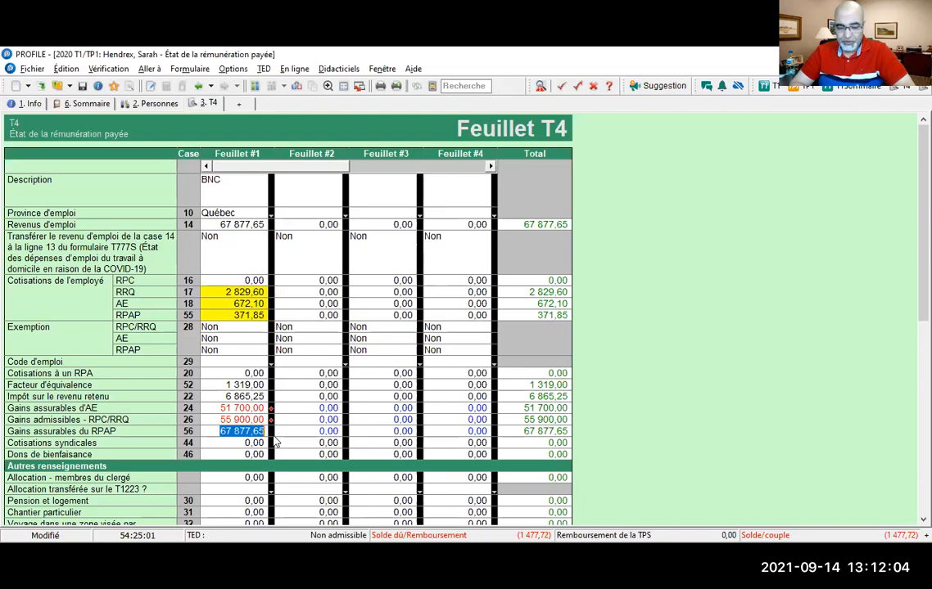
Set Feuillet #1's box 56 Gains assurables du RPAP to 67 855,84.
{"action": "type", "text": "6"}
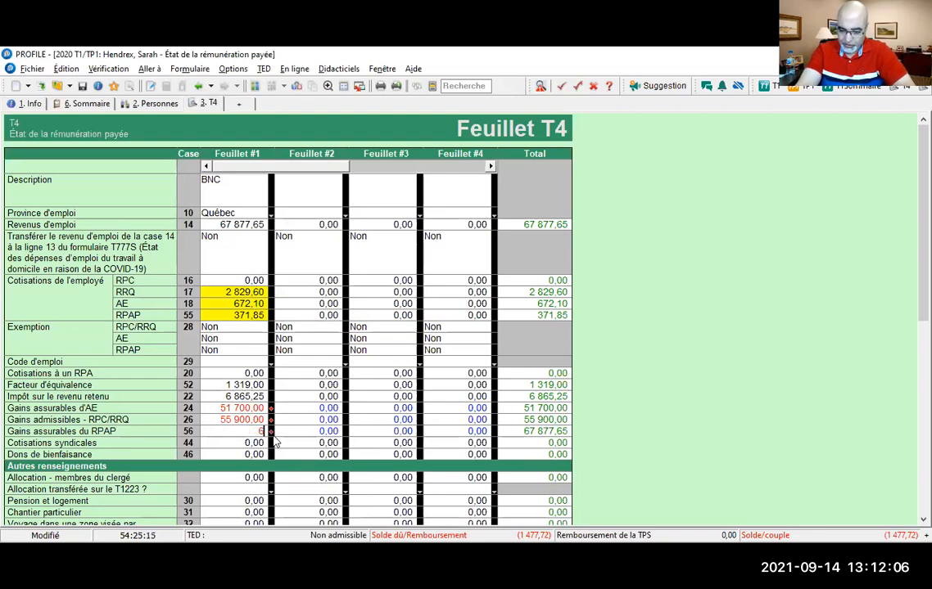
{"action": "type", "text": "7 855,"}
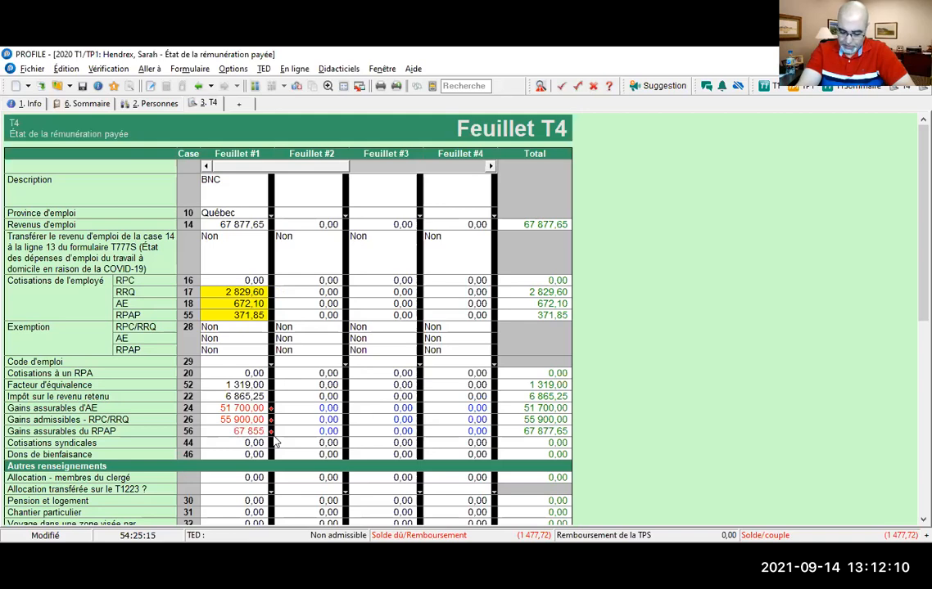
{"action": "type", "text": "84"}
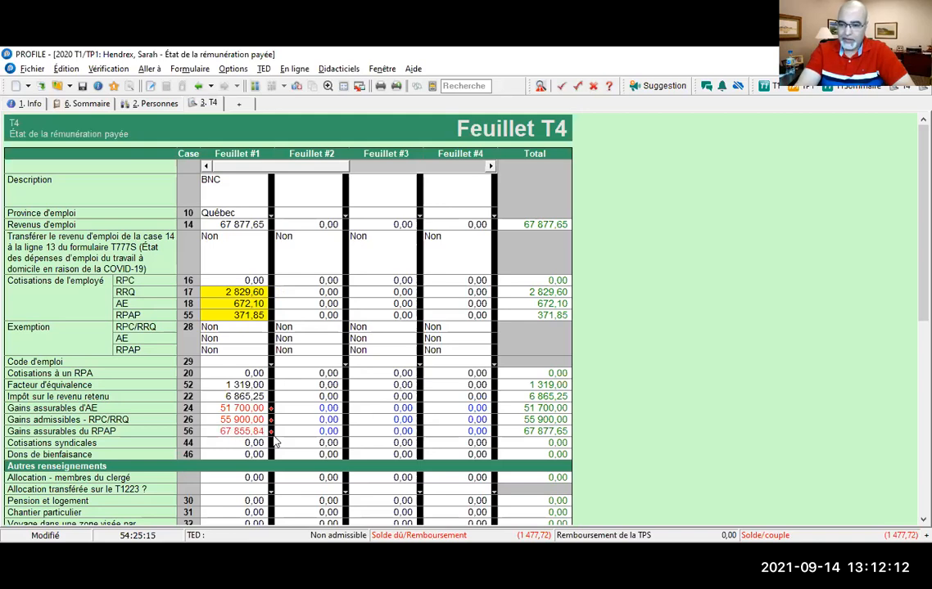
{"action": "key", "text": "Tab"}
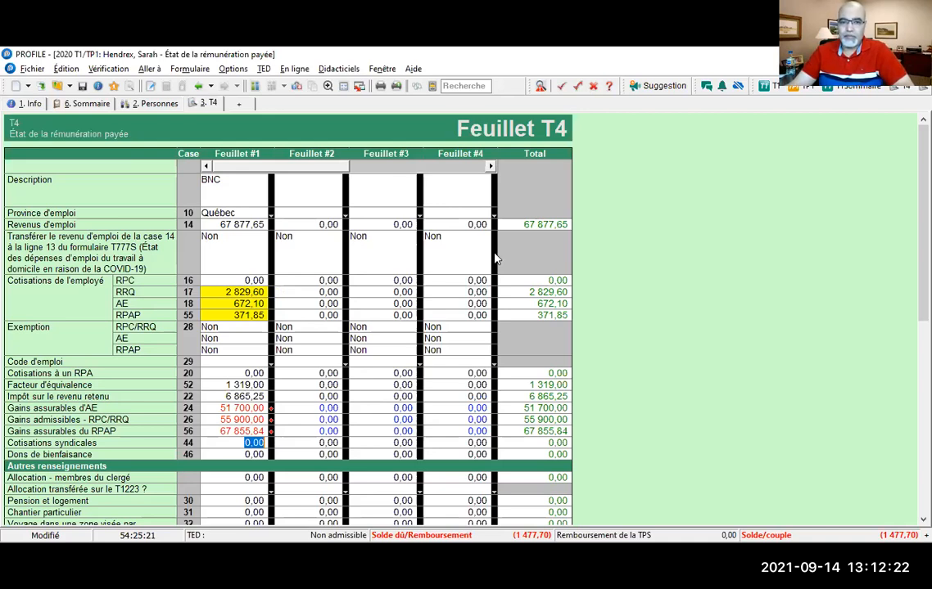
{"action": "key", "text": "alt+Tab"}
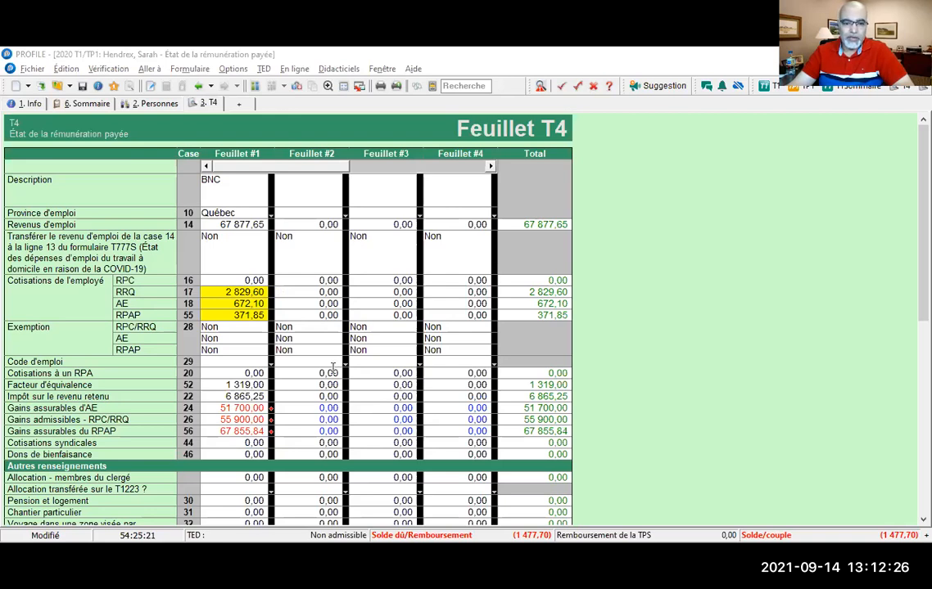
{"action": "scroll", "coordinate": [335, 363], "scroll_direction": "down", "scroll_amount": 1}
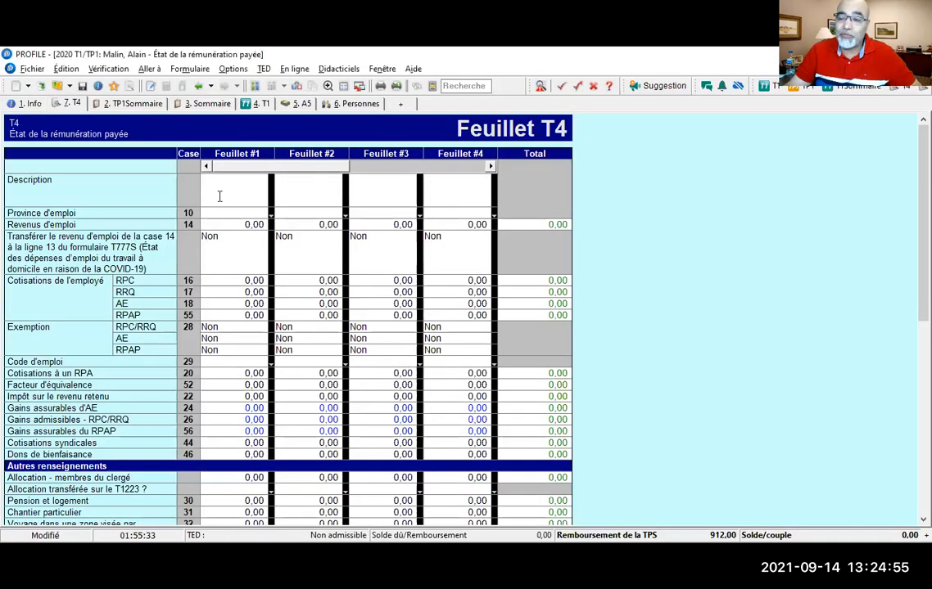
{"action": "scroll", "coordinate": [221, 213], "scroll_direction": "down", "scroll_amount": 4}
{"action": "left_click", "coordinate": [228, 246]}
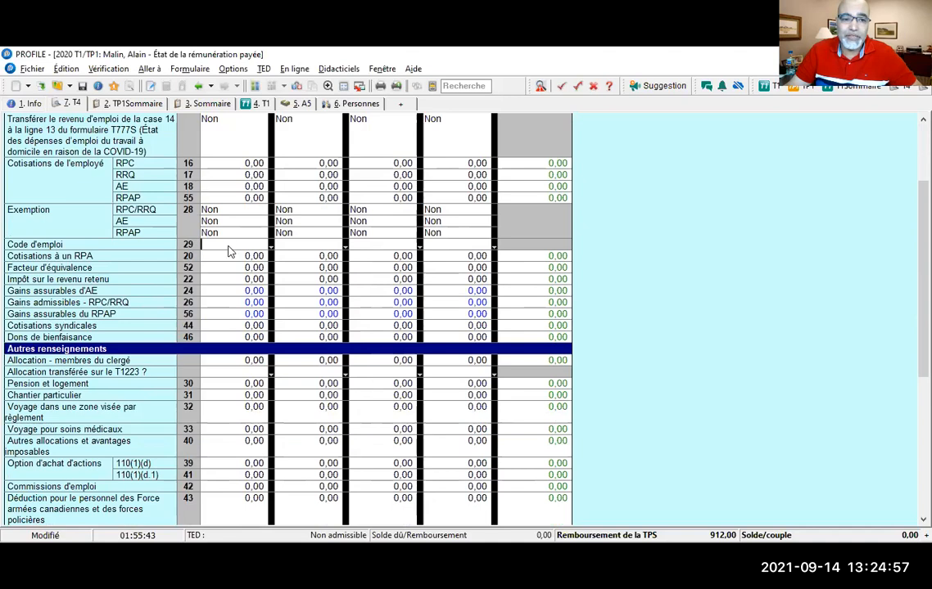
{"action": "right_click", "coordinate": [229, 247]}
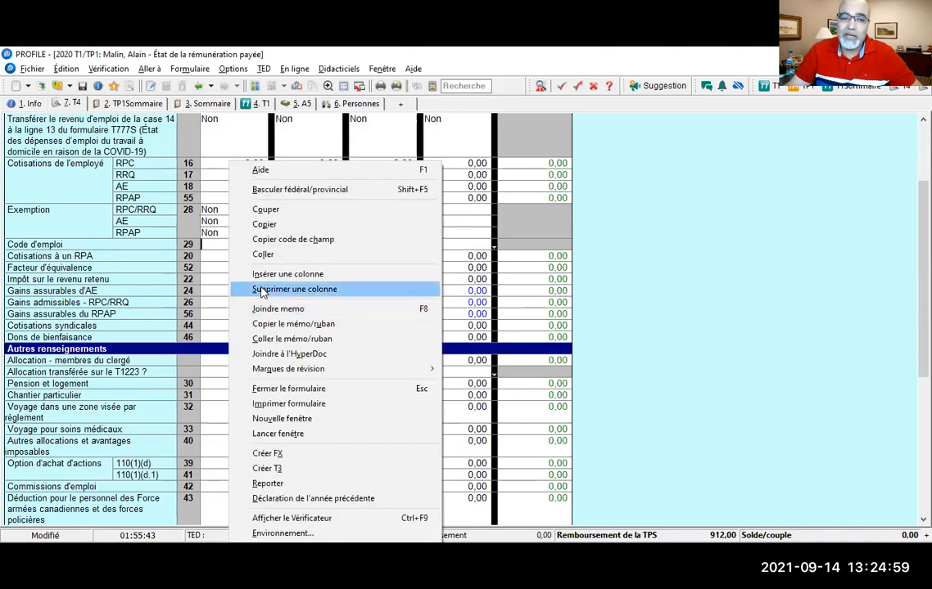
{"action": "left_click", "coordinate": [234, 256]}
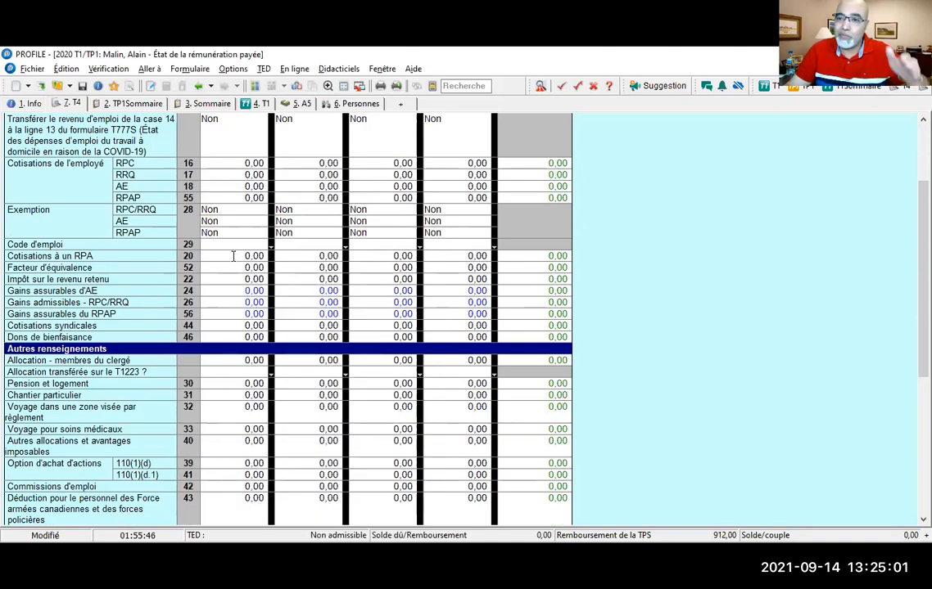
{"action": "scroll", "coordinate": [233, 258], "scroll_direction": "up", "scroll_amount": 4}
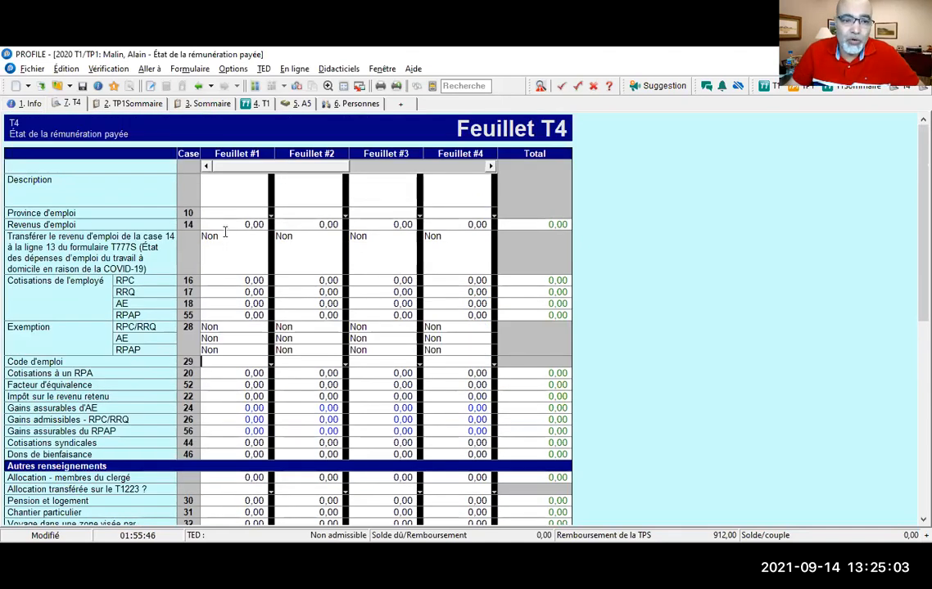
Describe Feuillet #1 on the blank T4 as BNC with Québec as province of employment, and set box 14 Revenus d'emploi to 67 877,65.
{"action": "left_click", "coordinate": [210, 189]}
{"action": "type", "text": "BNC"}
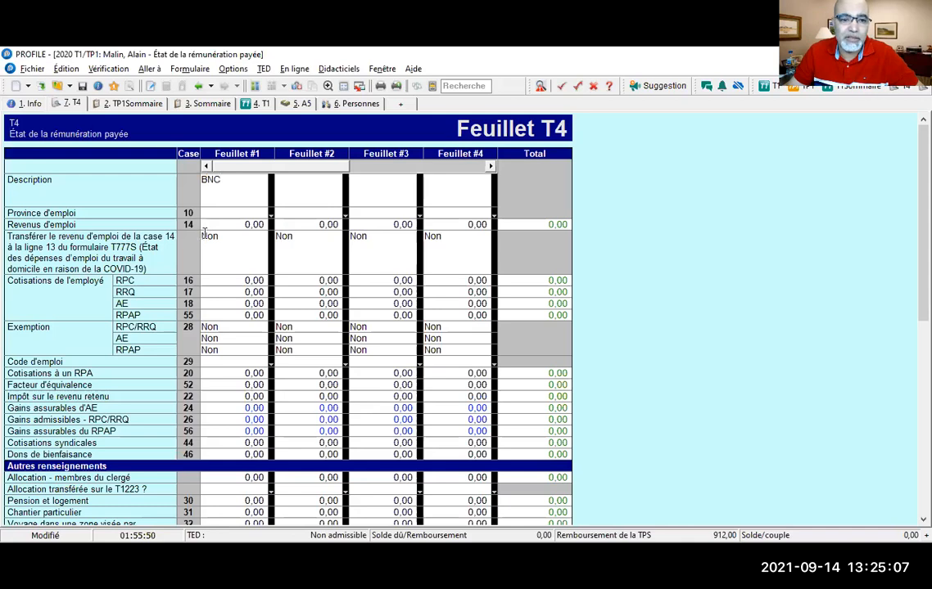
{"action": "left_click", "coordinate": [212, 224]}
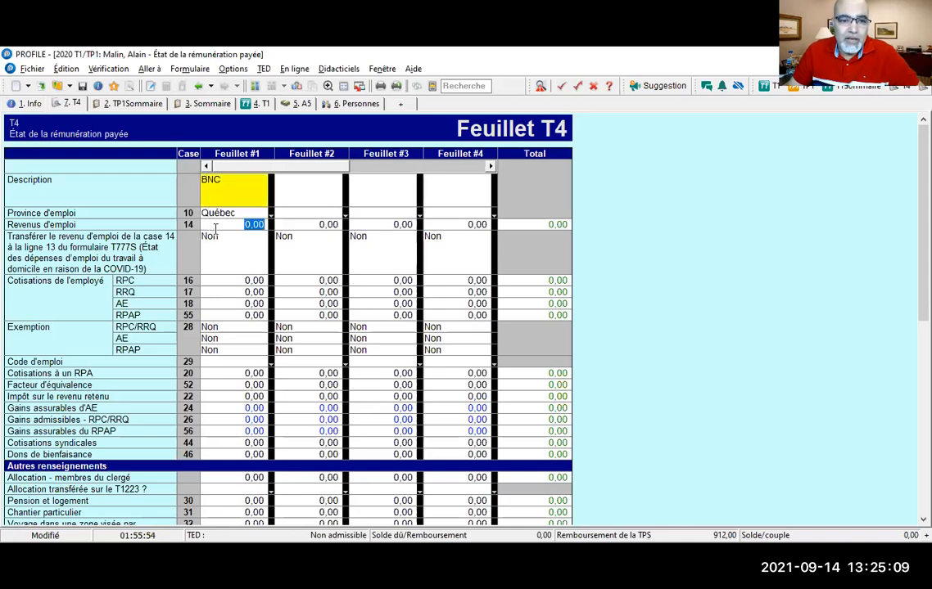
{"action": "left_click", "coordinate": [221, 224]}
{"action": "left_click_drag", "start_coordinate": [221, 225], "coordinate": [288, 223]}
{"action": "type", "text": "6"}
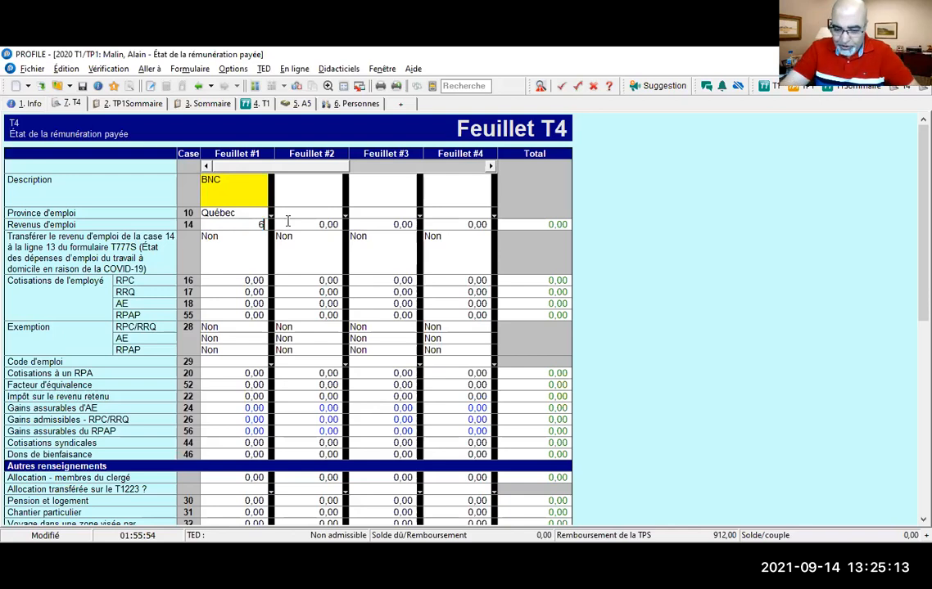
{"action": "type", "text": "7 877,65"}
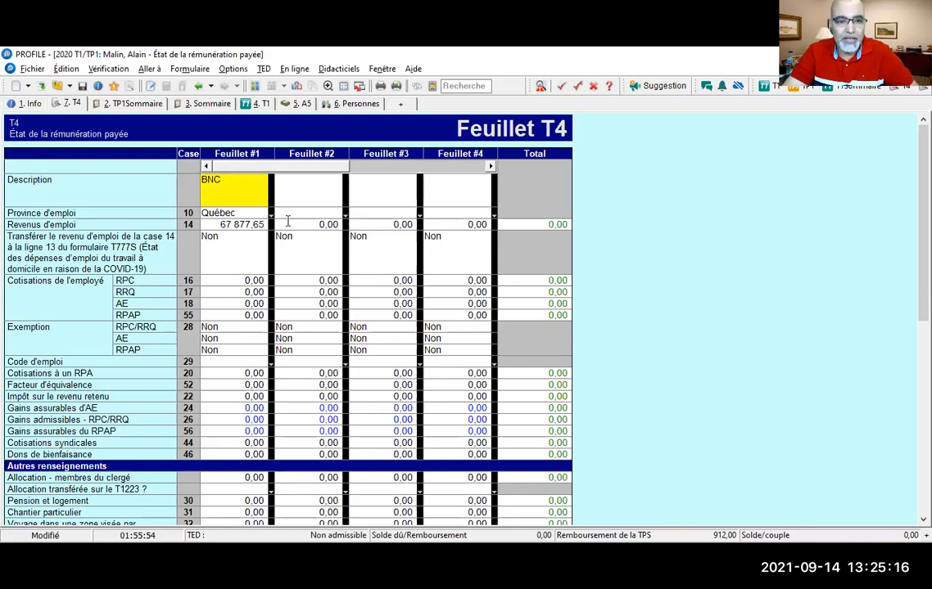
{"action": "key", "text": "Return"}
Enter the employee contributions on Feuillet #1: RRQ 2 829,60 in box 17 and AE 672,10 in box 18.
{"action": "key", "text": "Return"}
{"action": "key", "text": "Return"}
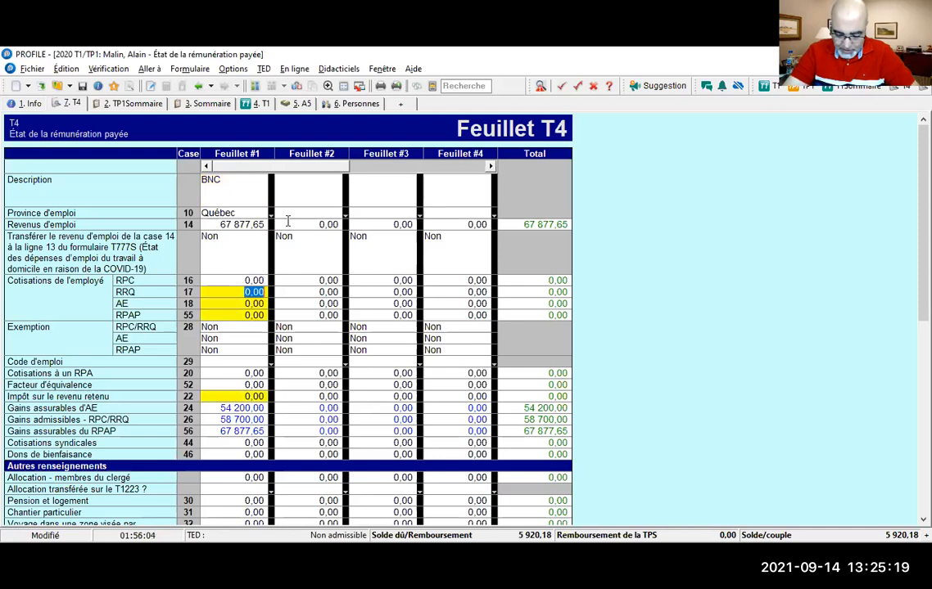
{"action": "type", "text": "2"}
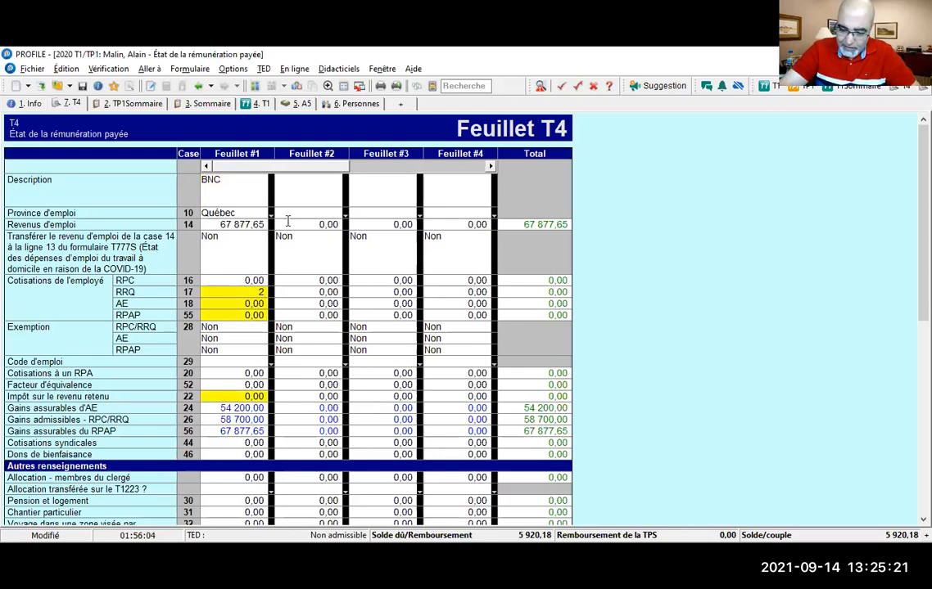
{"action": "type", "text": " 829,60"}
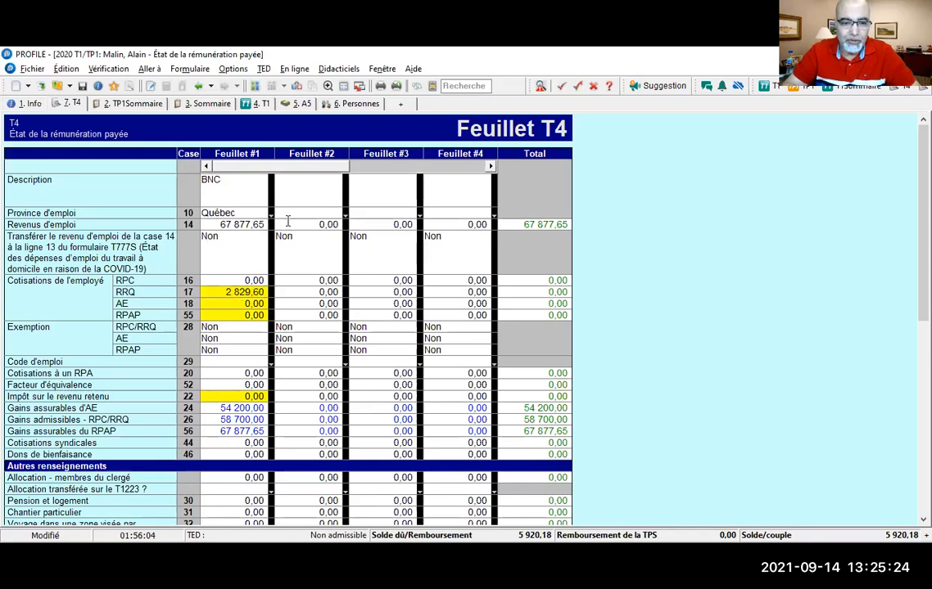
{"action": "key", "text": "Return"}
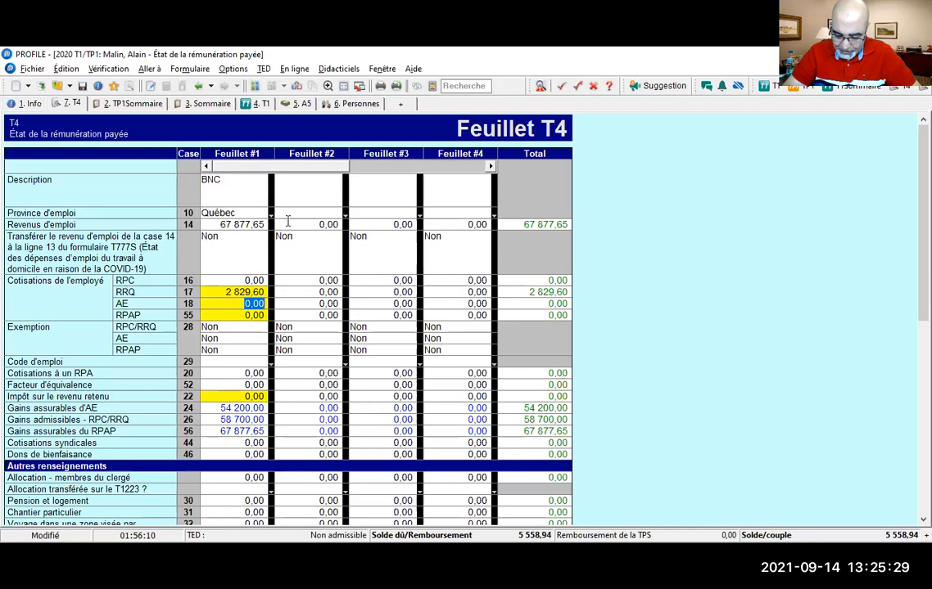
{"action": "type", "text": "672,10"}
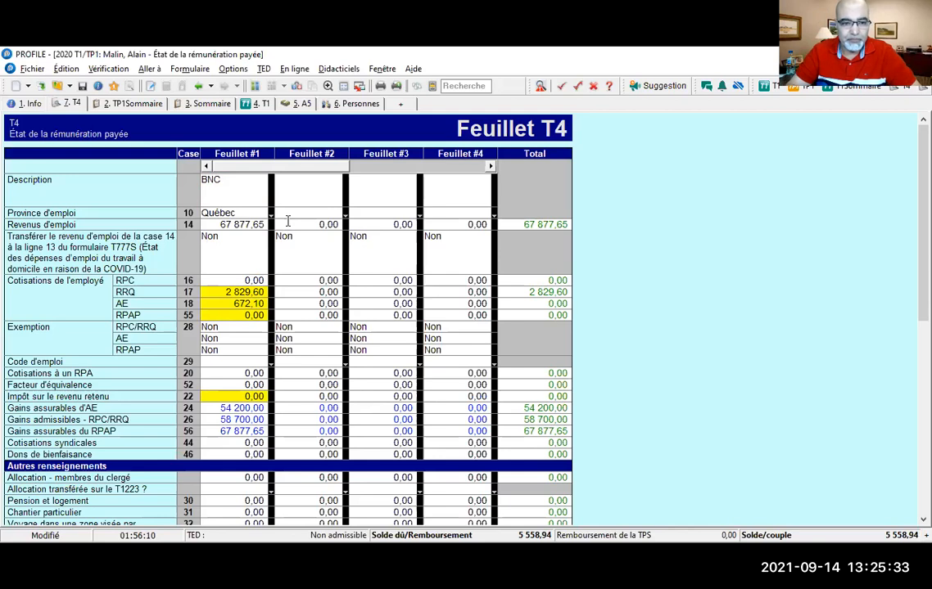
{"action": "key", "text": "Return"}
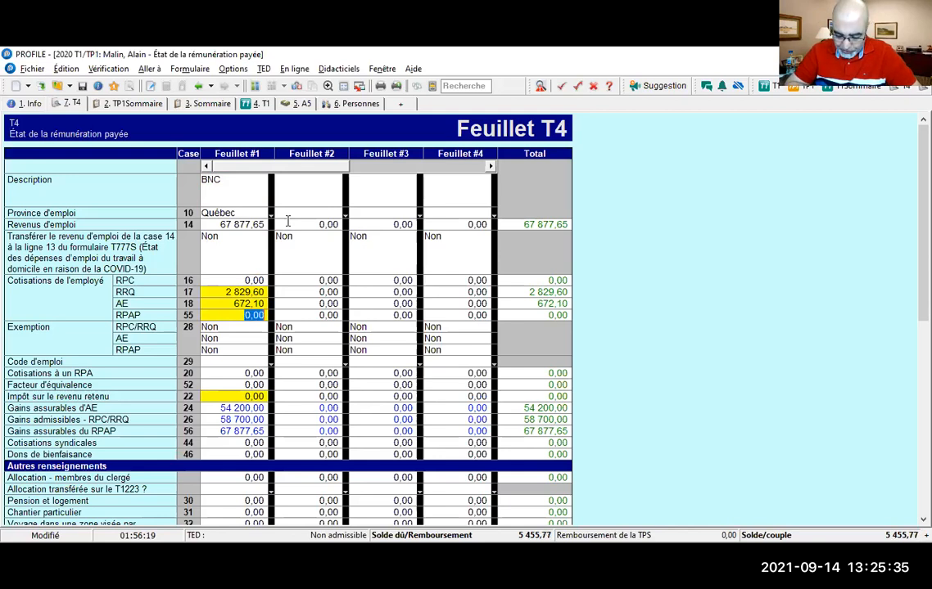
{"action": "type", "text": "1319"}
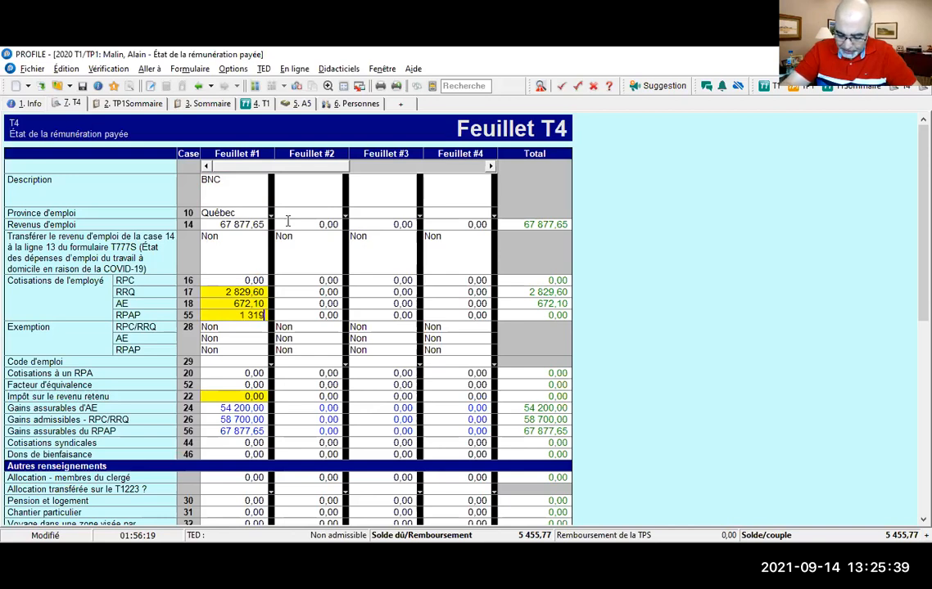
{"action": "key", "text": "BackSpace"}
{"action": "key", "text": "BackSpace"}
{"action": "key", "text": "BackSpace"}
{"action": "key", "text": "BackSpace"}
{"action": "type", "text": "0"}
{"action": "key", "text": "BackSpace"}
Set Feuillet #1's box 55 RPAP contribution to 371,85.
{"action": "type", "text": "371"}
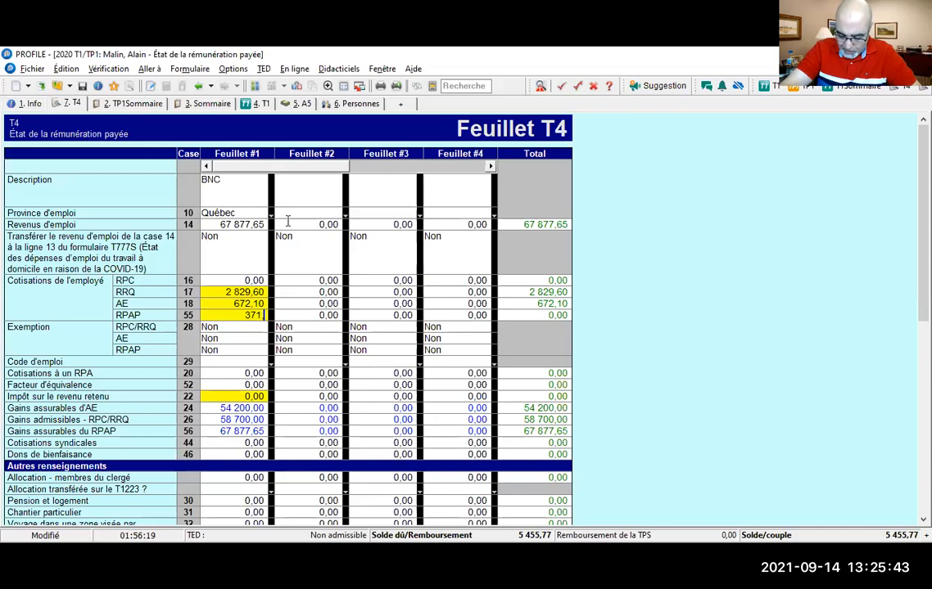
{"action": "type", "text": ",85"}
{"action": "key", "text": "Return"}
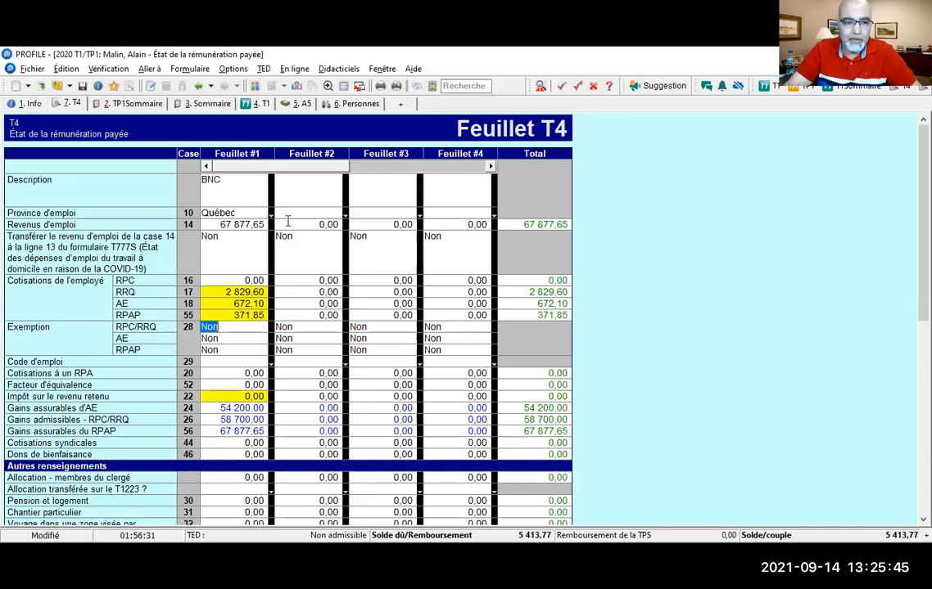
Leave Feuillet #1's exemptions, employment code and RPA contributions as they are, and set box 52 Facteur d'équivalence to 1 319,00.
{"action": "key", "text": "Return"}
{"action": "key", "text": "Return"}
{"action": "key", "text": "Return"}
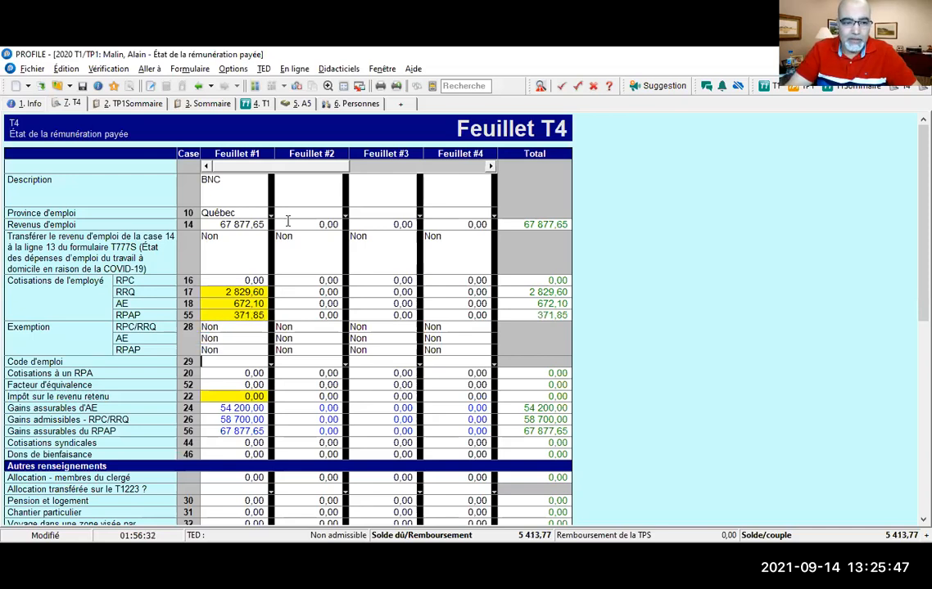
{"action": "key", "text": "Return"}
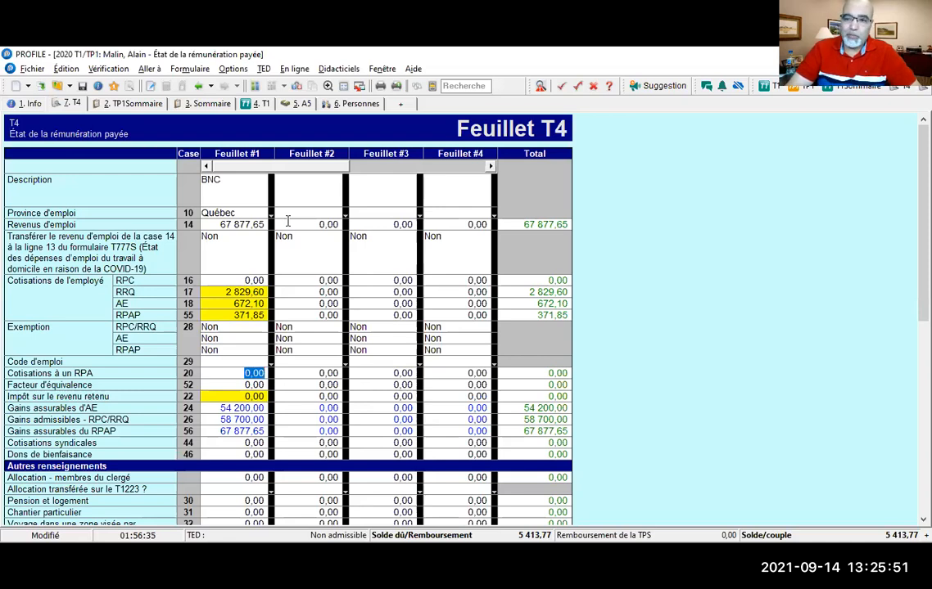
{"action": "key", "text": "Return"}
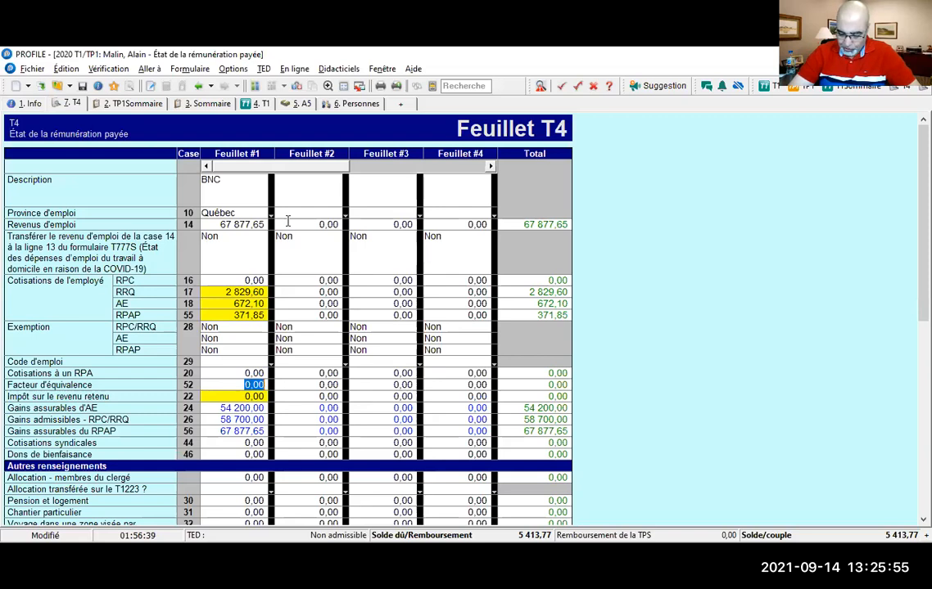
{"action": "type", "text": "1 319"}
{"action": "key", "text": "Return"}
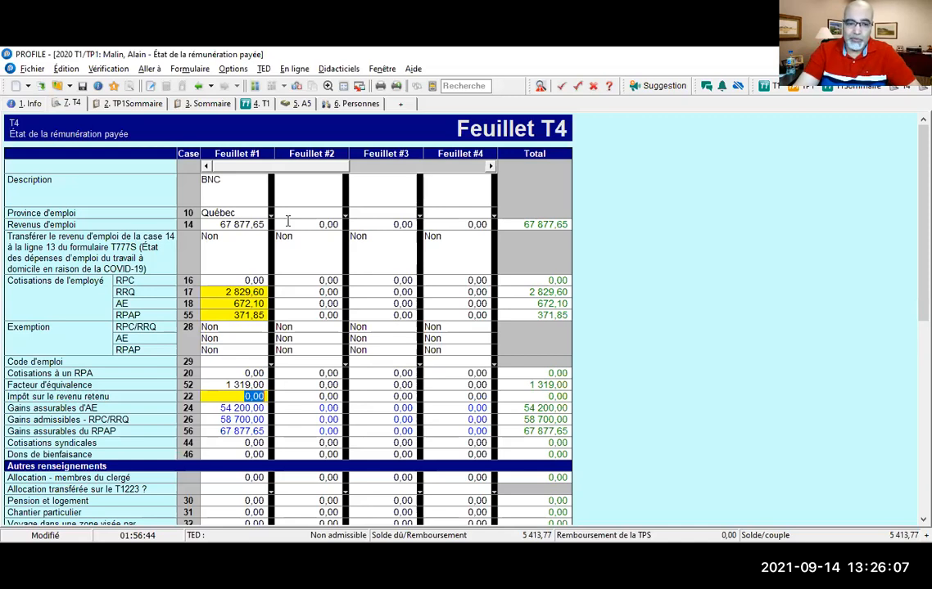
Set Feuillet #1's box 22 Impôt sur le revenu retenu to 6 865,25.
{"action": "type", "text": "6 865"}
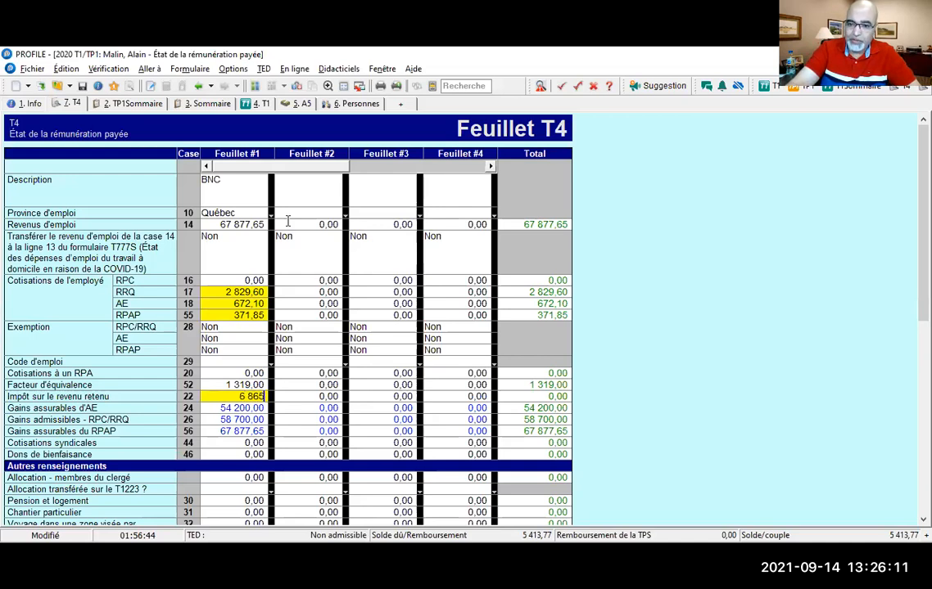
{"action": "type", "text": ",25"}
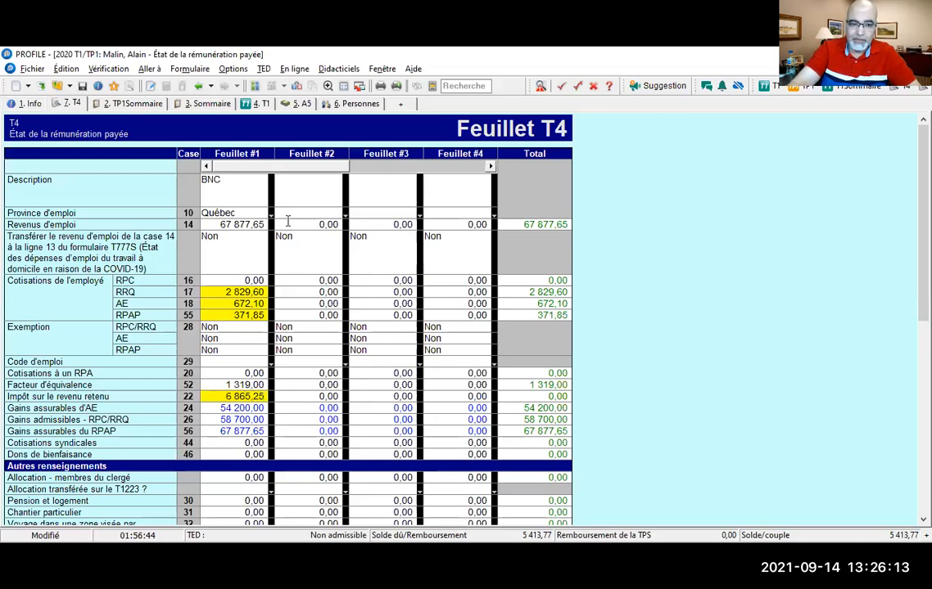
{"action": "key", "text": "Return"}
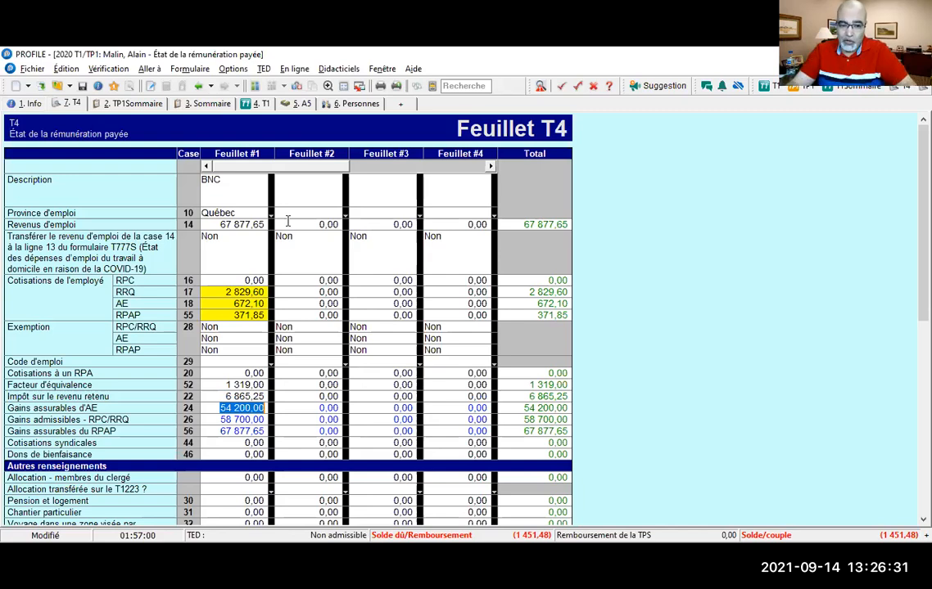
Override Feuillet #1's earnings: 51 700,00 for AE in box 24, 55 900,00 for RPC/RRQ in box 26 and 67 855,84 for RPAP in box 56.
{"action": "type", "text": "51700"}
{"action": "key", "text": "Return"}
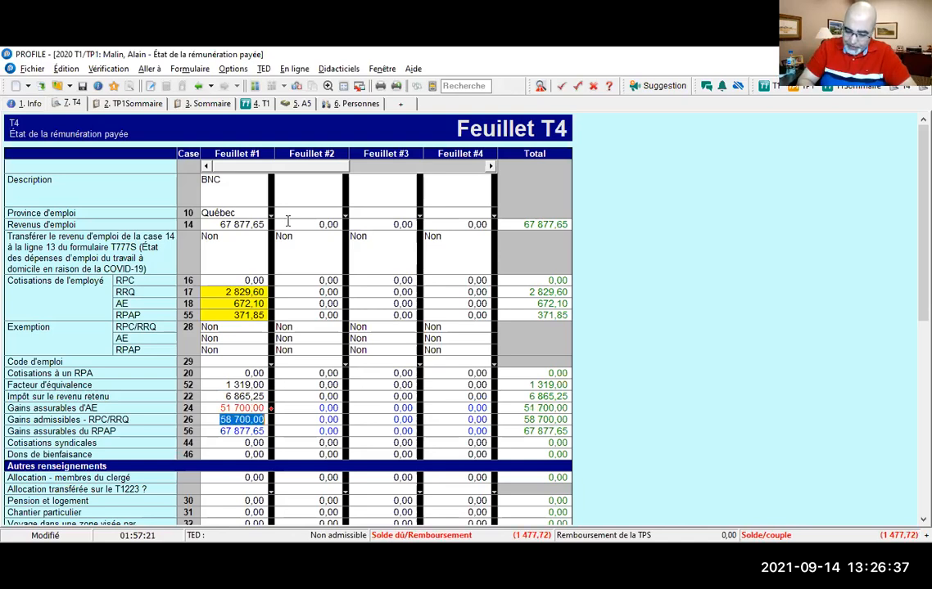
{"action": "type", "text": "55900"}
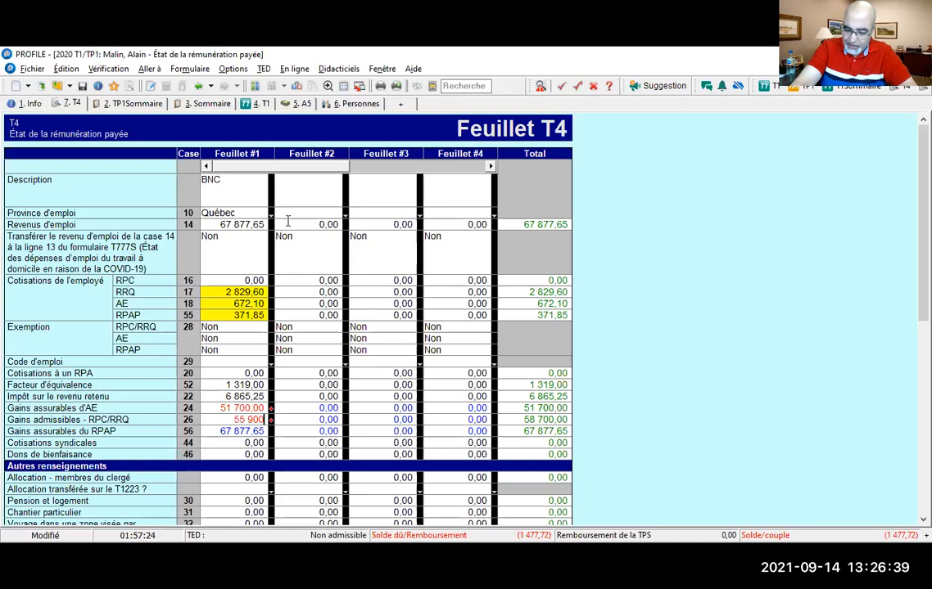
{"action": "key", "text": "Return"}
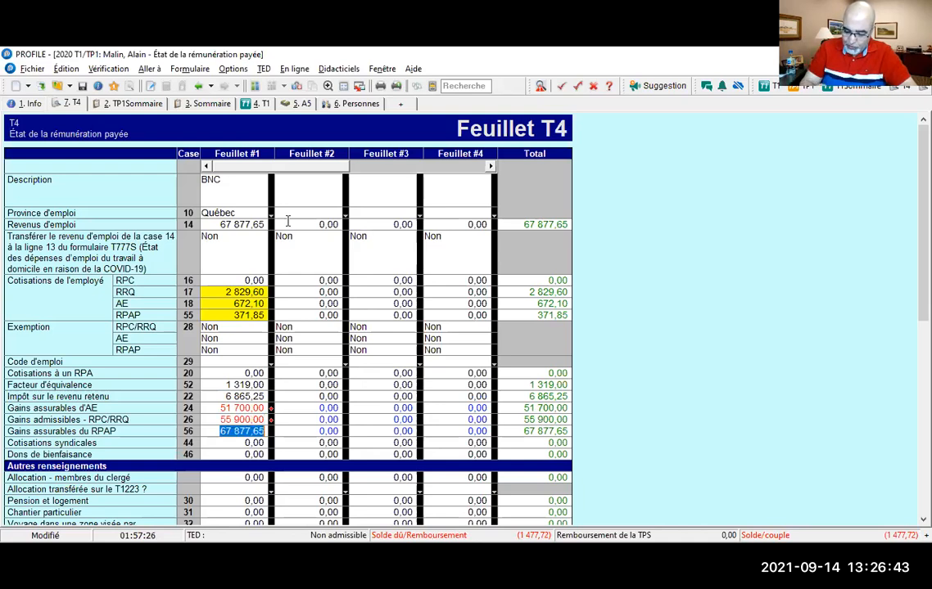
{"action": "type", "text": "67 855,84"}
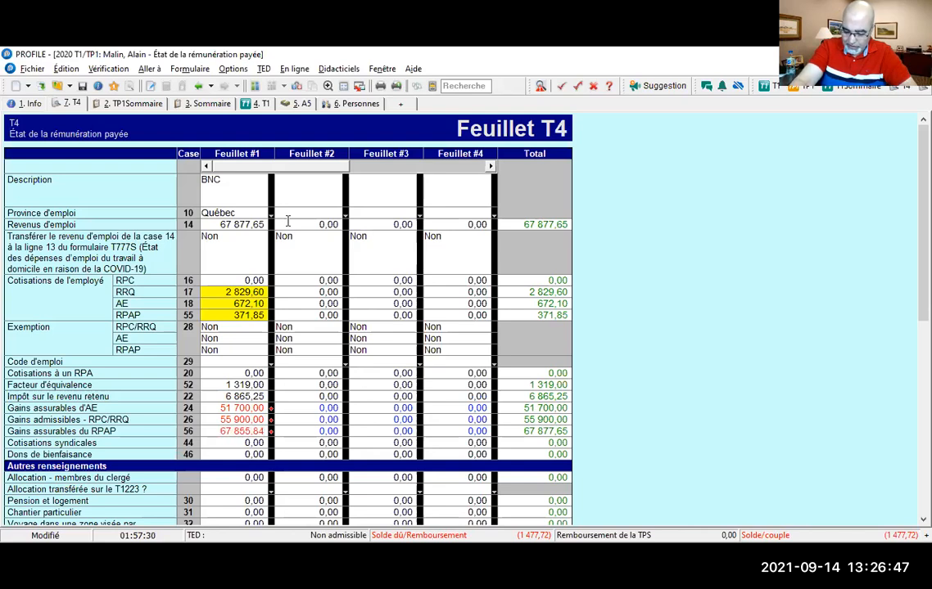
{"action": "key", "text": "Return"}
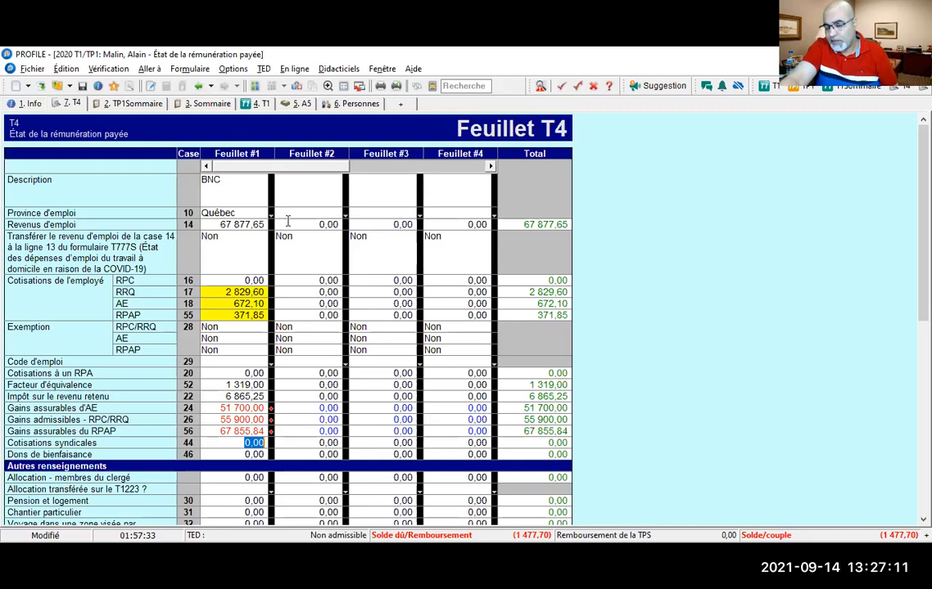
Set Feuillet #1's box 40 Autres allocations et avantages imposables to 21,81.
{"action": "scroll", "coordinate": [286, 282], "scroll_direction": "down", "scroll_amount": 3}
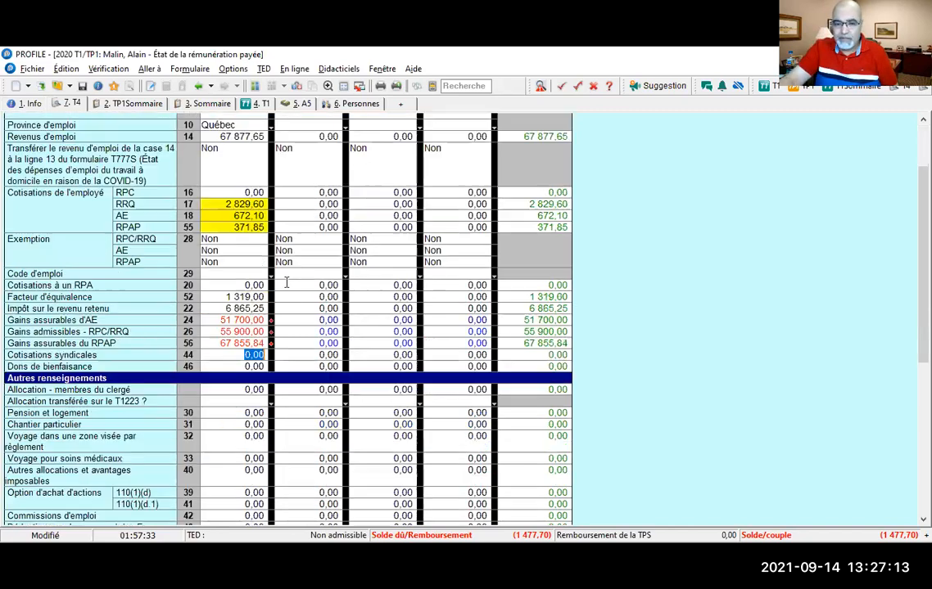
{"action": "scroll", "coordinate": [286, 282], "scroll_direction": "down", "scroll_amount": 3}
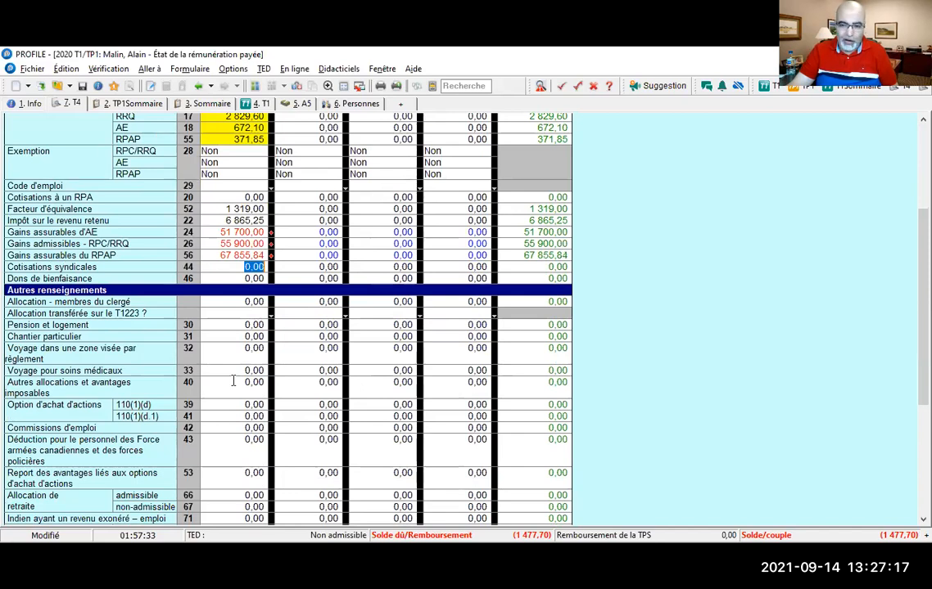
{"action": "left_click", "coordinate": [233, 381]}
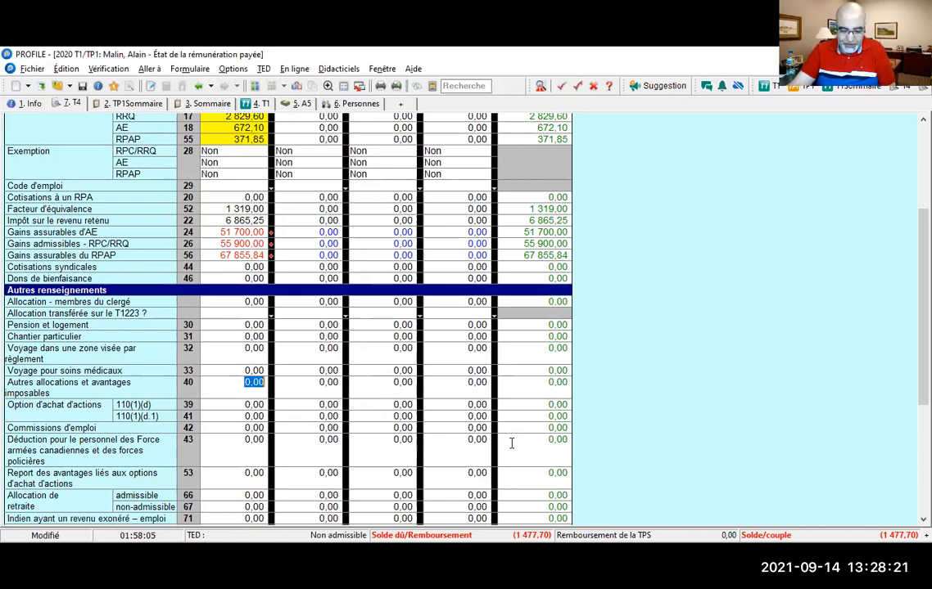
{"action": "type", "text": "21,81"}
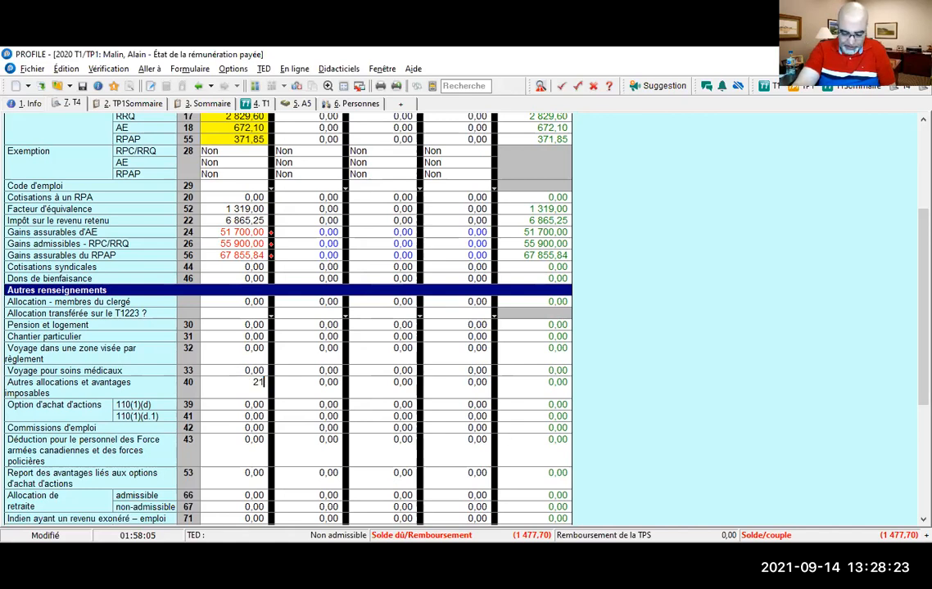
{"action": "key", "text": "Return"}
Set Feuillet #1's box 85 Primes versées à un régime privé d'assurance-maladie to 1 759,94.
{"action": "key", "text": "Return"}
{"action": "key", "text": "Return"}
{"action": "key", "text": "Return"}
{"action": "key", "text": "Return"}
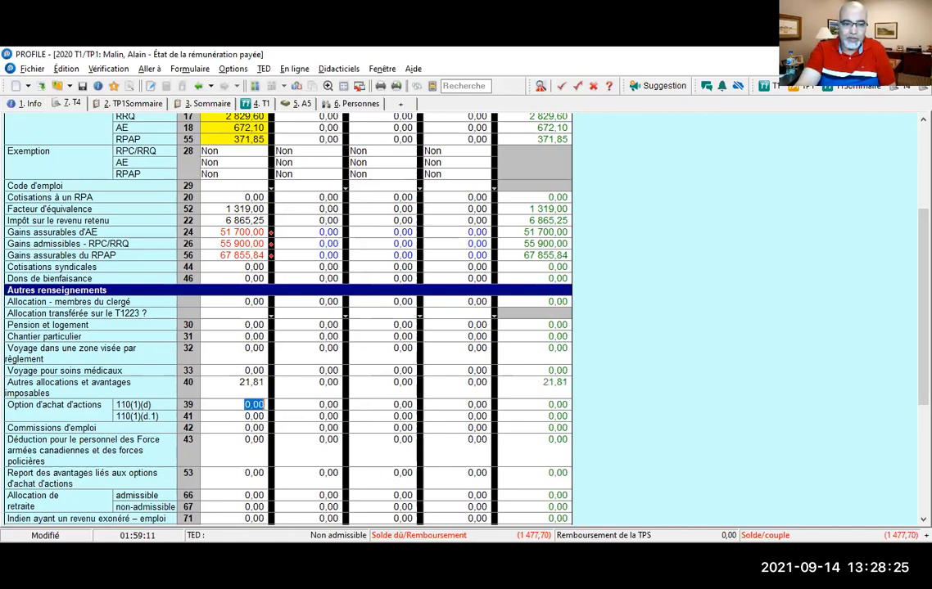
{"action": "key", "text": "Return"}
{"action": "key", "text": "Return"}
{"action": "key", "text": "Return"}
{"action": "key", "text": "Return"}
{"action": "key", "text": "Return"}
{"action": "key", "text": "Return"}
{"action": "key", "text": "Return"}
{"action": "key", "text": "Return"}
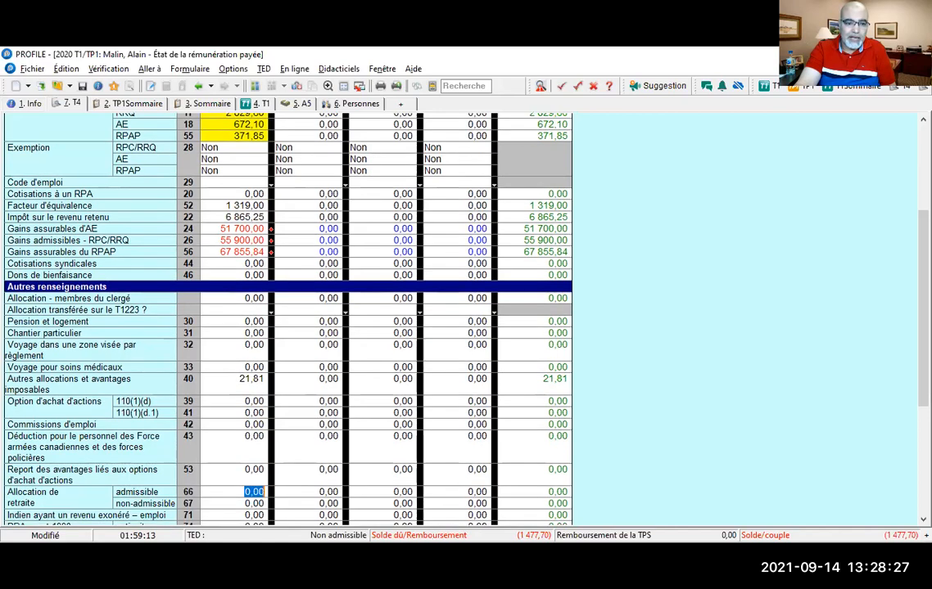
{"action": "key", "text": "Return"}
{"action": "key", "text": "Return"}
{"action": "key", "text": "Return"}
{"action": "key", "text": "Return"}
{"action": "key", "text": "Return"}
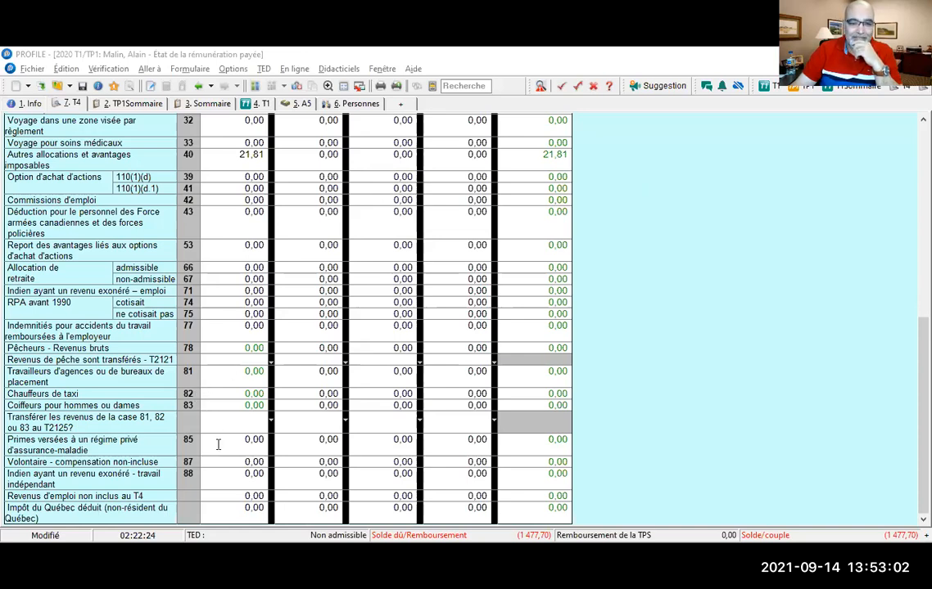
{"action": "left_click", "coordinate": [267, 440]}
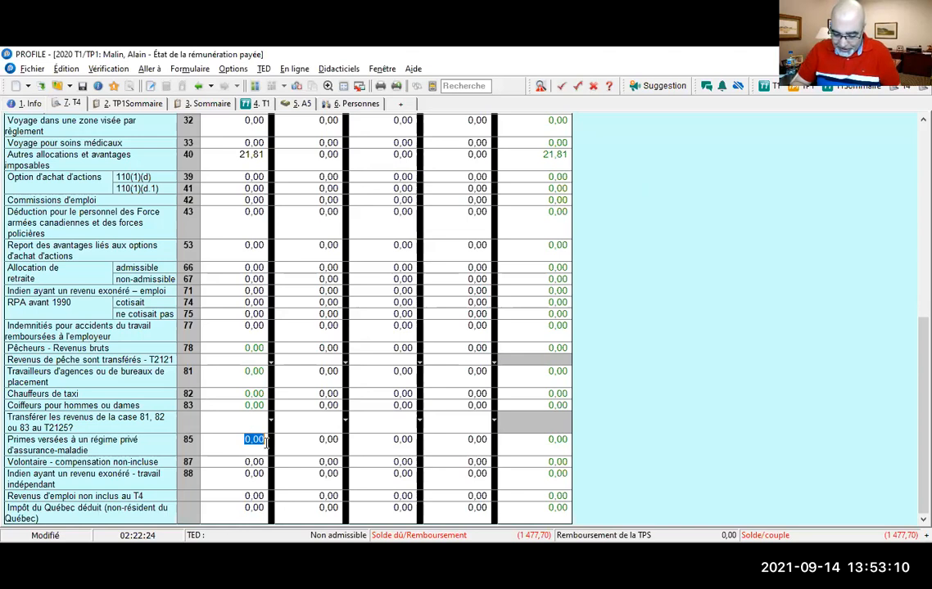
{"action": "type", "text": "1 759,94"}
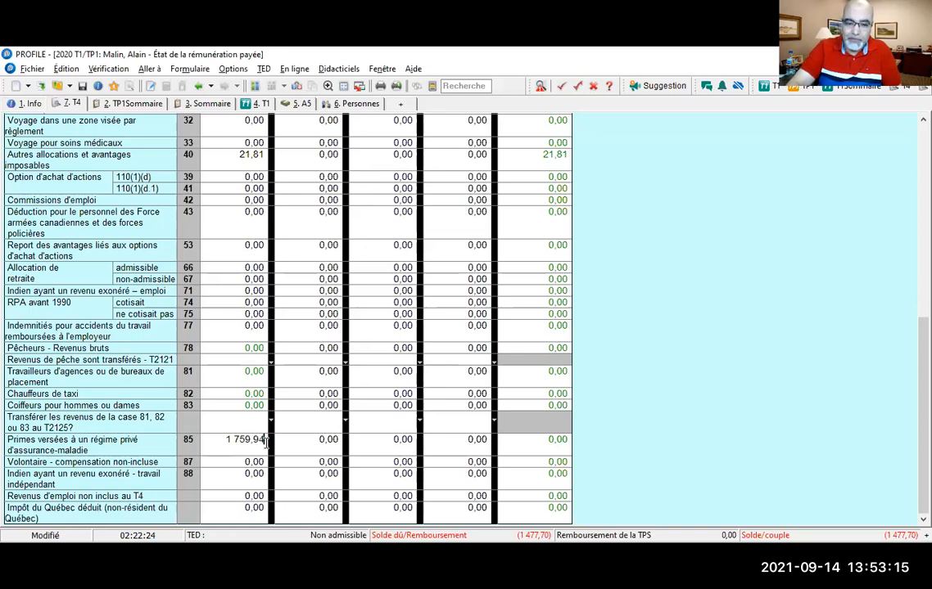
{"action": "key", "text": "Tab"}
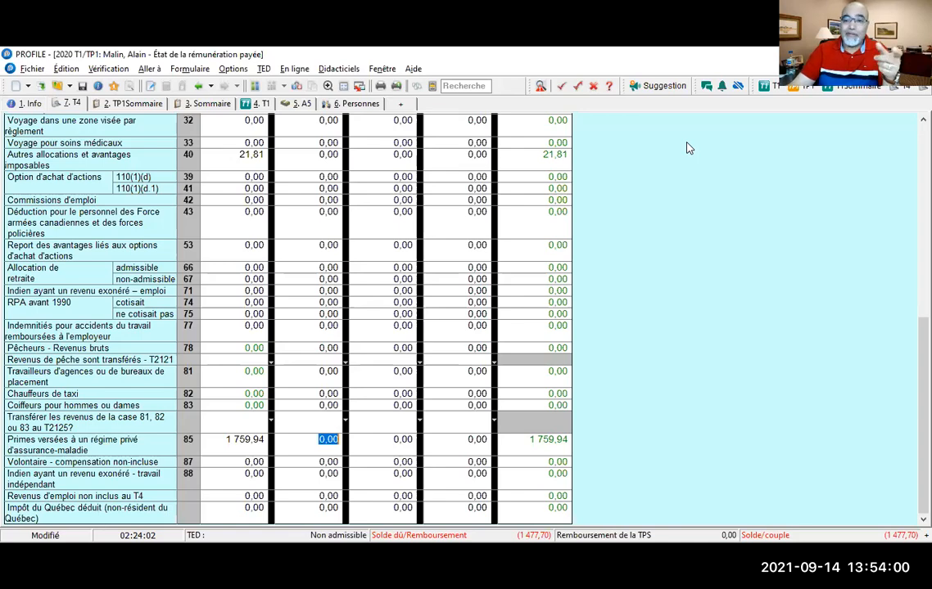
Review Feuillet #1's main boxes from Revenus d'emploi to Dons de bienfaisance, including contributions, withheld tax and insurable earnings.
{"action": "scroll", "coordinate": [367, 239], "scroll_direction": "up", "scroll_amount": 3}
{"action": "scroll", "coordinate": [368, 239], "scroll_direction": "up", "scroll_amount": 7}
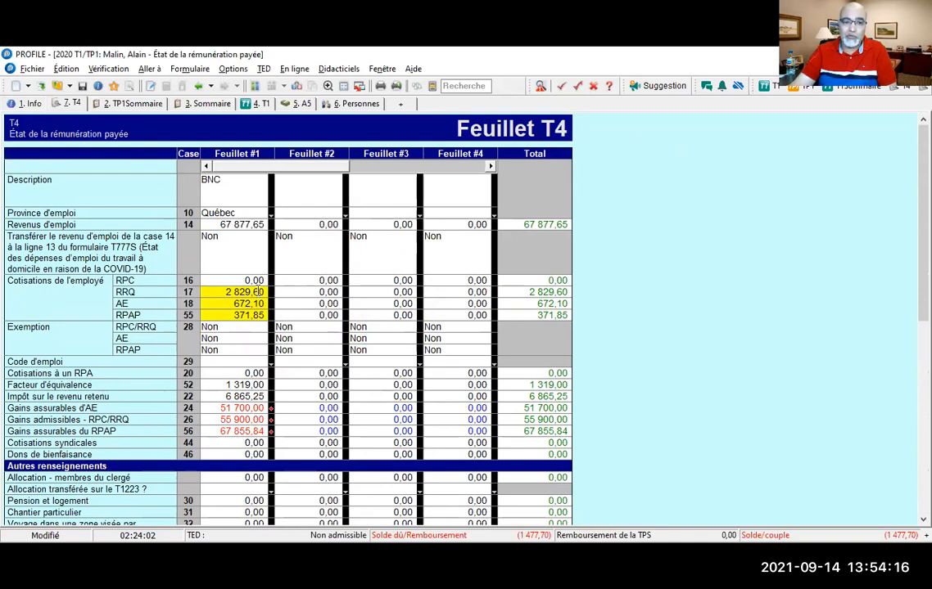
{"action": "left_click", "coordinate": [218, 225]}
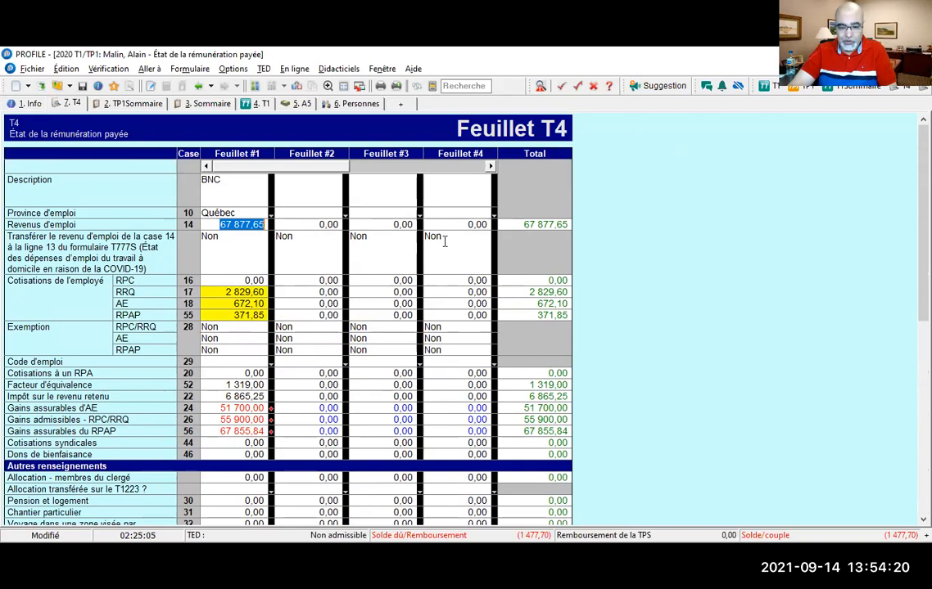
{"action": "key", "text": "Down"}
{"action": "key", "text": "Down"}
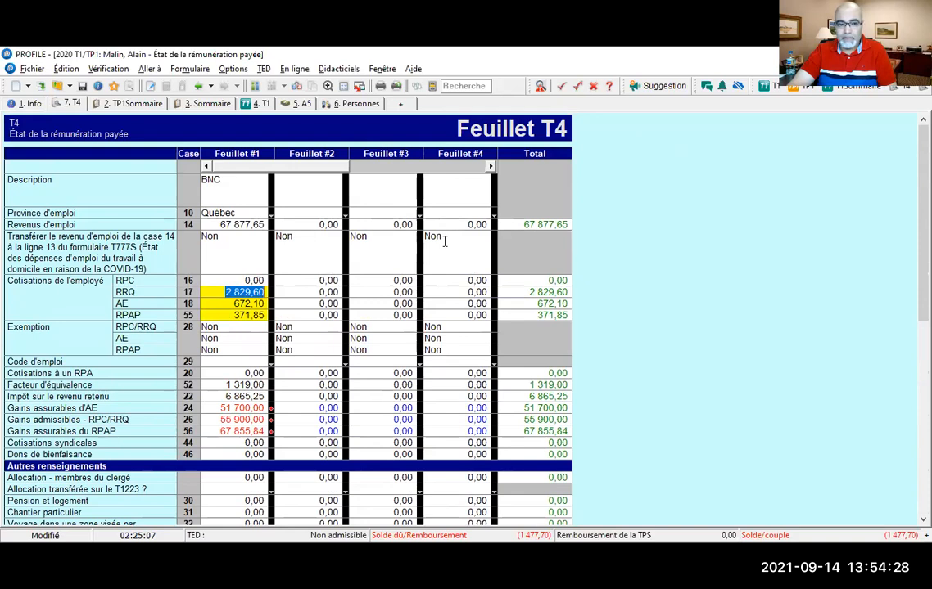
{"action": "key", "text": "Down"}
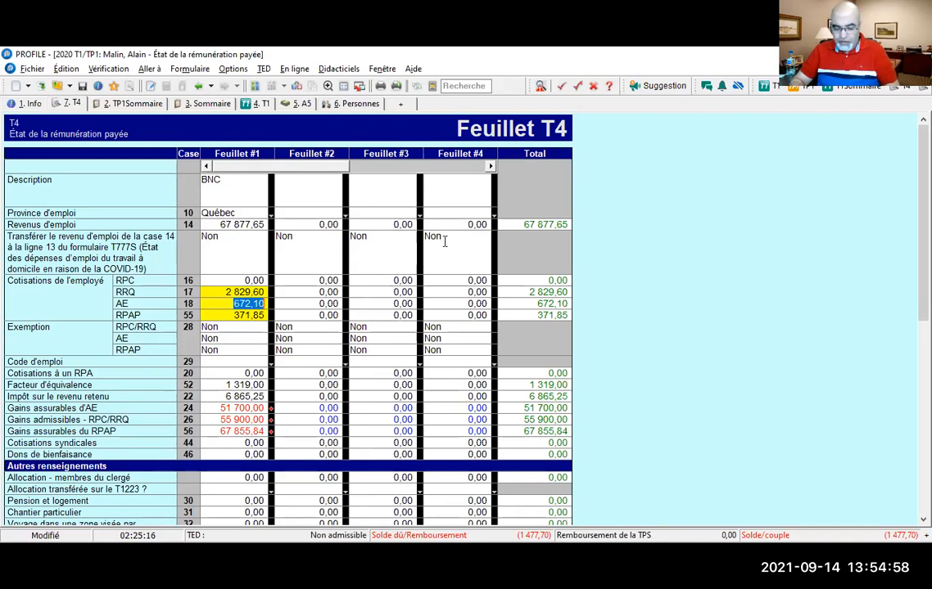
{"action": "key", "text": "Down"}
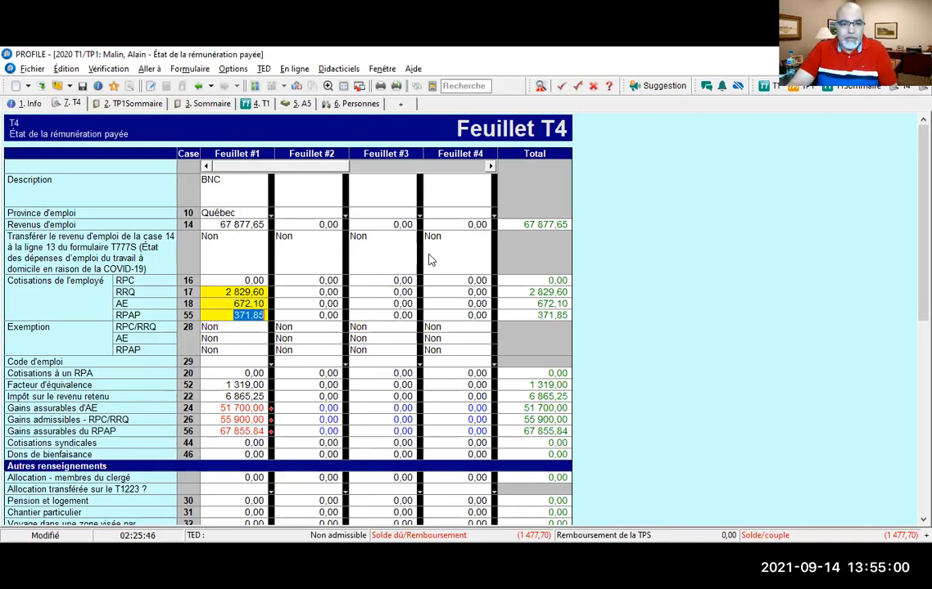
{"action": "key", "text": "Down"}
{"action": "key", "text": "Down"}
{"action": "key", "text": "Down"}
{"action": "key", "text": "Down"}
{"action": "key", "text": "Down"}
{"action": "key", "text": "Down"}
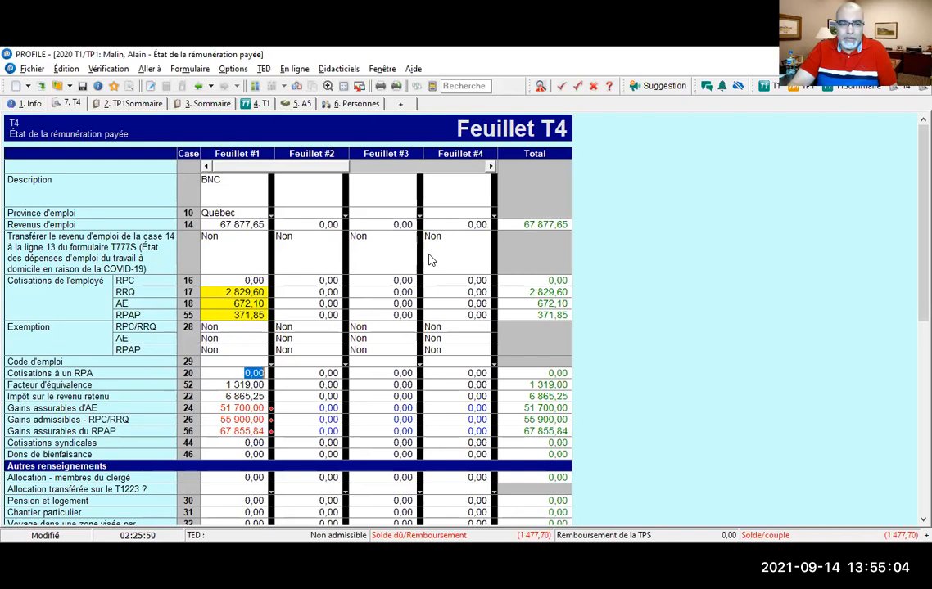
{"action": "key", "text": "Down"}
{"action": "key", "text": "Down"}
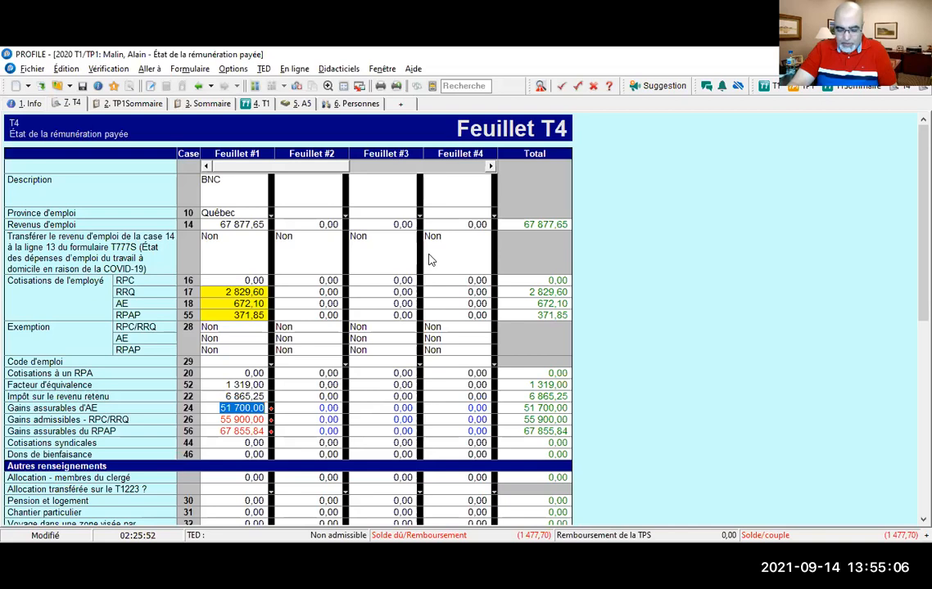
{"action": "key", "text": "Down"}
{"action": "key", "text": "Down"}
{"action": "key", "text": "Down"}
{"action": "key", "text": "Down"}
{"action": "key", "text": "Down"}
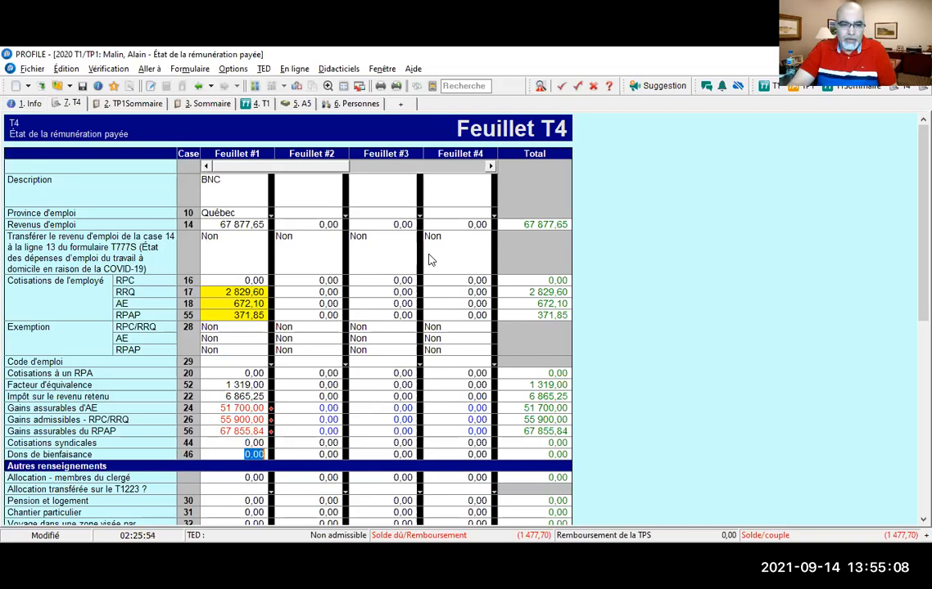
Review Feuillet #1's Autres renseignements section, from the clergy allowance through the private health plan premiums to the end of the slip.
{"action": "key", "text": "Down"}
{"action": "key", "text": "Down"}
{"action": "key", "text": "Down"}
{"action": "key", "text": "Down"}
{"action": "key", "text": "Down"}
{"action": "key", "text": "Down"}
{"action": "key", "text": "Down"}
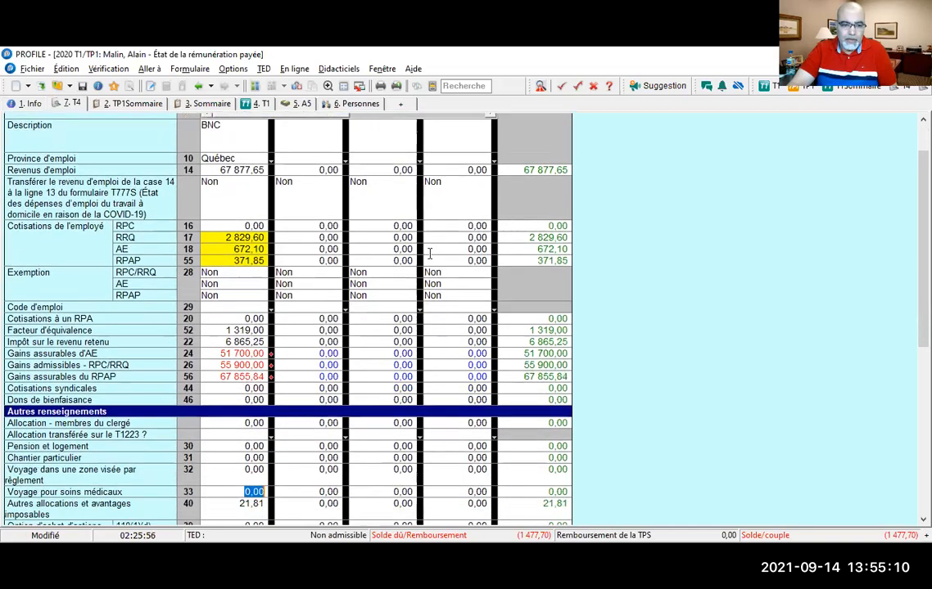
{"action": "key", "text": "Down"}
{"action": "key", "text": "Down"}
{"action": "key", "text": "Down"}
{"action": "key", "text": "Down"}
{"action": "key", "text": "Down"}
{"action": "key", "text": "Down"}
{"action": "key", "text": "Down"}
{"action": "key", "text": "Down"}
{"action": "key", "text": "Down"}
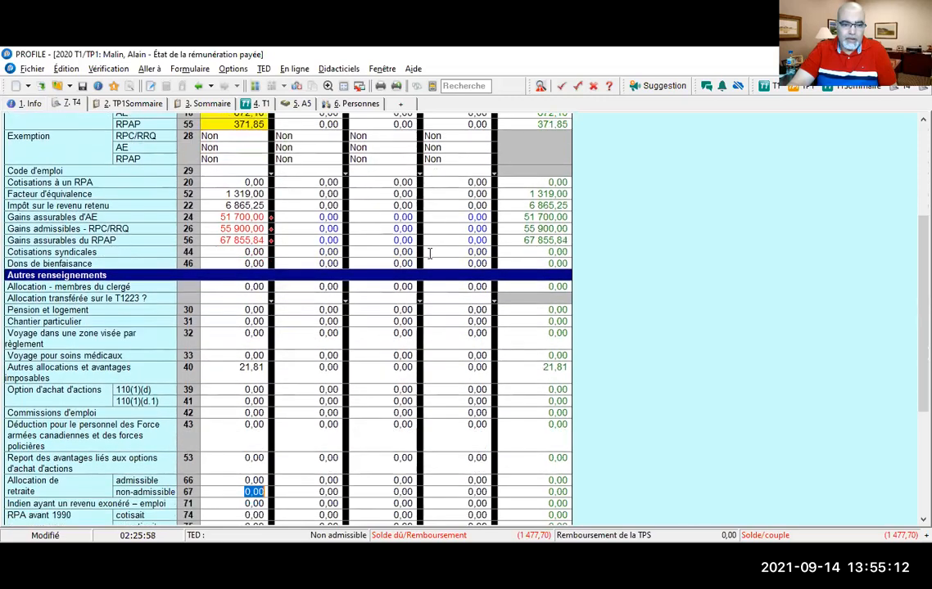
{"action": "key", "text": "Down"}
{"action": "key", "text": "Down"}
{"action": "key", "text": "Down"}
{"action": "key", "text": "Down"}
{"action": "key", "text": "Down"}
{"action": "key", "text": "Down"}
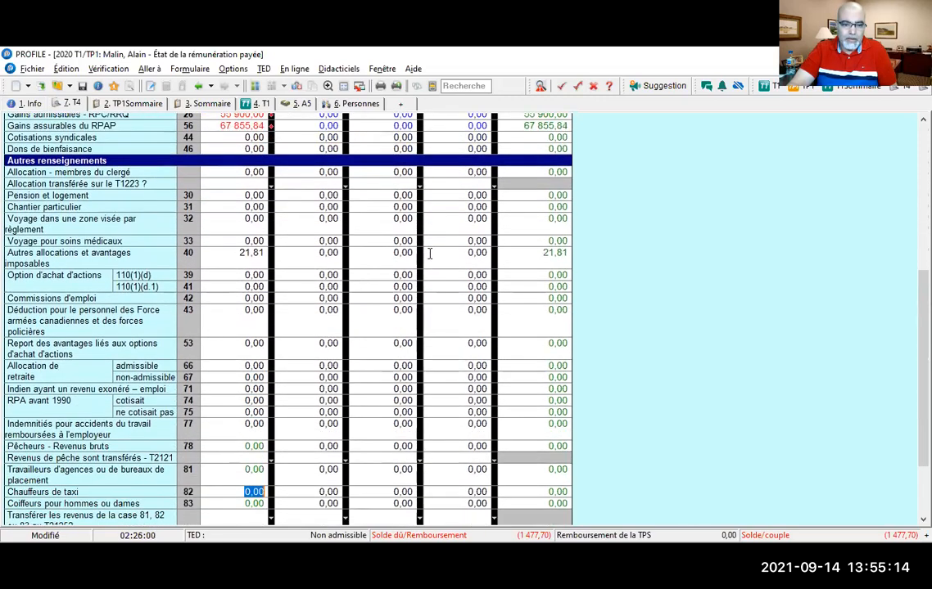
{"action": "key", "text": "Down"}
{"action": "key", "text": "Down"}
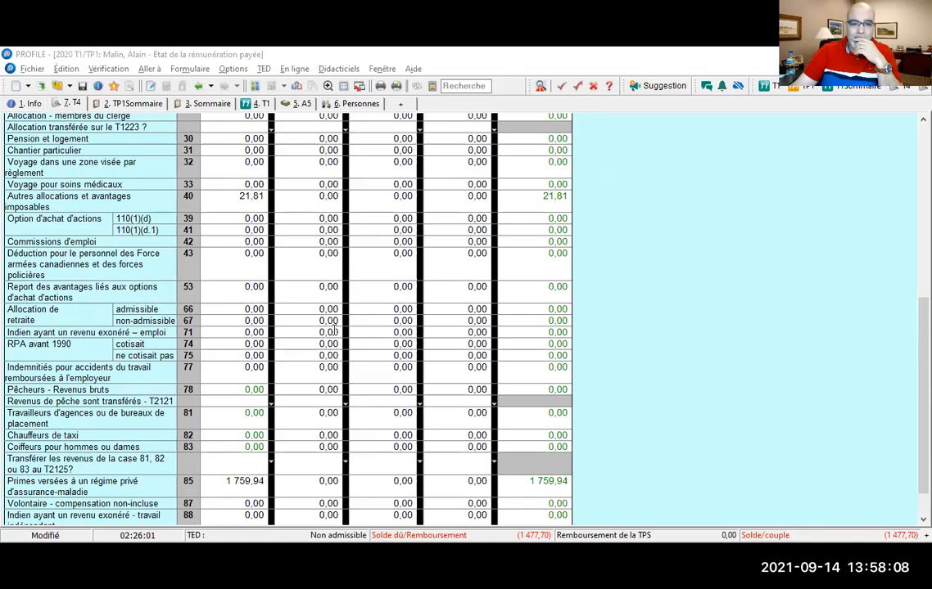
{"action": "scroll", "coordinate": [329, 332], "scroll_direction": "down", "scroll_amount": 1}
{"action": "scroll", "coordinate": [329, 332], "scroll_direction": "down", "scroll_amount": 1}
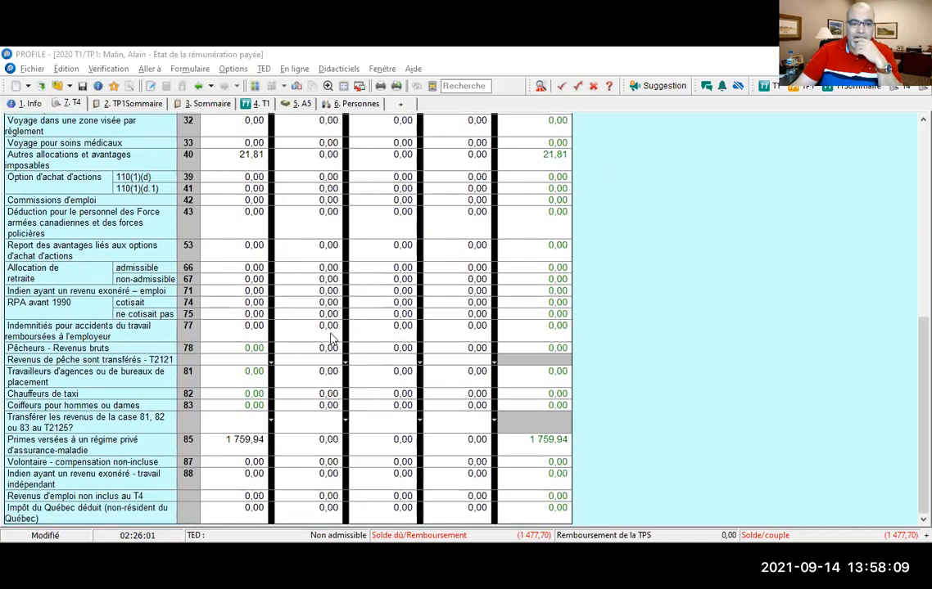
Open the corresponding Relevé 1 (RL-1) form from the T4 and select Feuillet #1's box A Revenus d'emploi.
{"action": "scroll", "coordinate": [230, 274], "scroll_direction": "up", "scroll_amount": 3}
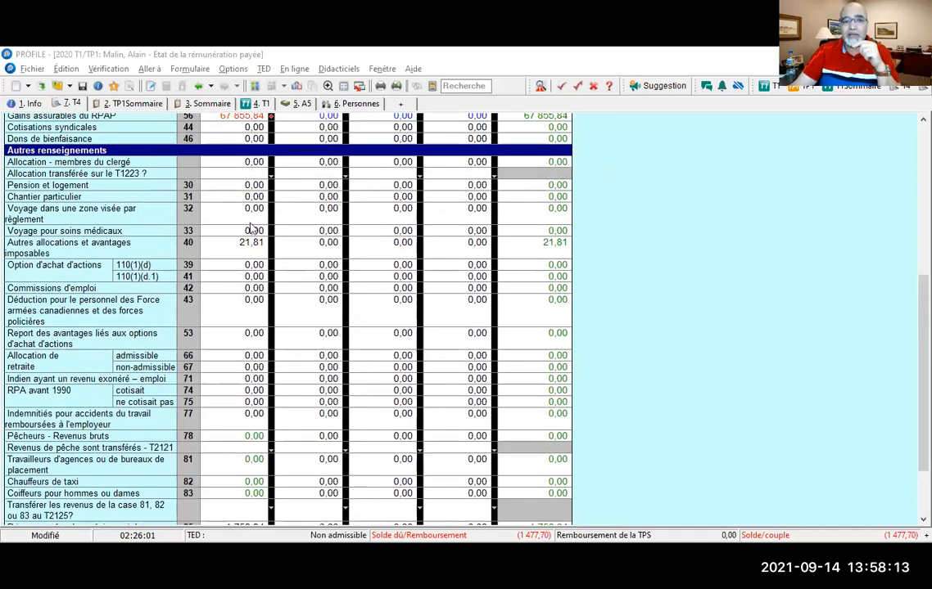
{"action": "left_click", "coordinate": [297, 87]}
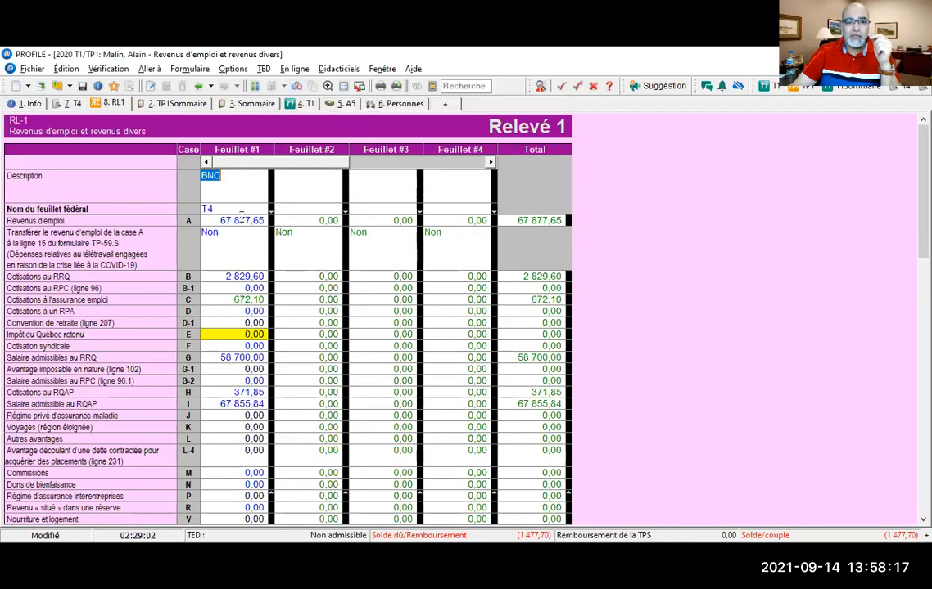
{"action": "scroll", "coordinate": [242, 215], "scroll_direction": "down", "scroll_amount": 3}
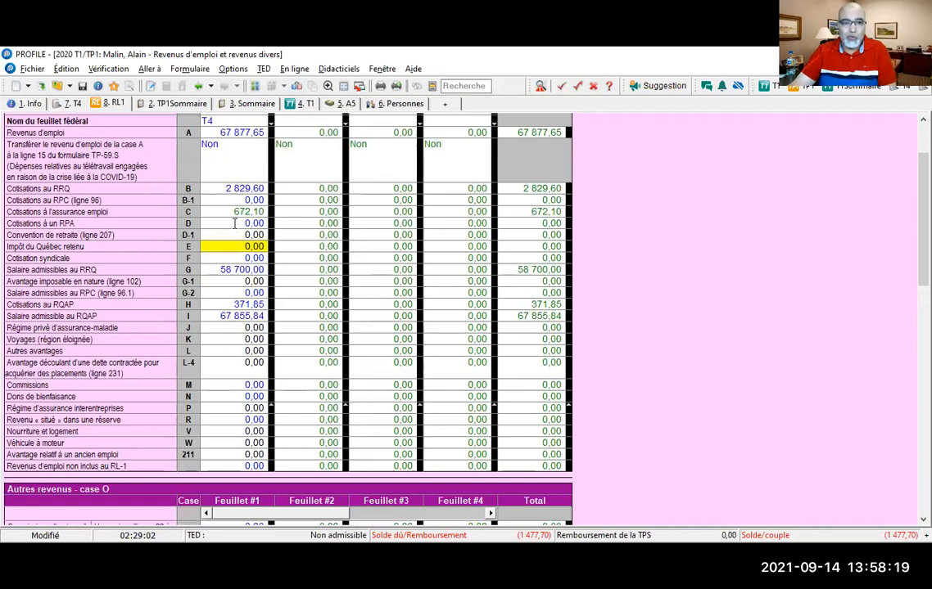
{"action": "scroll", "coordinate": [229, 205], "scroll_direction": "up", "scroll_amount": 2}
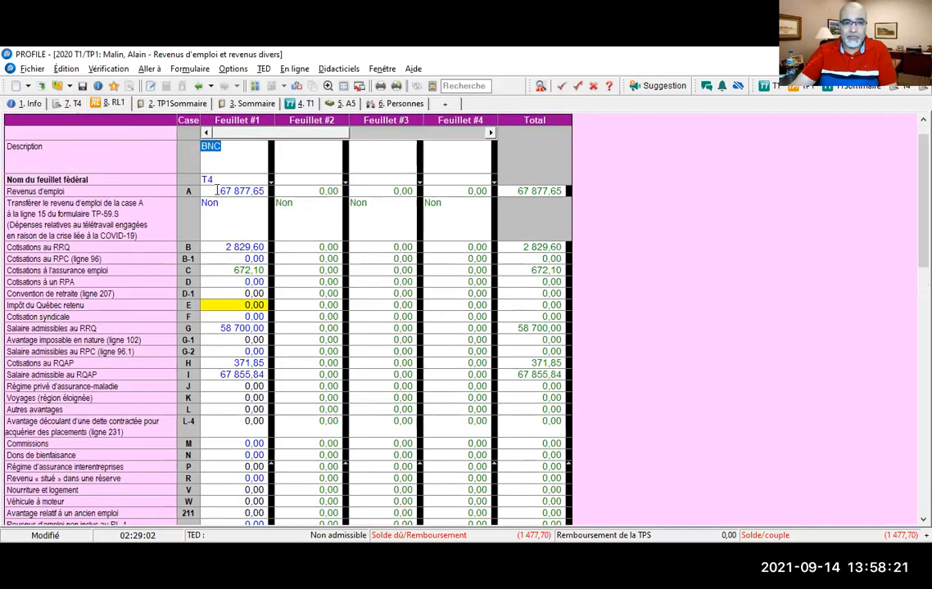
{"action": "left_click", "coordinate": [217, 190]}
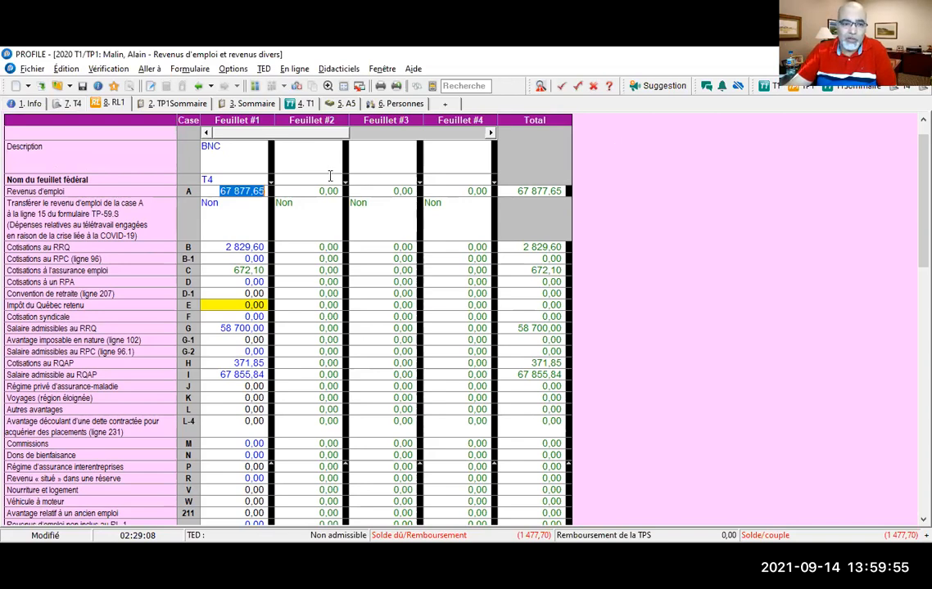
Set Feuillet #1's box E Impôt du Québec retenu to 8 724,99.
{"action": "left_click", "coordinate": [233, 301]}
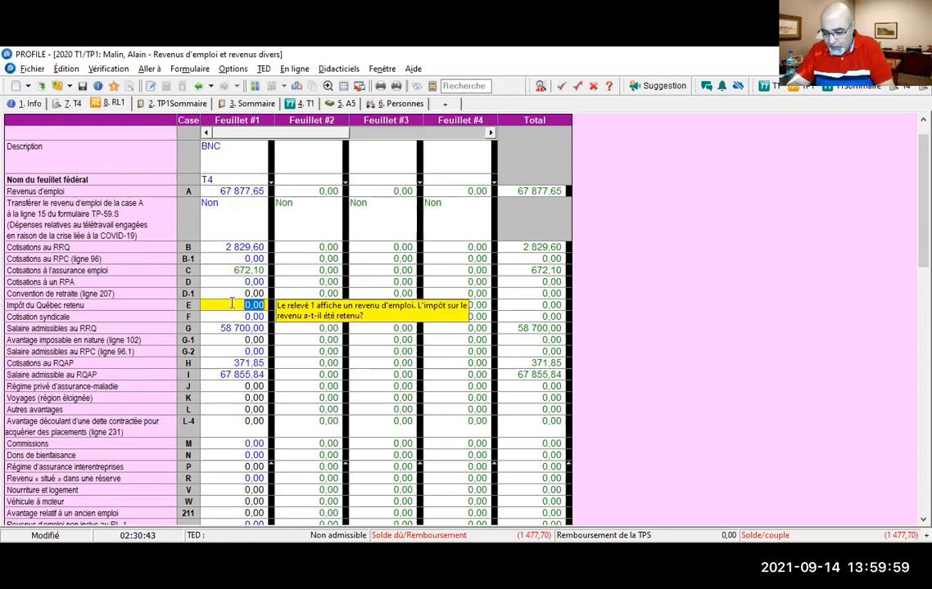
{"action": "type", "text": "8"}
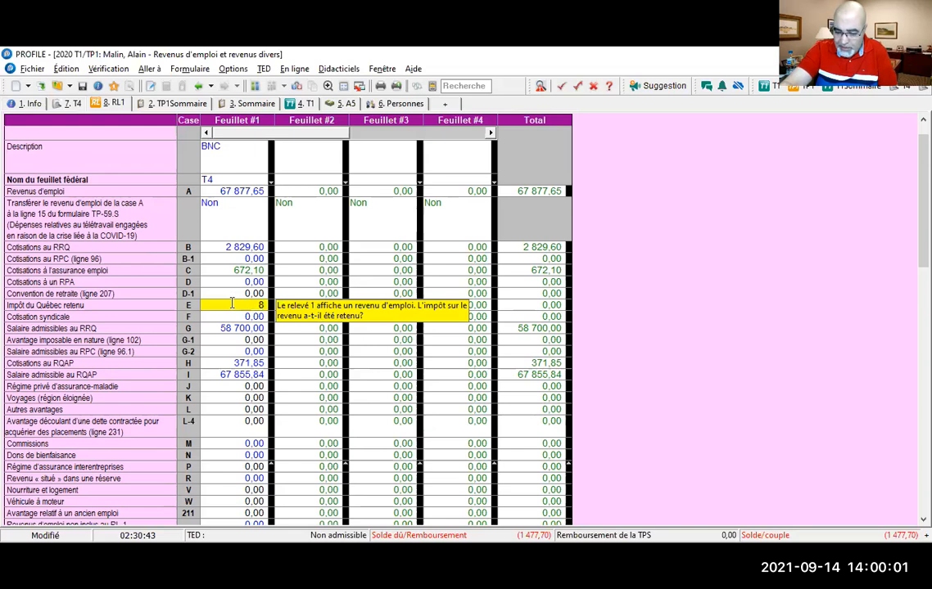
{"action": "type", "text": "724,99"}
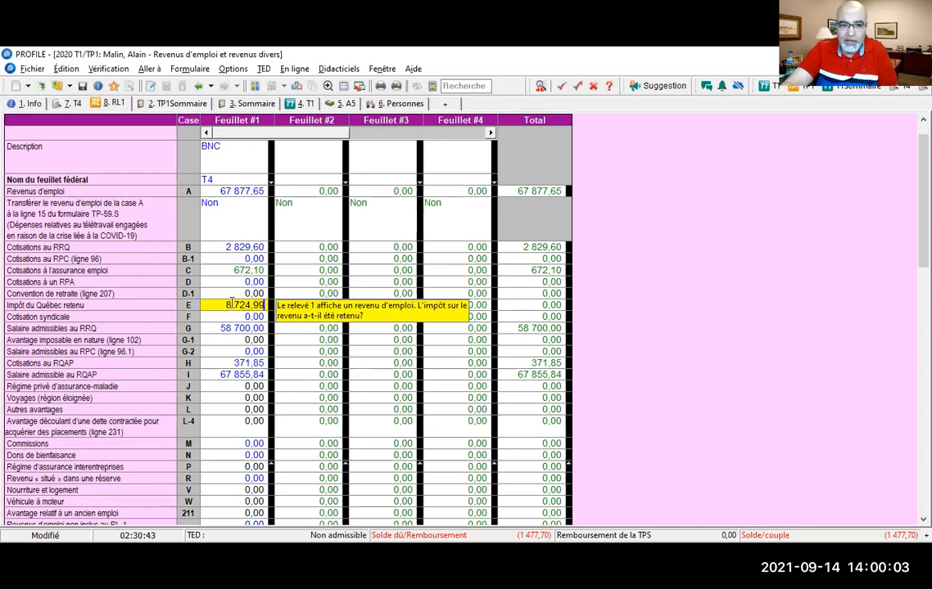
{"action": "key", "text": "Return"}
{"action": "key", "text": "Return"}
{"action": "key", "text": "Return"}
{"action": "key", "text": "Return"}
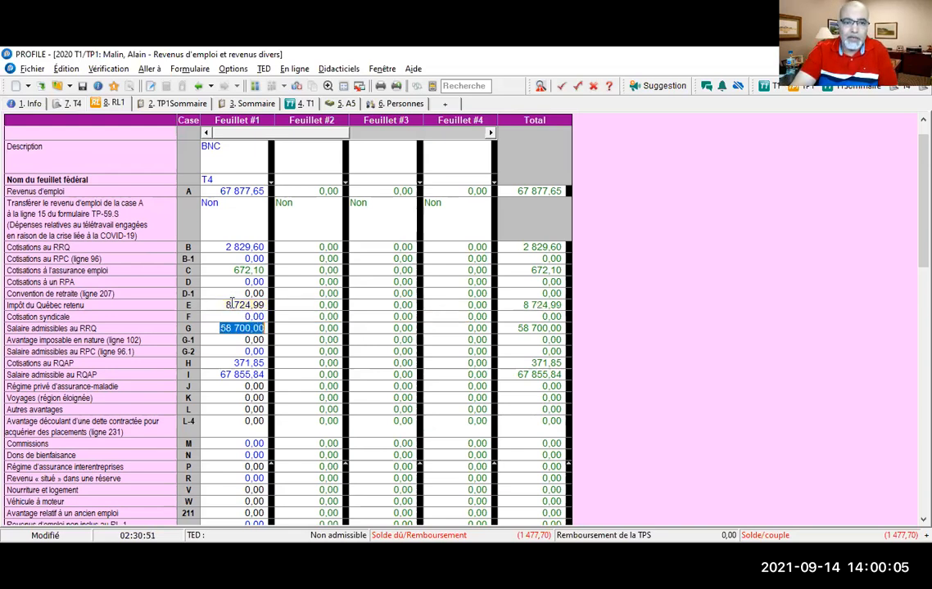
Enter 1 742,01 in Feuillet #1's box J Régime privé d'assurance-maladie.
{"action": "key", "text": "Return"}
{"action": "key", "text": "Return"}
{"action": "key", "text": "Return"}
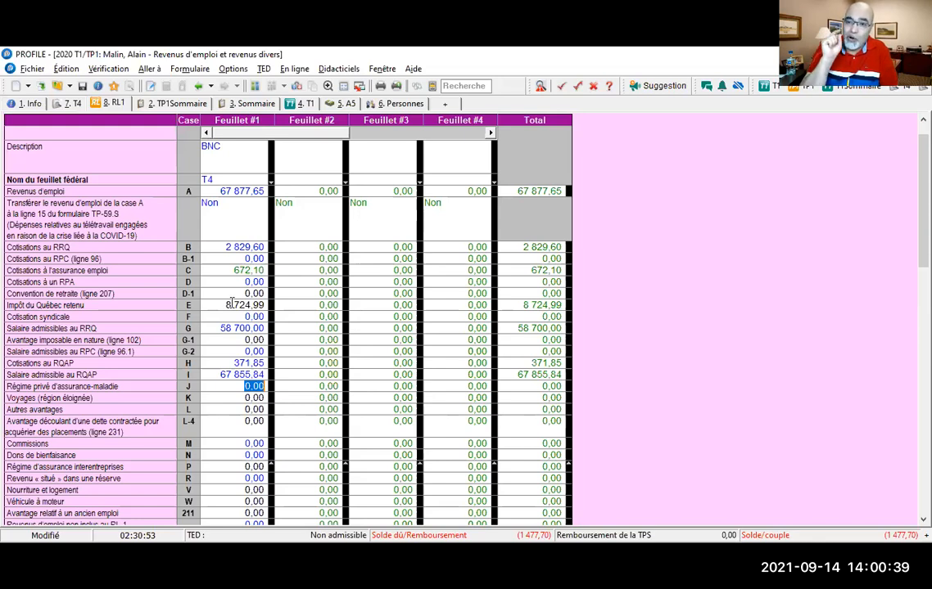
{"action": "type", "text": "1 742"}
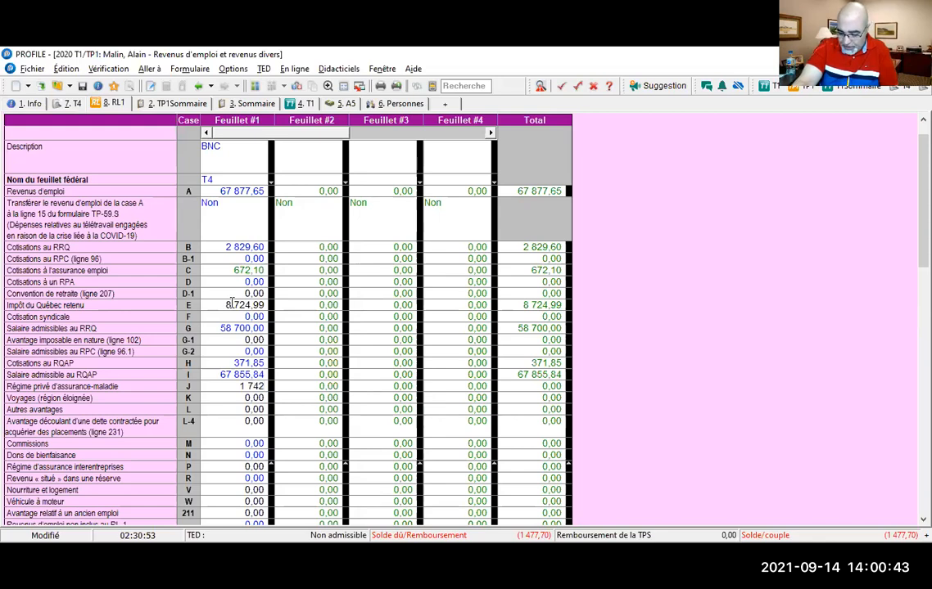
{"action": "type", "text": ",01"}
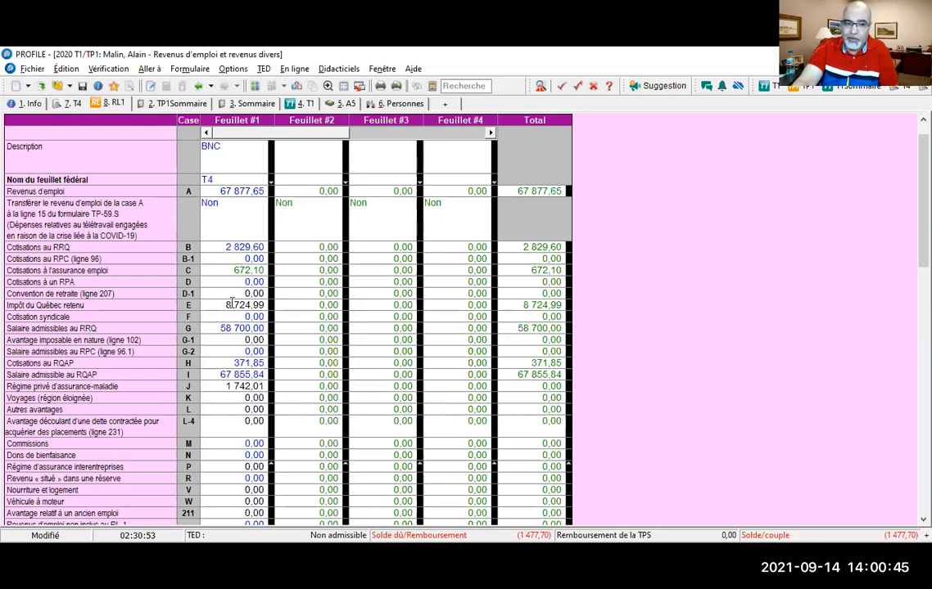
{"action": "key", "text": "Up"}
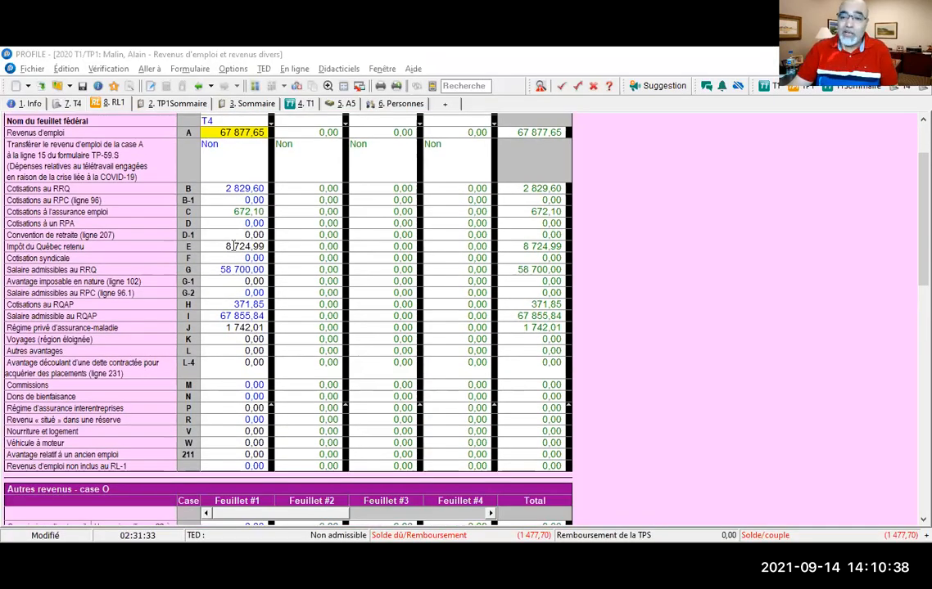
Replace the content of Feuillet #1's box J Régime privé d'assurance-maladie with 1 742,01.
{"action": "scroll", "coordinate": [233, 248], "scroll_direction": "up", "scroll_amount": 3}
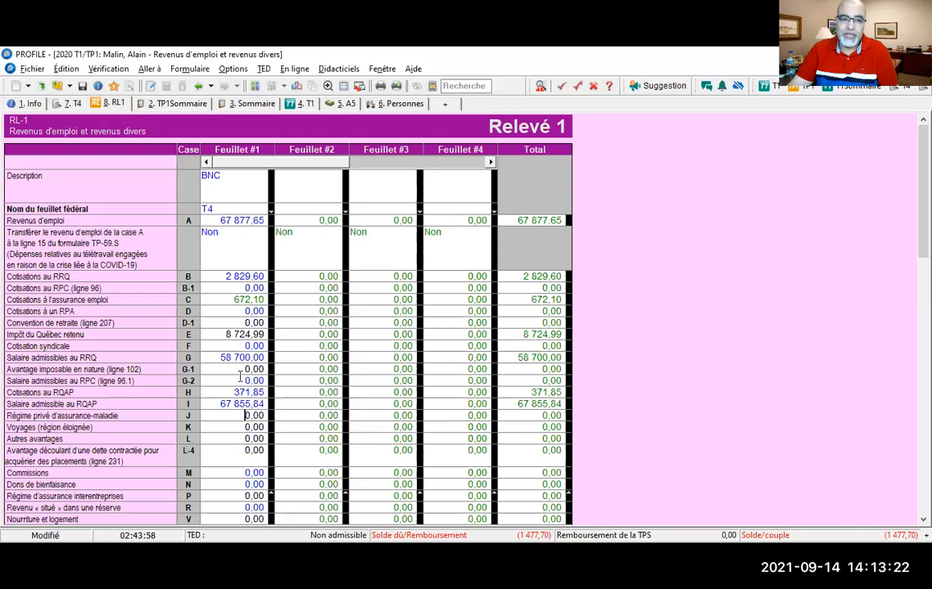
{"action": "left_click_drag", "start_coordinate": [242, 416], "coordinate": [266, 416]}
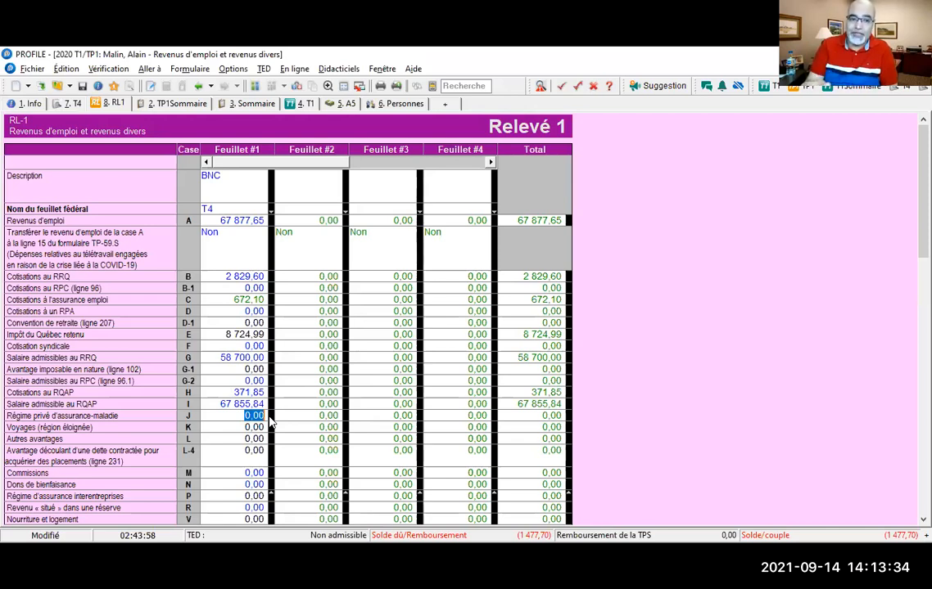
{"action": "type", "text": "1"}
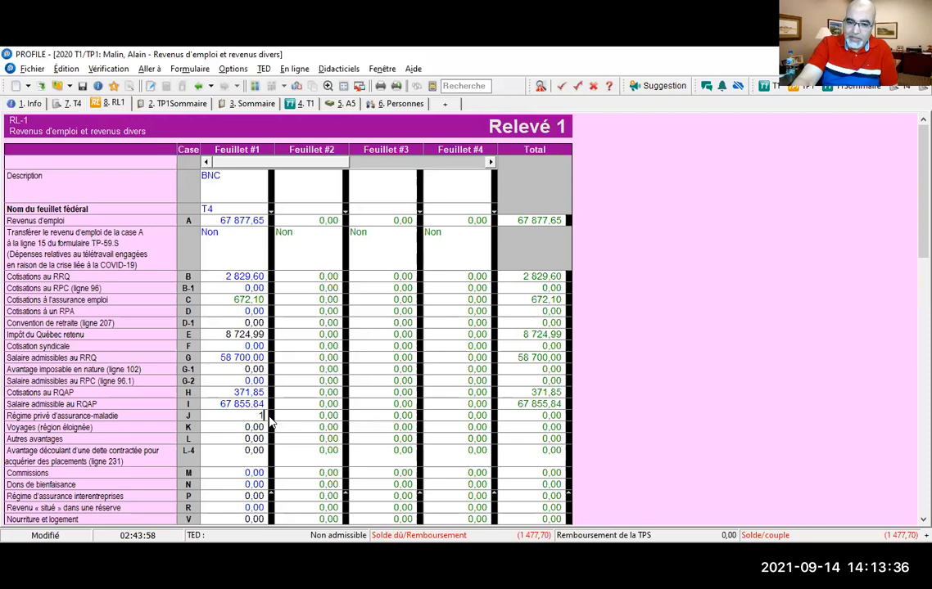
{"action": "type", "text": " 742,01"}
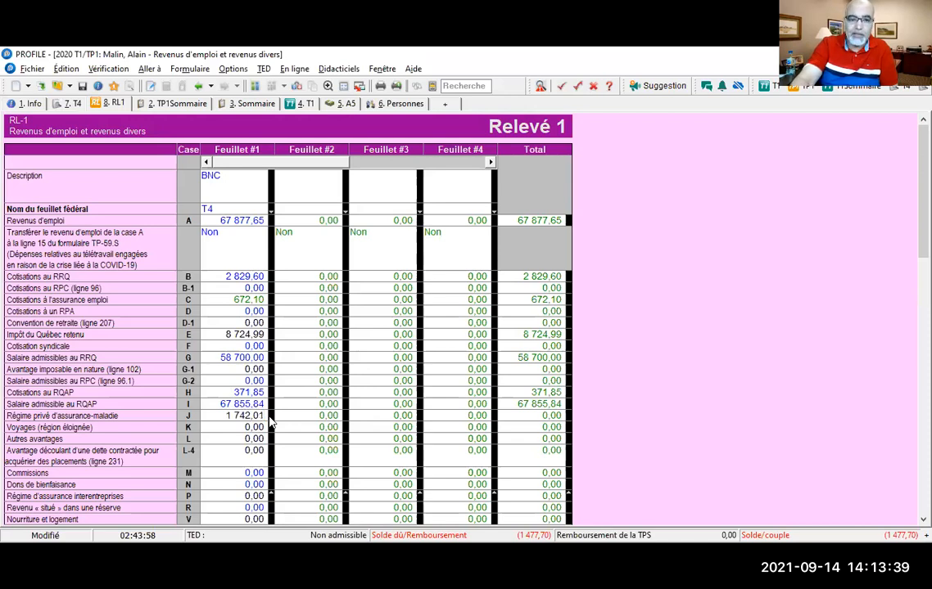
{"action": "key", "text": "Return"}
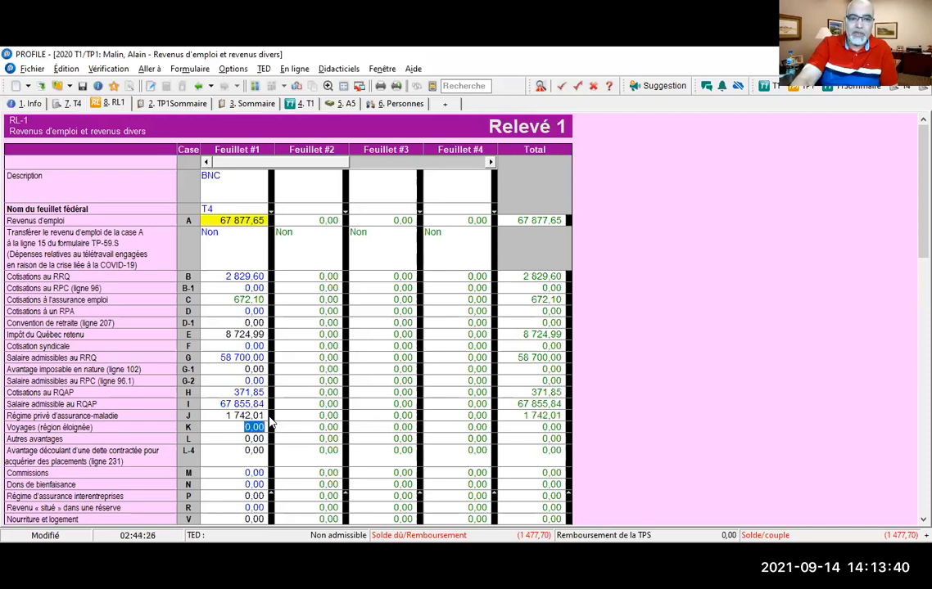
Set Feuillet #1's box A Revenus d'emploi to 69 619,66.
{"action": "left_click", "coordinate": [217, 221]}
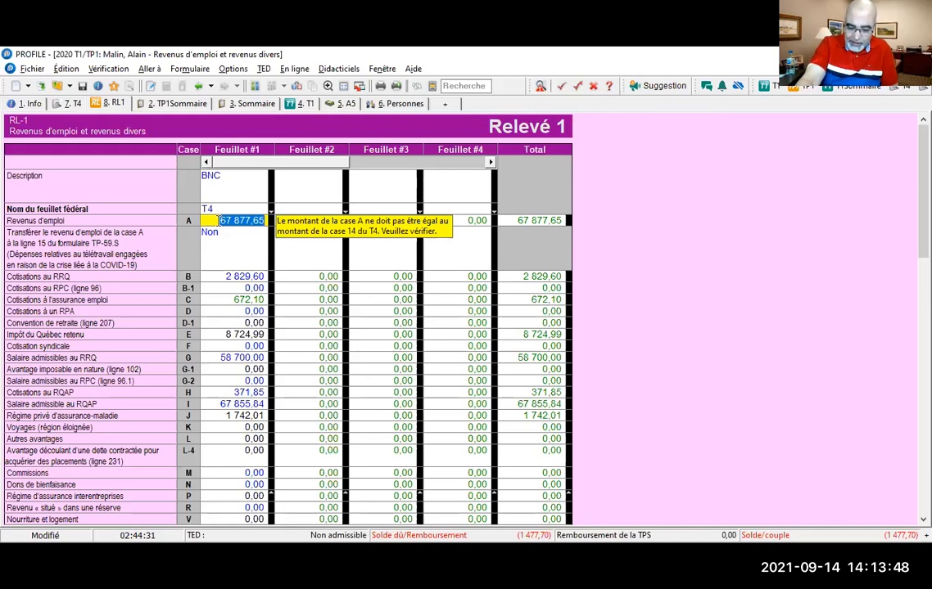
{"action": "type", "text": "6"}
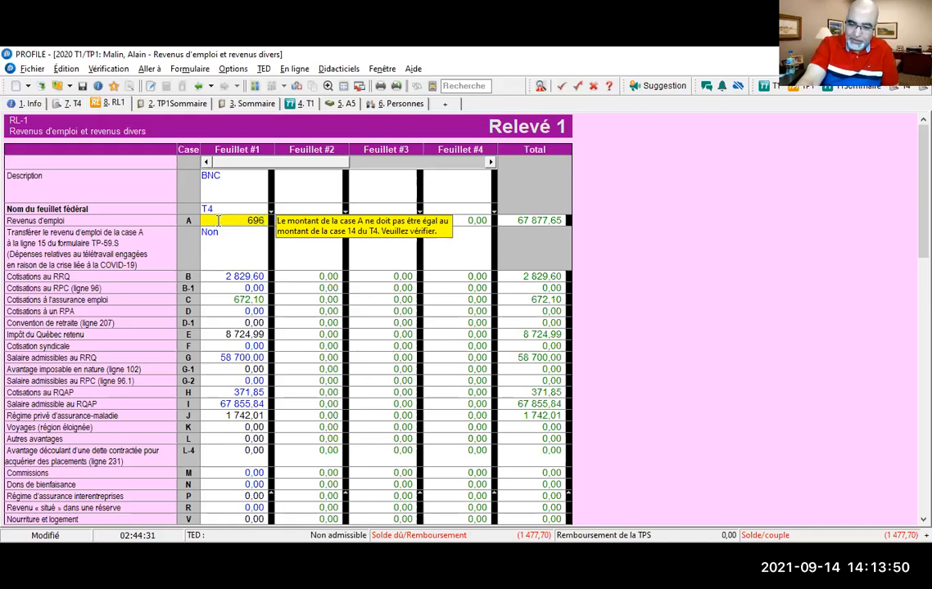
{"action": "type", "text": "9 619,66"}
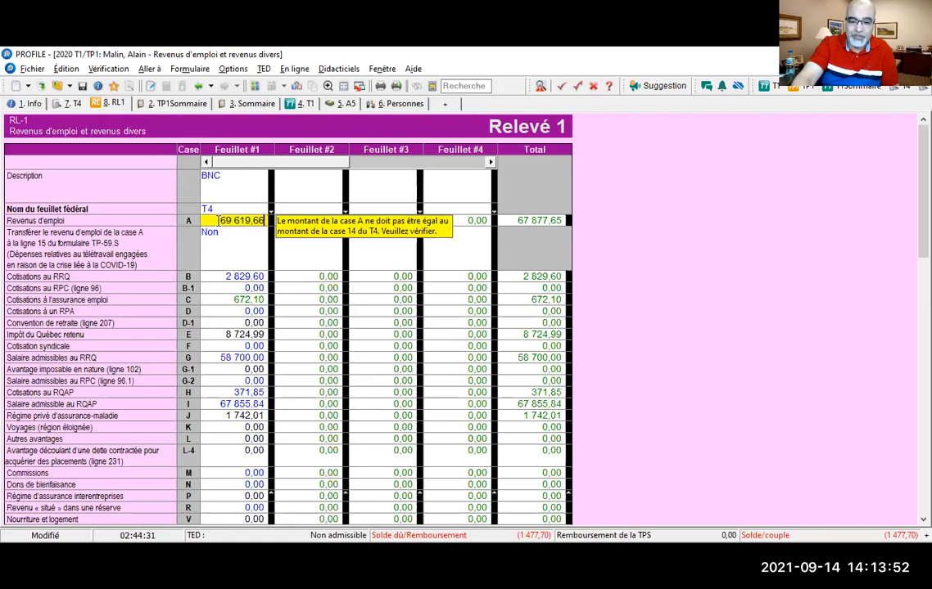
{"action": "key", "text": "Return"}
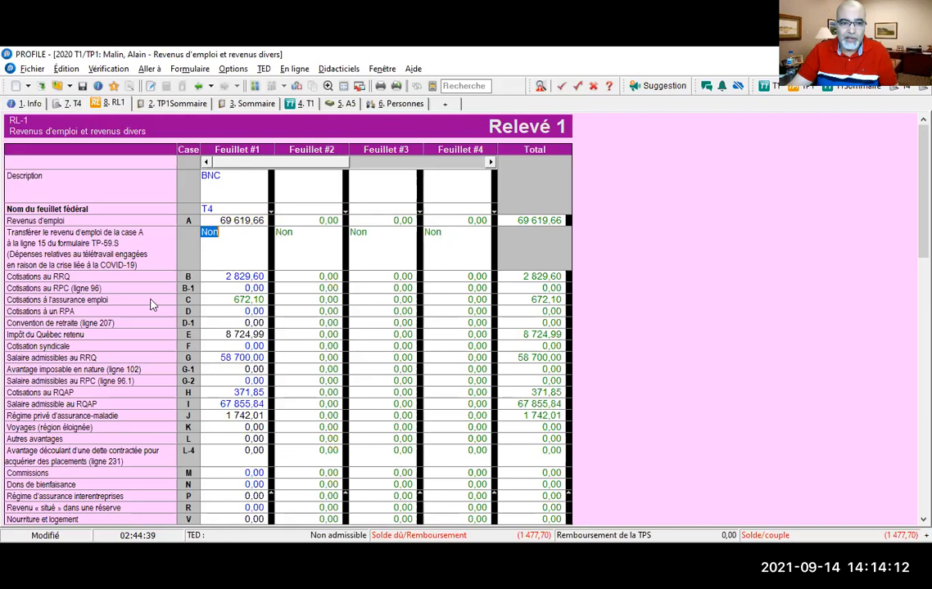
Check Feuillet #1's boxes B to F and set box G Salaire admissibles au RRQ to 55 900,00.
{"action": "left_click", "coordinate": [217, 279]}
{"action": "key", "text": "Return"}
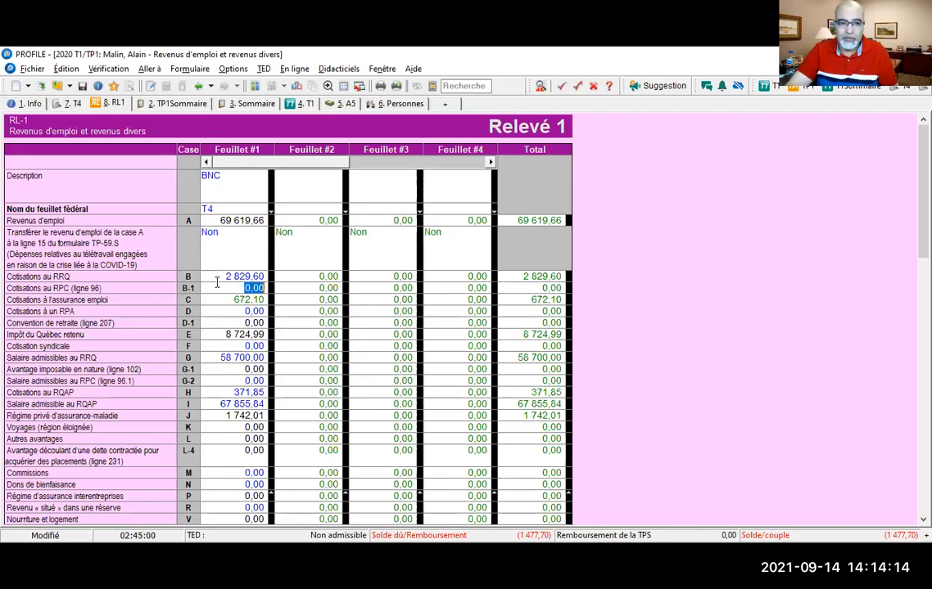
{"action": "key", "text": "Return"}
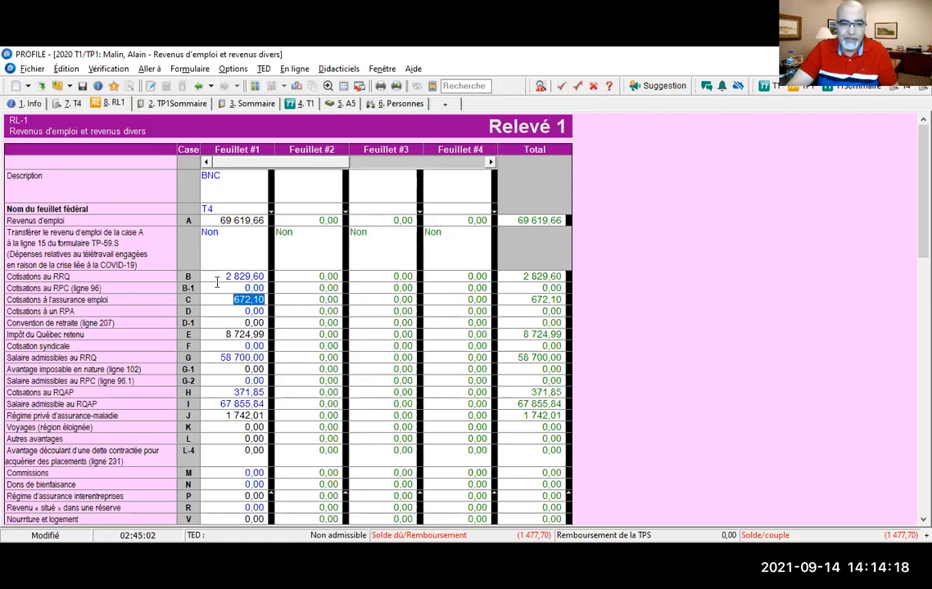
{"action": "key", "text": "Down"}
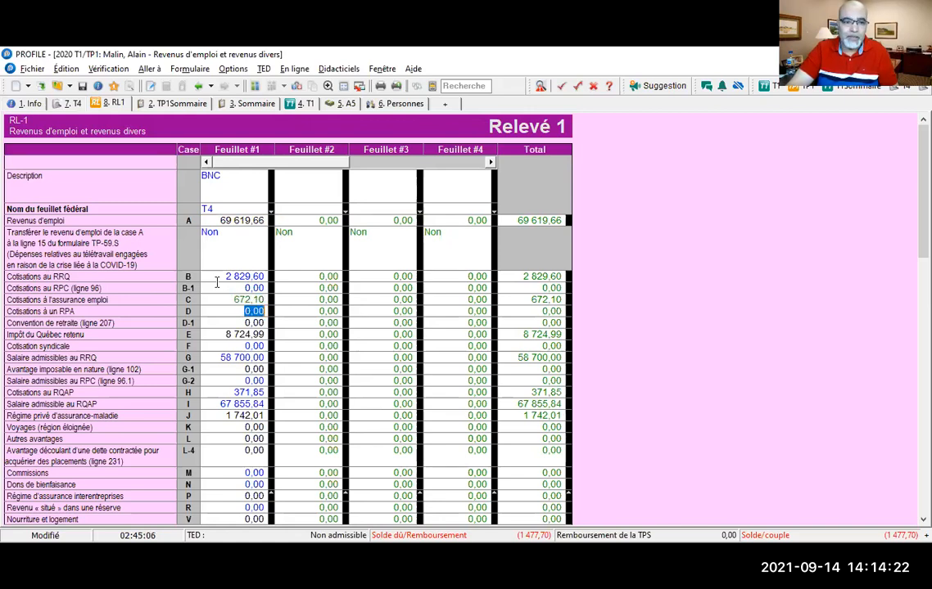
{"action": "key", "text": "Down"}
{"action": "key", "text": "Down"}
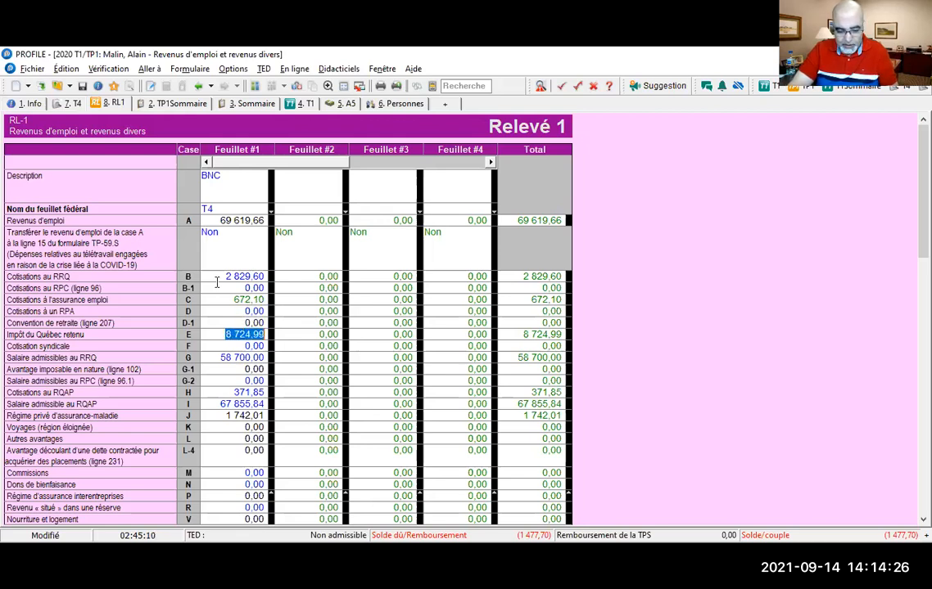
{"action": "key", "text": "Down"}
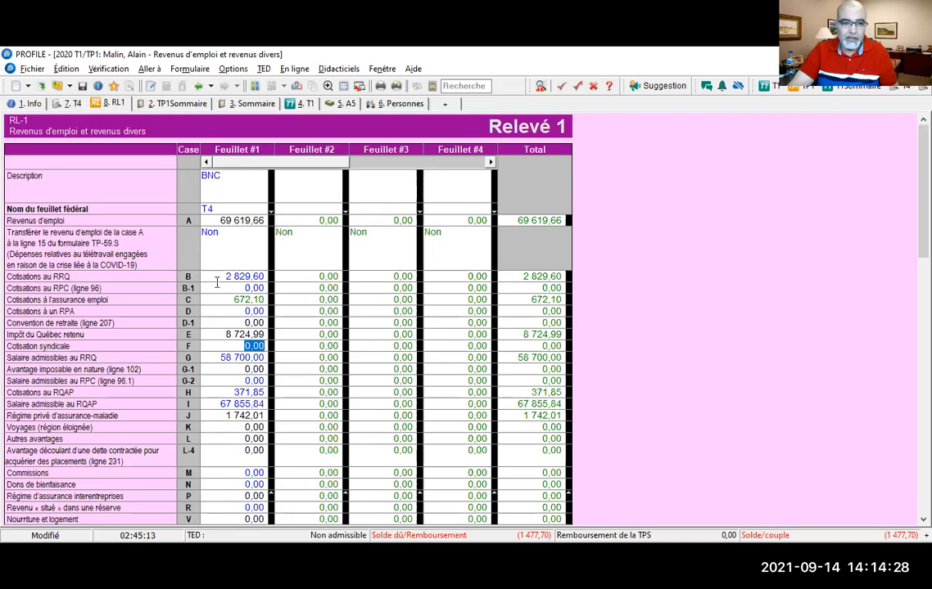
{"action": "key", "text": "Down"}
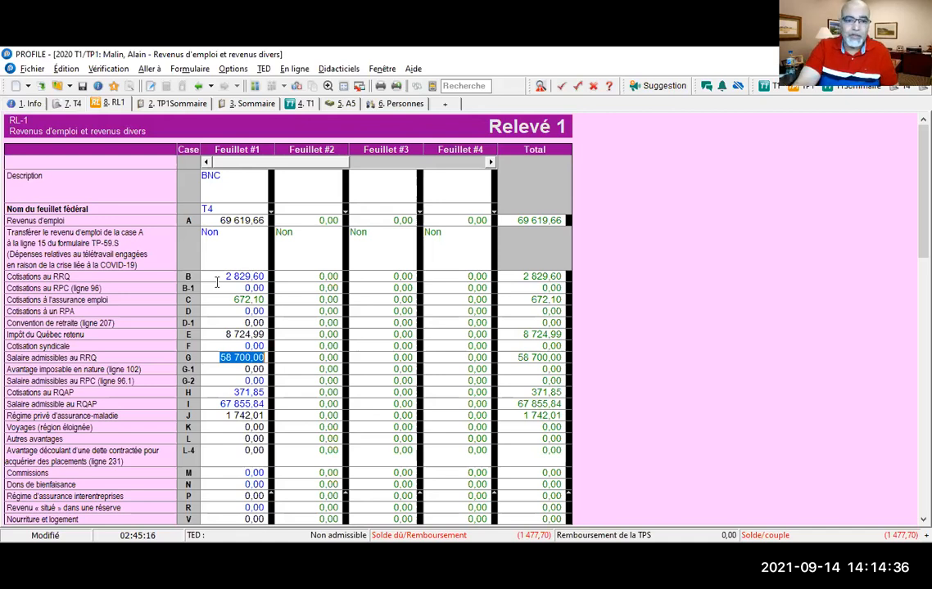
{"action": "type", "text": "55900"}
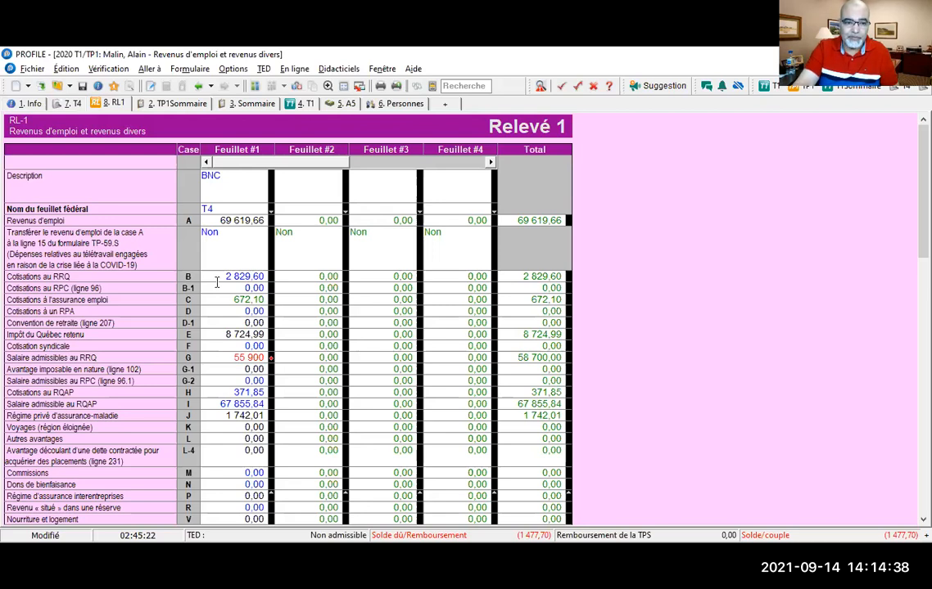
{"action": "key", "text": "Return"}
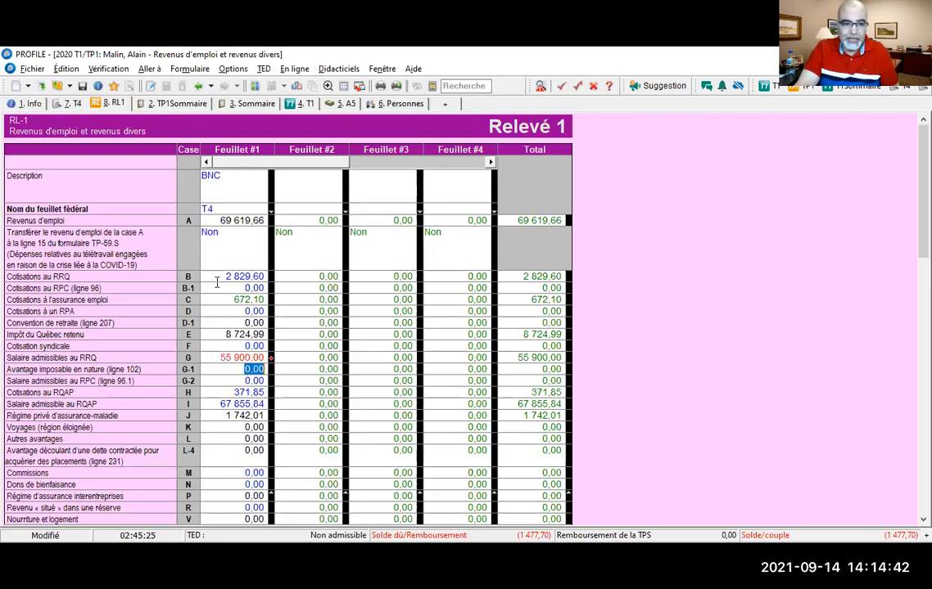
Review Feuillet #1's remaining boxes from G-1 Avantage imposable en nature to N Dons de bienfaisance, plus the Autres revenus - case O section.
{"action": "key", "text": "Return"}
{"action": "key", "text": "Return"}
{"action": "key", "text": "Return"}
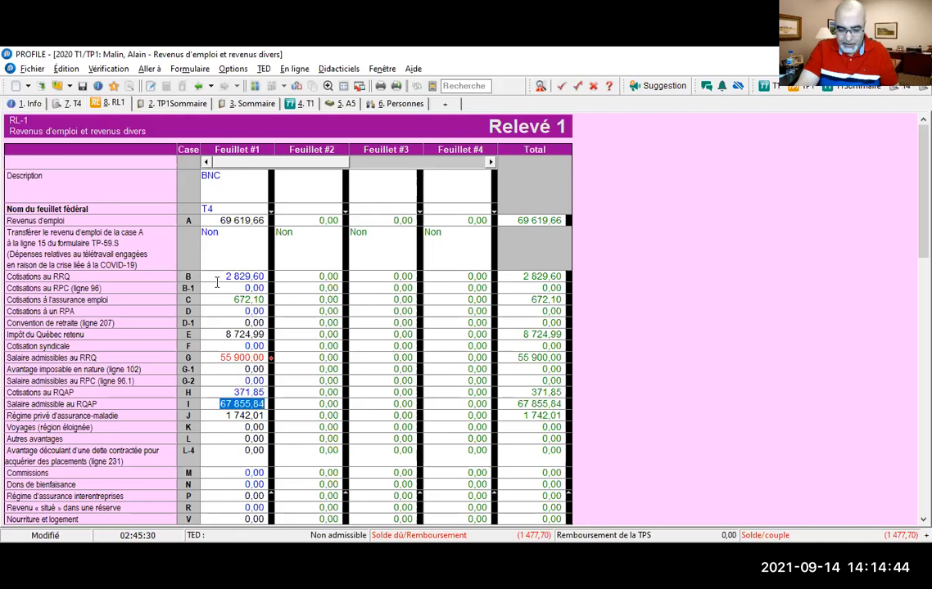
{"action": "key", "text": "Return"}
{"action": "key", "text": "Return"}
{"action": "key", "text": "Return"}
{"action": "key", "text": "Return"}
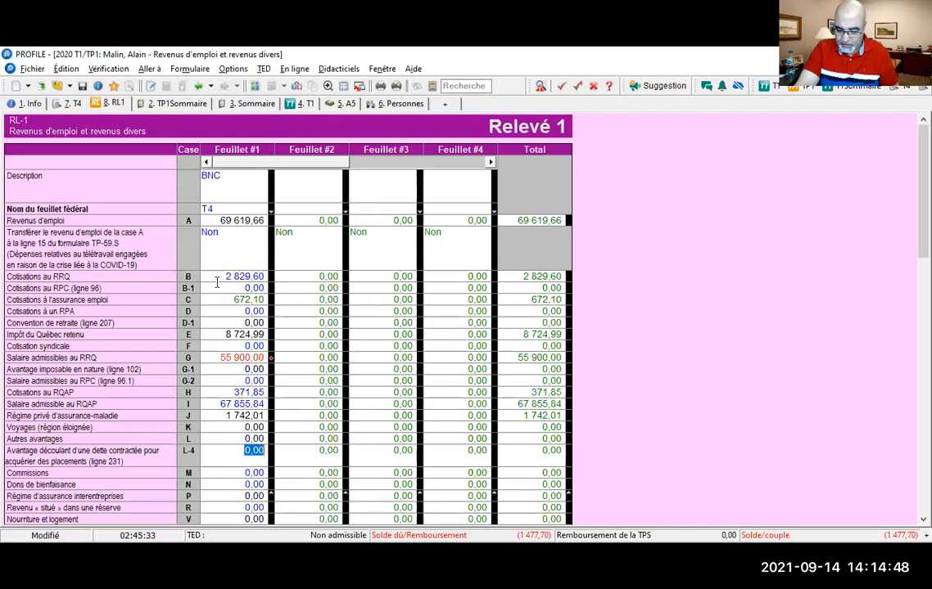
{"action": "key", "text": "Return"}
{"action": "key", "text": "Return"}
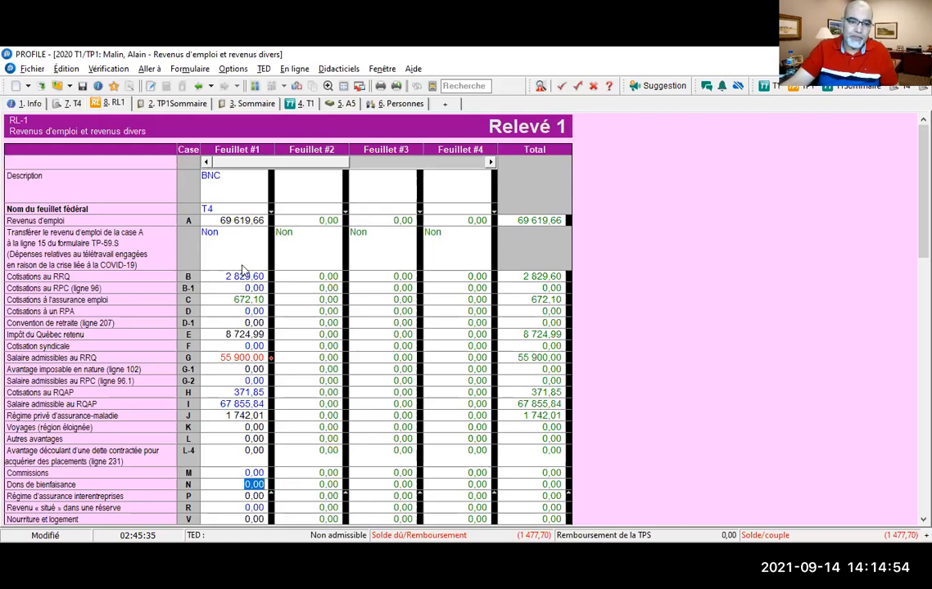
{"action": "scroll", "coordinate": [242, 270], "scroll_direction": "down", "scroll_amount": 10}
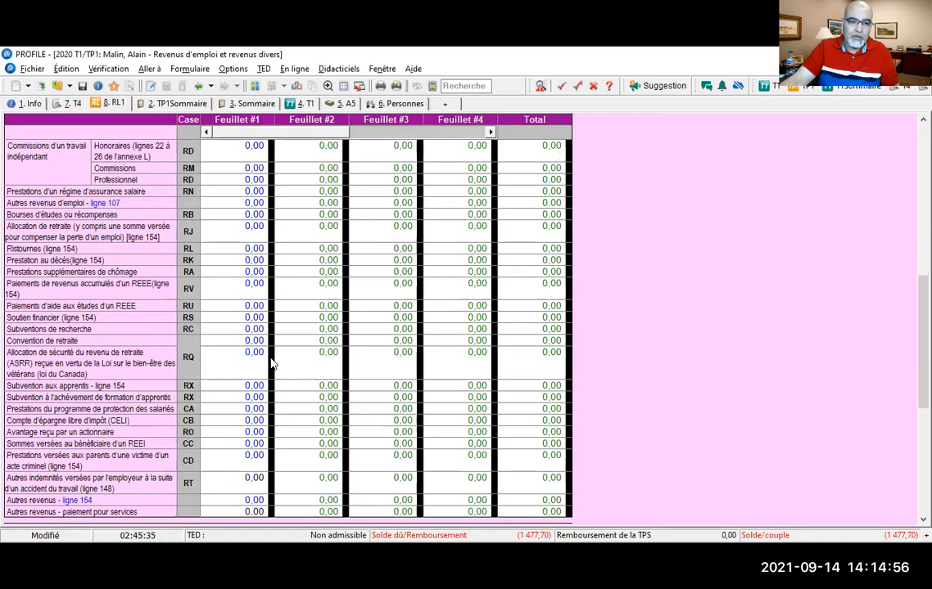
{"action": "scroll", "coordinate": [273, 364], "scroll_direction": "up", "scroll_amount": 5}
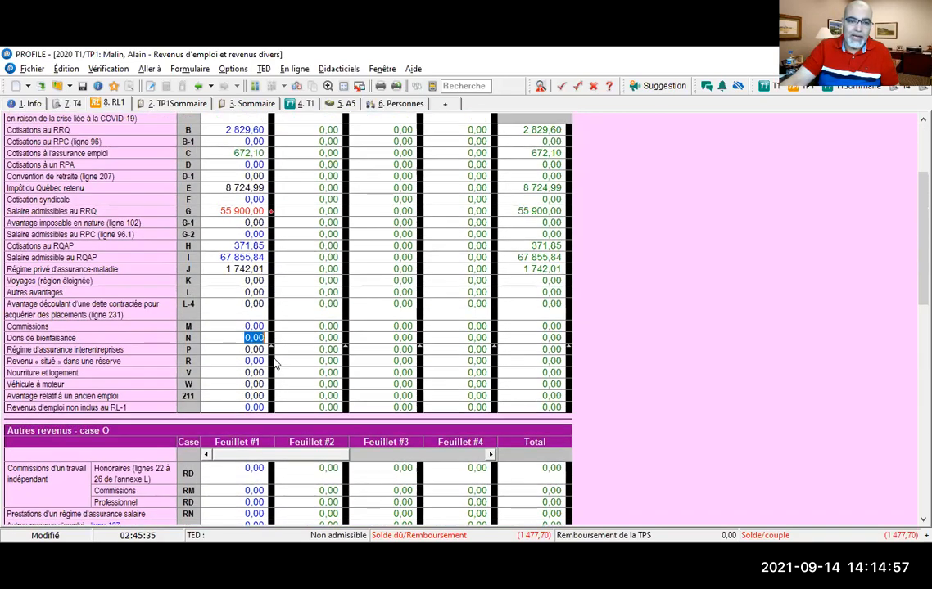
Check the T4's box 40 Autres allocations et avantages imposables and set Relevé 1 Feuillet #1's box L Autres avantages to 21,81.
{"action": "left_click", "coordinate": [238, 292]}
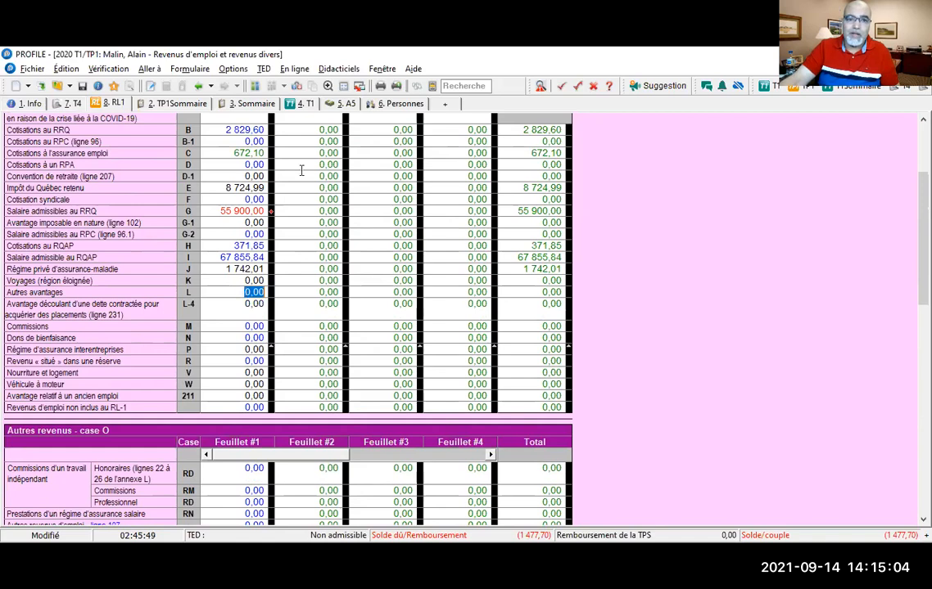
{"action": "left_click", "coordinate": [296, 88]}
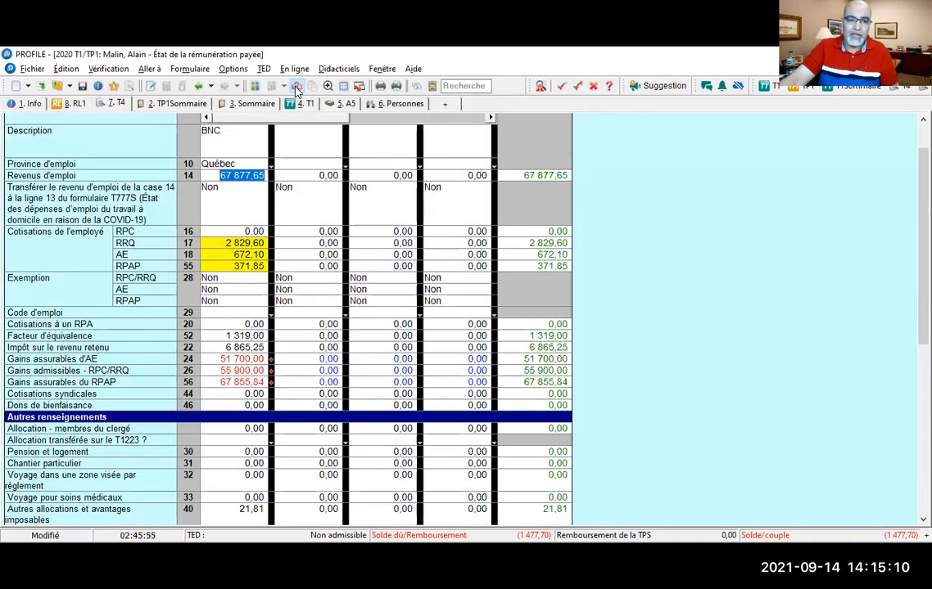
{"action": "scroll", "coordinate": [308, 244], "scroll_direction": "down", "scroll_amount": 3}
{"action": "scroll", "coordinate": [248, 262], "scroll_direction": "down", "scroll_amount": 2}
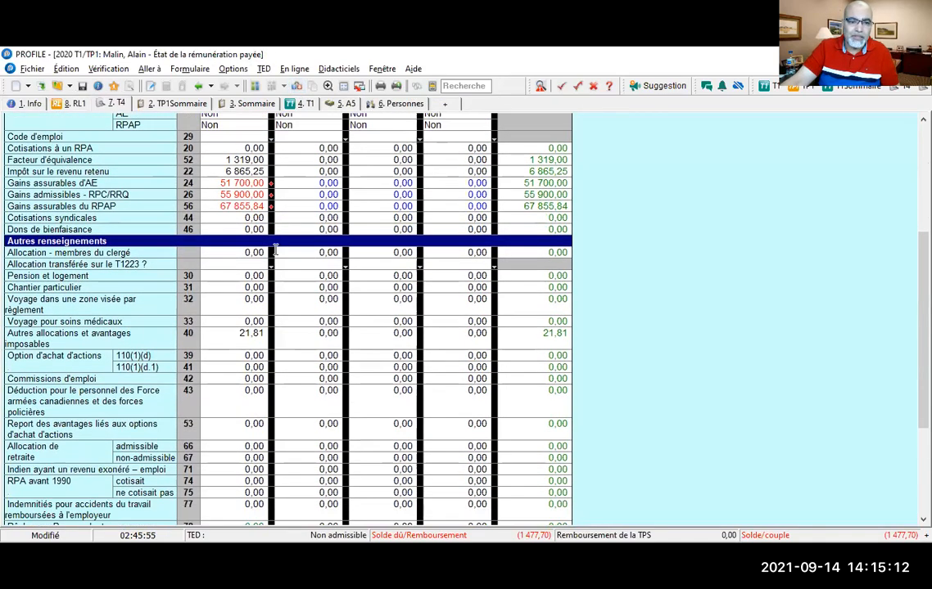
{"action": "left_click", "coordinate": [229, 331]}
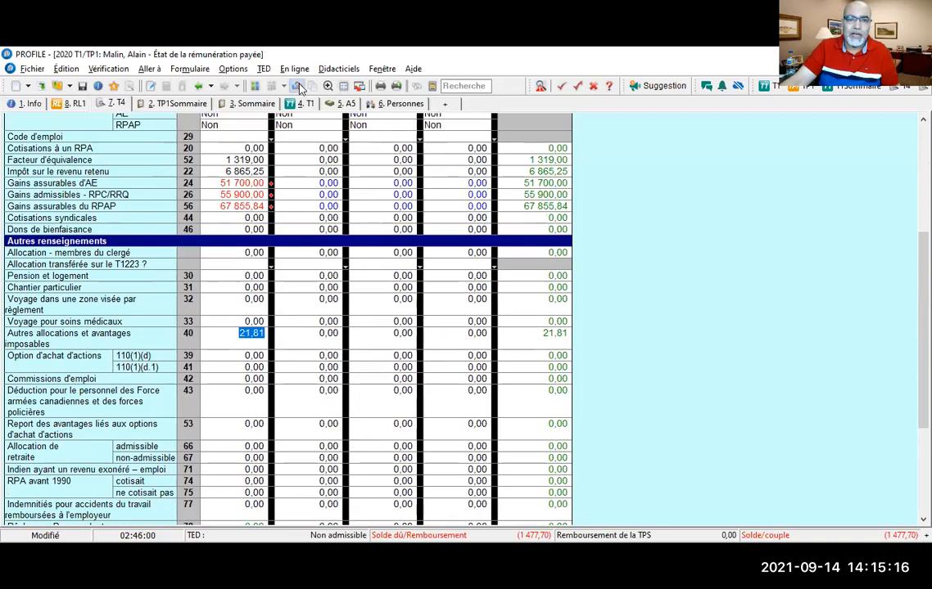
{"action": "left_click", "coordinate": [260, 80]}
{"action": "type", "text": "21,"}
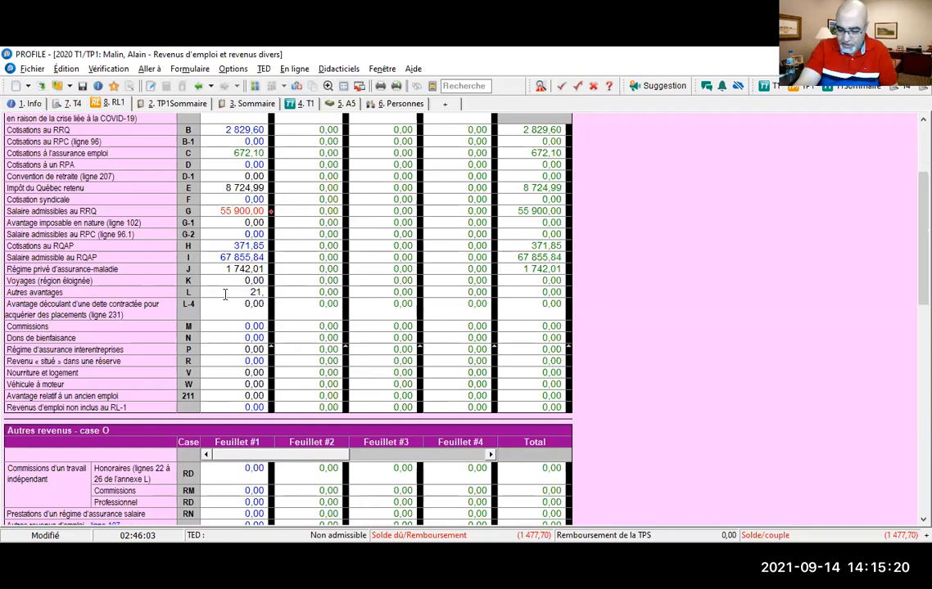
{"action": "type", "text": "81"}
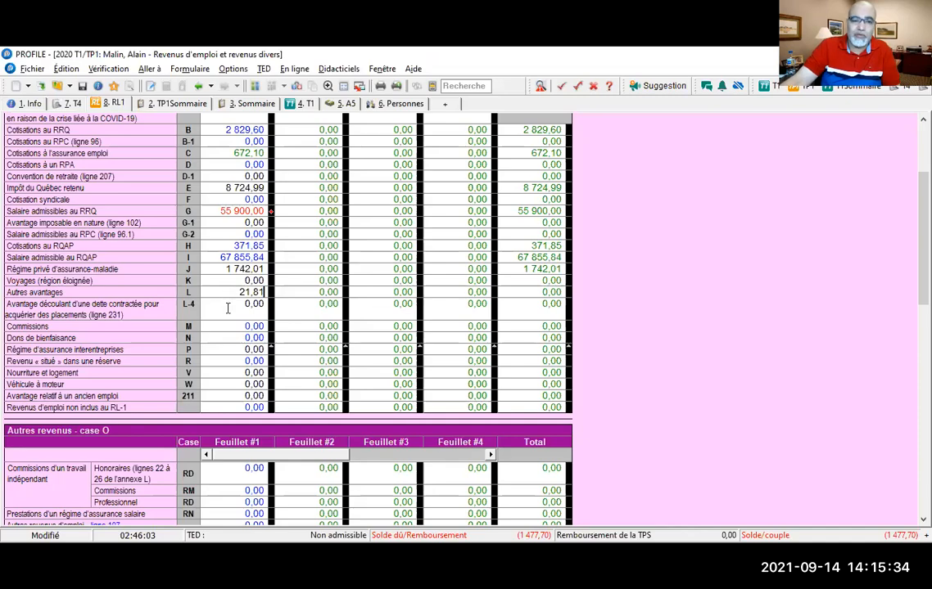
{"action": "left_click", "coordinate": [226, 305]}
Review the Relevé 1 from box A Revenus d'emploi through the Autres revenus - case O and Renseignements complémentaires sections.
{"action": "scroll", "coordinate": [227, 306], "scroll_direction": "down", "scroll_amount": 10}
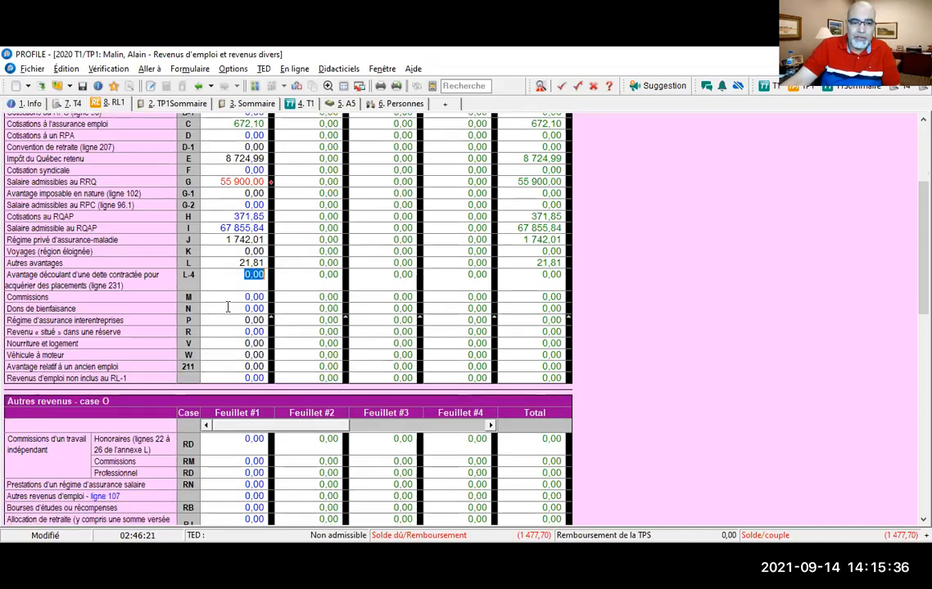
{"action": "scroll", "coordinate": [228, 306], "scroll_direction": "down", "scroll_amount": 6}
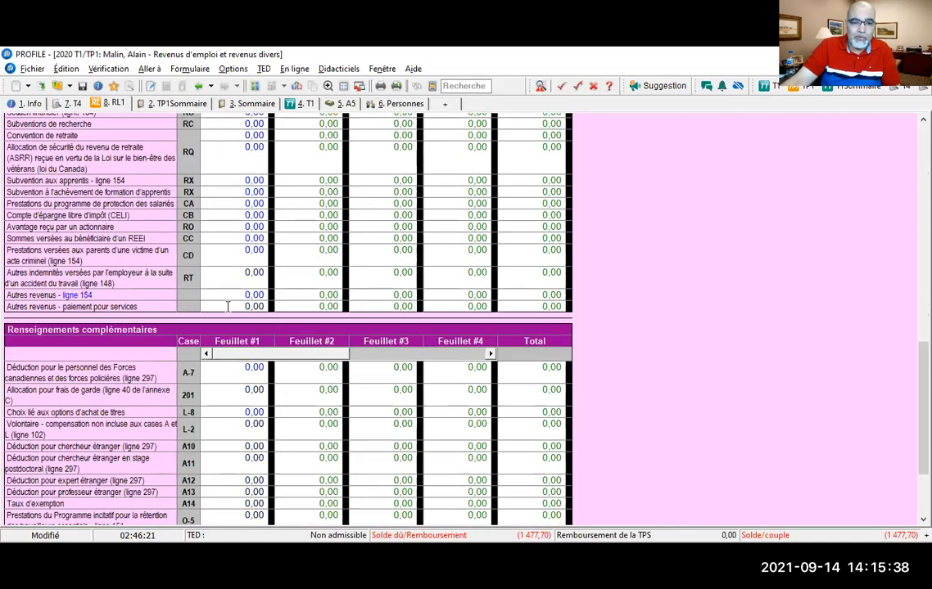
{"action": "scroll", "coordinate": [227, 306], "scroll_direction": "up", "scroll_amount": 10}
{"action": "scroll", "coordinate": [227, 307], "scroll_direction": "up", "scroll_amount": 5}
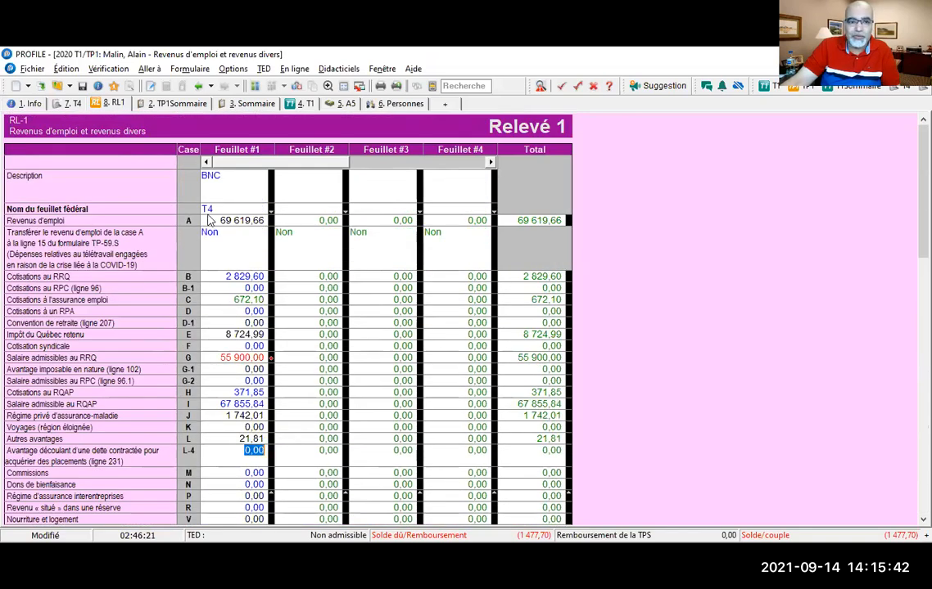
{"action": "scroll", "coordinate": [224, 267], "scroll_direction": "down", "scroll_amount": 3}
{"action": "scroll", "coordinate": [224, 266], "scroll_direction": "down", "scroll_amount": 6}
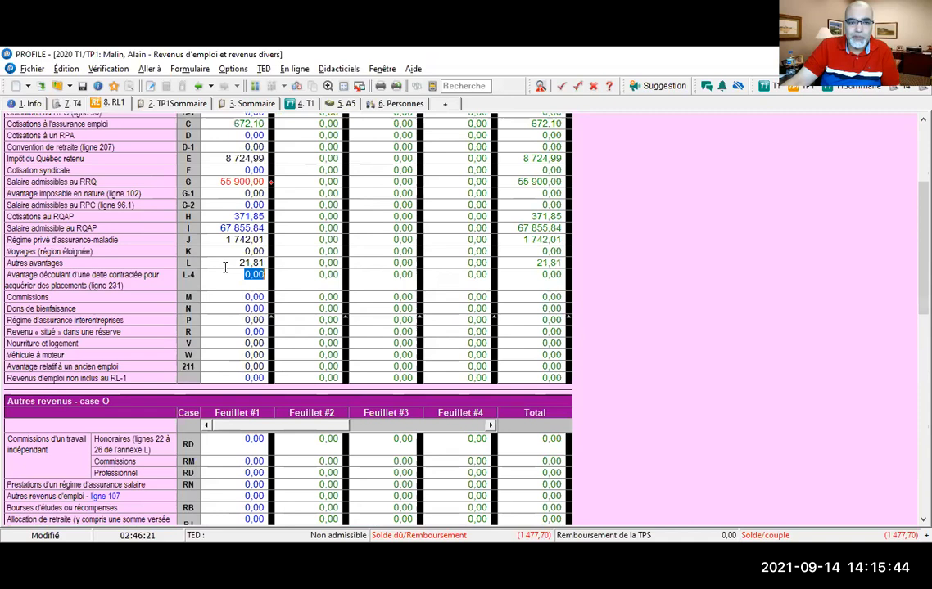
{"action": "scroll", "coordinate": [226, 277], "scroll_direction": "down", "scroll_amount": 2}
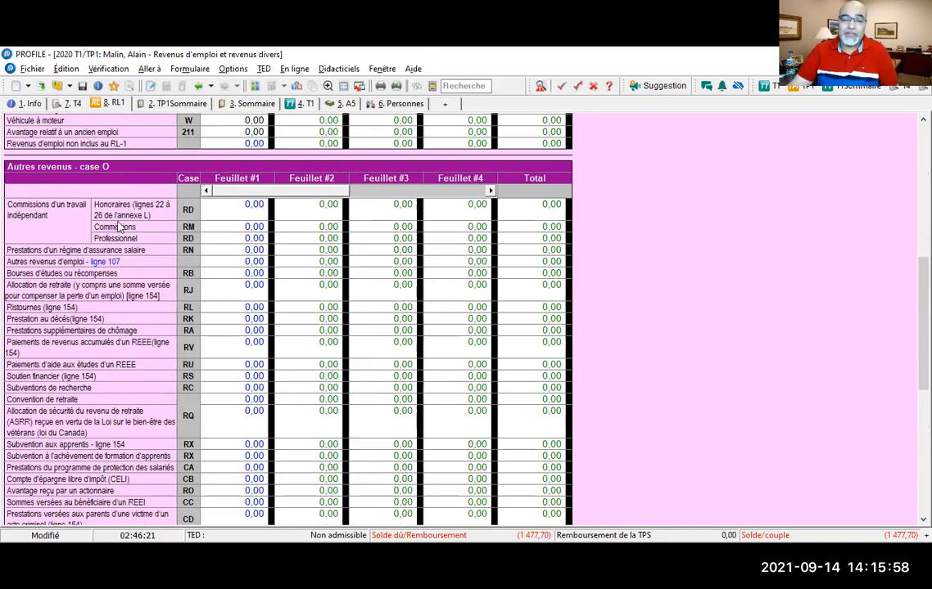
Switch to the spouse's return and close its open Relevé 1 and T4 forms.
{"action": "left_click", "coordinate": [256, 87]}
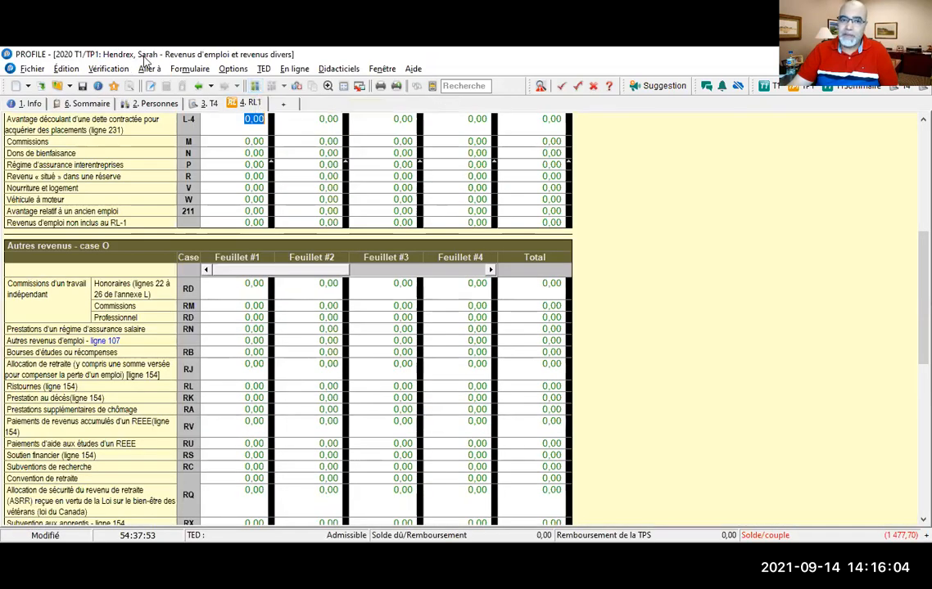
{"action": "right_click", "coordinate": [618, 230]}
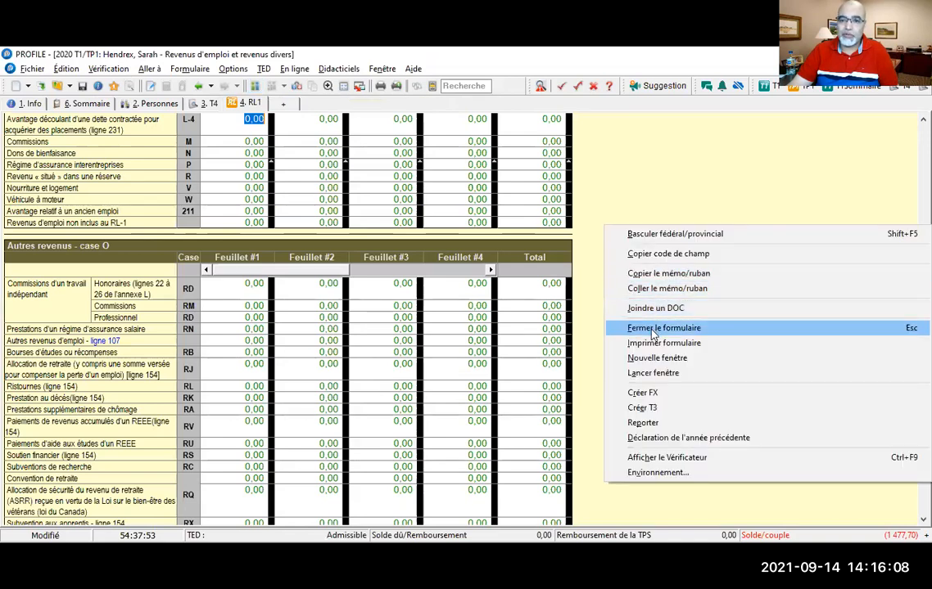
{"action": "left_click", "coordinate": [635, 327]}
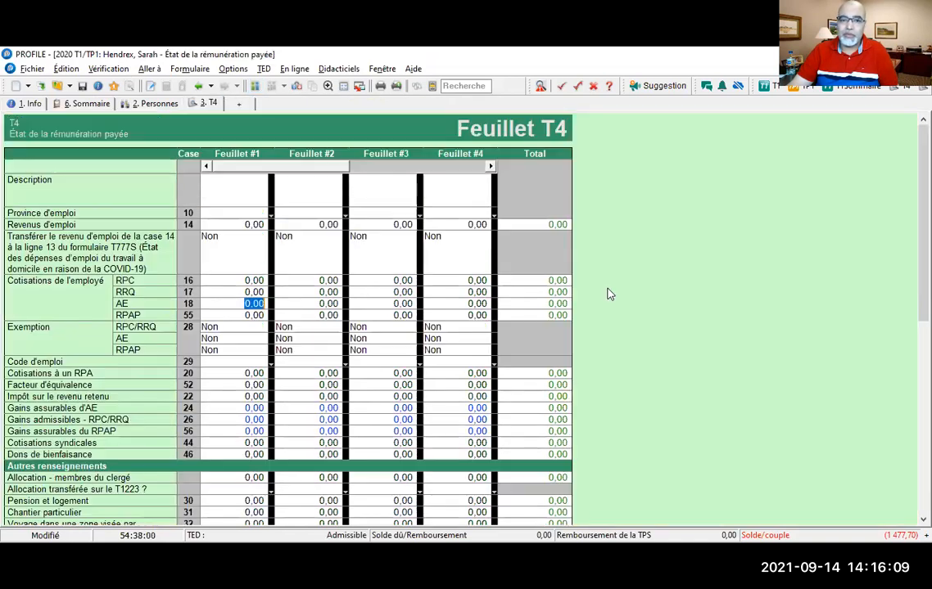
{"action": "right_click", "coordinate": [619, 215]}
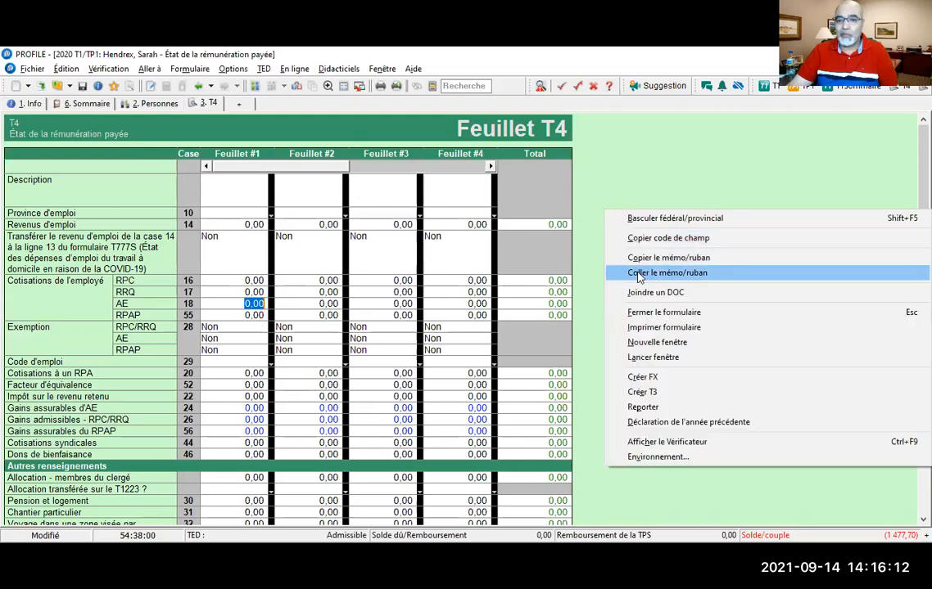
{"action": "left_click", "coordinate": [635, 312]}
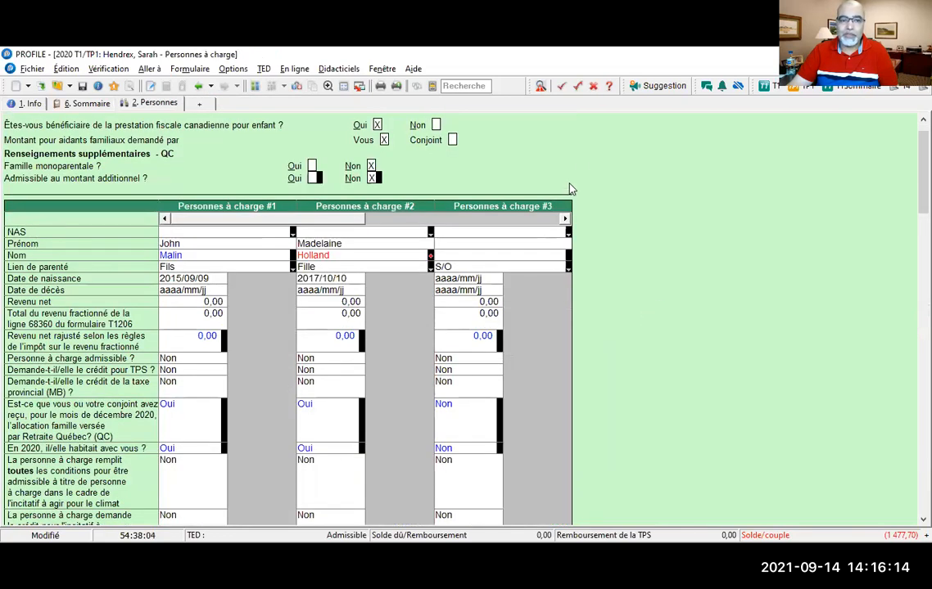
{"action": "left_click", "coordinate": [475, 85]}
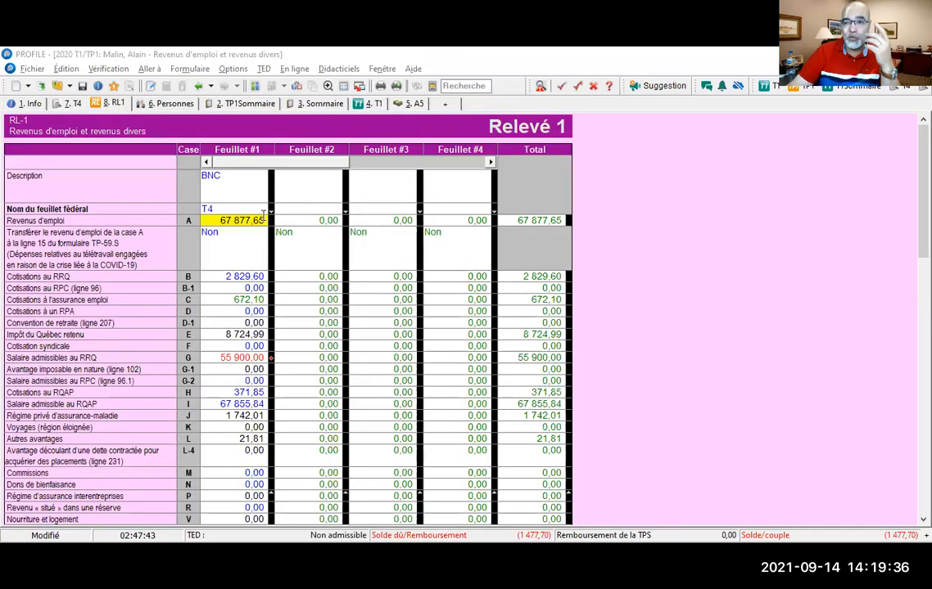
Compare the taxpayer's Relevé 1 box A with the T4's employment income and box J, and set Feuillet #1's box A to 69 619,66.
{"action": "left_click", "coordinate": [219, 219]}
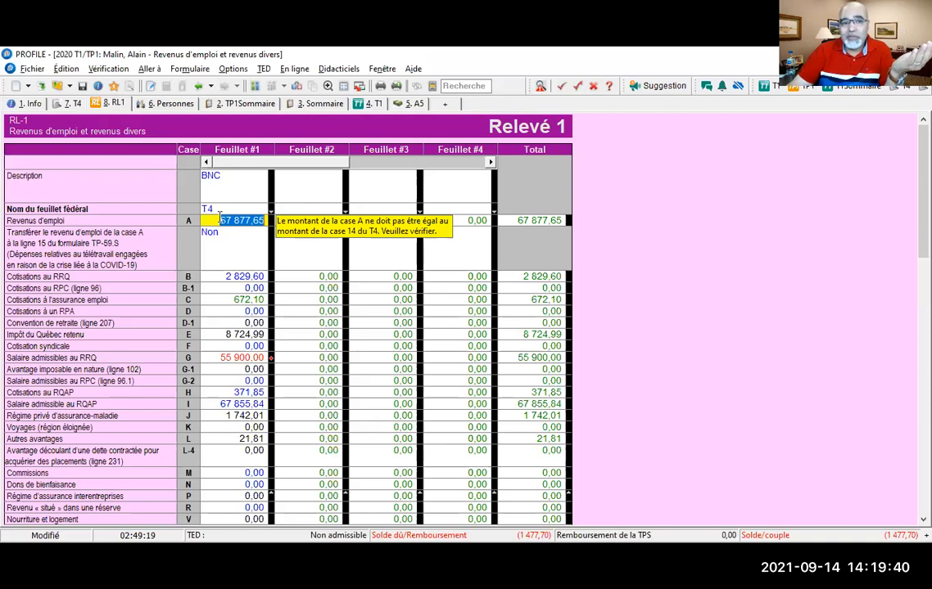
{"action": "left_click", "coordinate": [75, 104]}
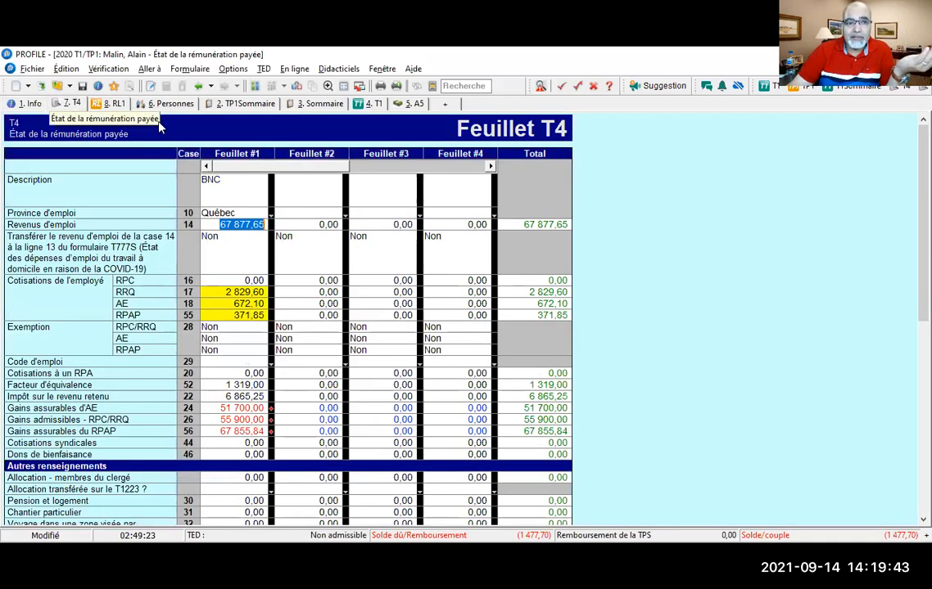
{"action": "left_click", "coordinate": [113, 104]}
{"action": "scroll", "coordinate": [238, 410], "scroll_direction": "down", "scroll_amount": 1}
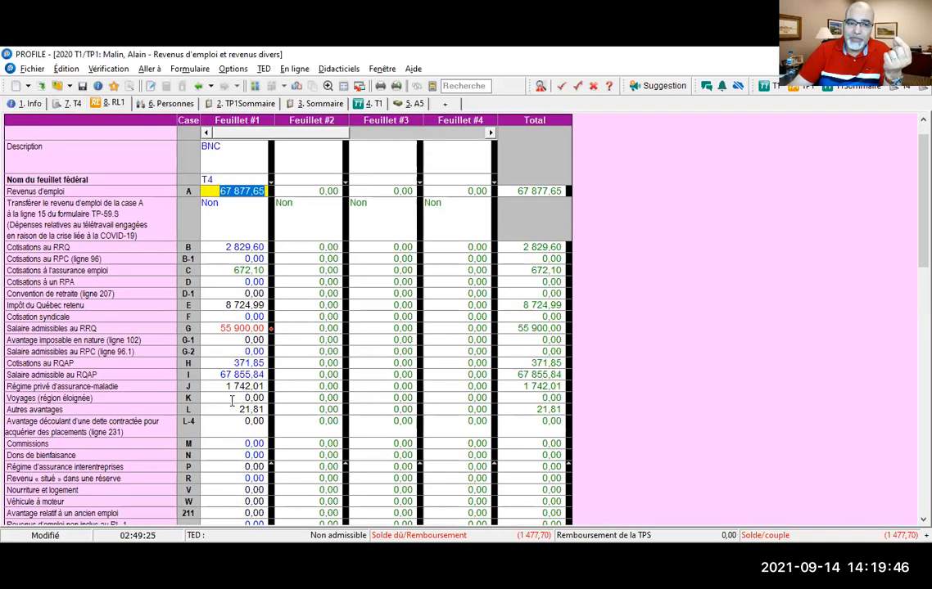
{"action": "left_click", "coordinate": [233, 386]}
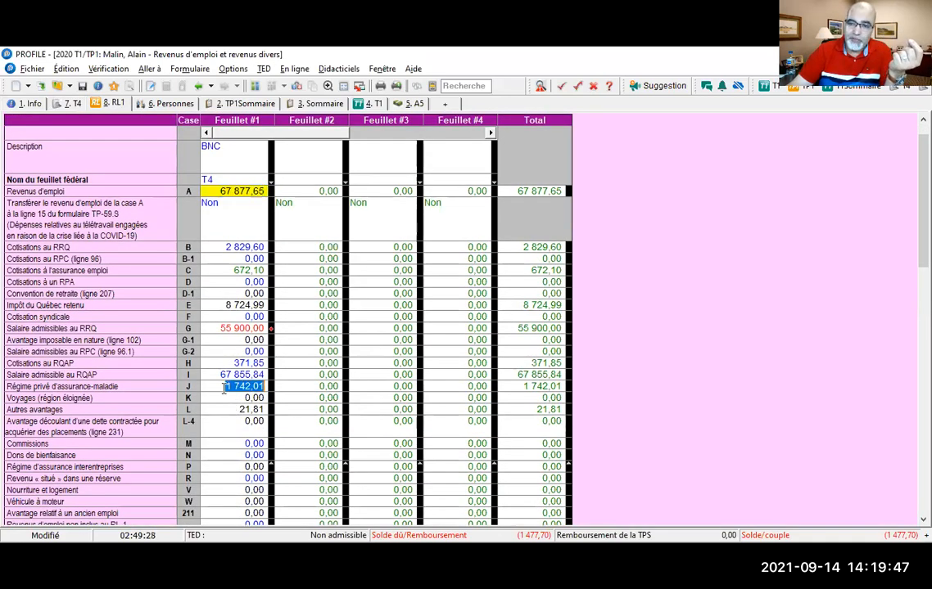
{"action": "left_click", "coordinate": [216, 190]}
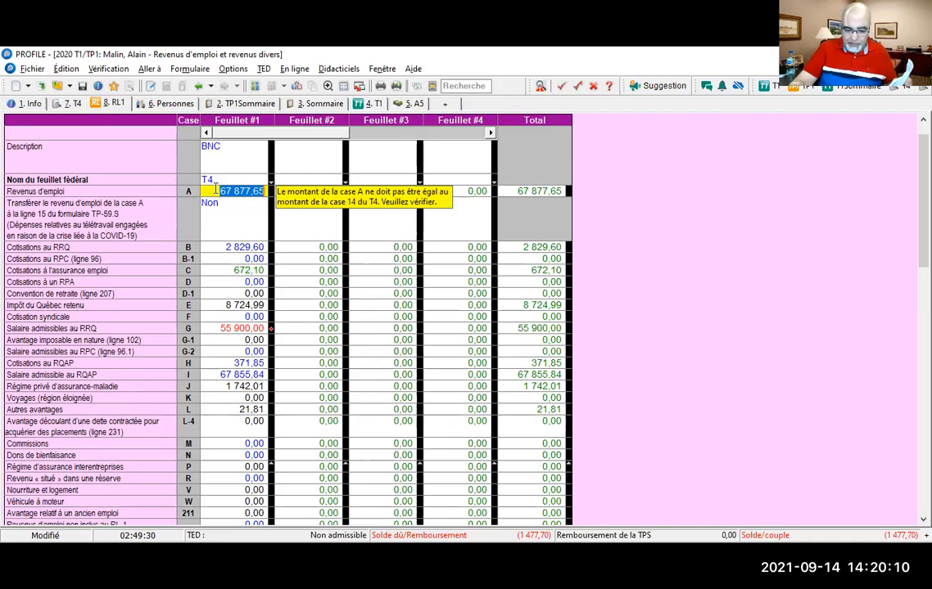
{"action": "type", "text": "69 619,66"}
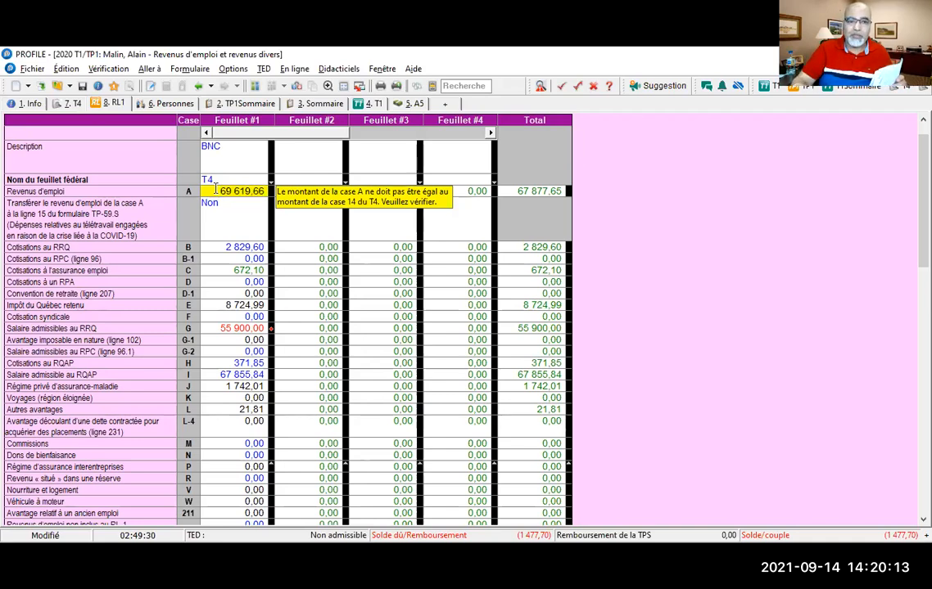
{"action": "key", "text": "Return"}
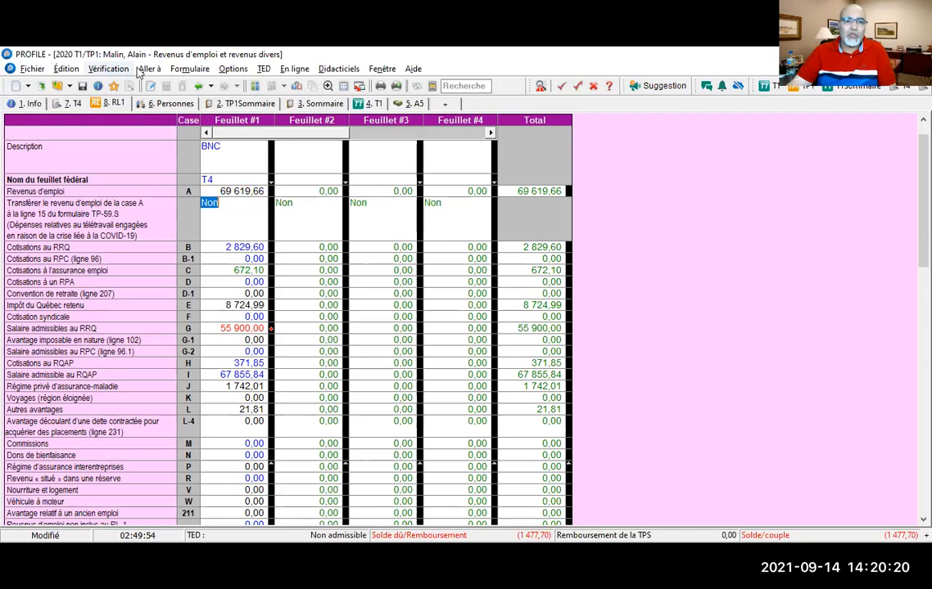
Return to the spouse's file, close its empty Relevé 1 form and go to the form search.
{"action": "left_click", "coordinate": [255, 87]}
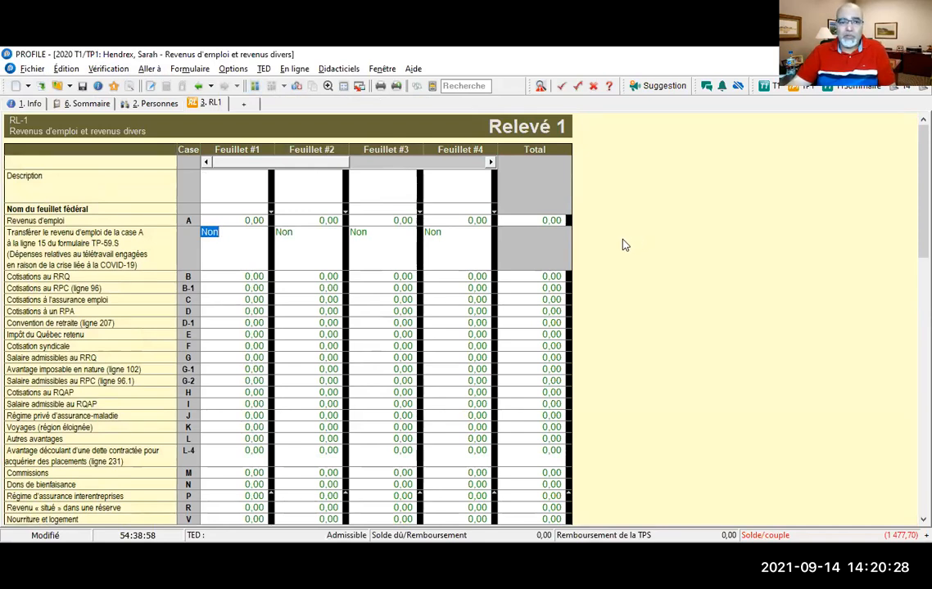
{"action": "right_click", "coordinate": [622, 246]}
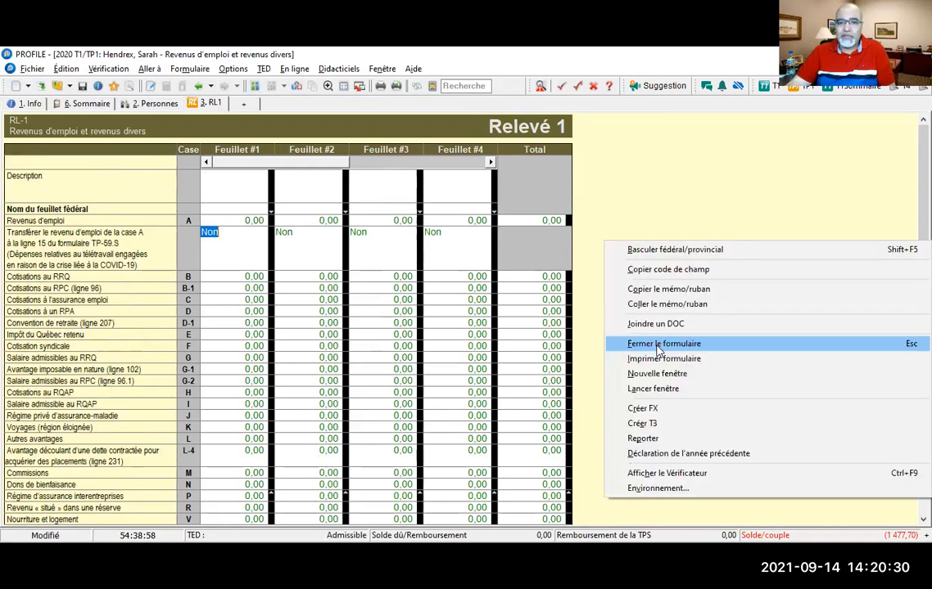
{"action": "key", "text": "Return"}
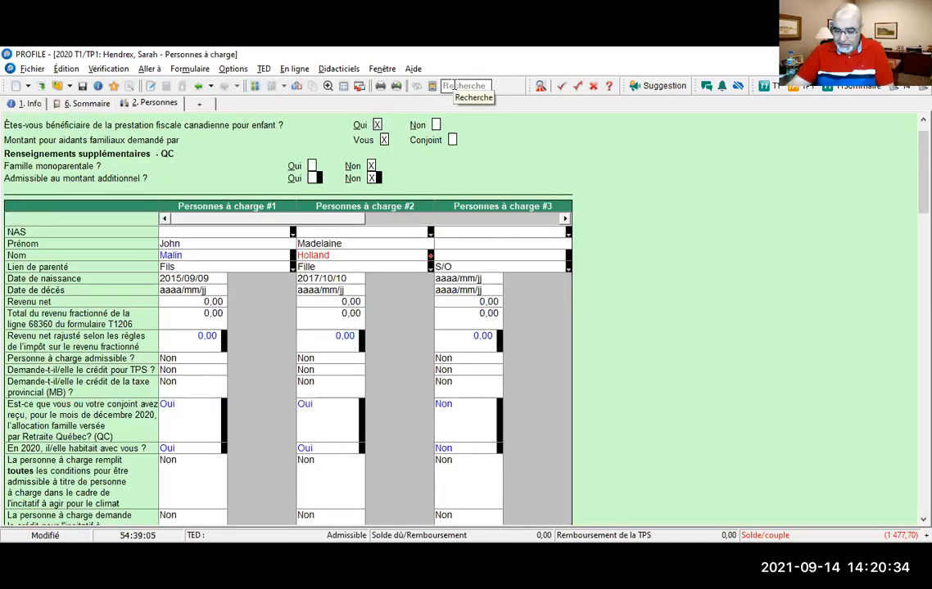
{"action": "left_click", "coordinate": [453, 85]}
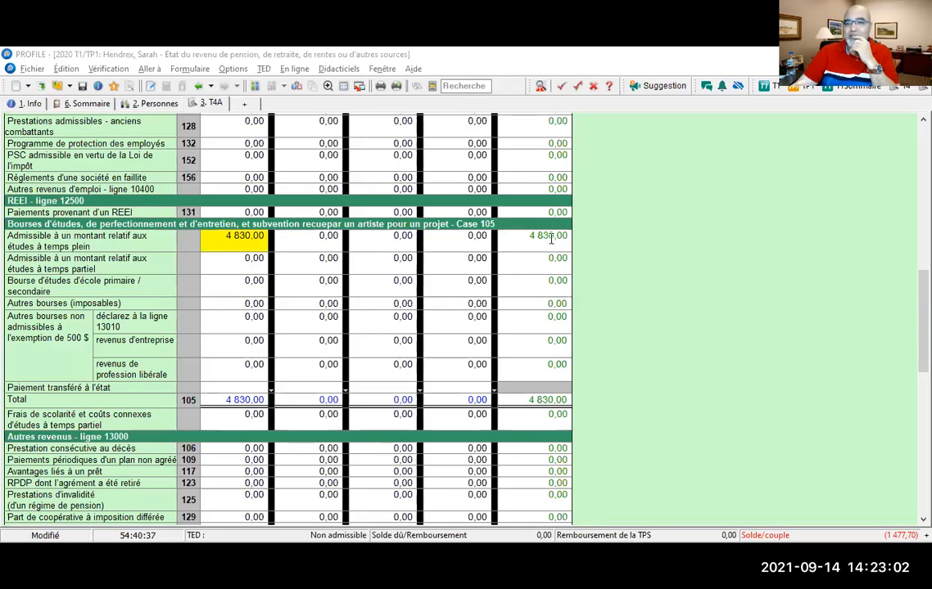
Delete the Bourse d'étude column, Feuillet #1, from the spouse's T4A slip and close the form.
{"action": "scroll", "coordinate": [551, 239], "scroll_direction": "up", "scroll_amount": 1}
{"action": "scroll", "coordinate": [550, 238], "scroll_direction": "up", "scroll_amount": 18}
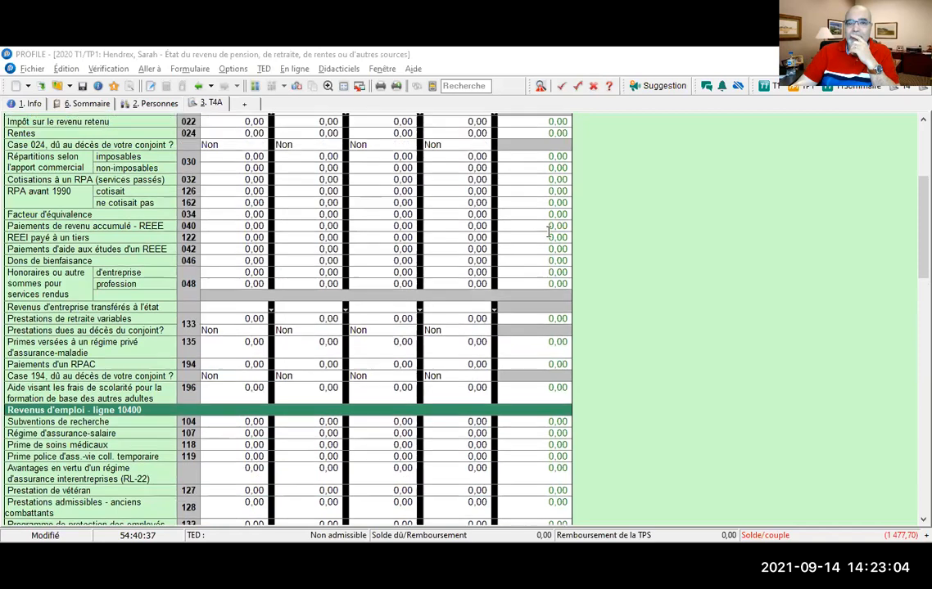
{"action": "scroll", "coordinate": [550, 238], "scroll_direction": "up", "scroll_amount": 1}
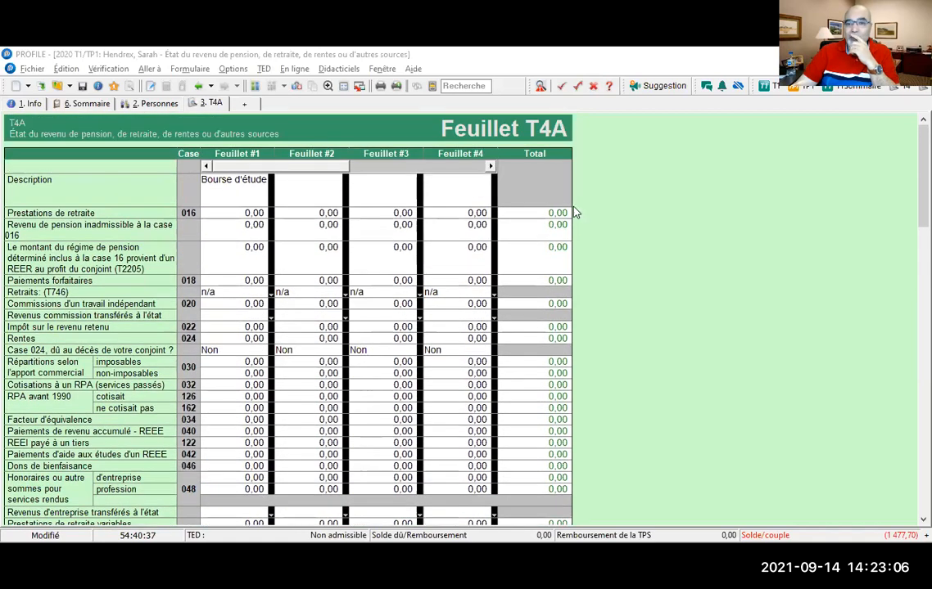
{"action": "left_click", "coordinate": [237, 262]}
{"action": "right_click", "coordinate": [237, 262]}
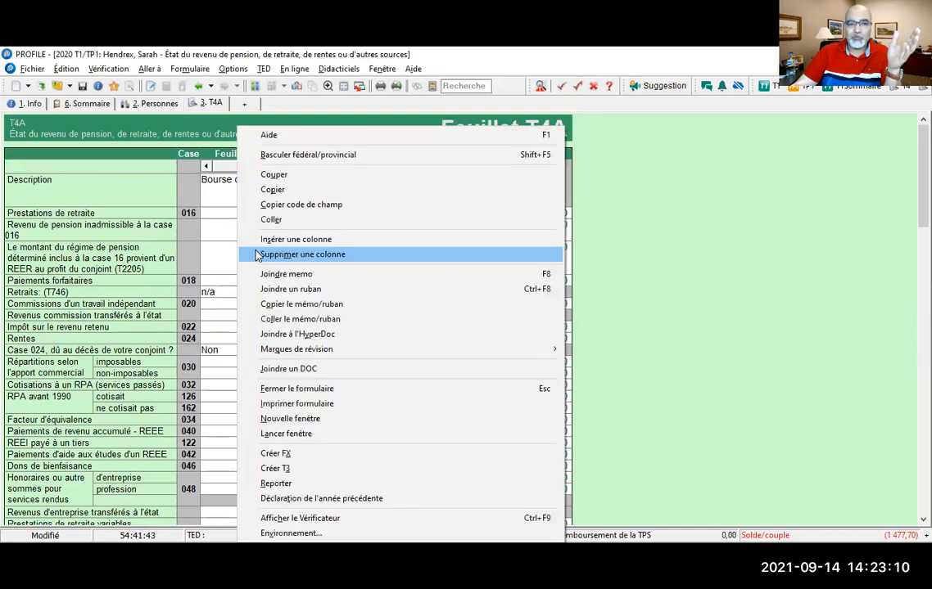
{"action": "left_click", "coordinate": [258, 255]}
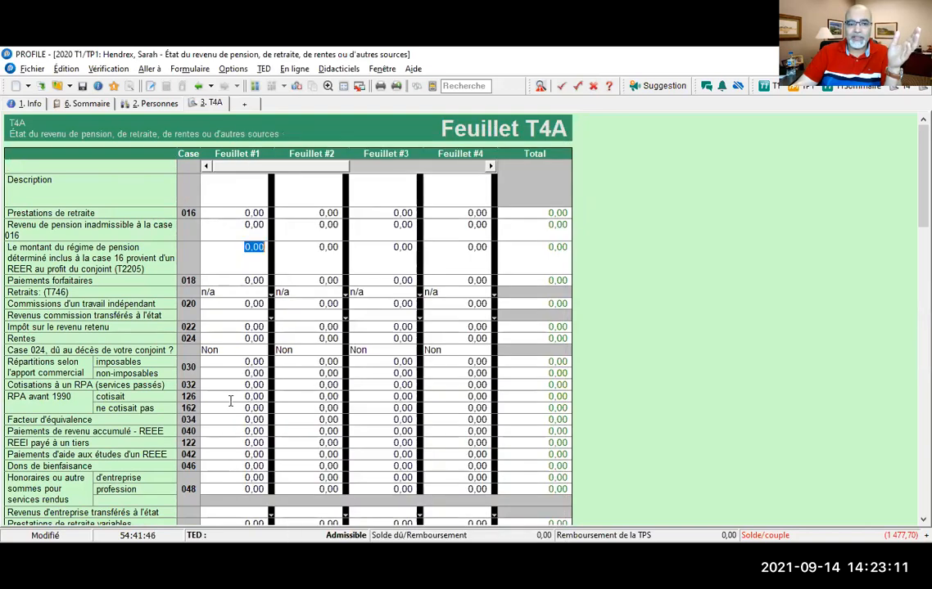
{"action": "right_click", "coordinate": [622, 255]}
{"action": "left_click", "coordinate": [653, 354]}
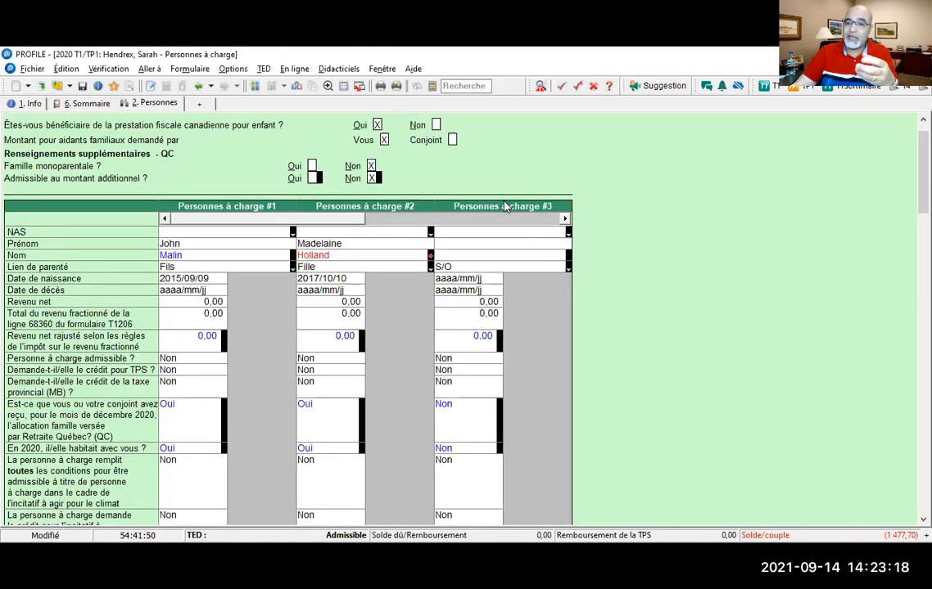
Find the T4A among the slips in the form explorer and open it for the spouse's return.
{"action": "left_click", "coordinate": [431, 87]}
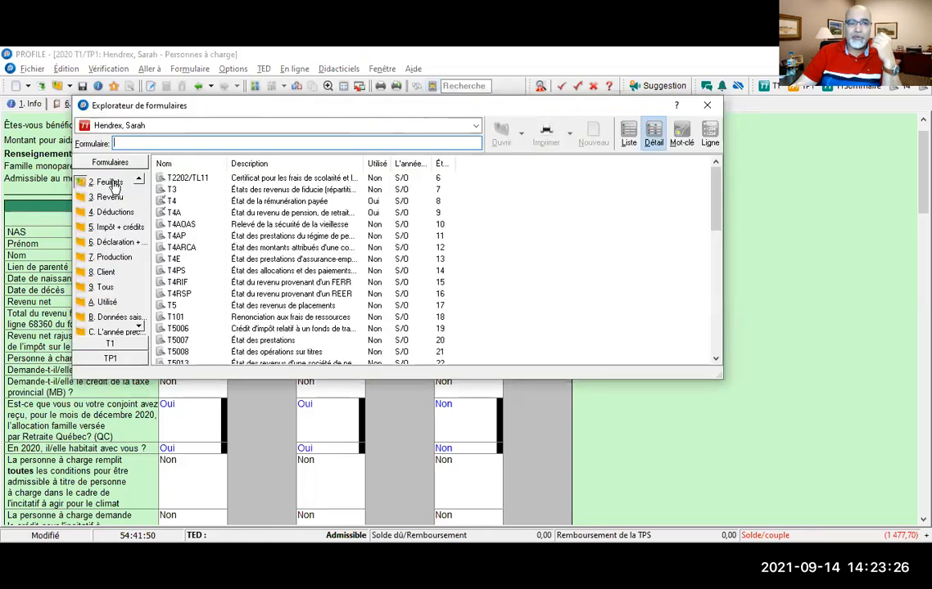
{"action": "type", "text": "T4A"}
{"action": "double_click", "coordinate": [176, 215]}
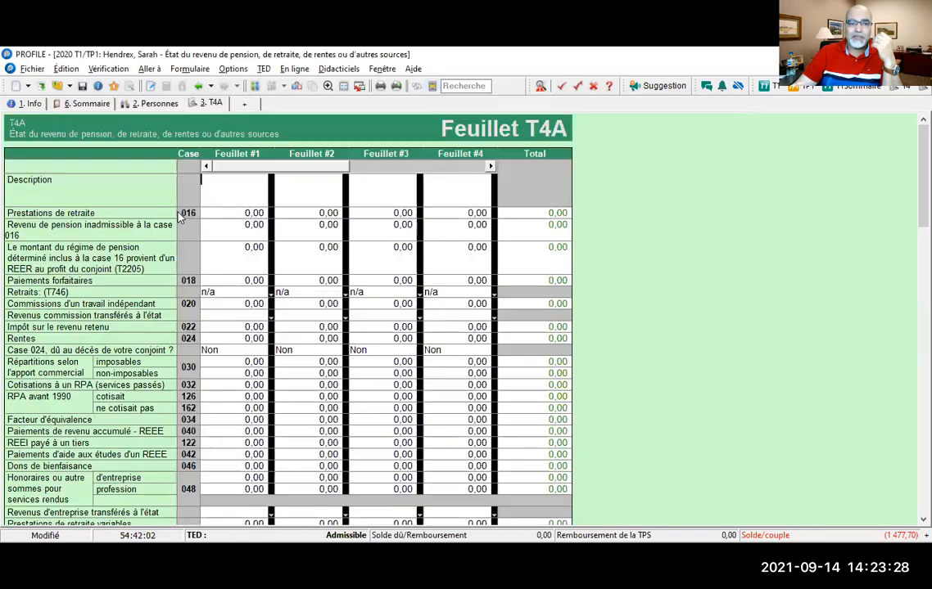
Enter "Bourse d'étude" as the description of Feuillet #1 on the spouse's T4A.
{"action": "type", "text": "Bourse d'étude"}
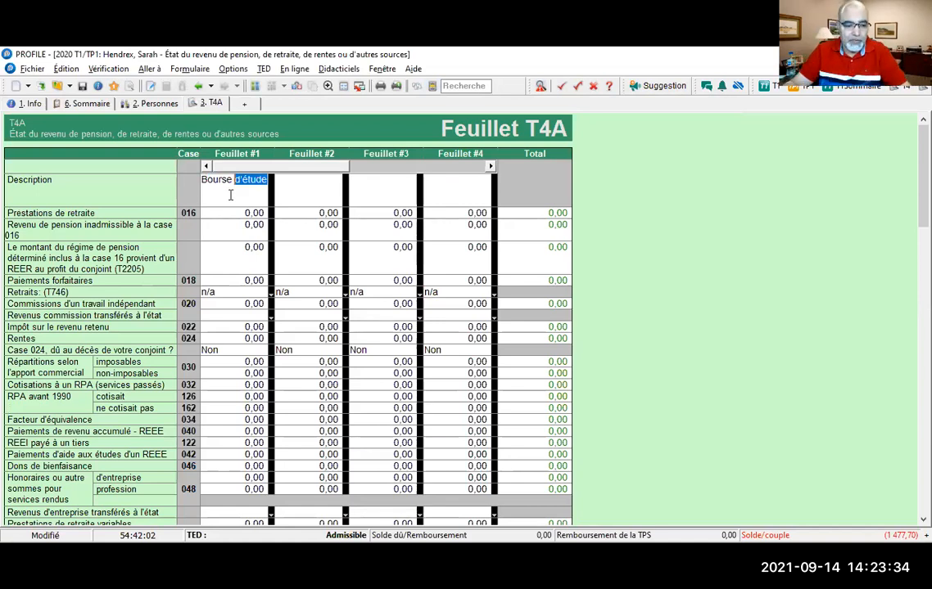
{"action": "key", "text": "Return"}
{"action": "key", "text": "Return"}
{"action": "key", "text": "Return"}
{"action": "key", "text": "Return"}
{"action": "key", "text": "Return"}
Enter 4 830 in Feuillet #1's case 105 section as the scholarship eligible for the full-time studies amount, and read the cell's warning.
{"action": "scroll", "coordinate": [234, 271], "scroll_direction": "down", "scroll_amount": 3}
{"action": "scroll", "coordinate": [235, 271], "scroll_direction": "down", "scroll_amount": 10}
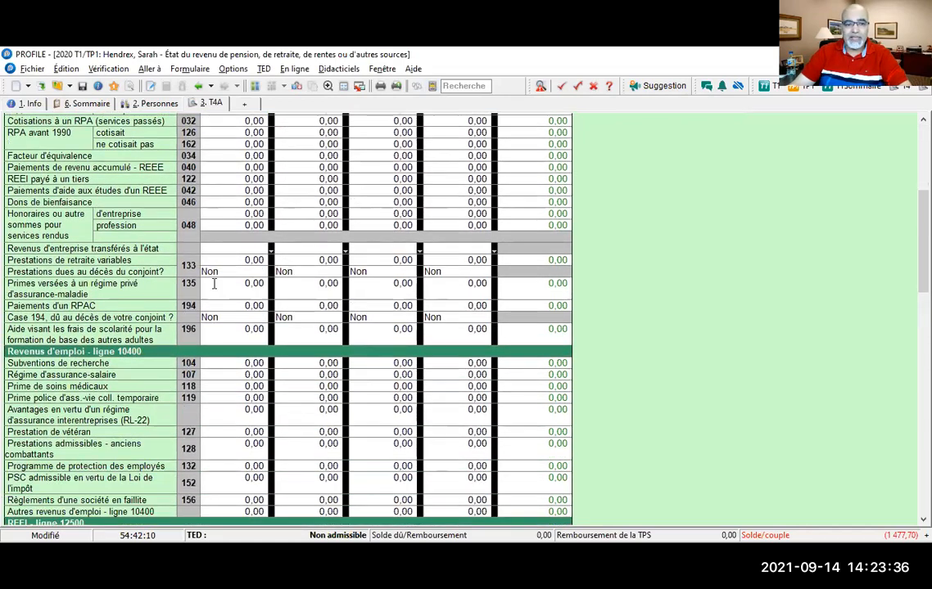
{"action": "scroll", "coordinate": [121, 330], "scroll_direction": "down", "scroll_amount": 4}
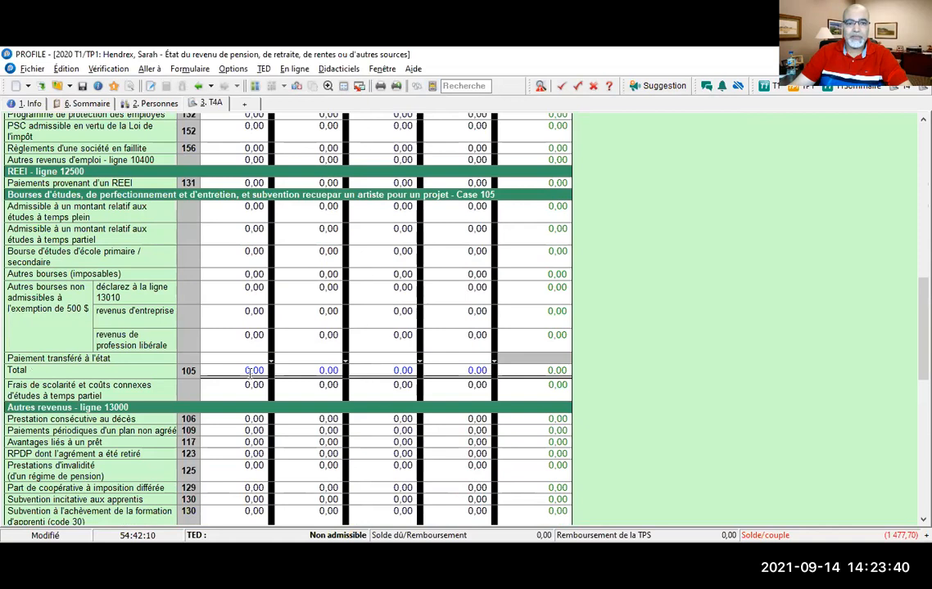
{"action": "left_click", "coordinate": [242, 209]}
{"action": "type", "text": "4 830"}
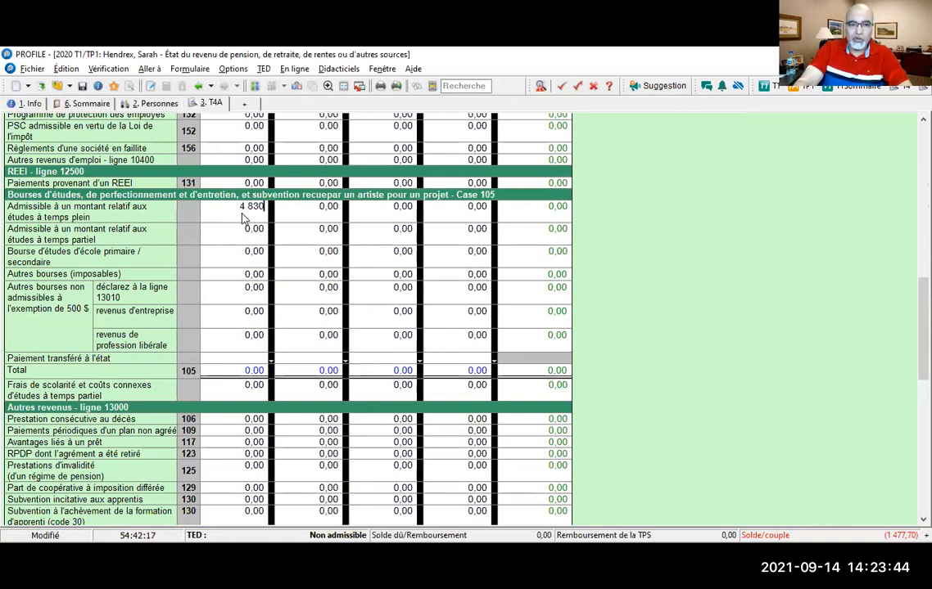
{"action": "key", "text": "Return"}
{"action": "mouse_move", "coordinate": [244, 219]}
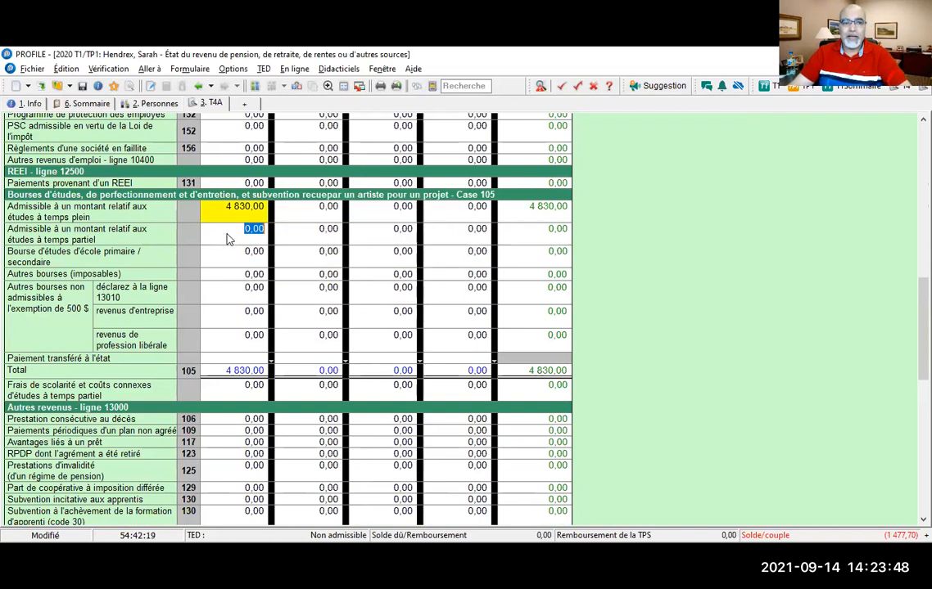
{"action": "left_click", "coordinate": [245, 229]}
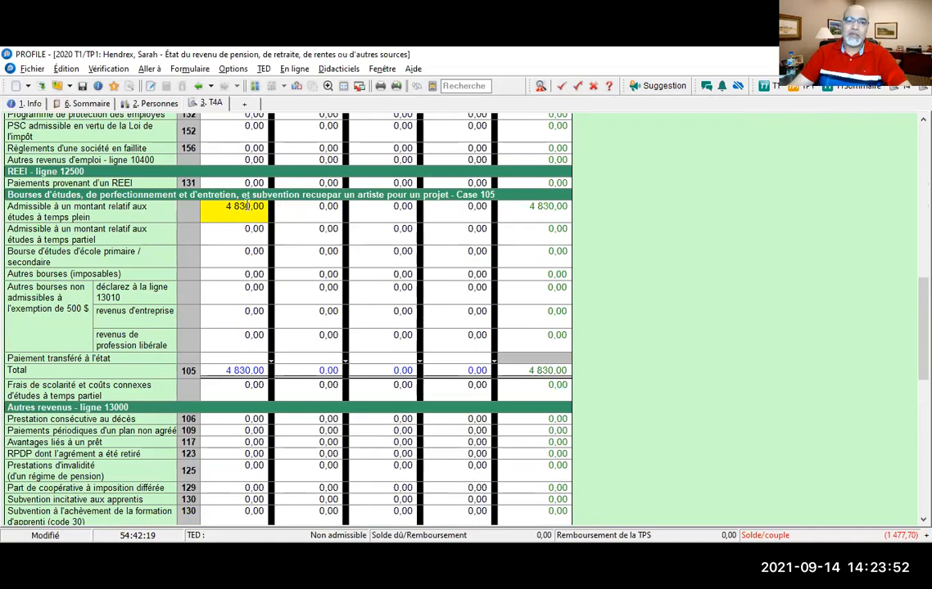
{"action": "mouse_move", "coordinate": [246, 206]}
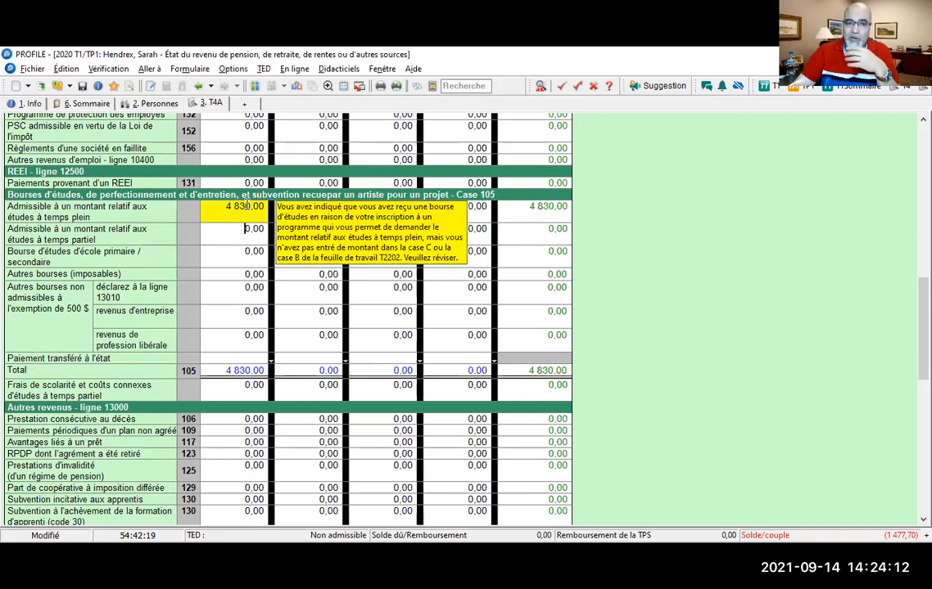
Search the forms for "t22" and open the T2202/TL11 tuition fee and education amount certificate.
{"action": "left_click", "coordinate": [464, 85]}
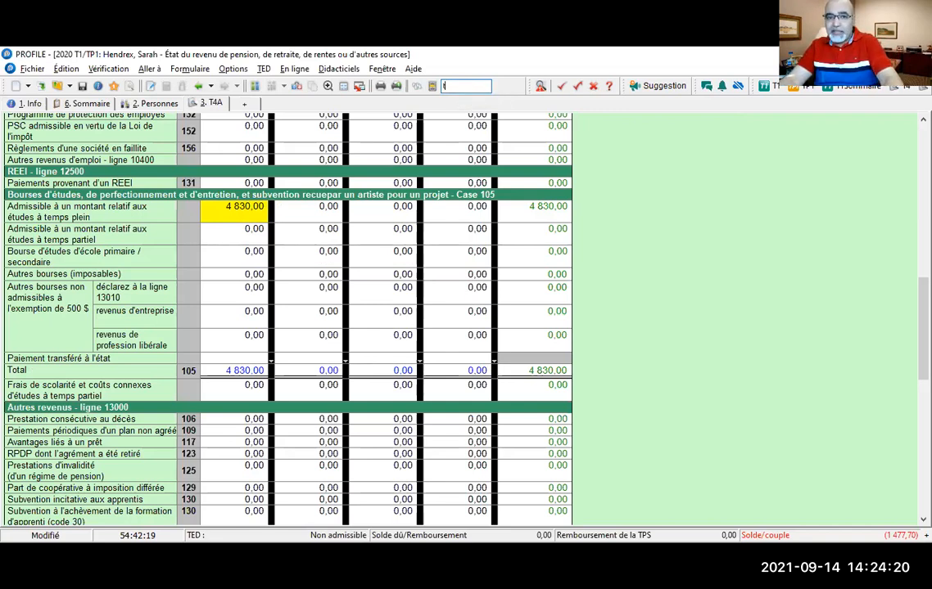
{"action": "type", "text": "t22"}
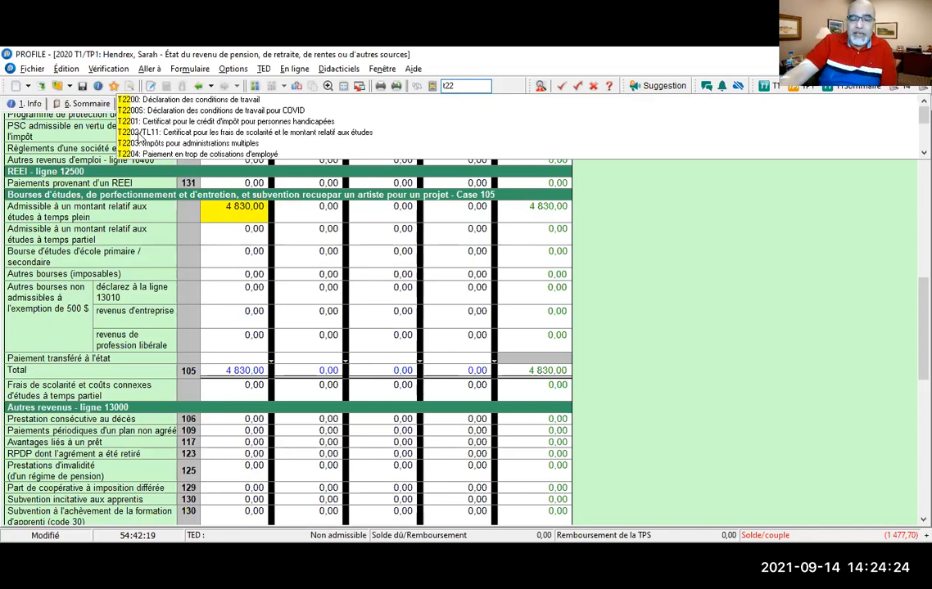
{"action": "left_click", "coordinate": [144, 132]}
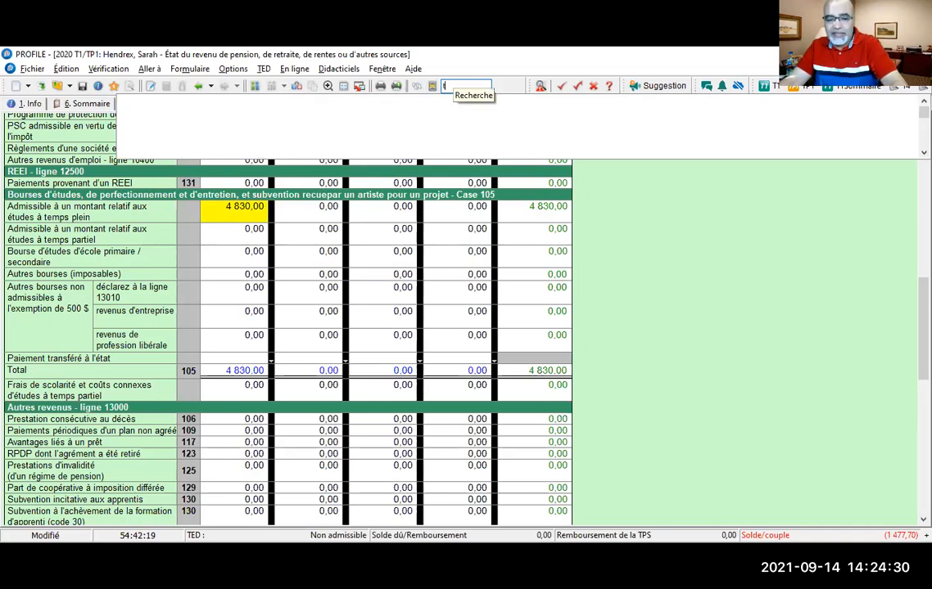
{"action": "type", "text": "t22"}
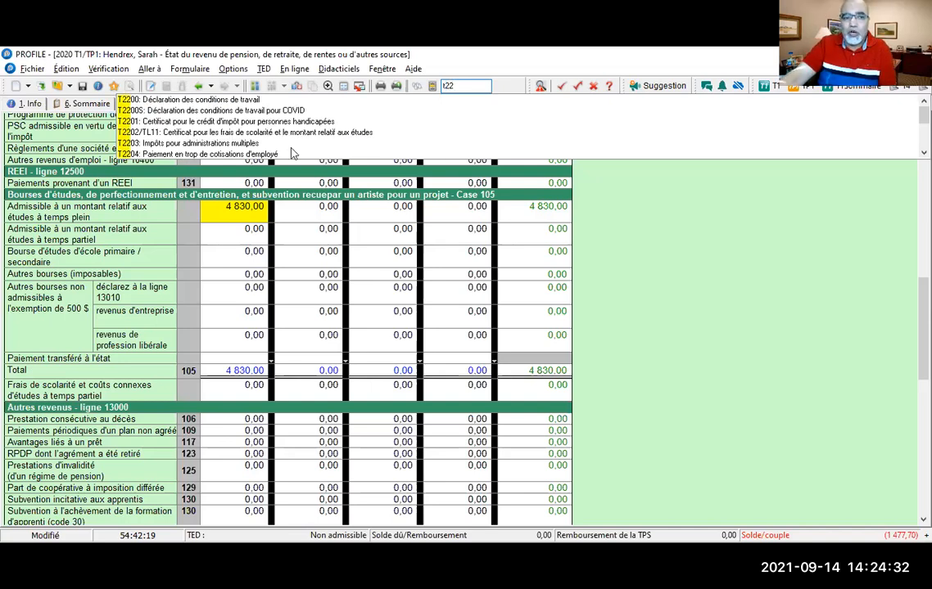
{"action": "left_click", "coordinate": [139, 132]}
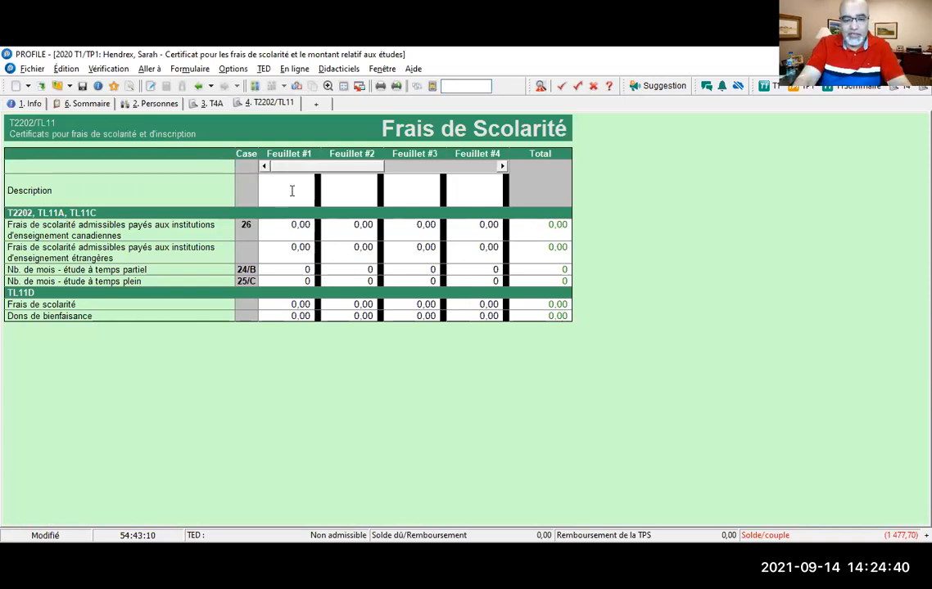
Describe Feuillet #1 as "Collège lasalle" and enter 1 470 as the Canadian tuition fees in case 26.
{"action": "type", "text": "Collège lasalle"}
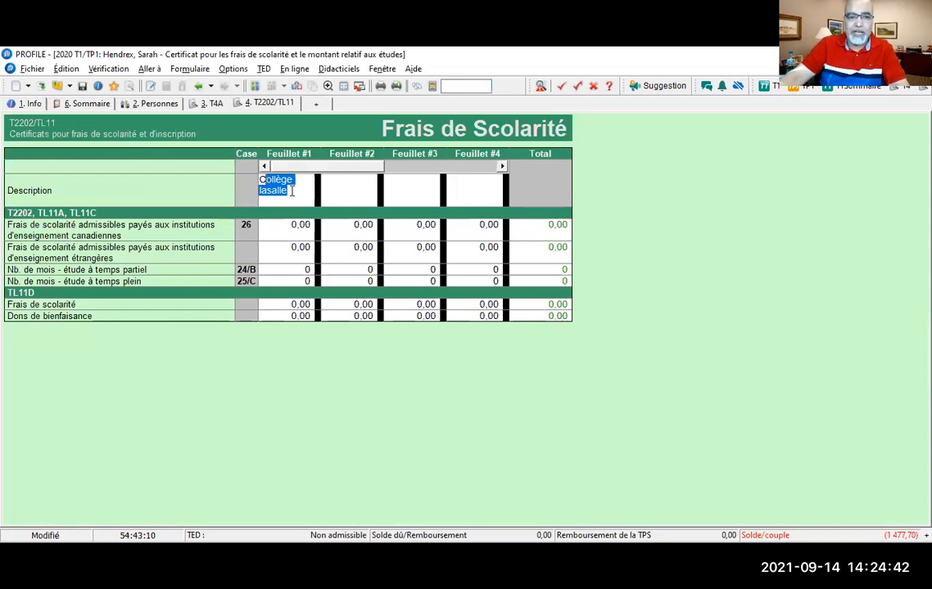
{"action": "left_click", "coordinate": [287, 227]}
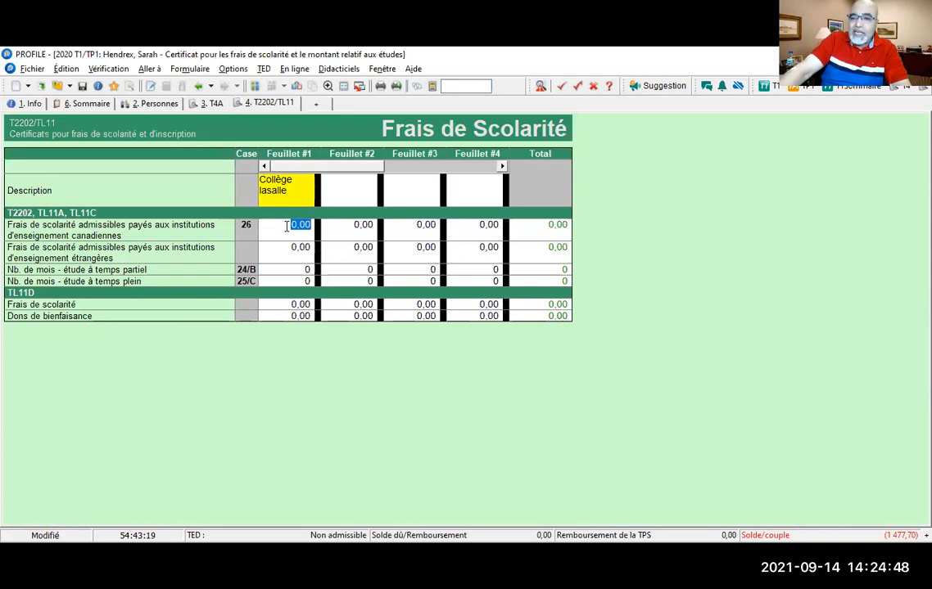
{"action": "type", "text": "1470"}
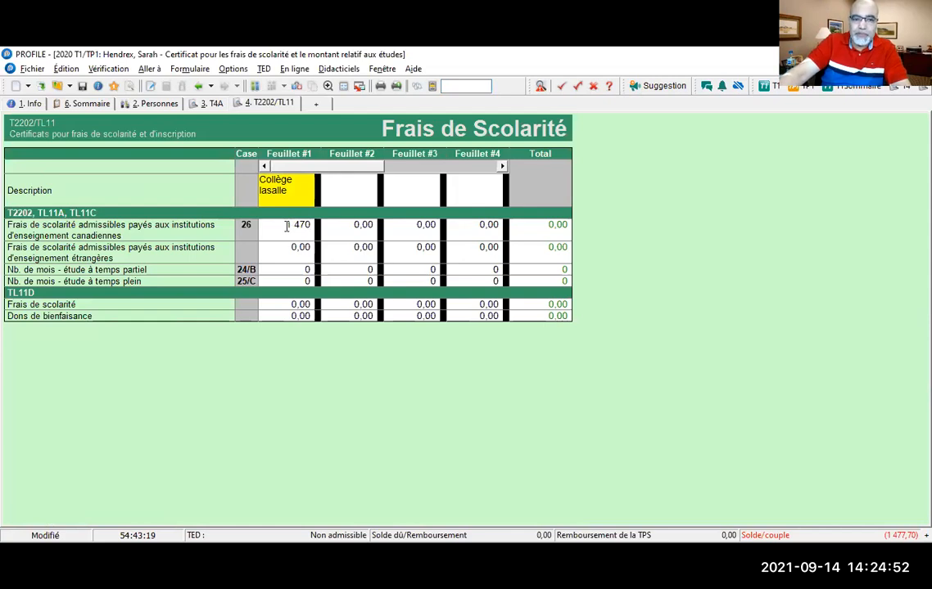
{"action": "key", "text": "Return"}
{"action": "key", "text": "Return"}
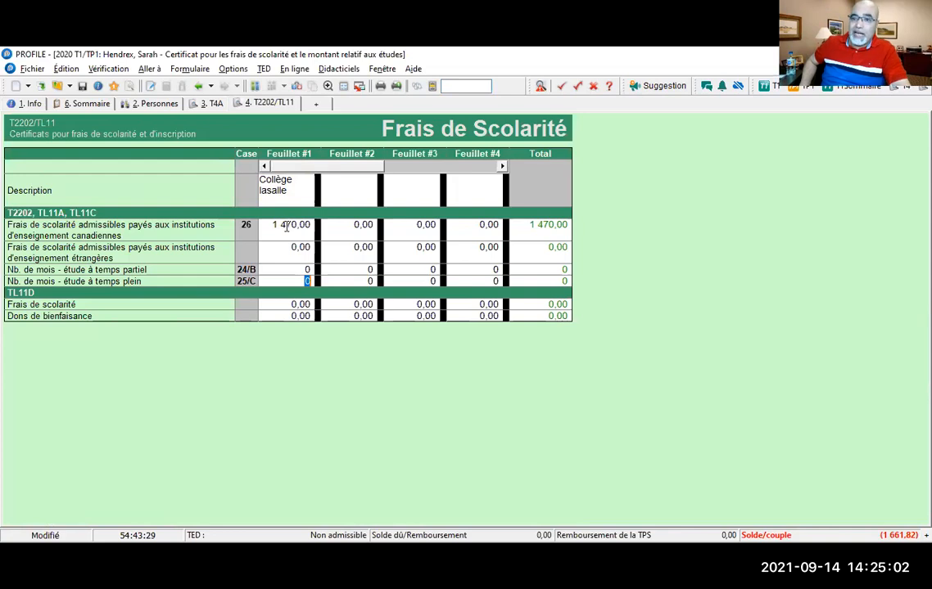
Set Feuillet #1's full-time study months to 4 and its Dons de bienfaisance to 50.
{"action": "type", "text": "4"}
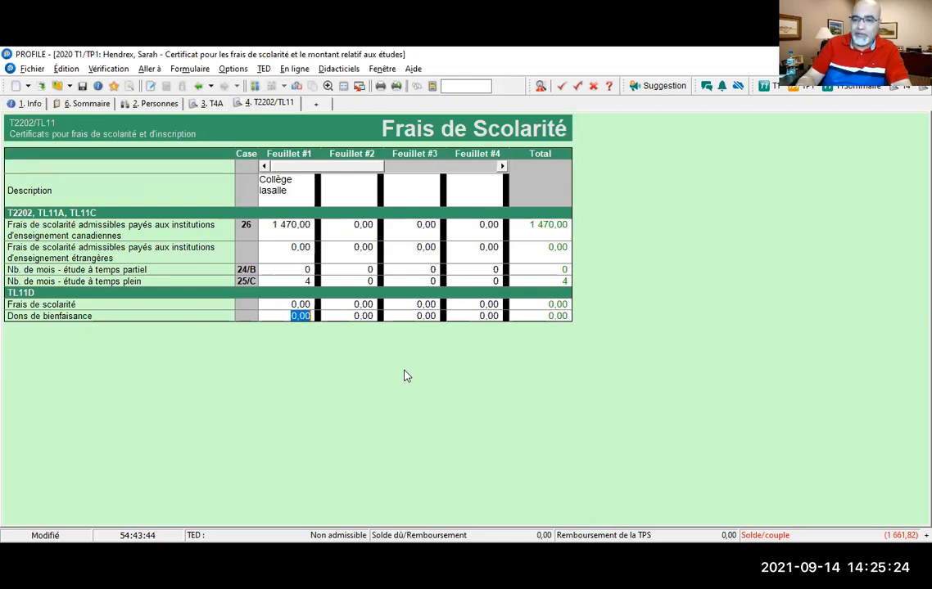
{"action": "type", "text": "50"}
{"action": "key", "text": "Return"}
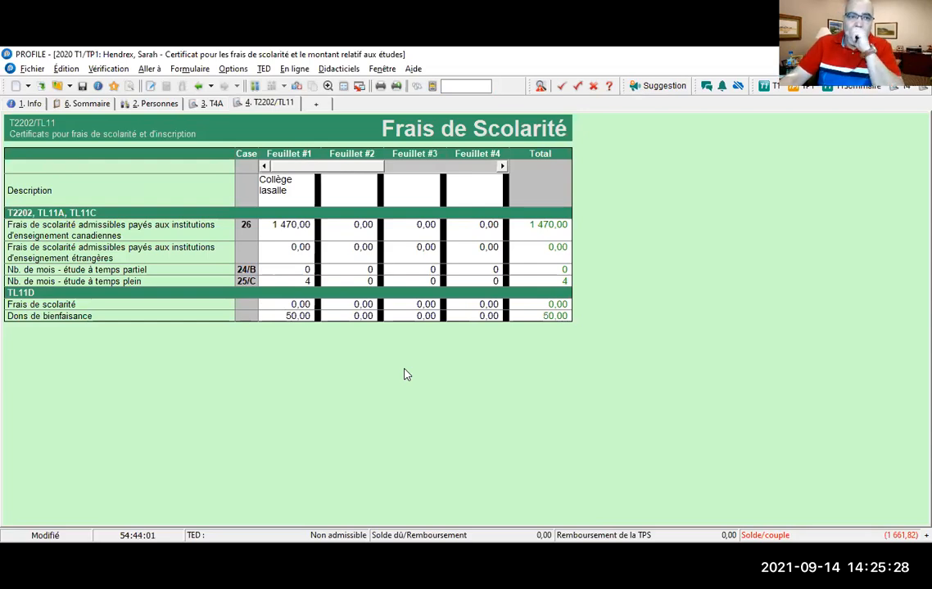
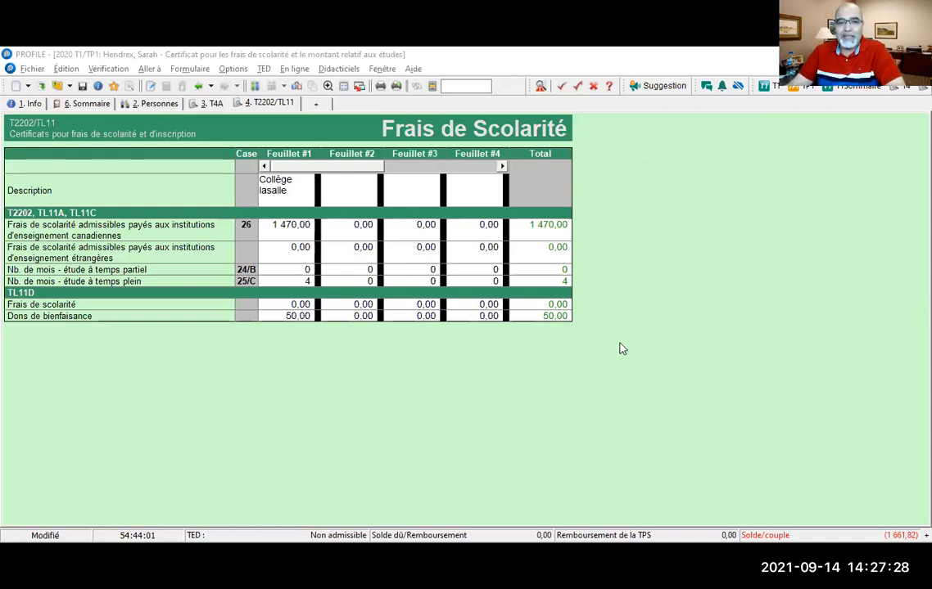
Set Feuillet #1's case 26 tuition fees to 95 as a test and read the warning on the total.
{"action": "left_click", "coordinate": [290, 224]}
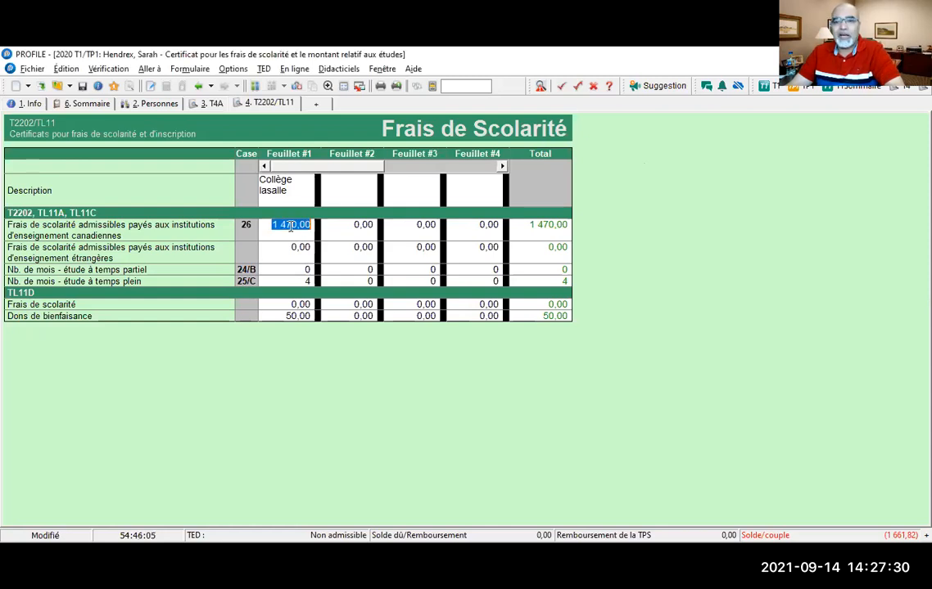
{"action": "type", "text": "95"}
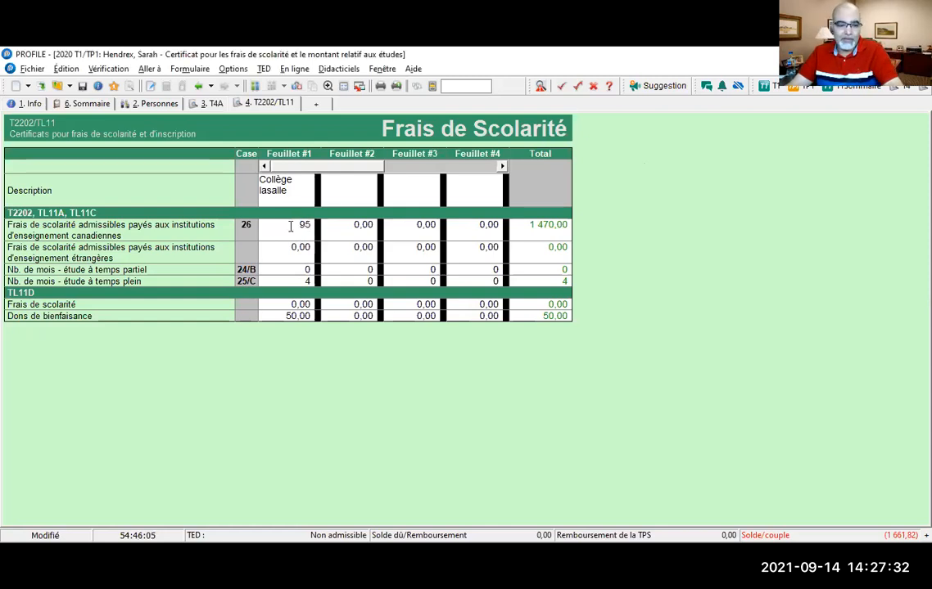
{"action": "key", "text": "Return"}
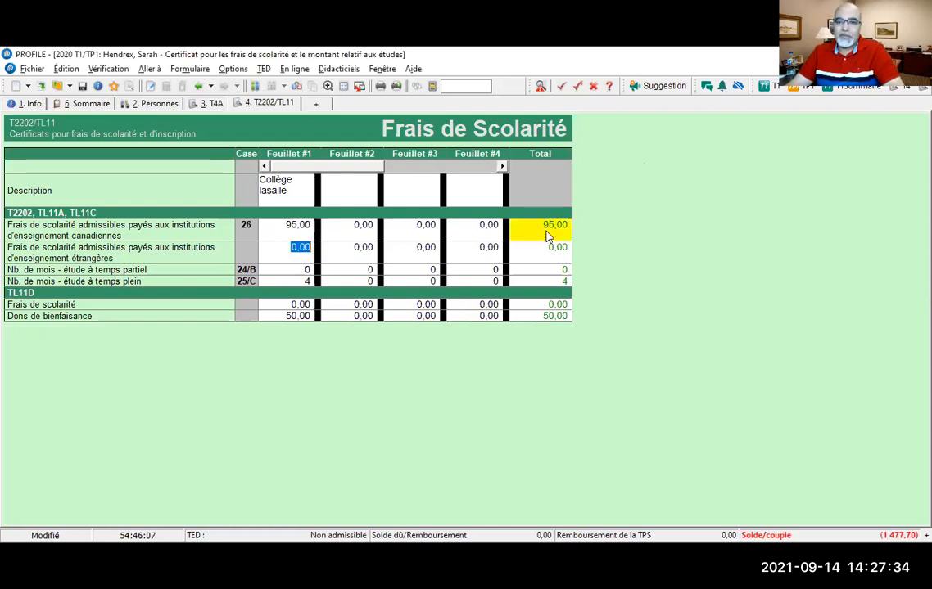
{"action": "mouse_move", "coordinate": [547, 234]}
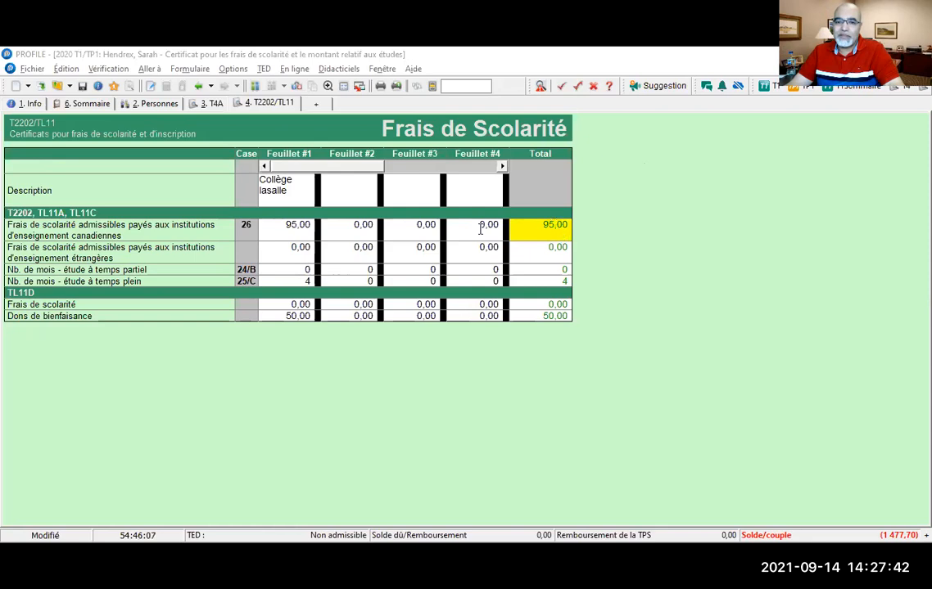
{"action": "left_click", "coordinate": [555, 225]}
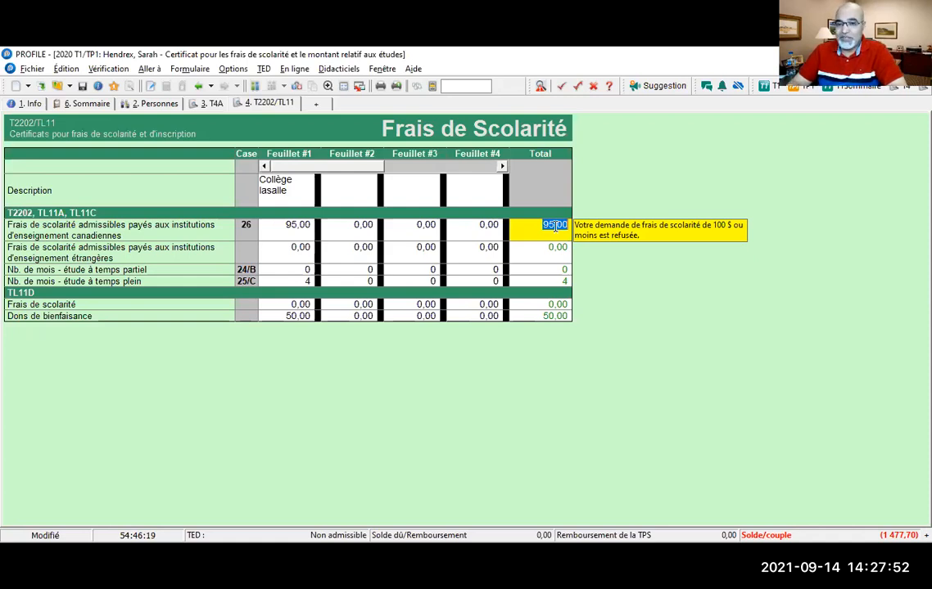
Test the tuition fee threshold again by setting Feuillet #1's case 26 to 99,99.
{"action": "left_click", "coordinate": [288, 226]}
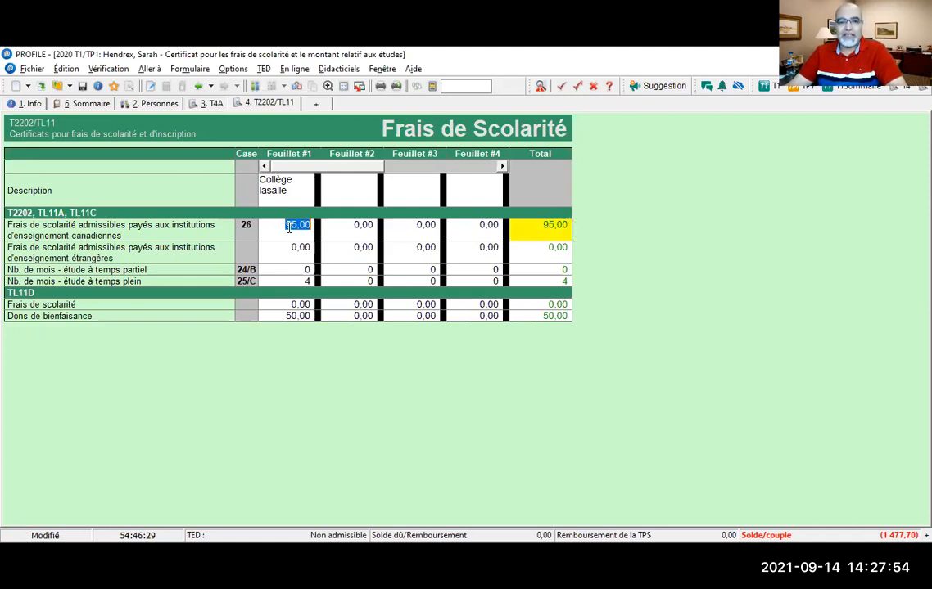
{"action": "type", "text": "99,99"}
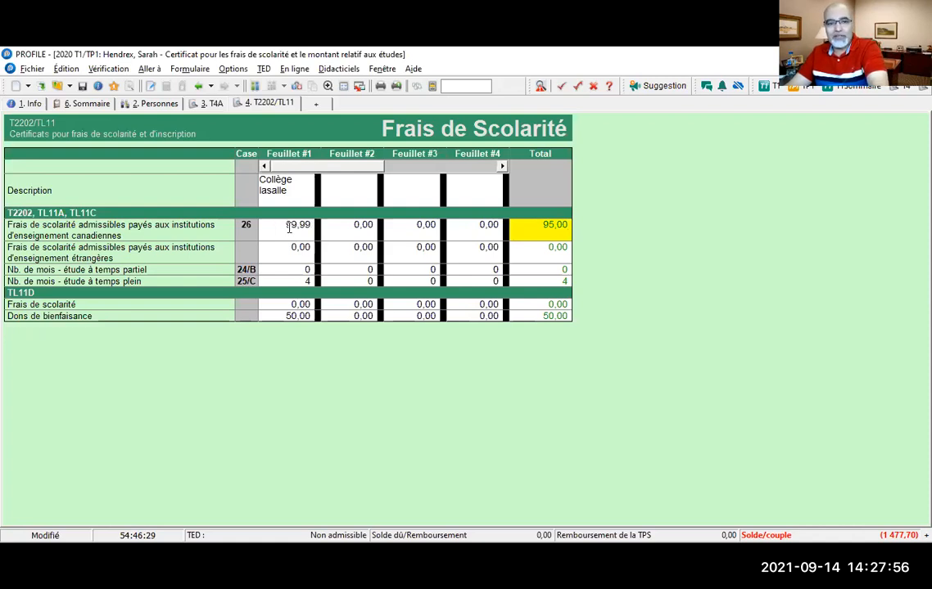
{"action": "key", "text": "Return"}
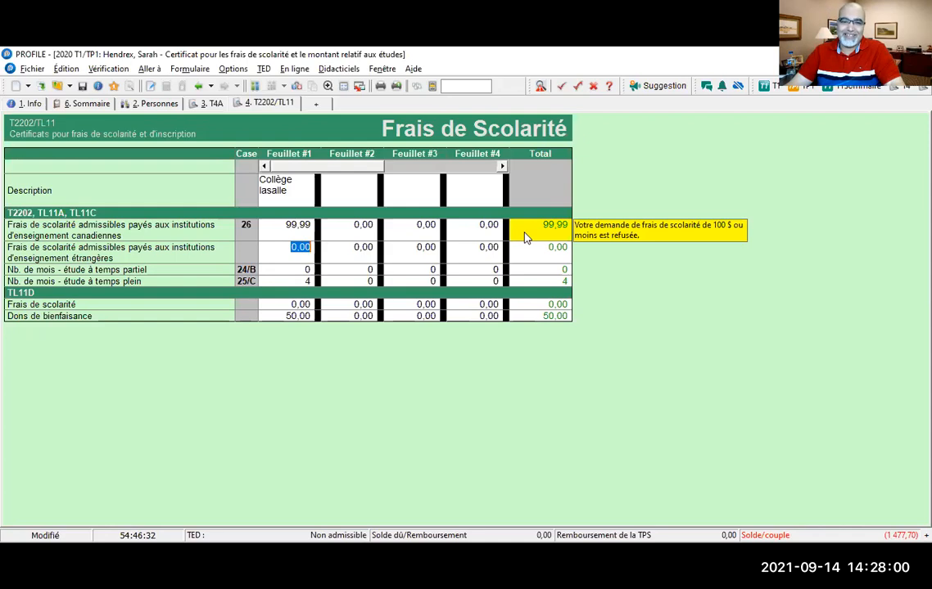
Restore Feuillet #1's case 26 tuition fees to 1 470.
{"action": "left_click", "coordinate": [299, 229]}
{"action": "type", "text": "1 4"}
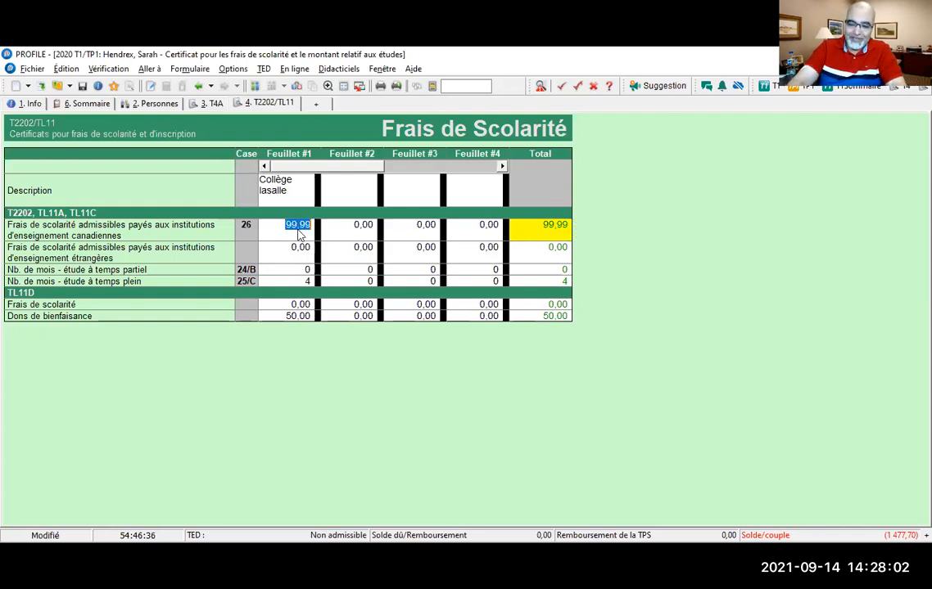
{"action": "type", "text": "70"}
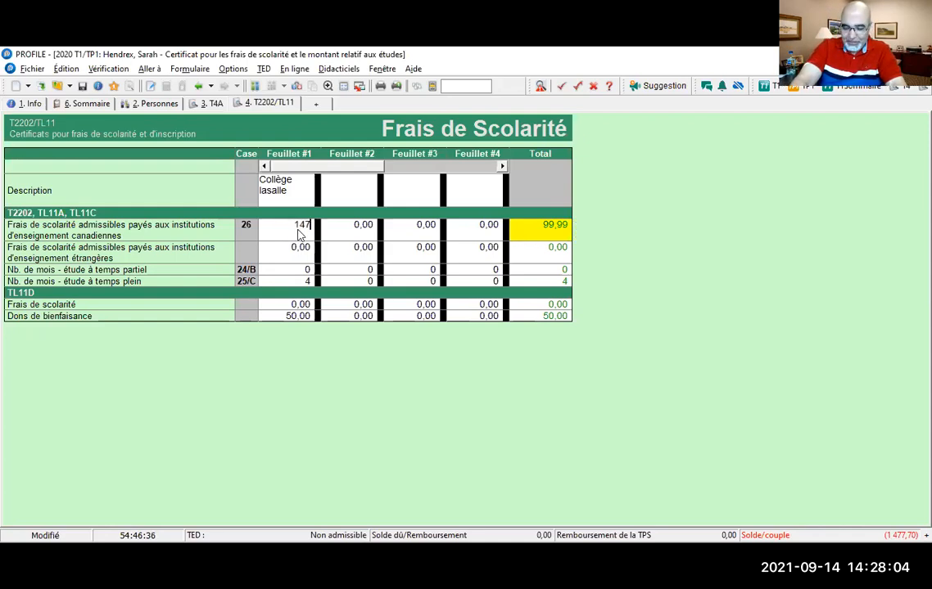
{"action": "key", "text": "Return"}
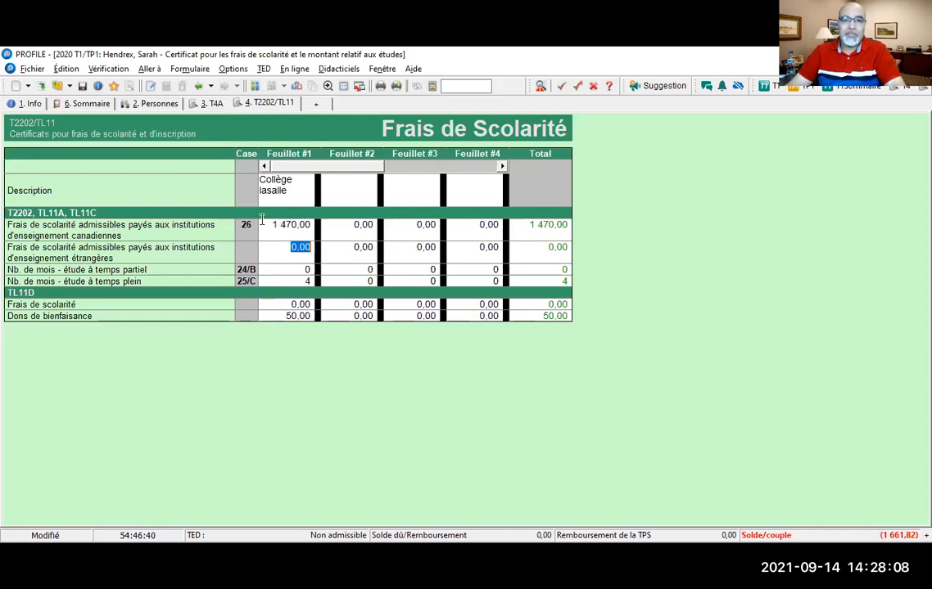
Check the matching Relevé 8, set the T2202/TL11 Feuillet #1's Dons de bienfaisance to 0, and reopen the Relevé 8.
{"action": "left_click", "coordinate": [297, 86]}
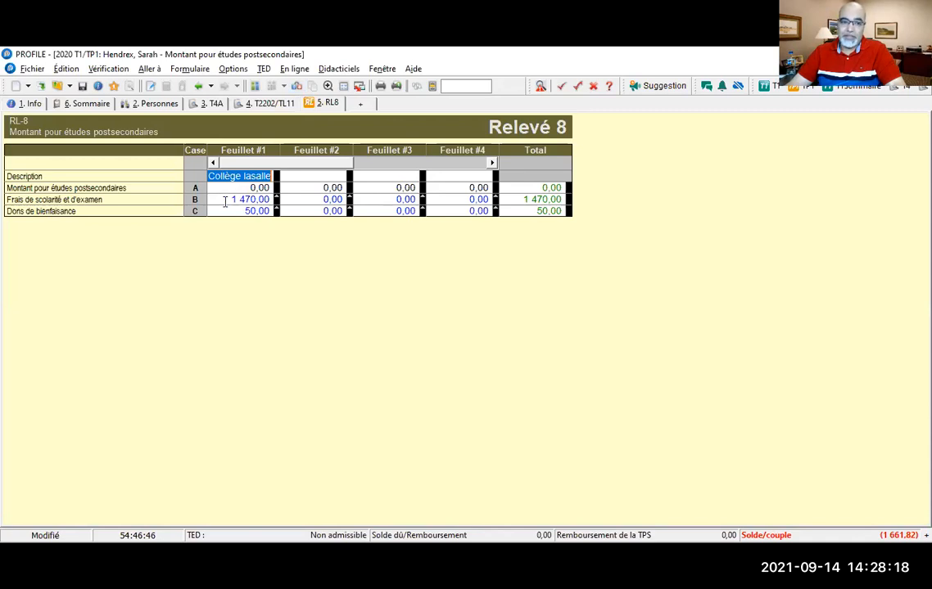
{"action": "left_click", "coordinate": [266, 103]}
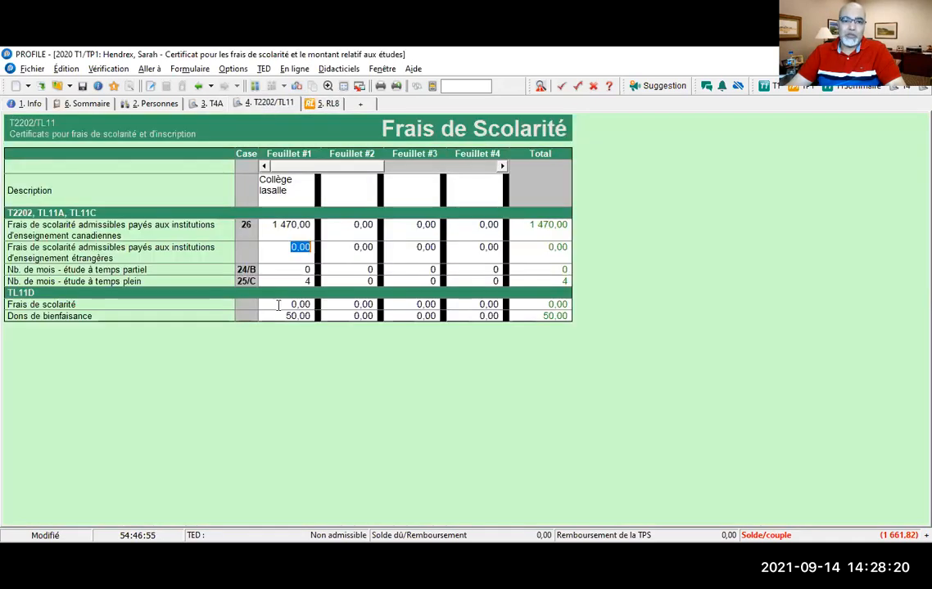
{"action": "left_click", "coordinate": [279, 316]}
{"action": "type", "text": "0"}
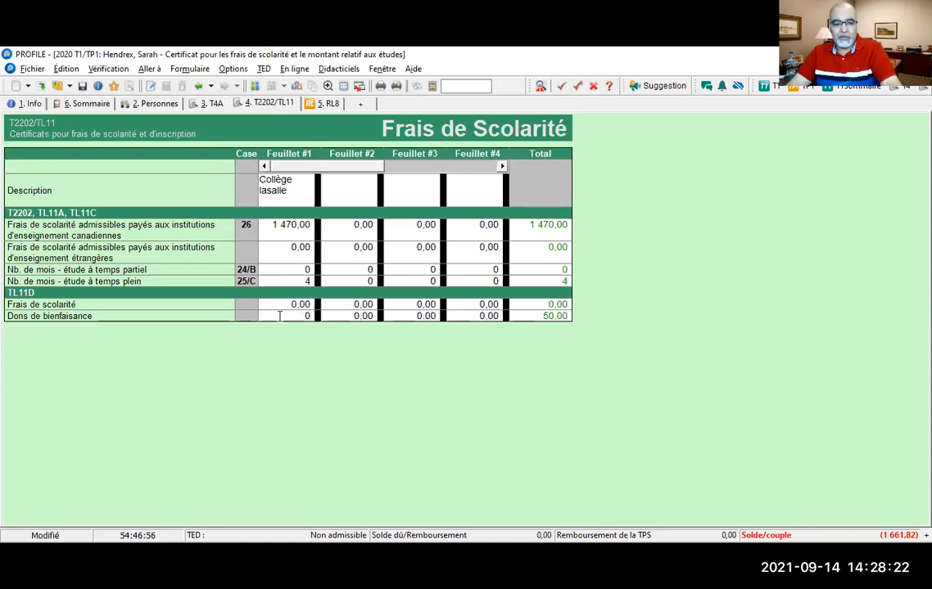
{"action": "key", "text": "Return"}
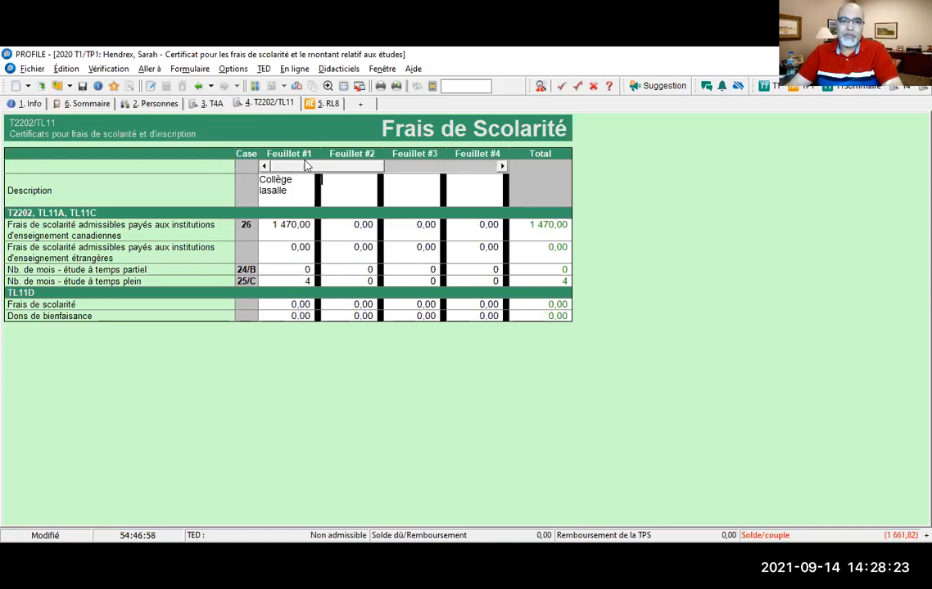
{"action": "left_click", "coordinate": [297, 86]}
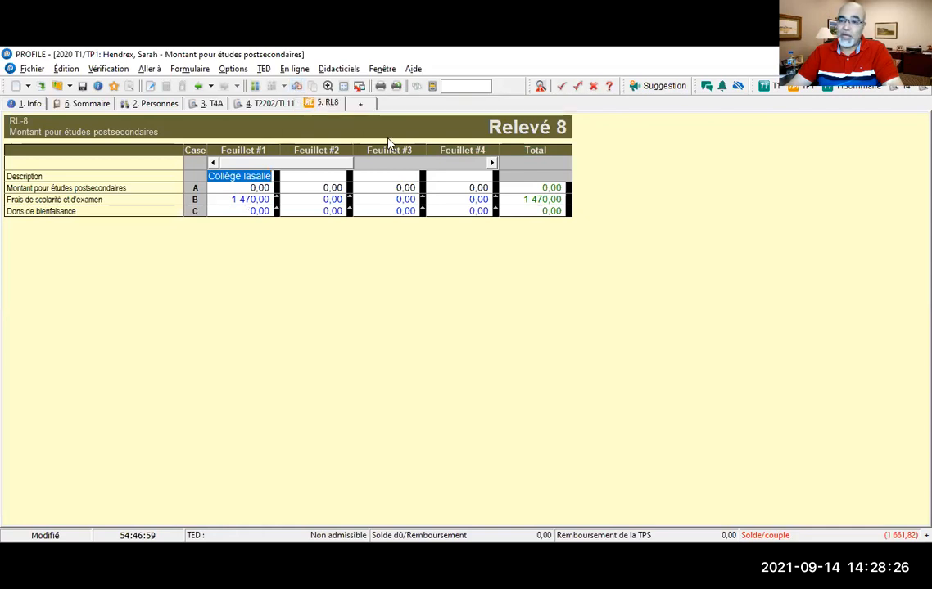
Override Feuillet #1's Dons de bienfaisance (case C) on the Relevé 8 with 50.
{"action": "left_click", "coordinate": [242, 210]}
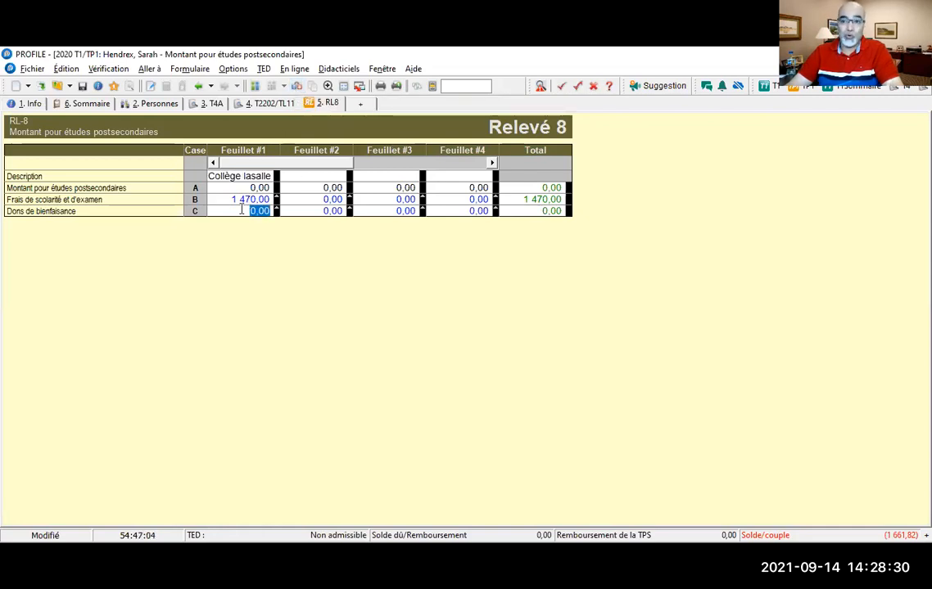
{"action": "type", "text": "50"}
{"action": "key", "text": "Return"}
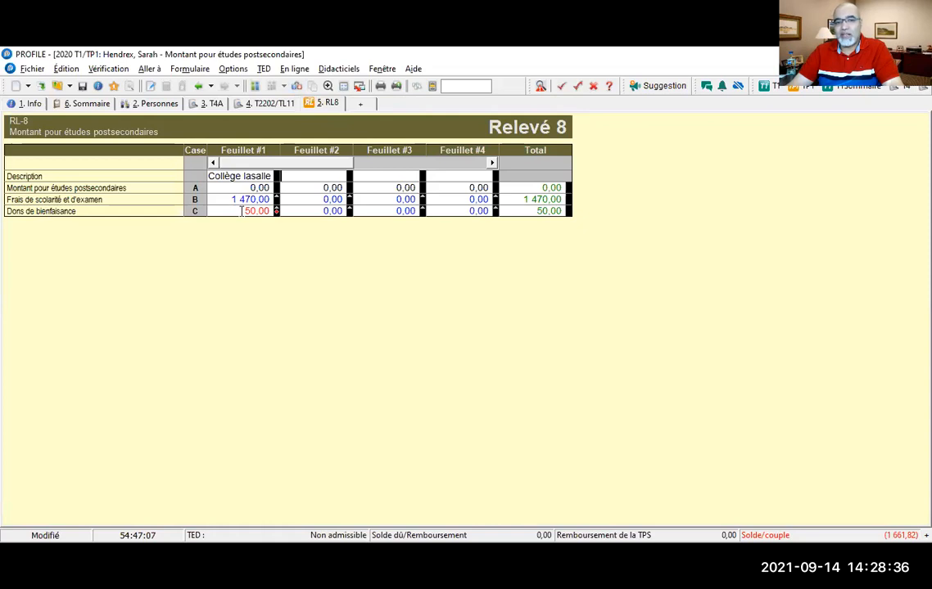
Remove the substitution from Feuillet #1's Dons de bienfaisance on the Relevé 8.
{"action": "left_click", "coordinate": [242, 212]}
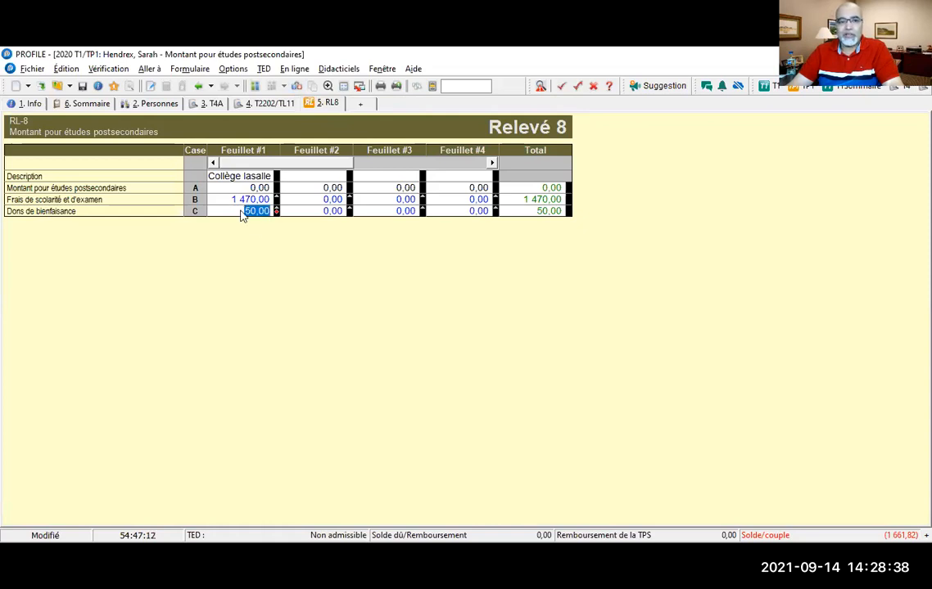
{"action": "right_click", "coordinate": [243, 212]}
{"action": "left_click", "coordinate": [229, 206]}
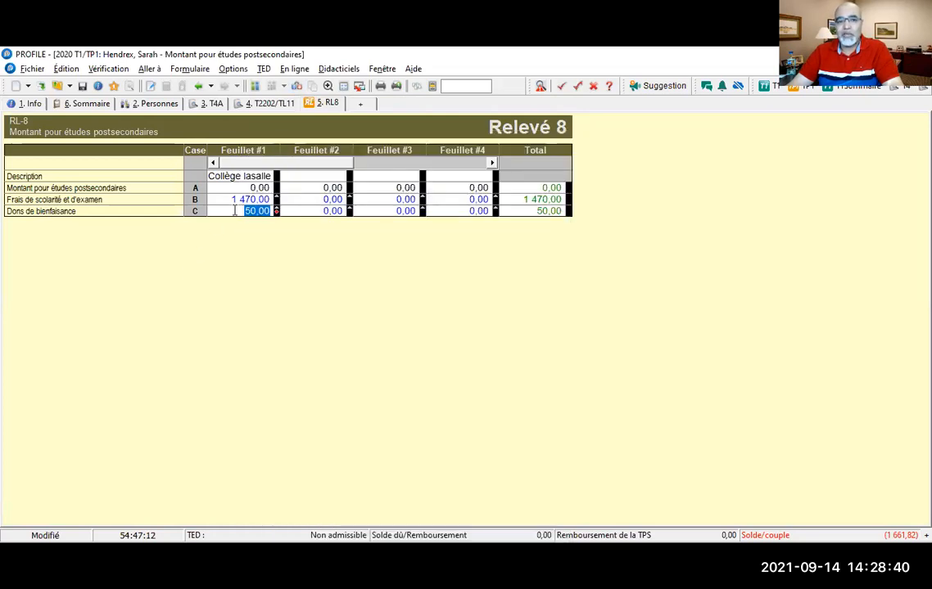
{"action": "right_click", "coordinate": [237, 214]}
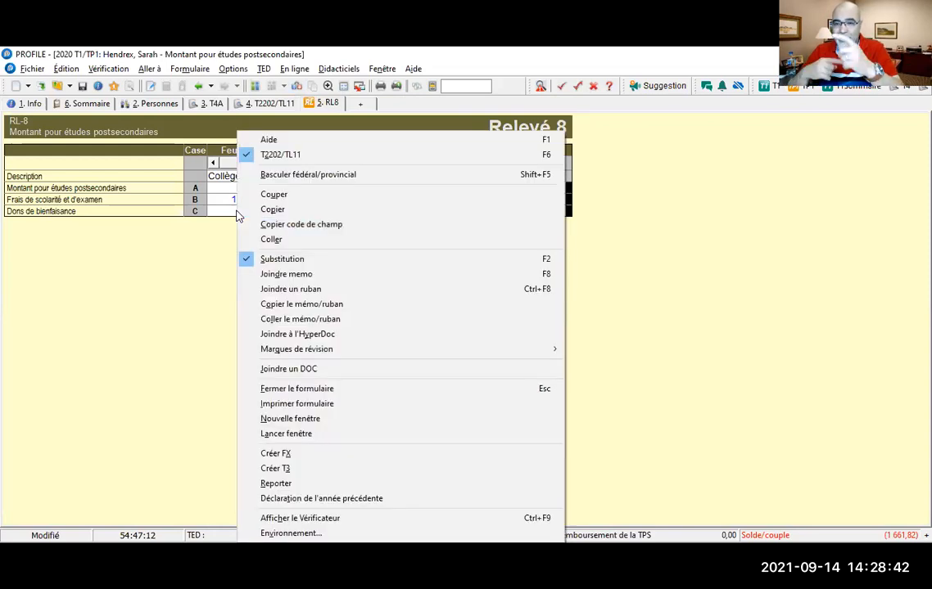
{"action": "left_click", "coordinate": [186, 337]}
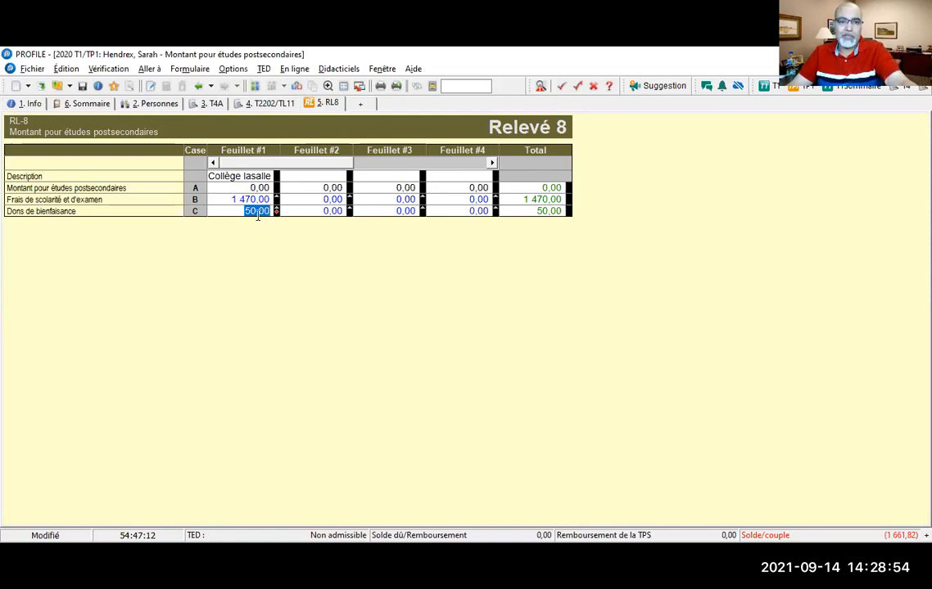
{"action": "right_click", "coordinate": [285, 262]}
{"action": "left_click", "coordinate": [206, 219]}
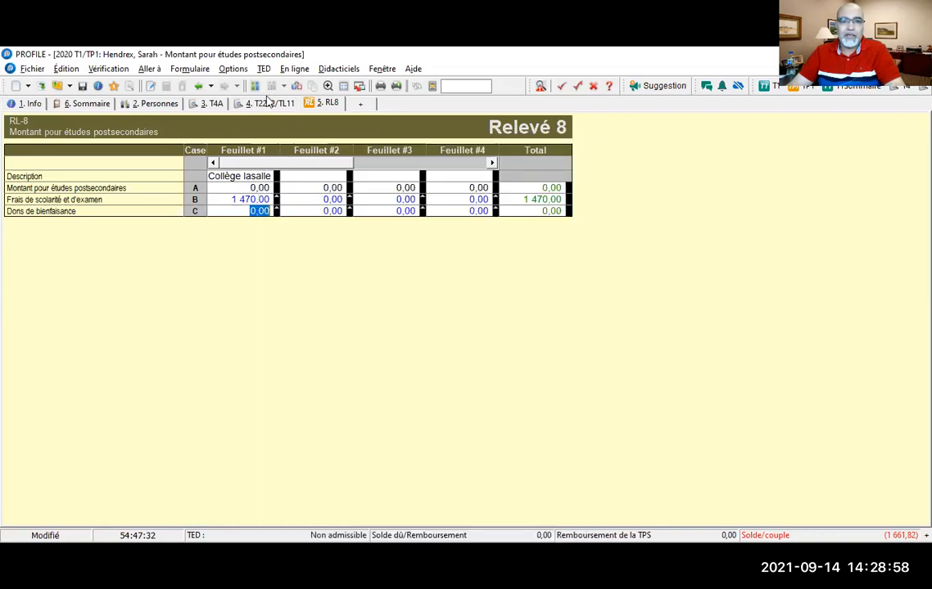
Set Feuillet #1's Dons de bienfaisance to 50 on the linked T2202/TL11 form and return to the Relevé 8.
{"action": "left_click", "coordinate": [296, 87]}
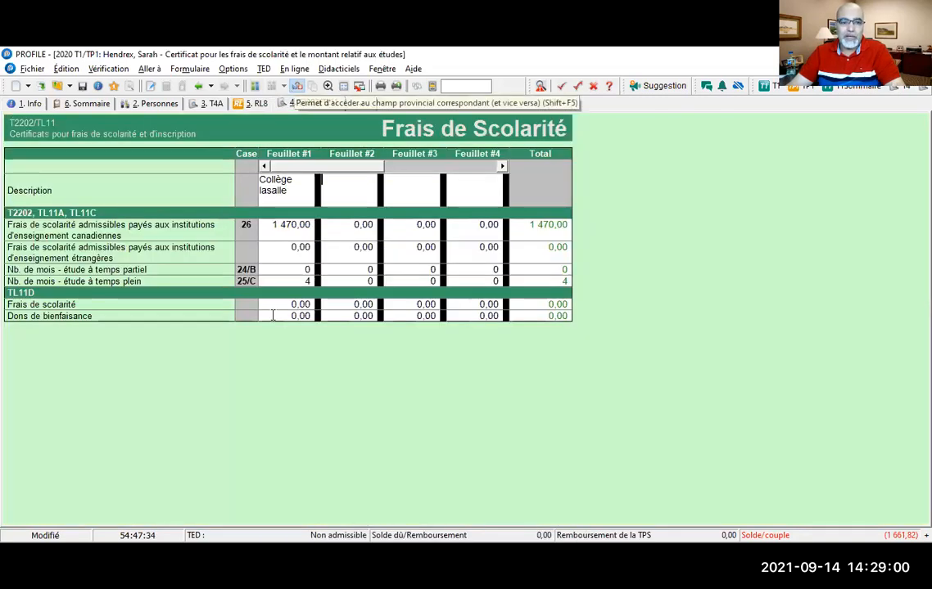
{"action": "type", "text": "50"}
{"action": "key", "text": "Return"}
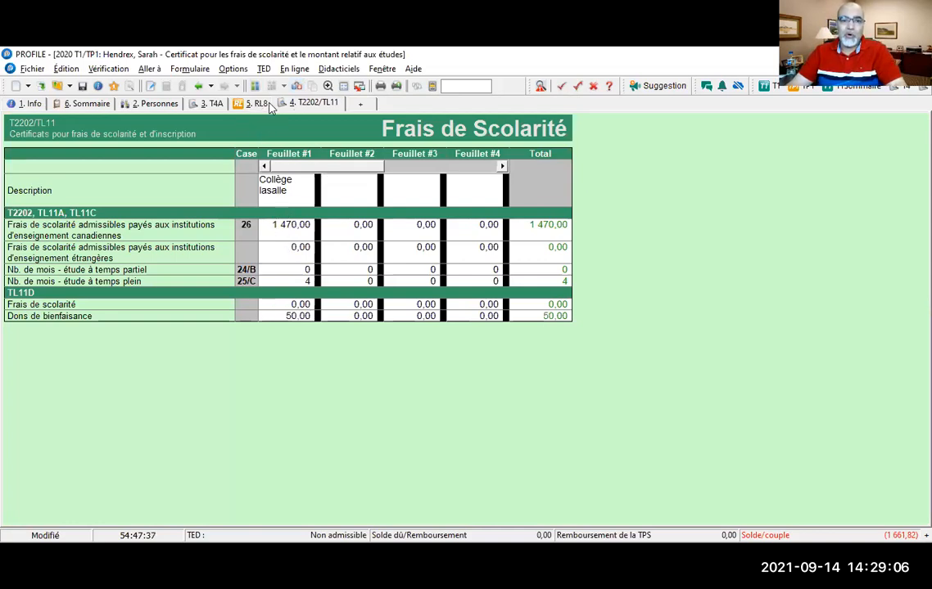
{"action": "left_click", "coordinate": [295, 86]}
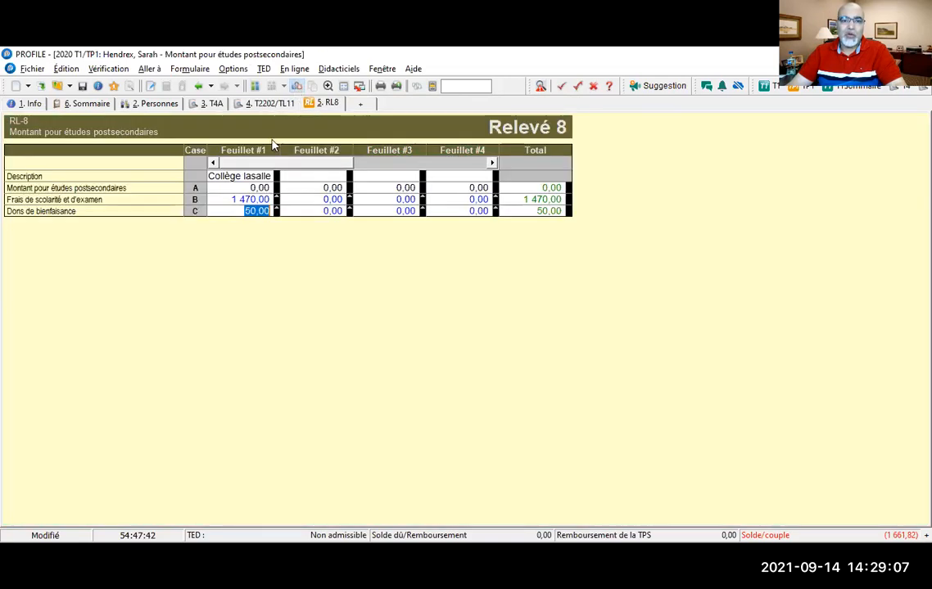
Set Feuillet #1's Montant pour études postsecondaires (case A) to 2 983 on the Relevé 8 and reopen the T2202/TL11.
{"action": "left_click", "coordinate": [245, 189]}
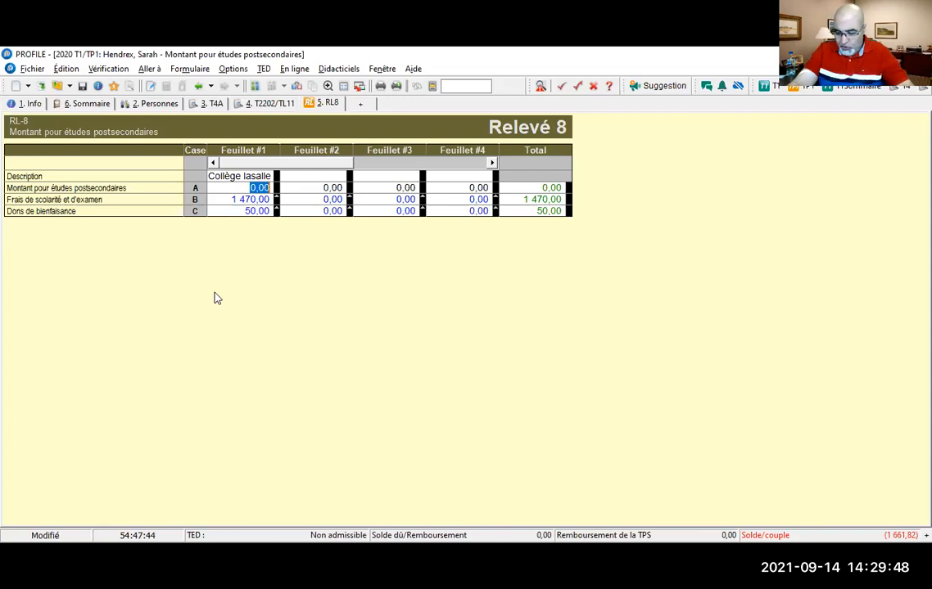
{"action": "type", "text": "2 983"}
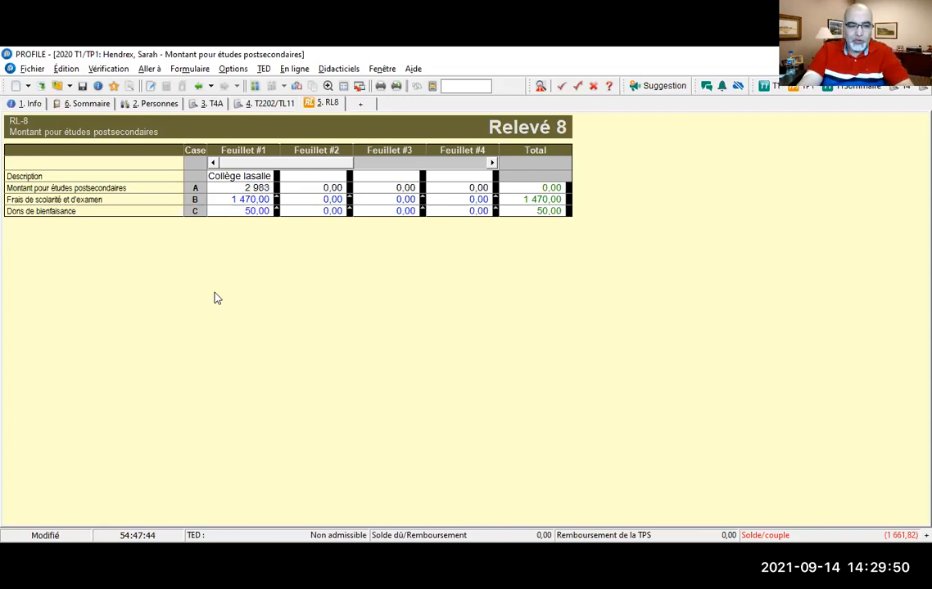
{"action": "key", "text": "Return"}
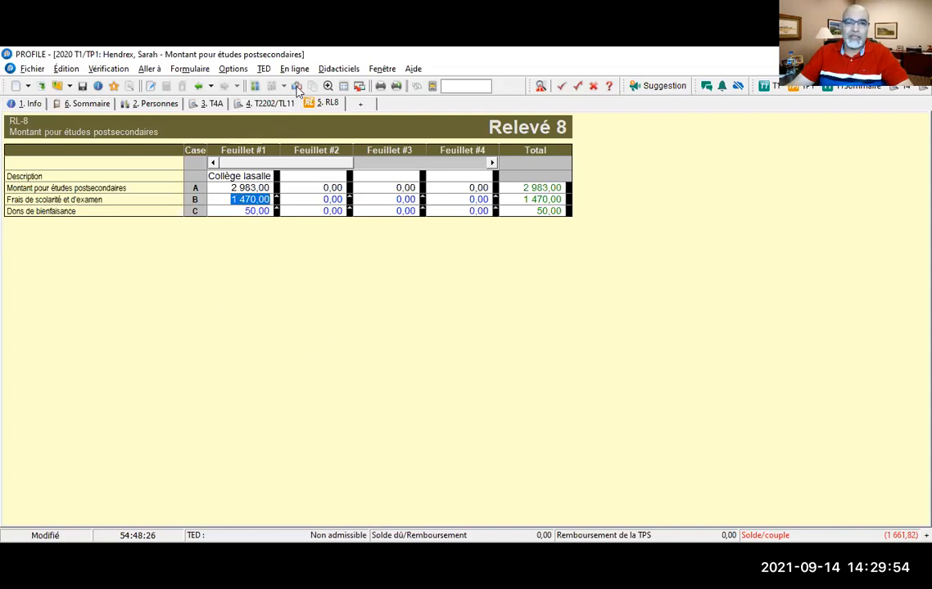
{"action": "left_click", "coordinate": [269, 103]}
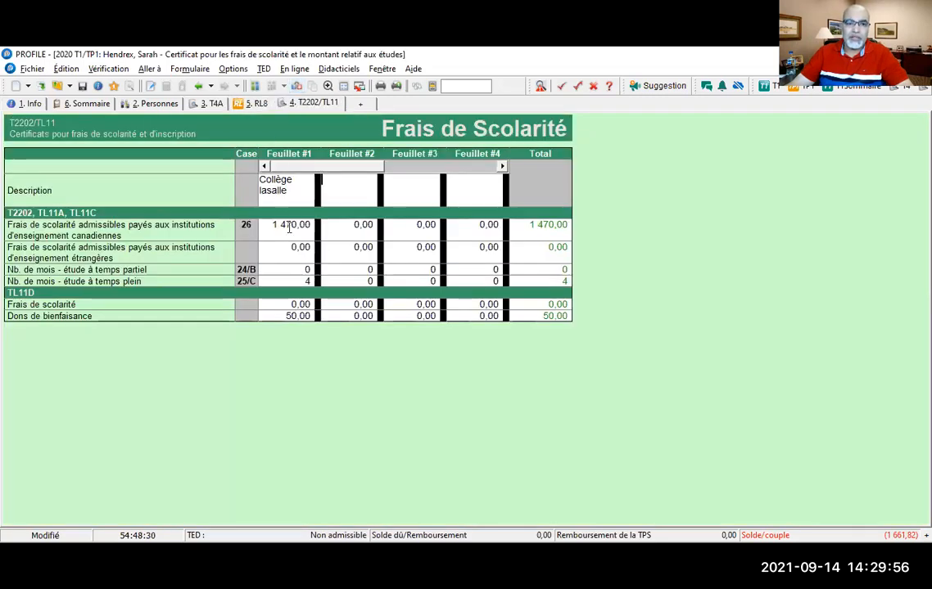
Review the first slip's eligible tuition fees, full-time study months and charitable donations on the T2202/TL11 form.
{"action": "left_click", "coordinate": [282, 226]}
{"action": "left_click", "coordinate": [287, 281]}
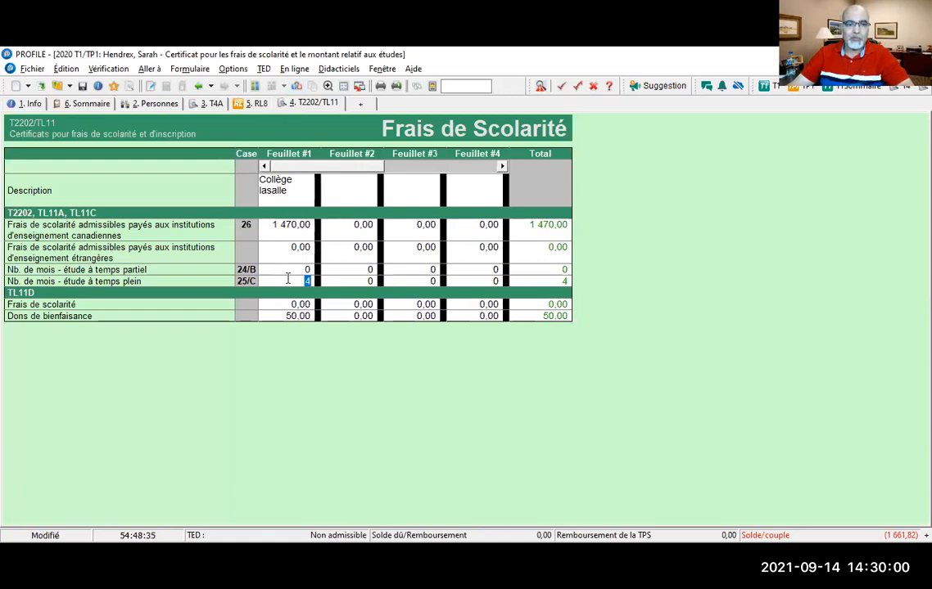
{"action": "left_click", "coordinate": [270, 317]}
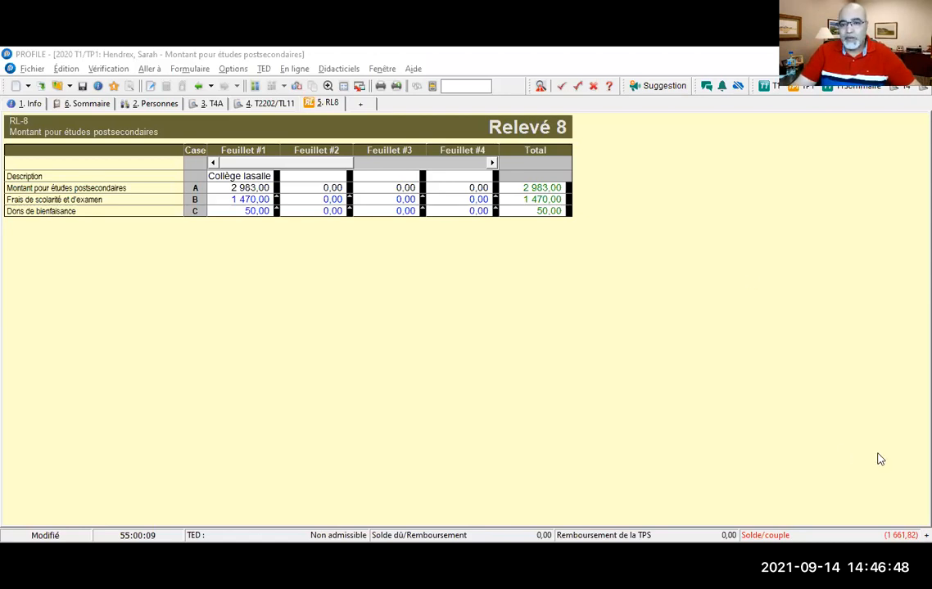
Switch from the Relevé 8 form to the same form in the spouse's coupled return.
{"action": "left_click", "coordinate": [540, 328]}
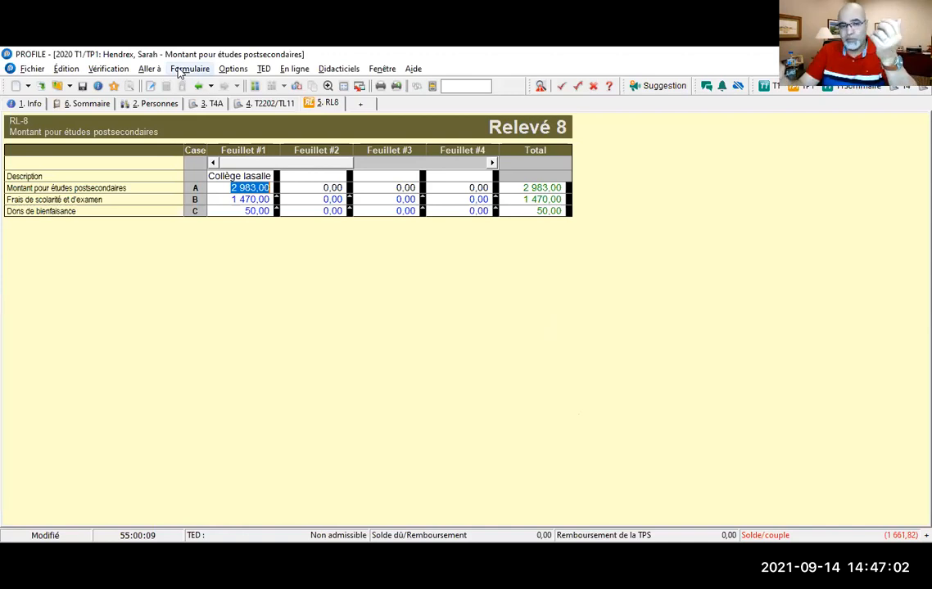
{"action": "left_click", "coordinate": [255, 86]}
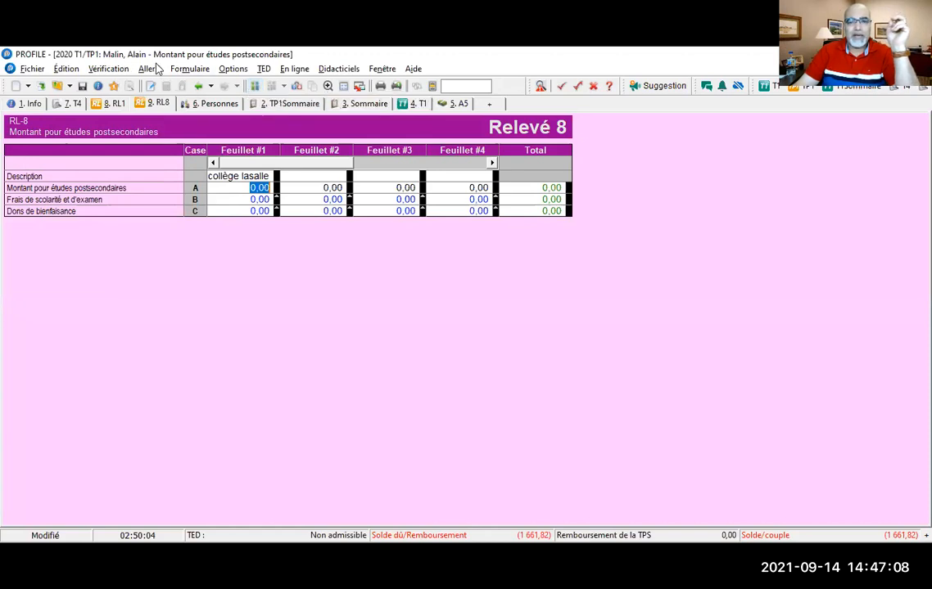
{"action": "left_click", "coordinate": [456, 85]}
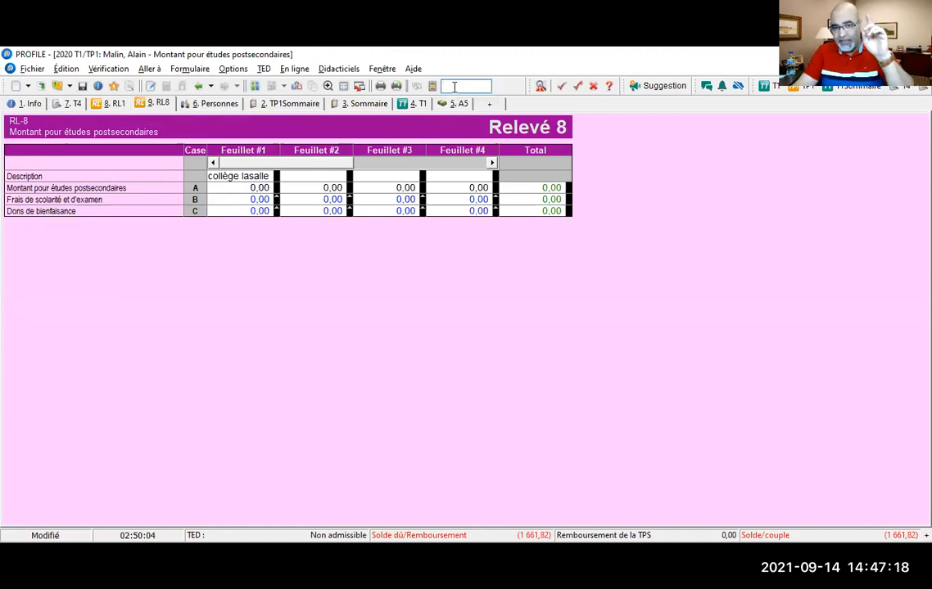
{"action": "type", "text": "fr"}
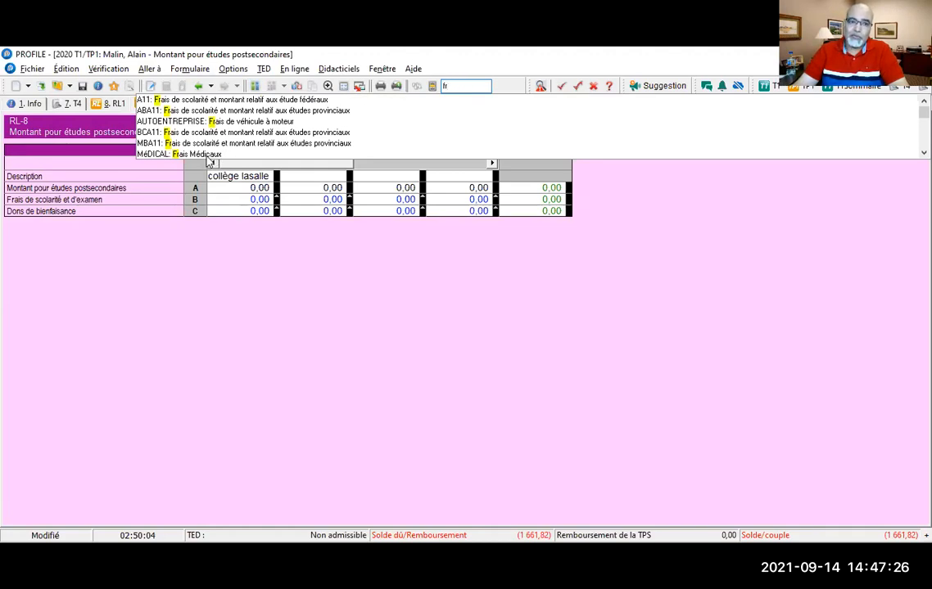
{"action": "left_click", "coordinate": [200, 154]}
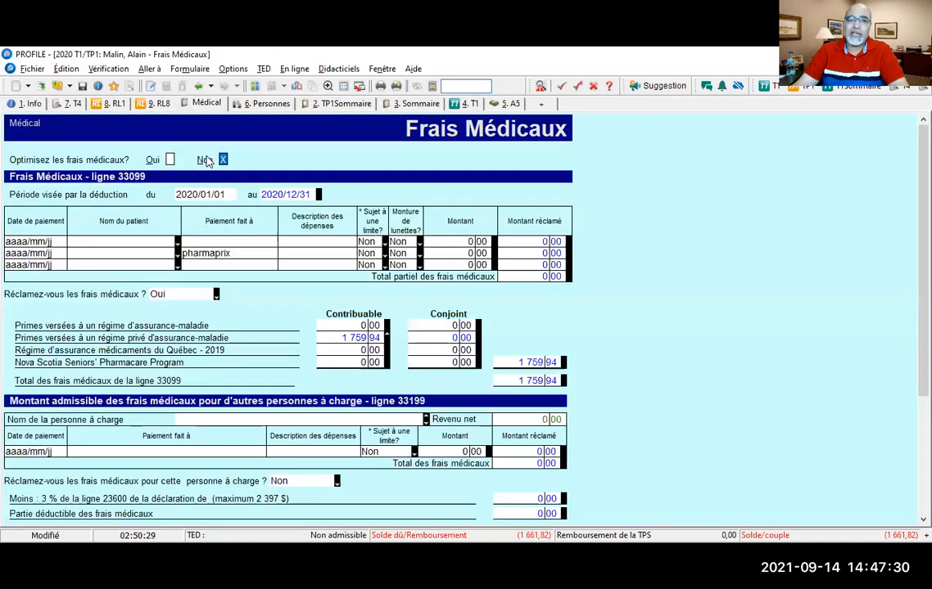
{"action": "right_click", "coordinate": [617, 235]}
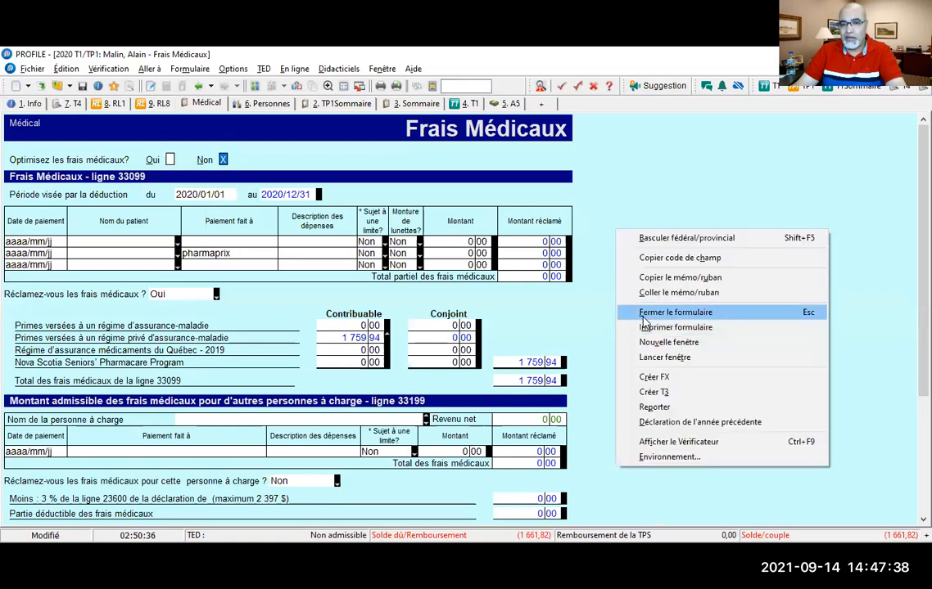
{"action": "left_click", "coordinate": [644, 317]}
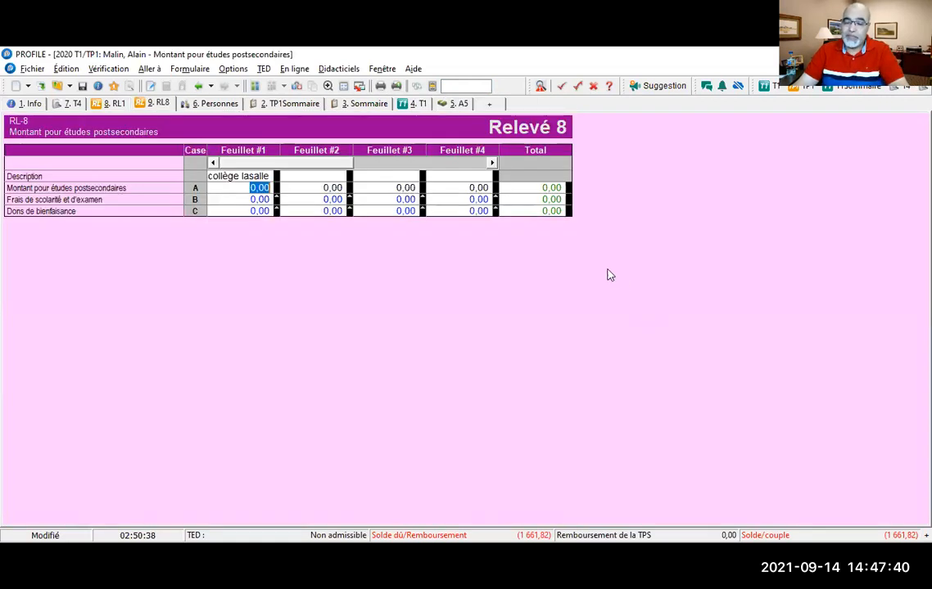
Find and open the Frais Médicaux form, and set the medical expense optimization option to Oui.
{"action": "left_click", "coordinate": [459, 87]}
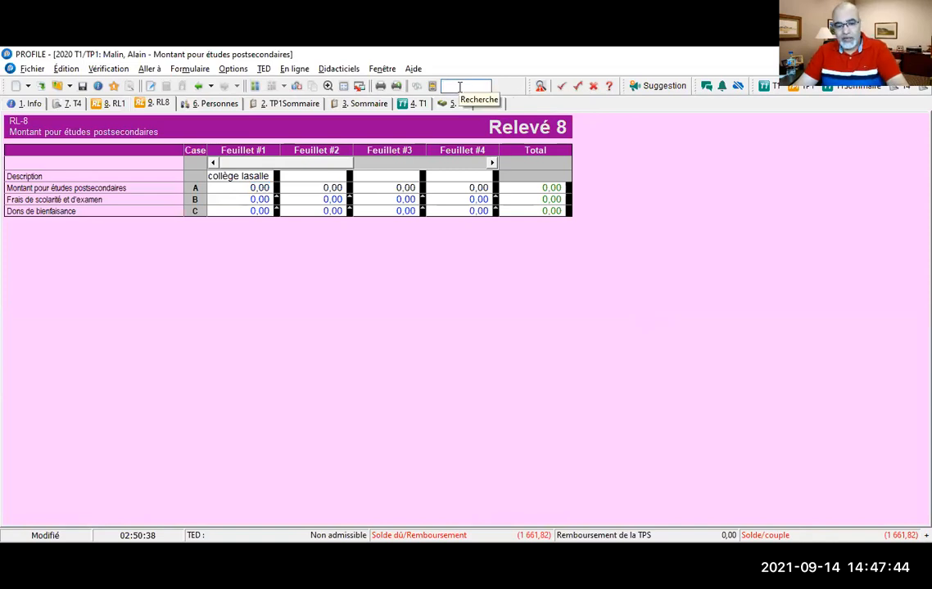
{"action": "type", "text": "fr"}
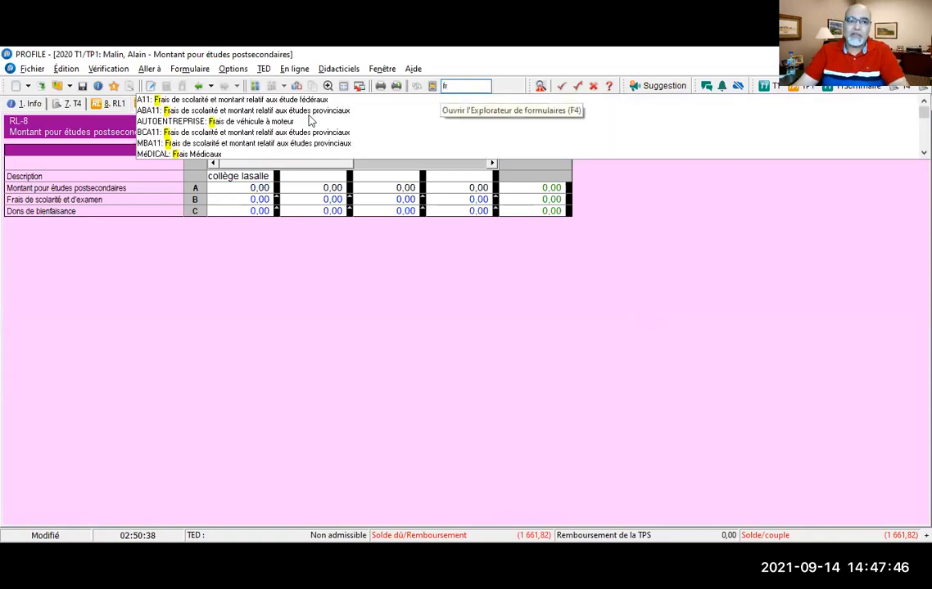
{"action": "left_click", "coordinate": [214, 154]}
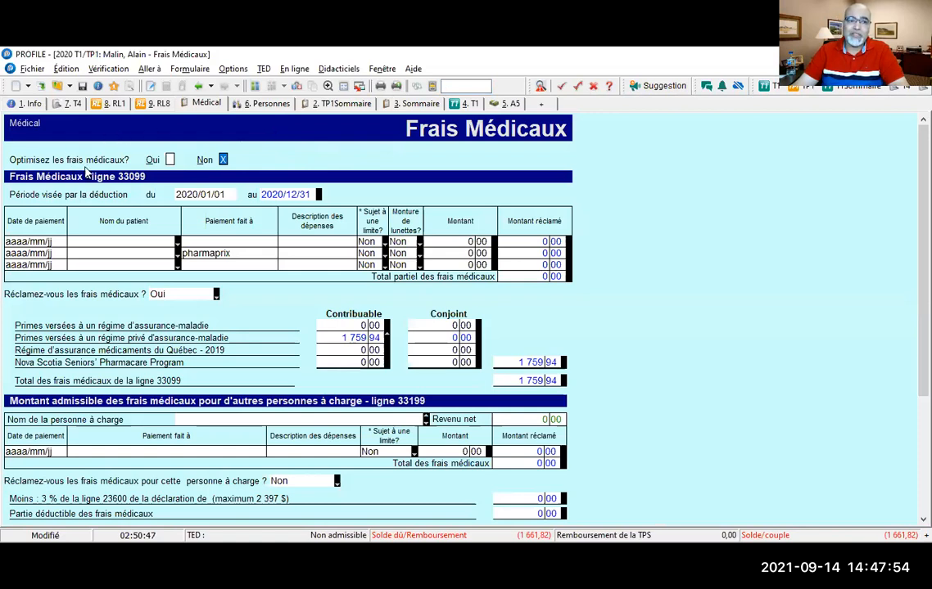
{"action": "left_click", "coordinate": [169, 160]}
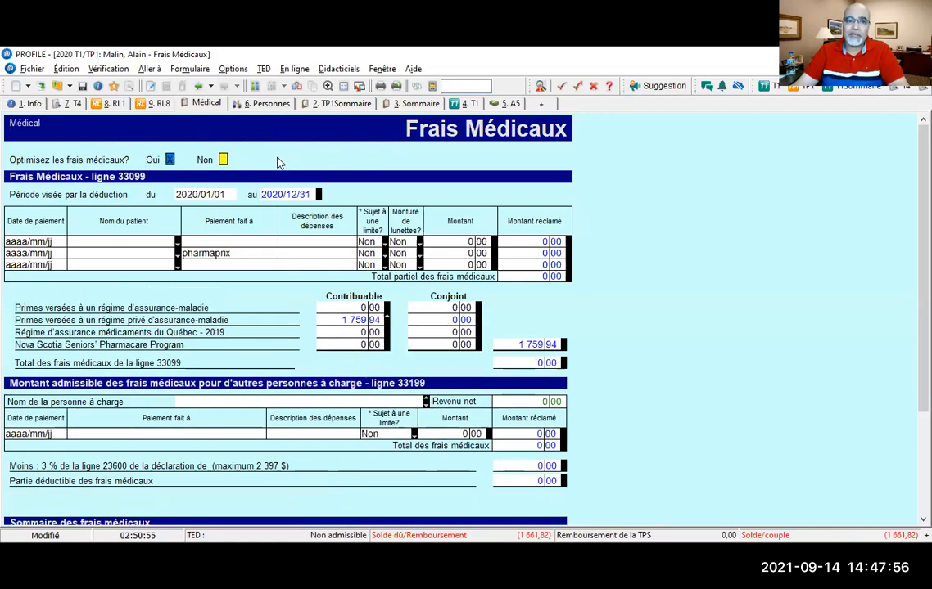
{"action": "mouse_move", "coordinate": [227, 164]}
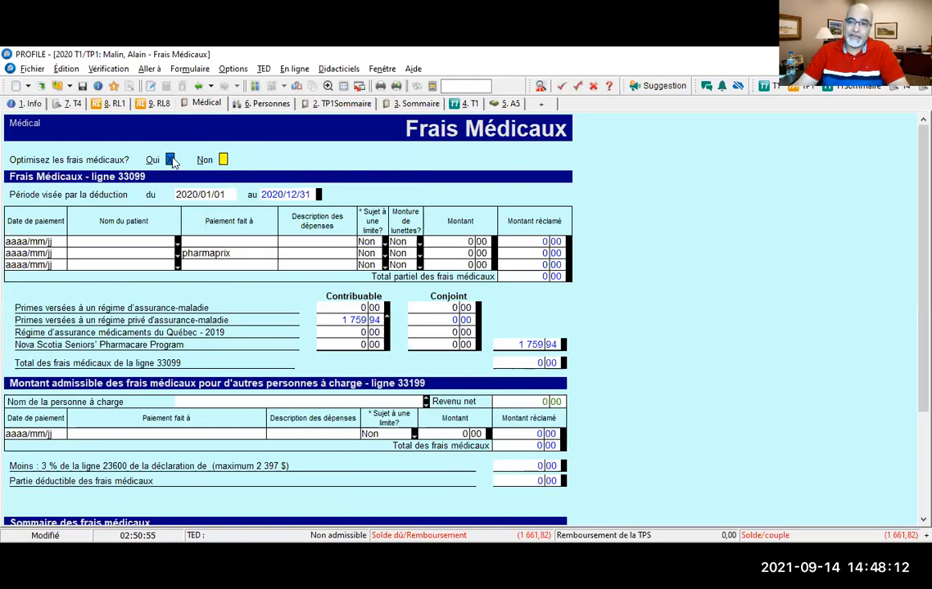
{"action": "mouse_move", "coordinate": [172, 162]}
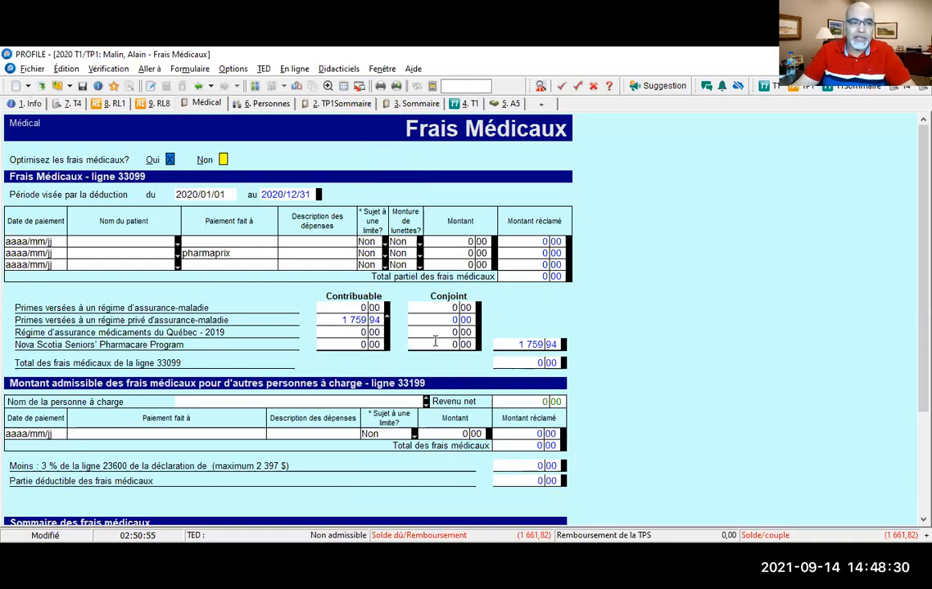
In the first line 33099 expense row, enter the payment date 2020/12/31 and choose the third listed family member as patient.
{"action": "left_click", "coordinate": [36, 239]}
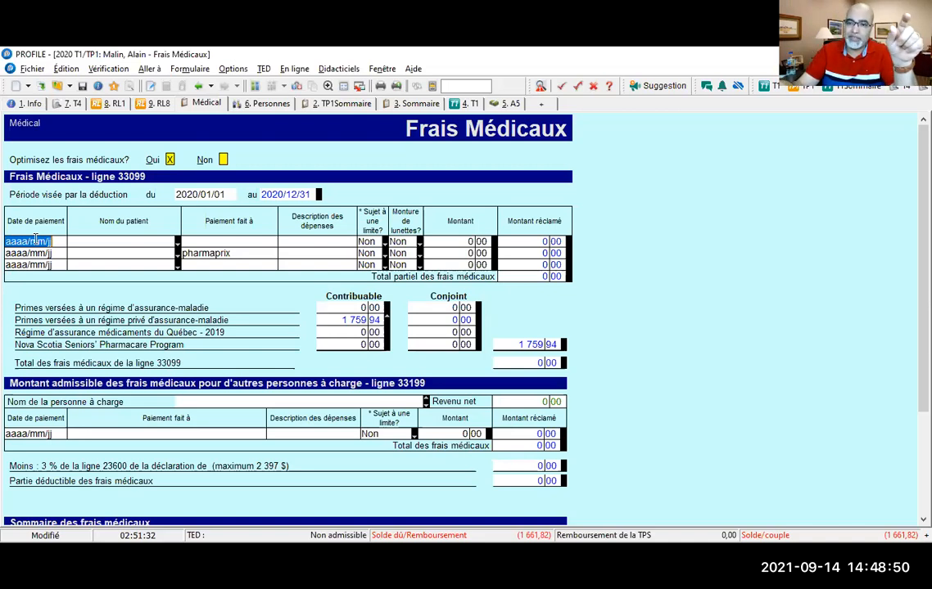
{"action": "type", "text": "2020/"}
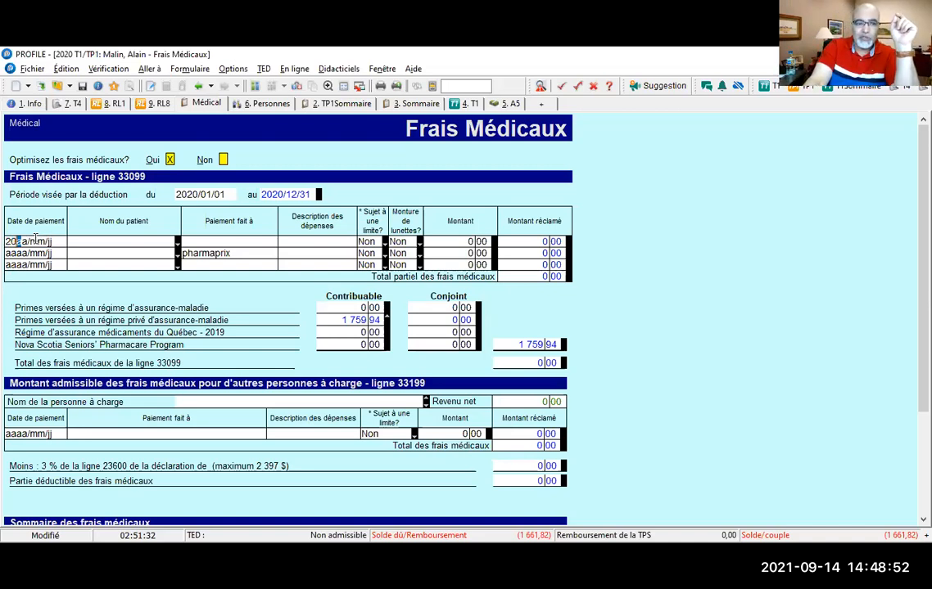
{"action": "type", "text": "12/31"}
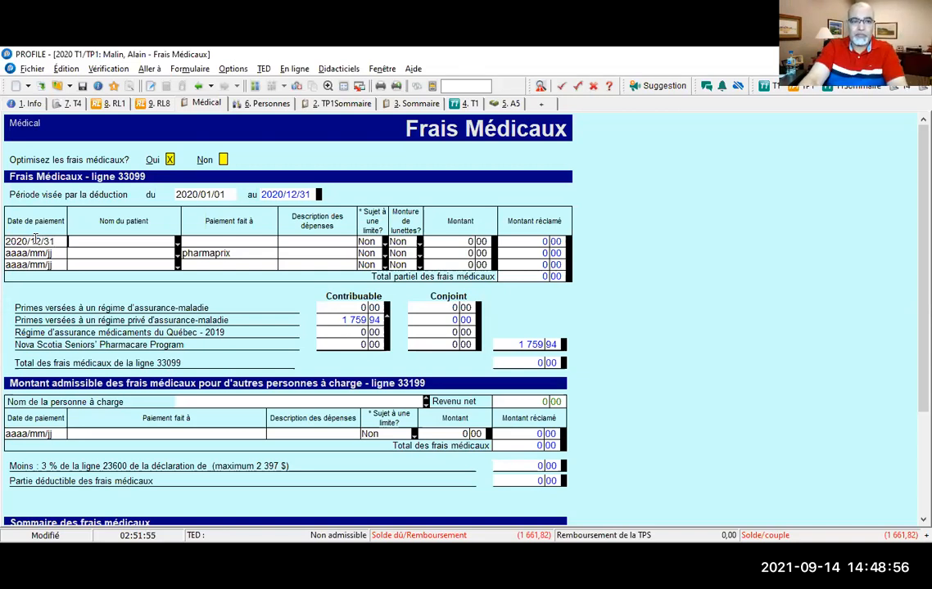
{"action": "left_click", "coordinate": [177, 242]}
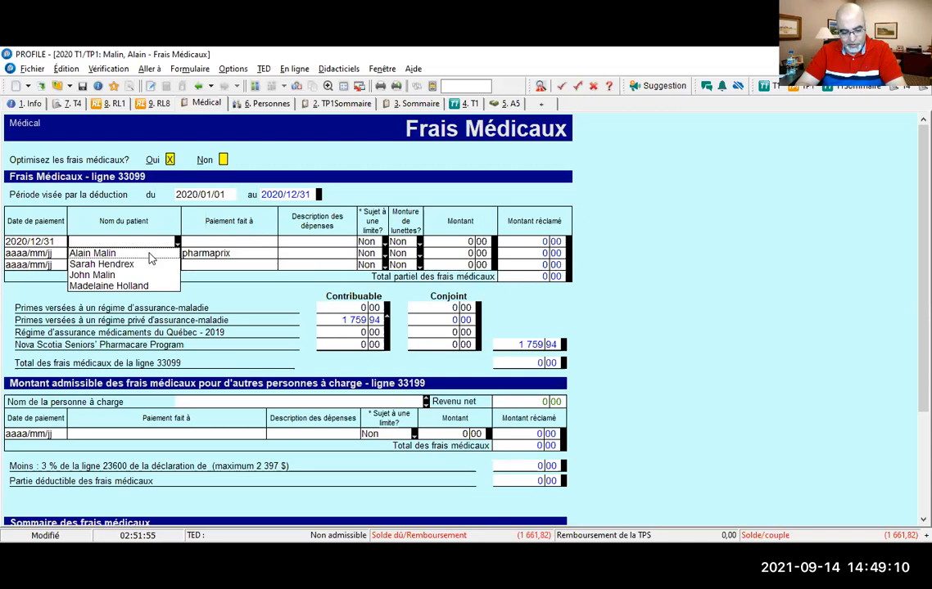
{"action": "left_click", "coordinate": [102, 275]}
Set the first medical expense's amount to 1 000,00, leaving its payee and description blank.
{"action": "left_click", "coordinate": [270, 244]}
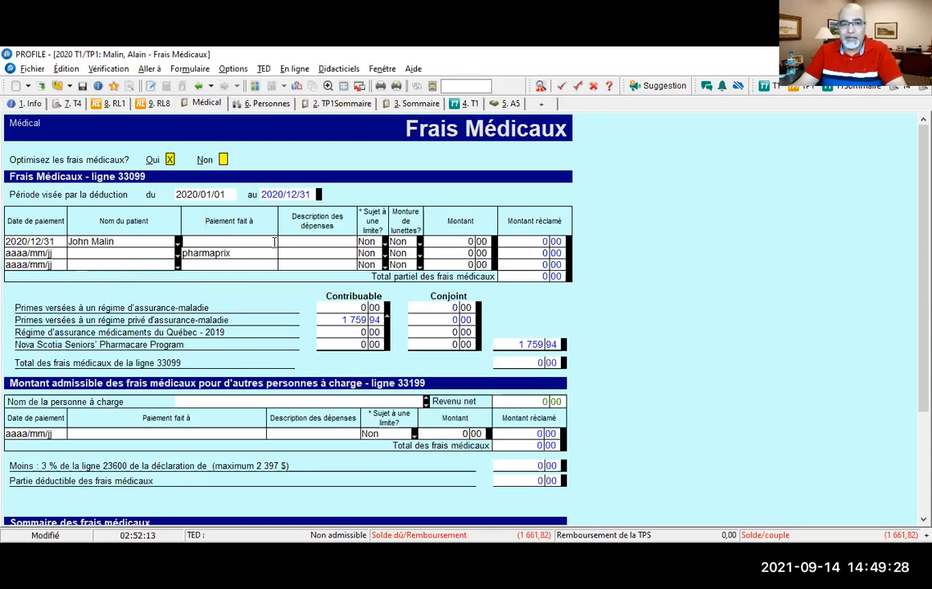
{"action": "key", "text": "Tab"}
{"action": "key", "text": "Tab"}
{"action": "key", "text": "Tab"}
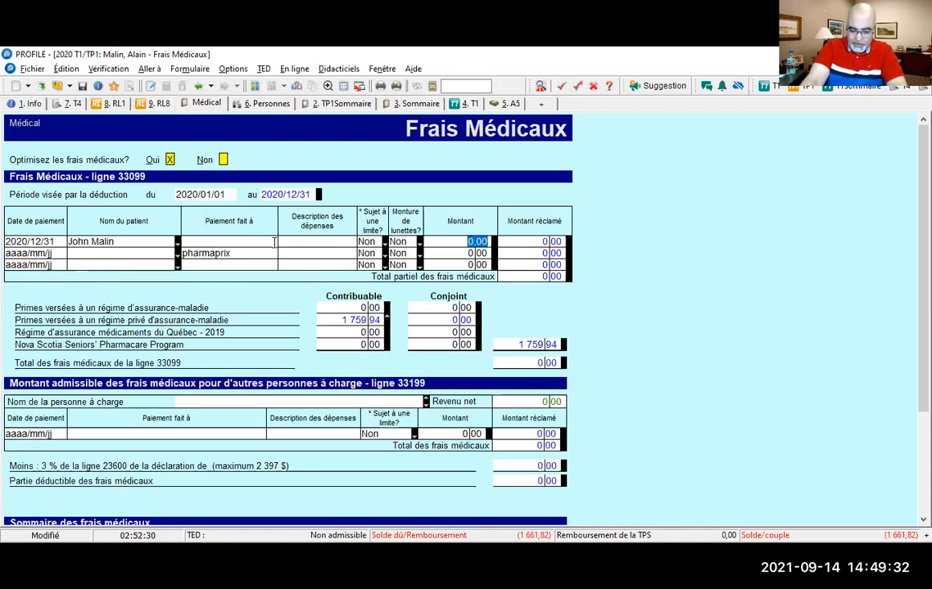
{"action": "type", "text": "1000"}
{"action": "key", "text": "Tab"}
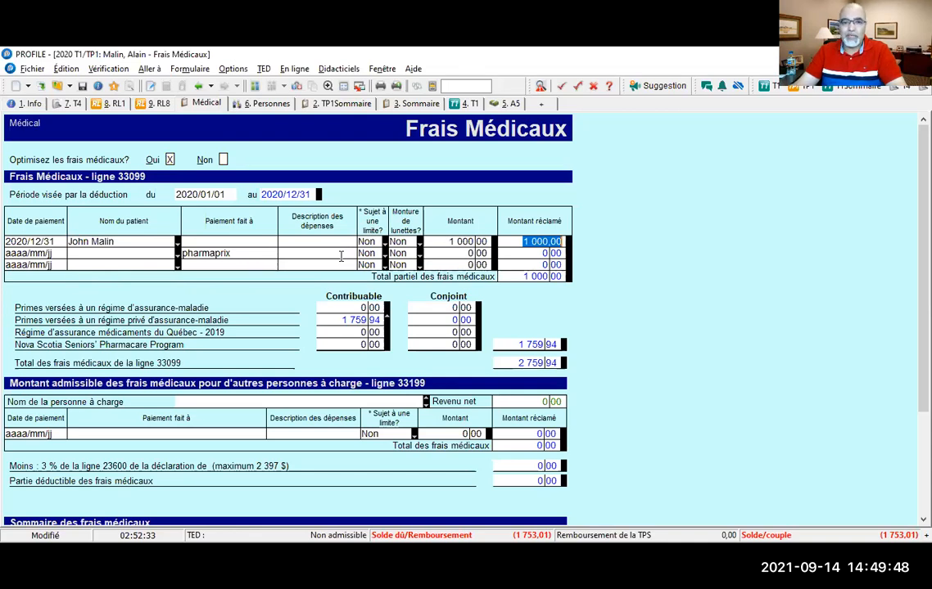
In the second expense row, enter the payment date 2020/12/31 and choose the fourth listed family member as patient.
{"action": "left_click", "coordinate": [33, 254]}
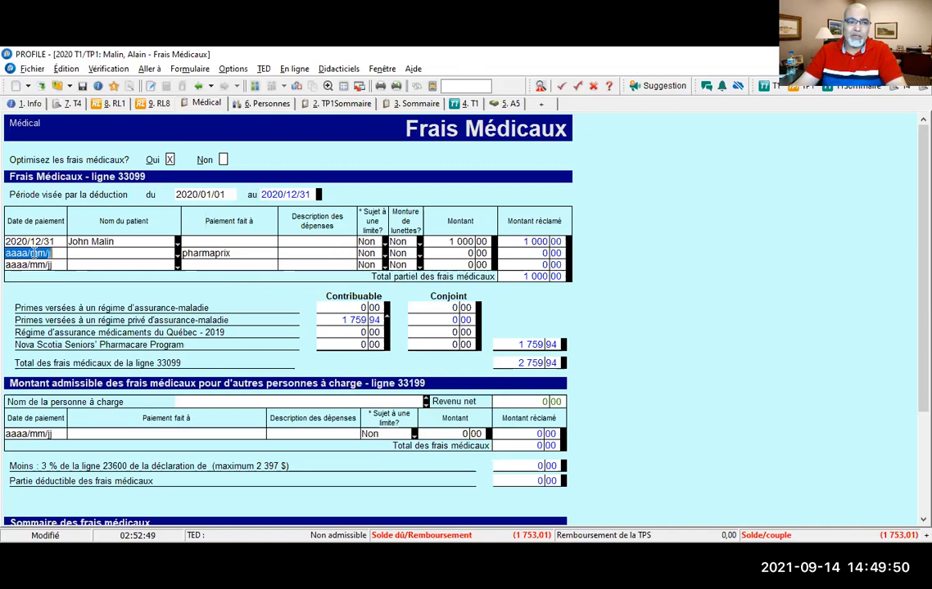
{"action": "type", "text": "2020/12/31"}
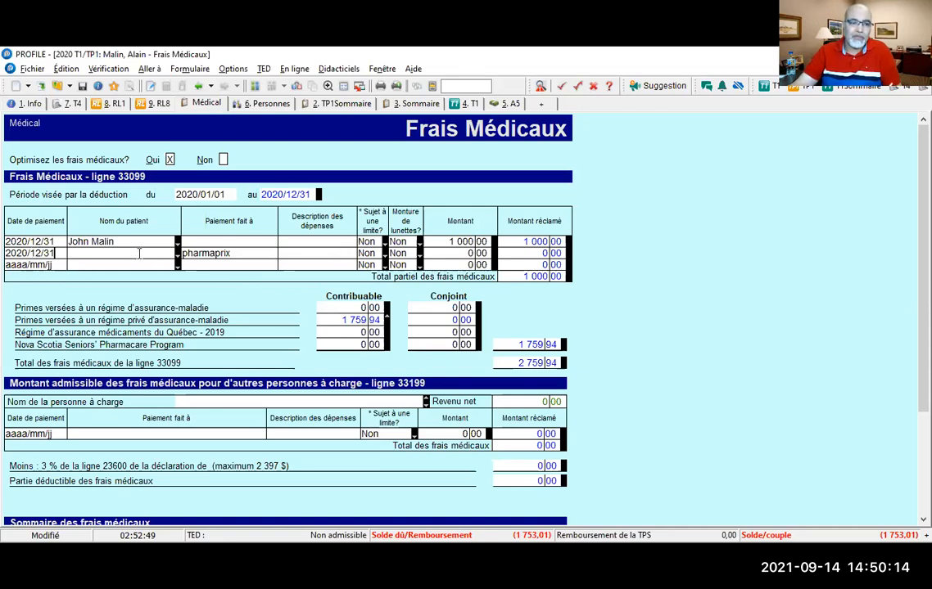
{"action": "left_click", "coordinate": [175, 253]}
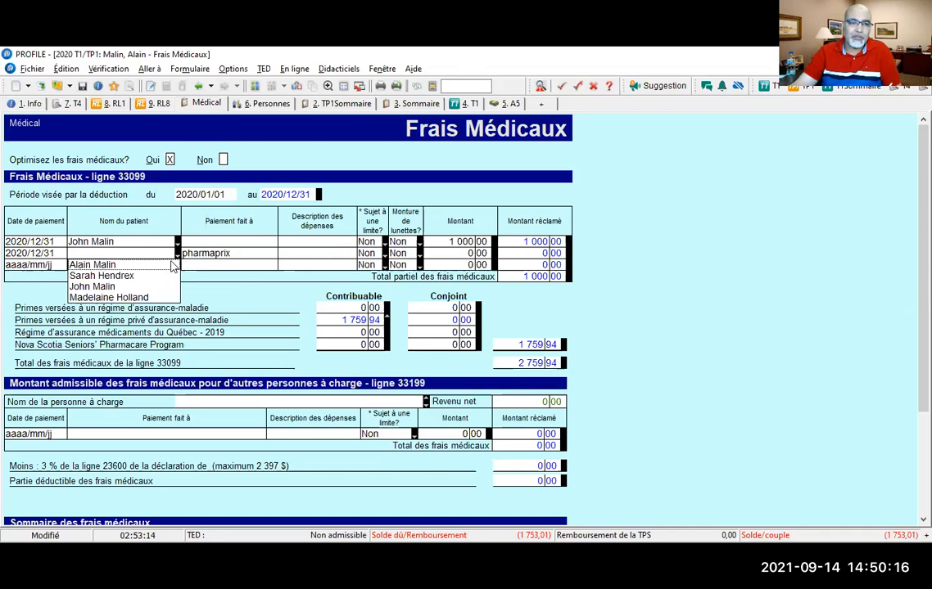
{"action": "left_click", "coordinate": [140, 299]}
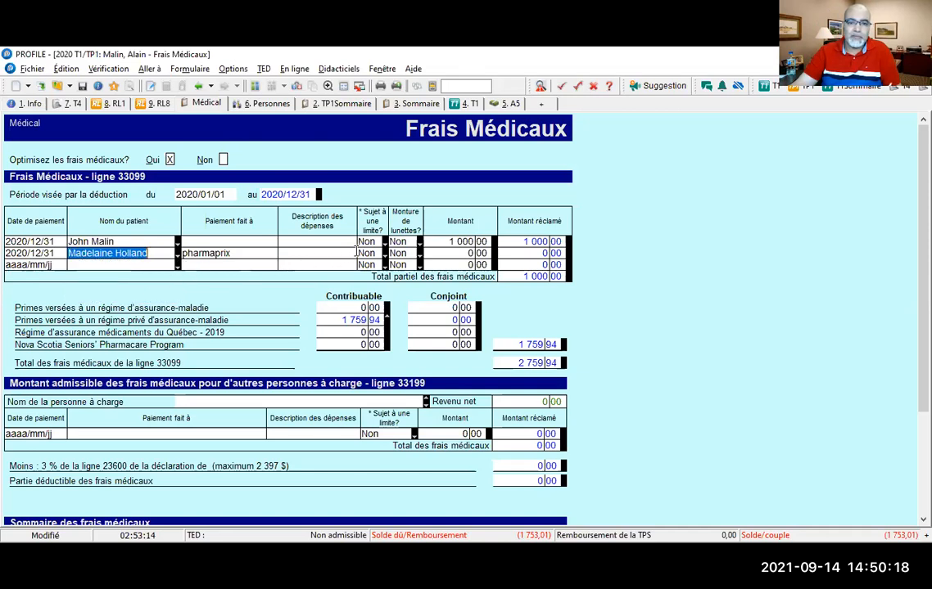
Clear the payee pharmaprix from the second expense row and set its amount to 350,35.
{"action": "left_click", "coordinate": [229, 256]}
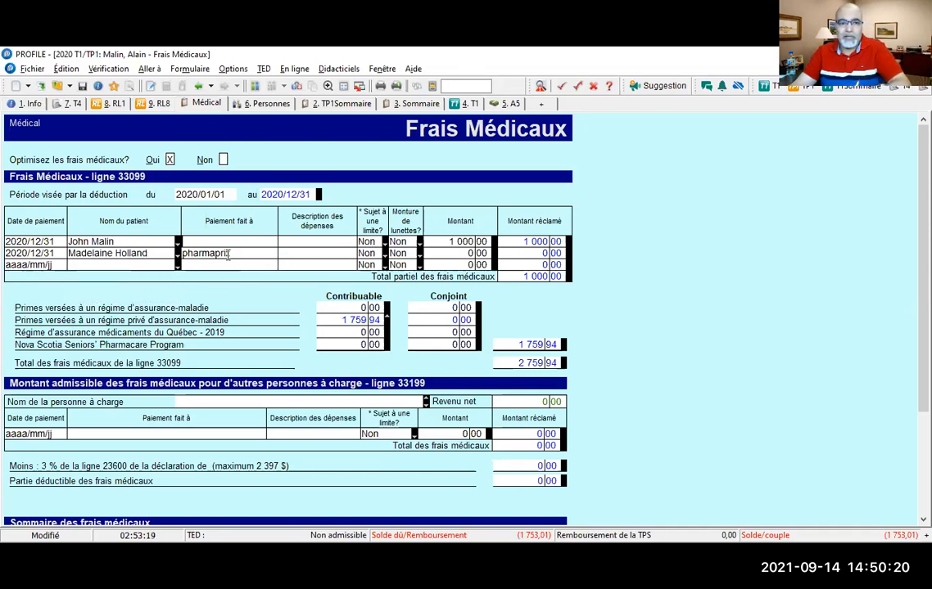
{"action": "double_click", "coordinate": [229, 254]}
{"action": "key", "text": "Delete"}
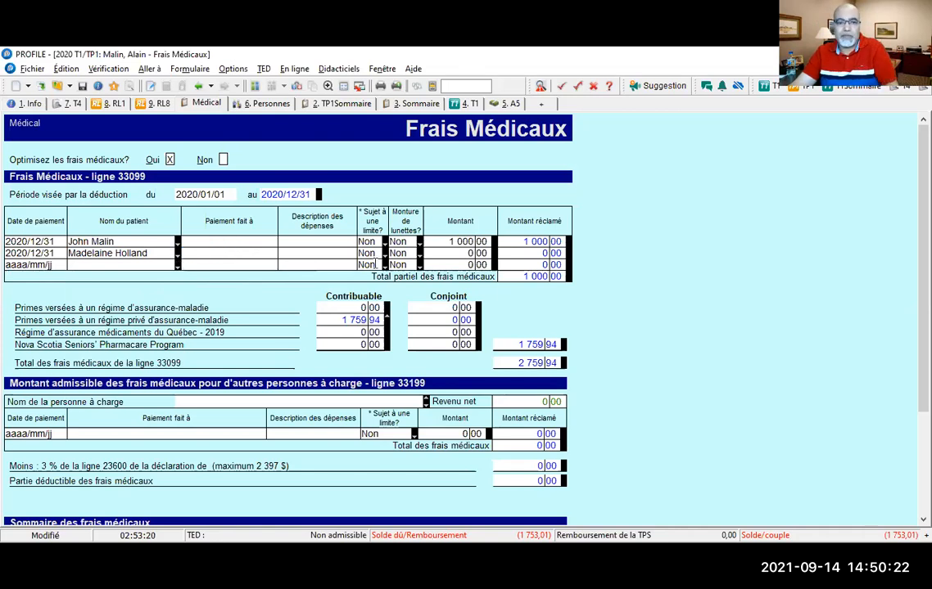
{"action": "left_click", "coordinate": [453, 255]}
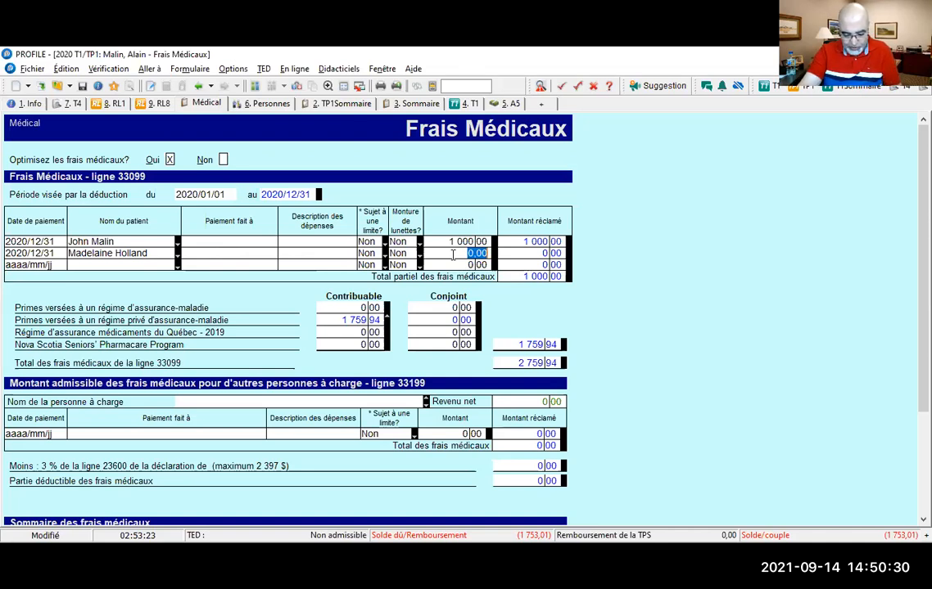
{"action": "type", "text": "350,35"}
{"action": "key", "text": "Tab"}
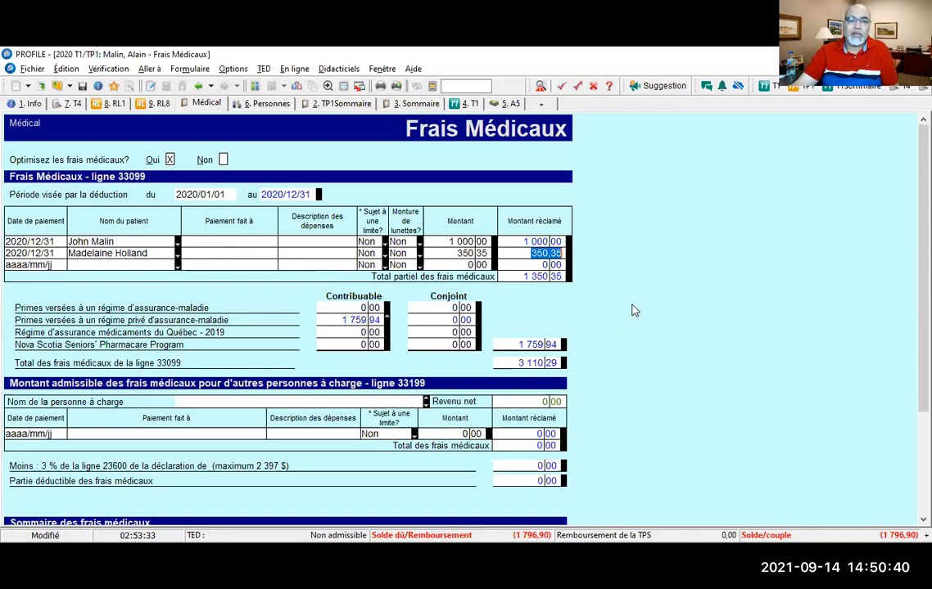
Set the third medical expense row's payment date to 2020/12/31.
{"action": "left_click", "coordinate": [141, 266]}
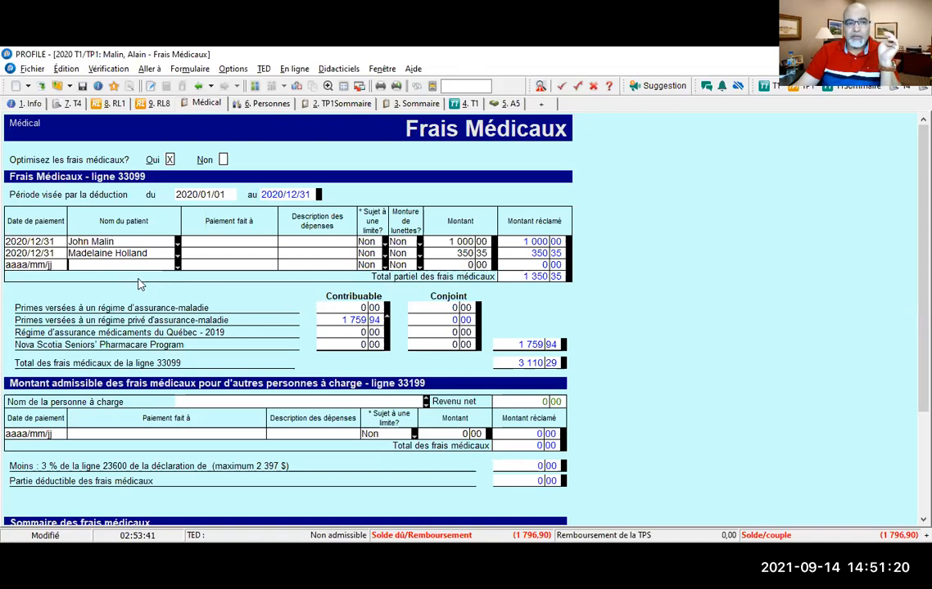
{"action": "left_click", "coordinate": [51, 265]}
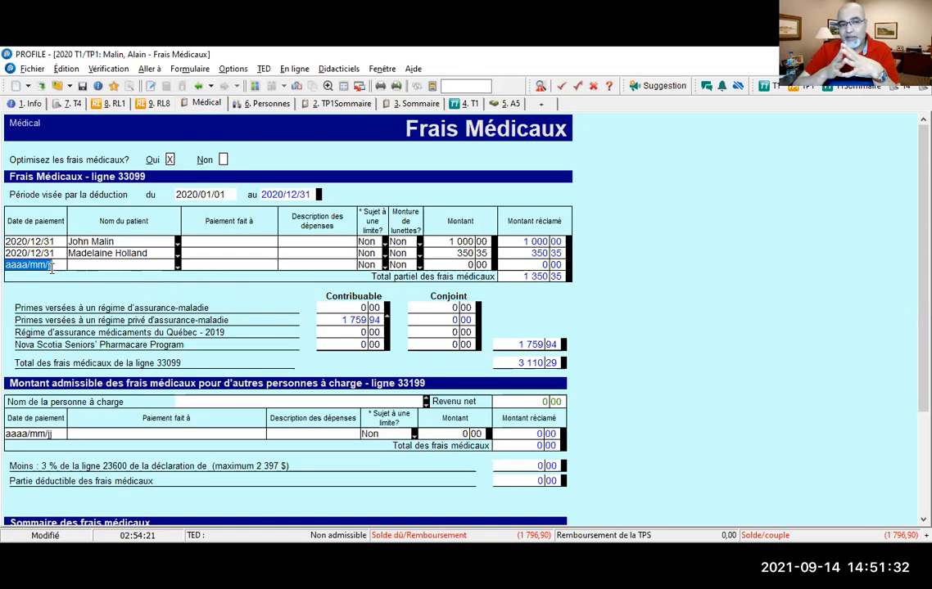
{"action": "type", "text": "2020/1"}
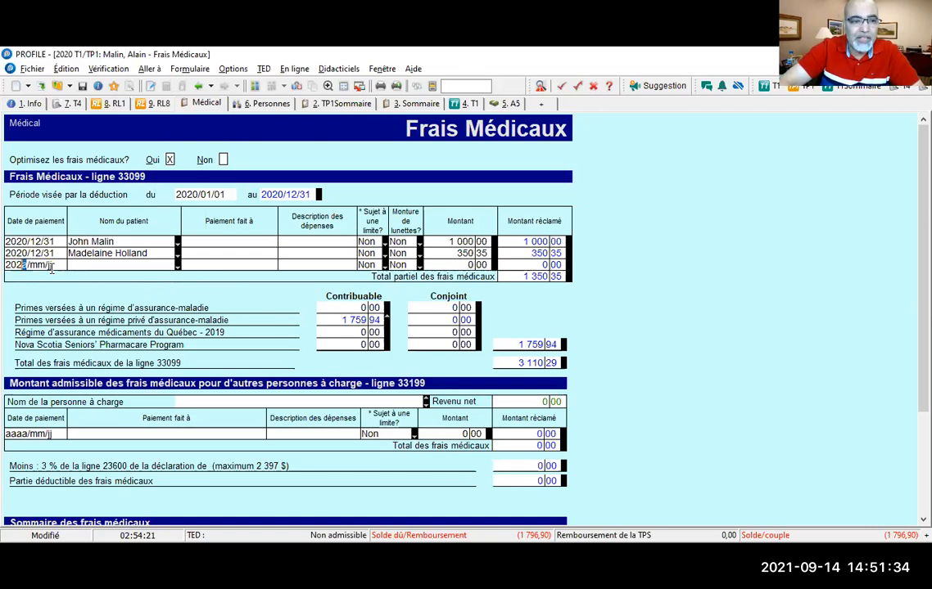
{"action": "type", "text": "2/31"}
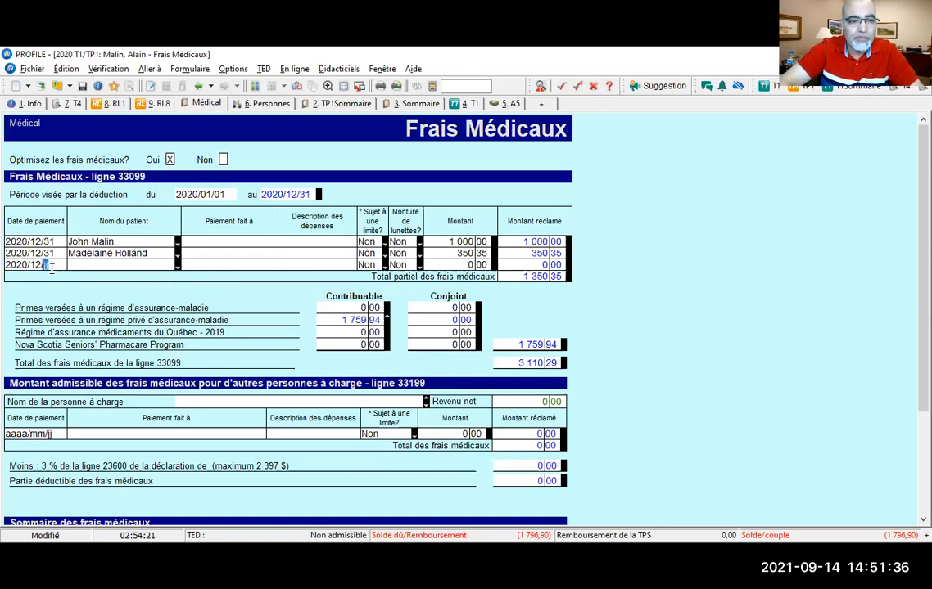
{"action": "key", "text": "Tab"}
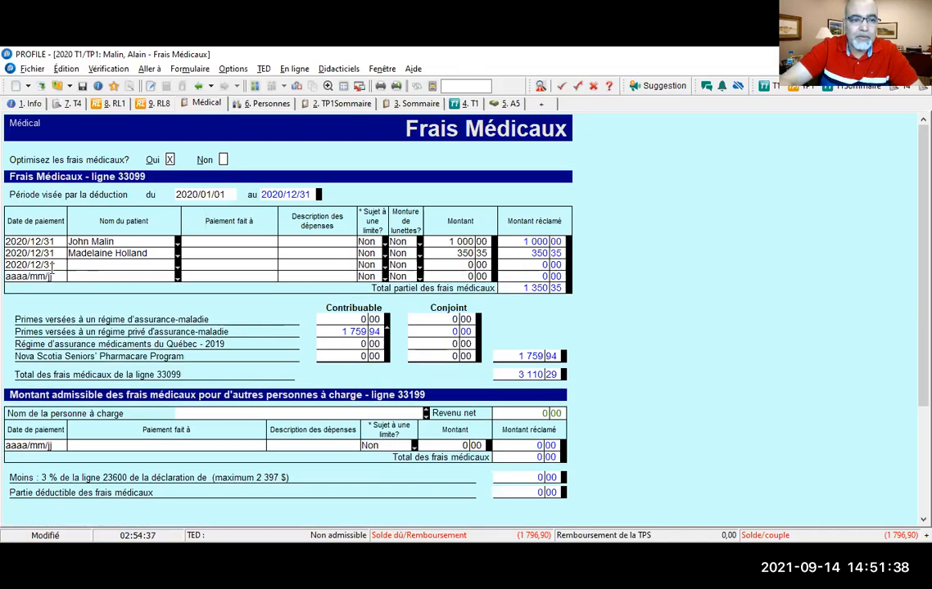
In the third expense row, choose the first listed family member as patient and set the amount to 2 000,00.
{"action": "left_click", "coordinate": [177, 267]}
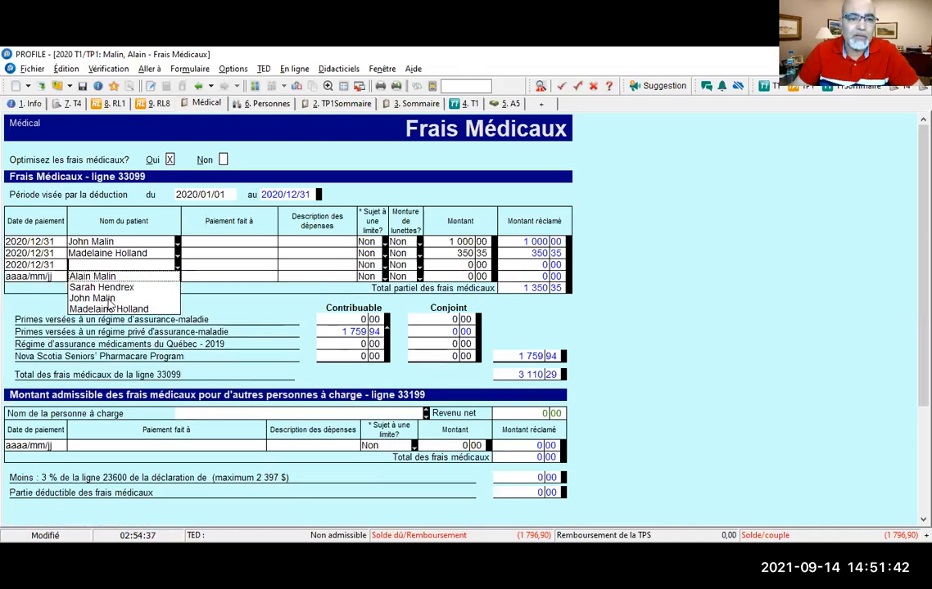
{"action": "left_click", "coordinate": [105, 278]}
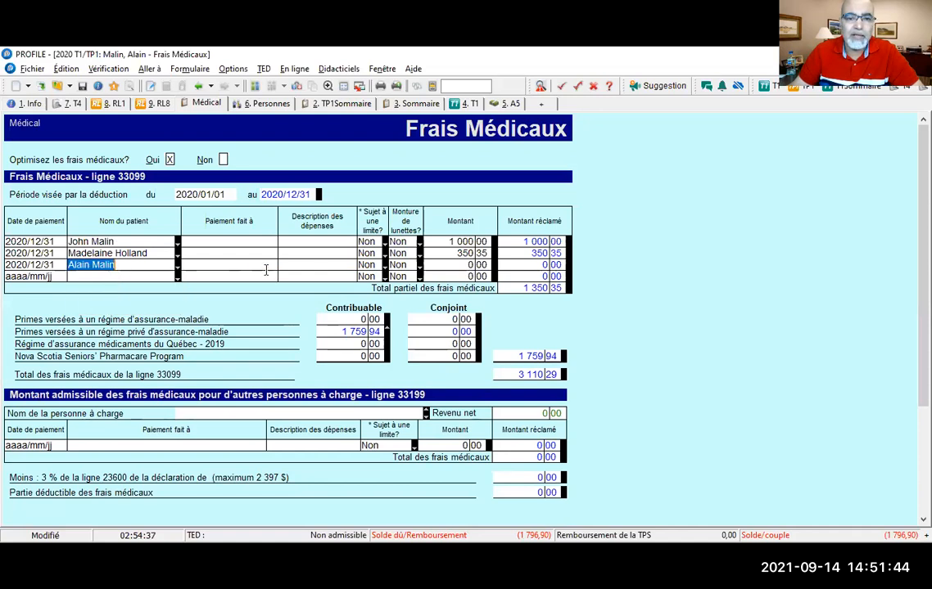
{"action": "left_click", "coordinate": [461, 265]}
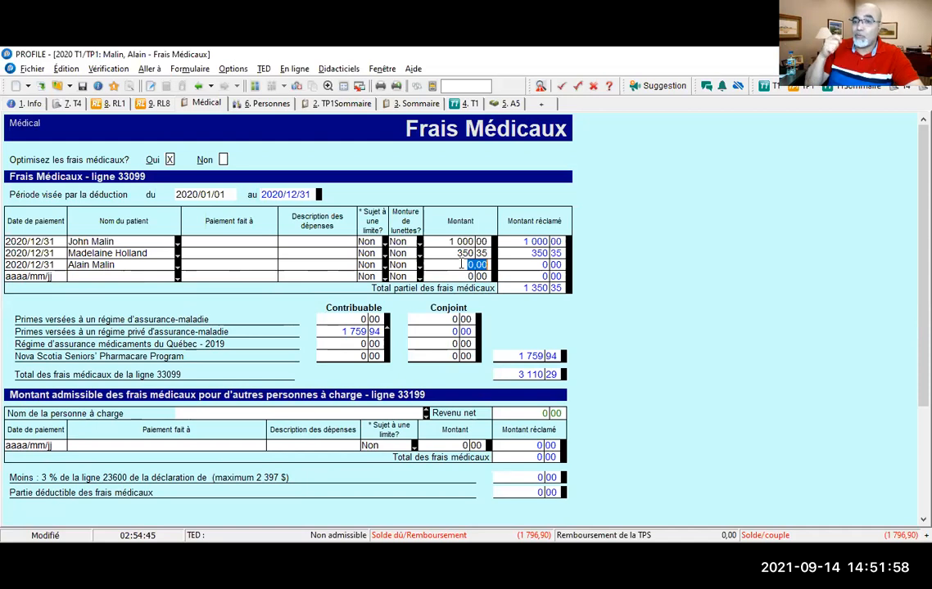
{"action": "type", "text": "2000"}
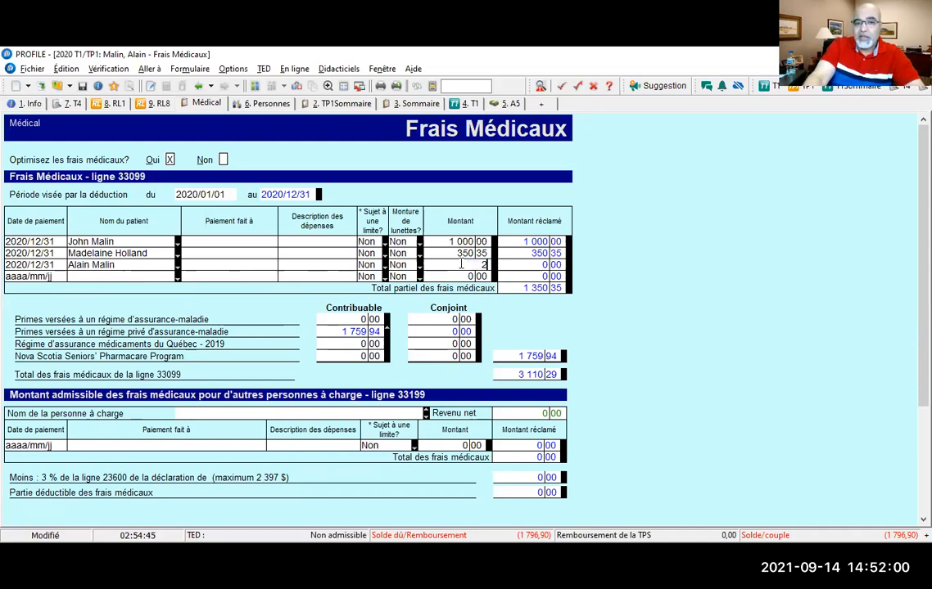
{"action": "key", "text": "Tab"}
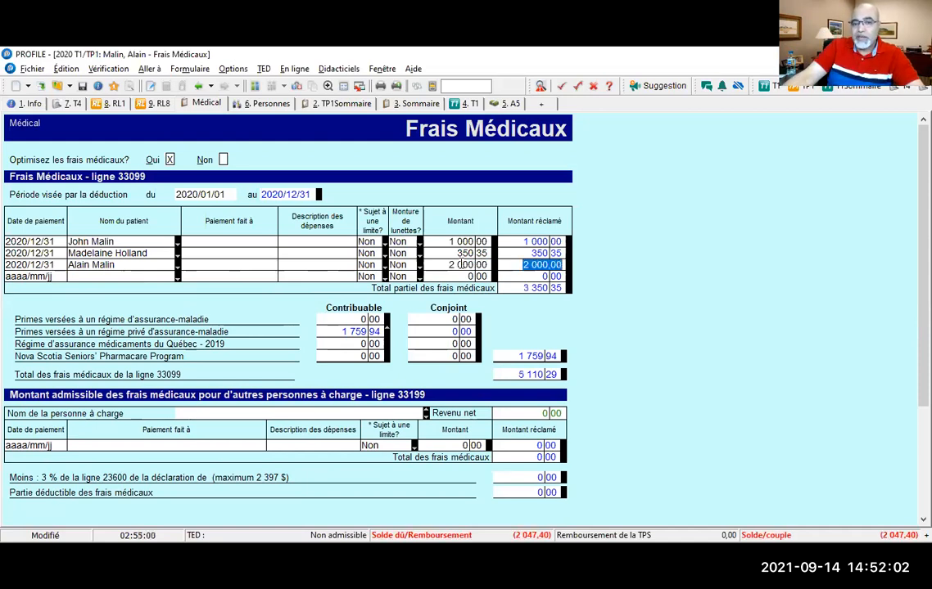
Try the amounts 1 000,00, 4 000,00 and 3 000,00 in the third medical expense row.
{"action": "key", "text": "shift+Tab"}
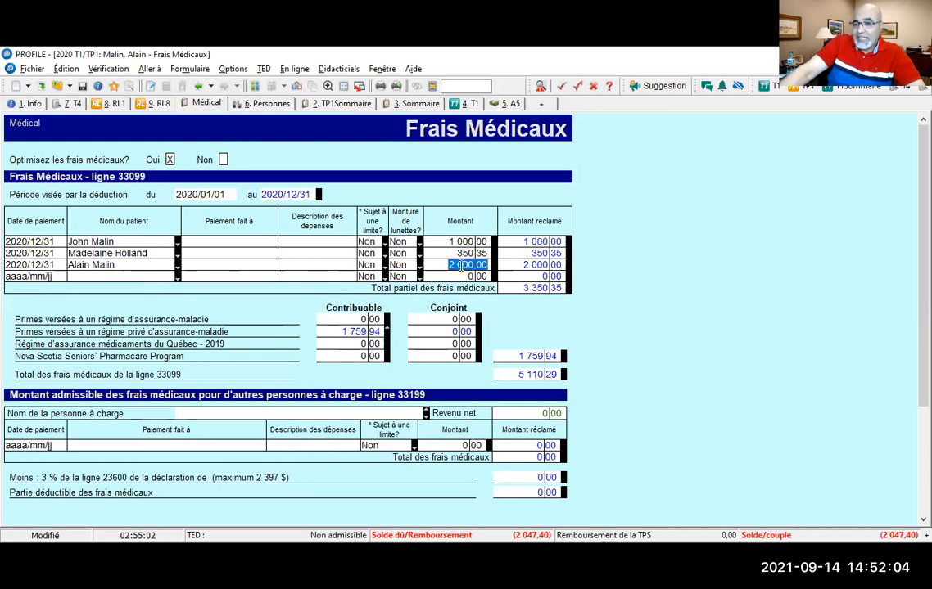
{"action": "type", "text": "1000"}
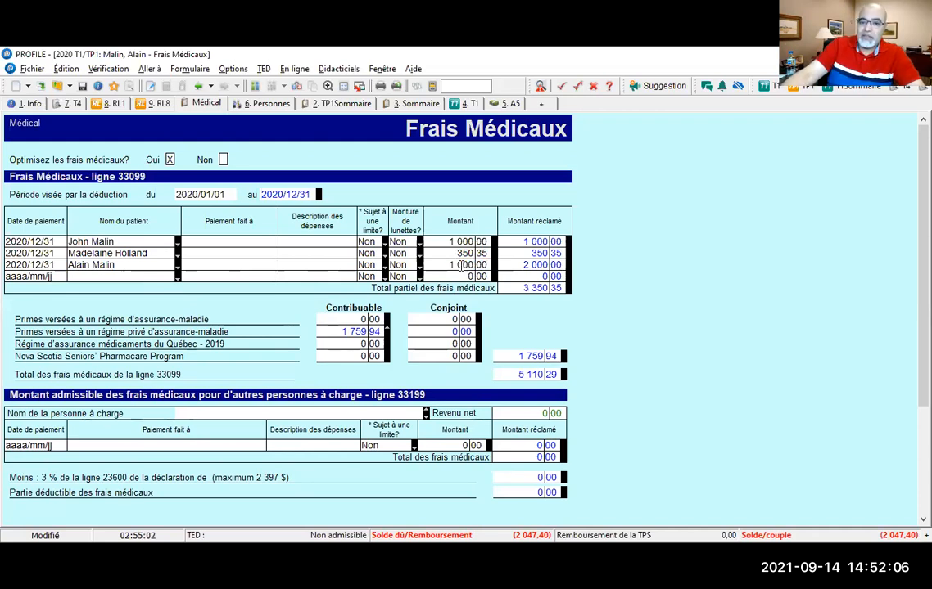
{"action": "key", "text": "Tab"}
{"action": "key", "text": "shift+Tab"}
{"action": "type", "text": "4000"}
{"action": "key", "text": "Tab"}
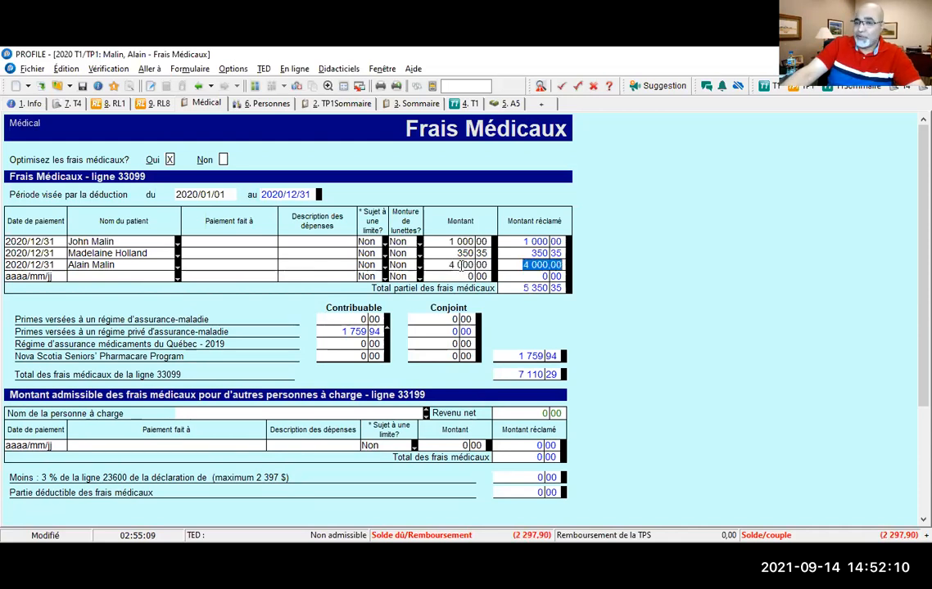
{"action": "key", "text": "shift+Tab"}
{"action": "type", "text": "3 000"}
{"action": "key", "text": "Tab"}
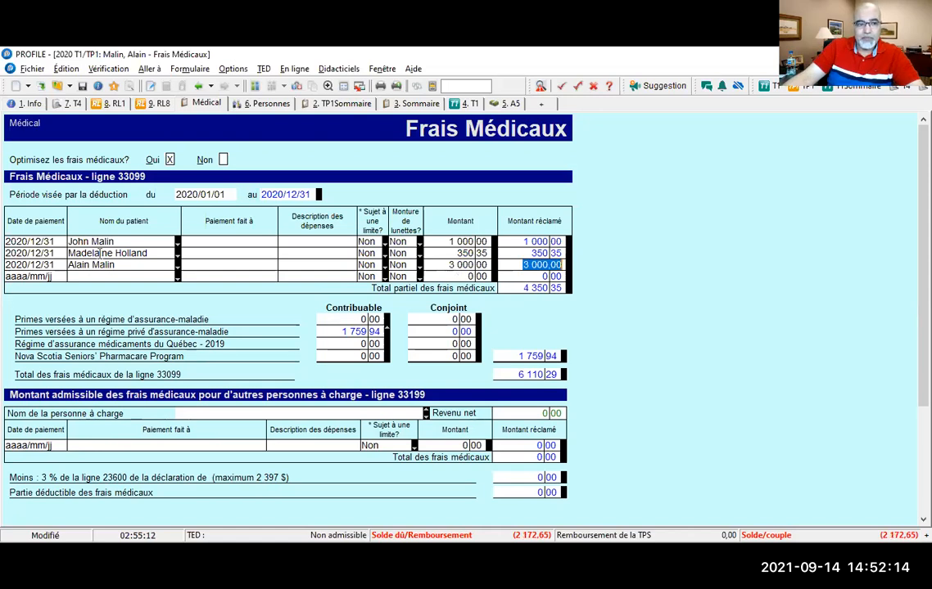
Clear the payment date, patient and amount from the third medical expense row.
{"action": "left_click", "coordinate": [50, 264]}
{"action": "key", "text": "Delete"}
{"action": "key", "text": "Tab"}
{"action": "key", "text": "Delete"}
{"action": "key", "text": "Tab"}
{"action": "key", "text": "Tab"}
{"action": "key", "text": "Tab"}
{"action": "key", "text": "Tab"}
{"action": "key", "text": "Tab"}
{"action": "key", "text": "Delete"}
{"action": "key", "text": "Tab"}
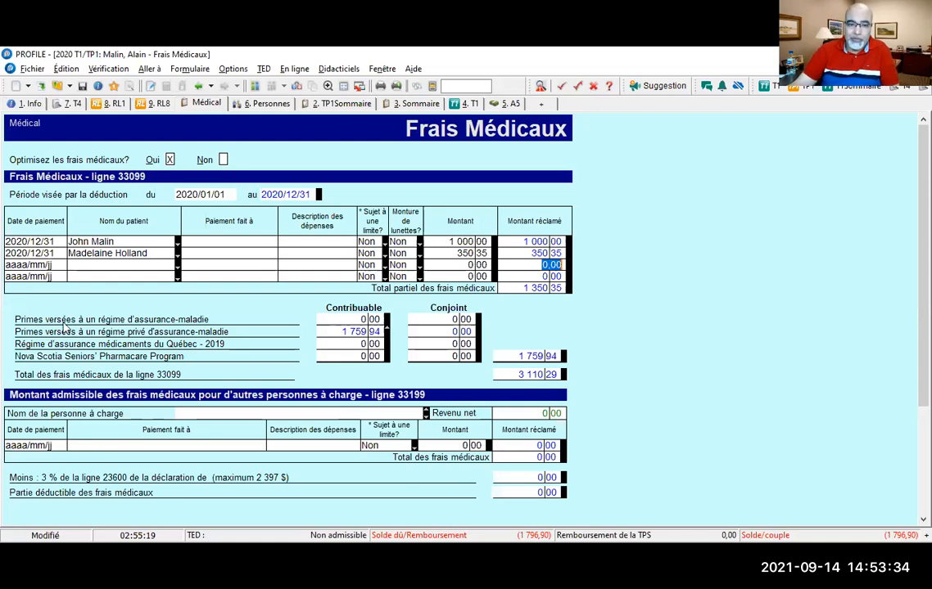
Trace the taxpayer's private health insurance premium to box 85 of the T4 slip and return to the Frais Médicaux form.
{"action": "double_click", "coordinate": [370, 331]}
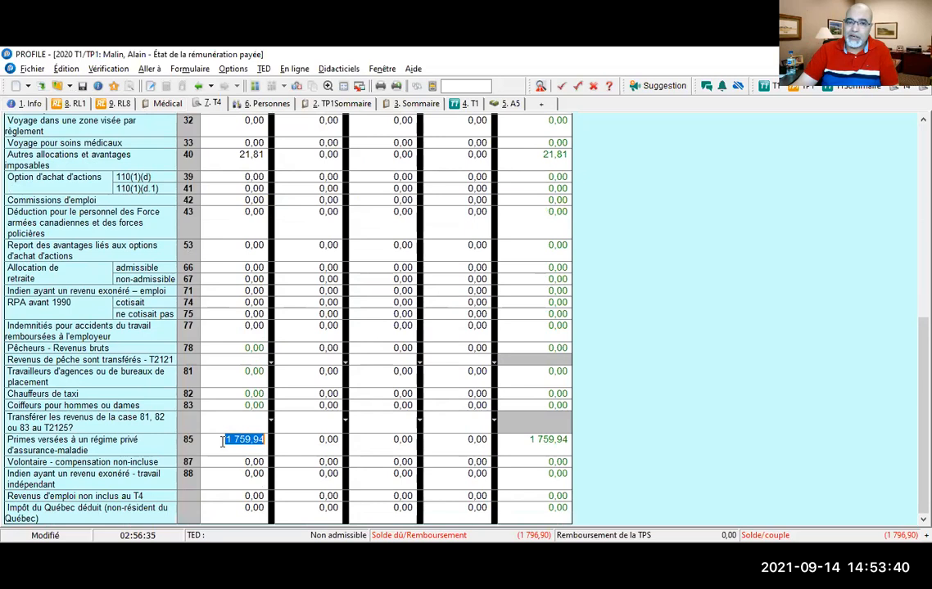
{"action": "left_click", "coordinate": [172, 104]}
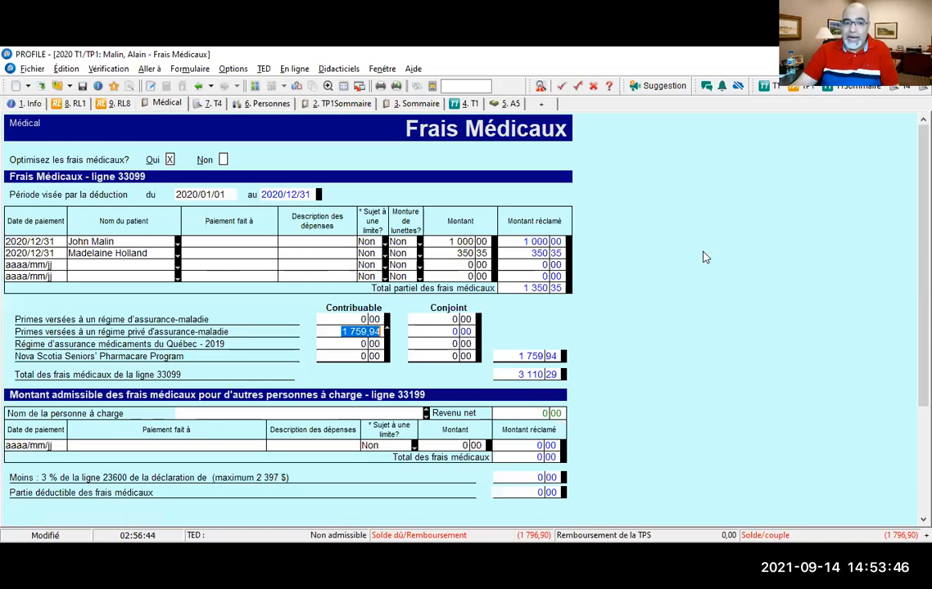
{"action": "left_click", "coordinate": [353, 318]}
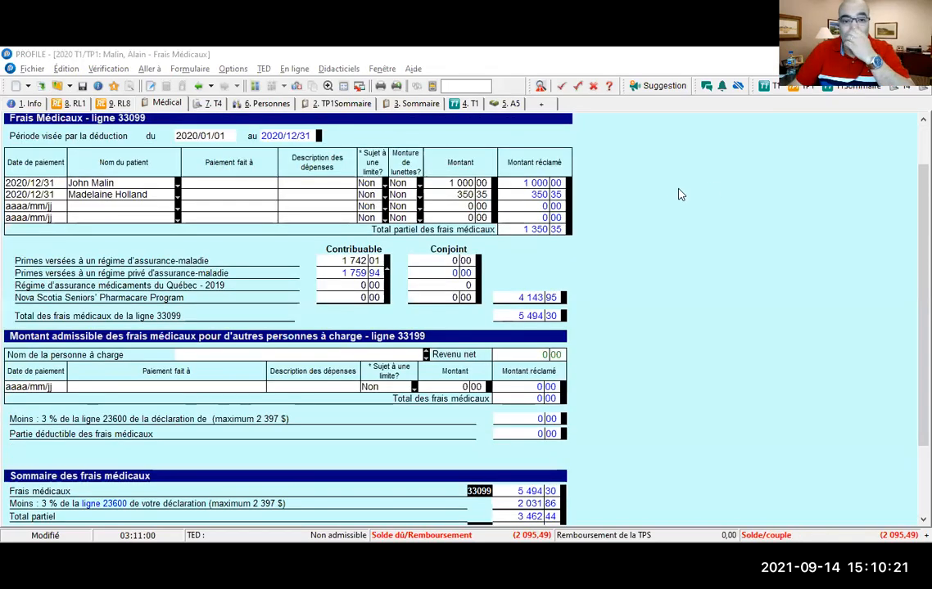
Review the two expense amounts, the taxpayer's insurance premiums and the Sommaire des frais médicaux section.
{"action": "left_click", "coordinate": [449, 184]}
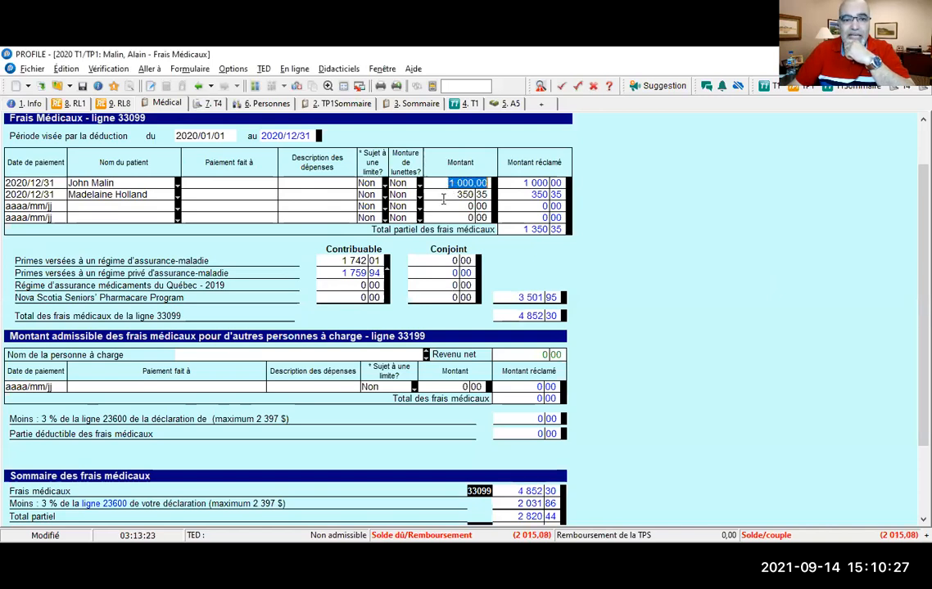
{"action": "left_click", "coordinate": [443, 197]}
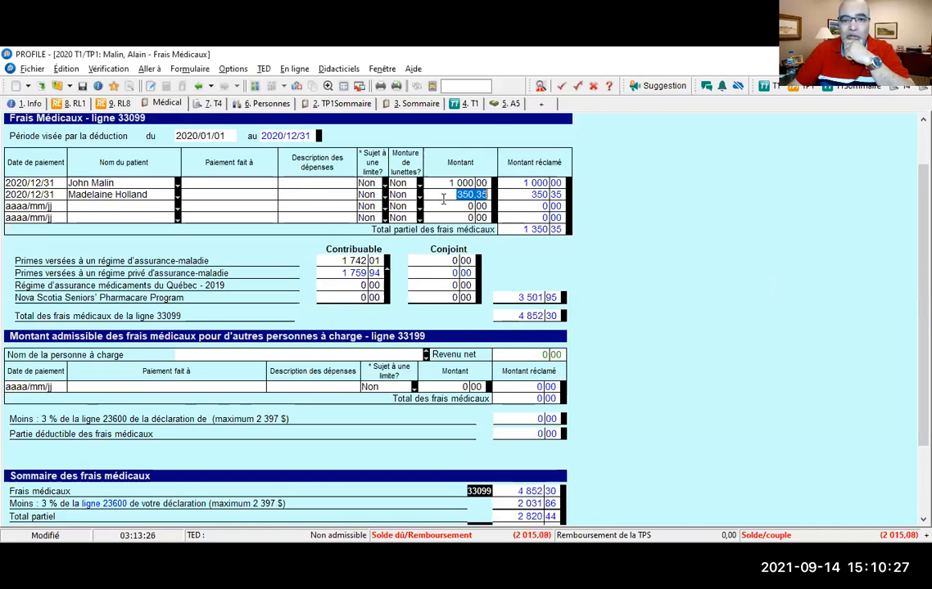
{"action": "left_click", "coordinate": [333, 259]}
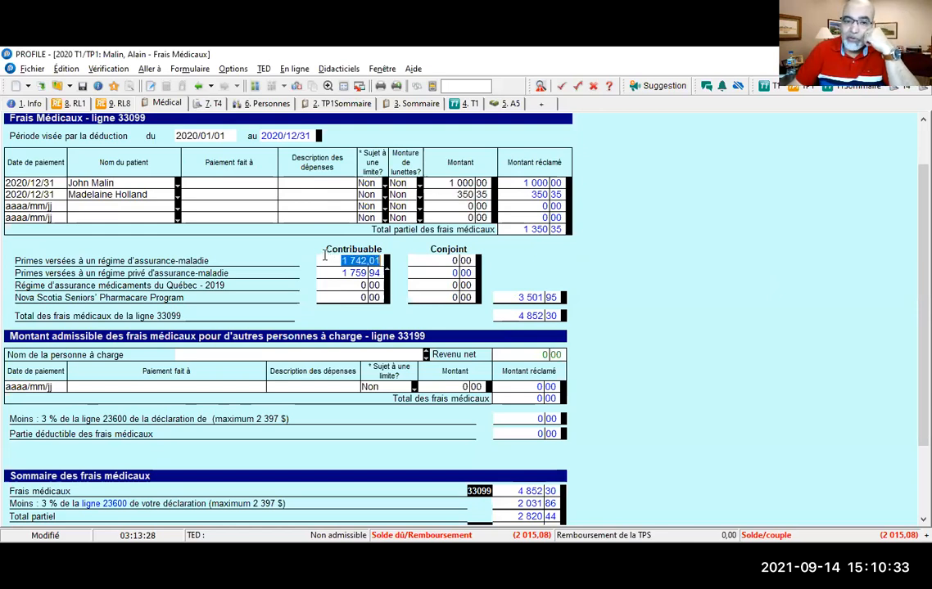
{"action": "left_click", "coordinate": [335, 273]}
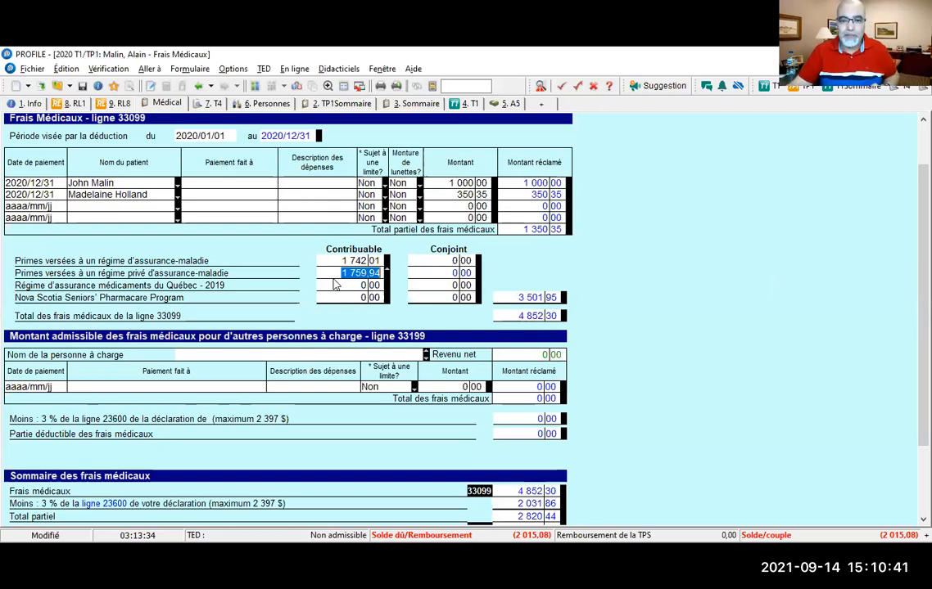
{"action": "scroll", "coordinate": [406, 335], "scroll_direction": "down", "scroll_amount": 3}
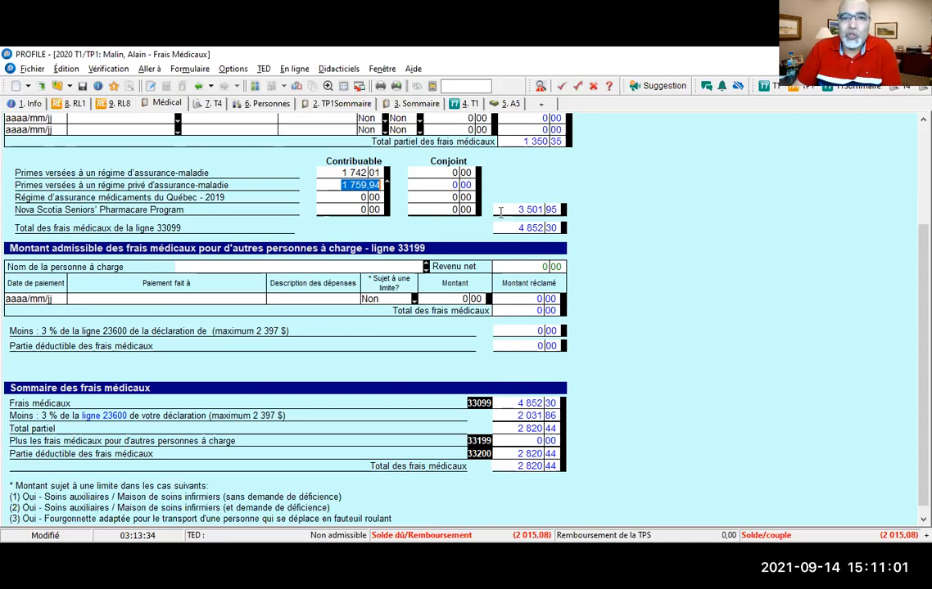
{"action": "left_click", "coordinate": [449, 88]}
{"action": "type", "text": "a"}
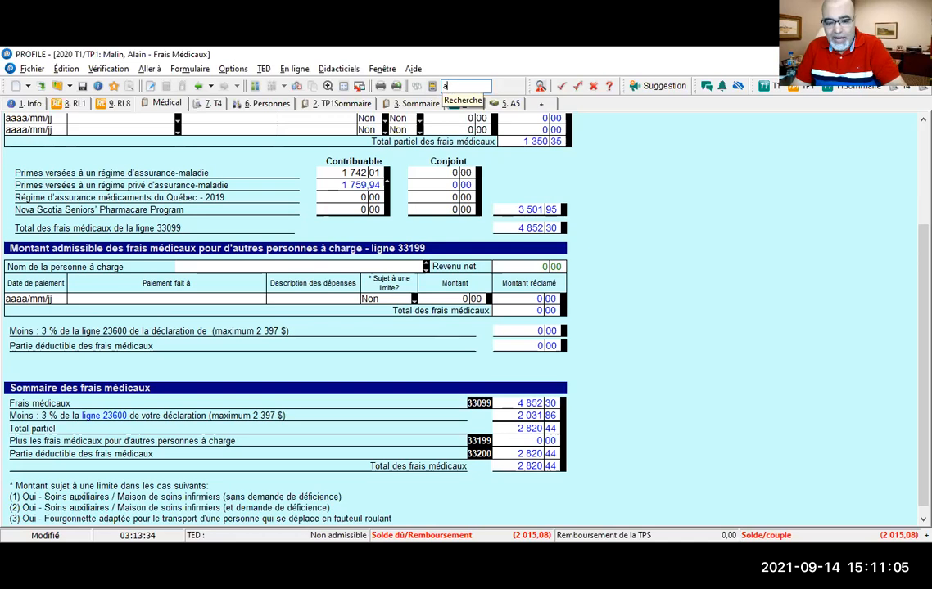
{"action": "type", "text": "1"}
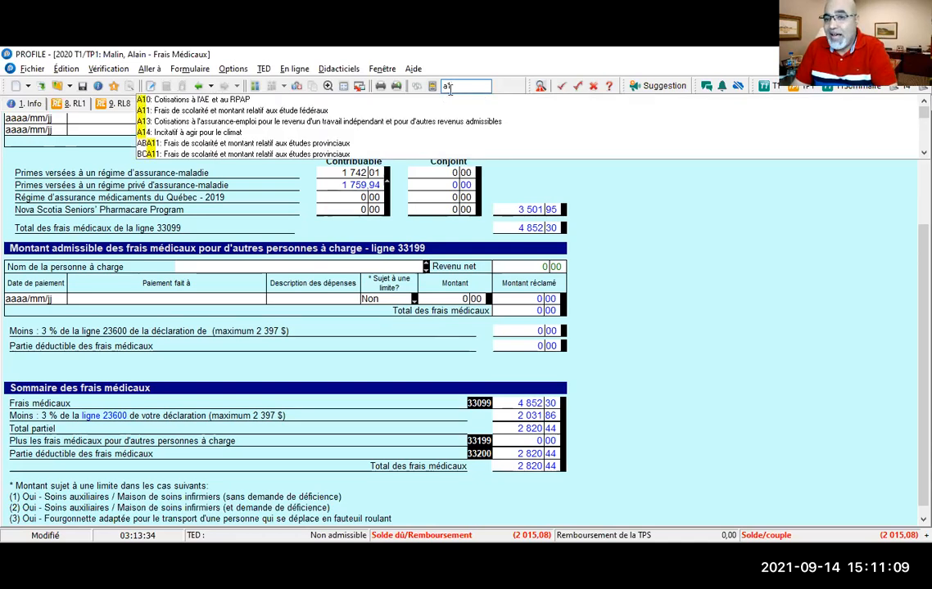
{"action": "key", "text": "BackSpace"}
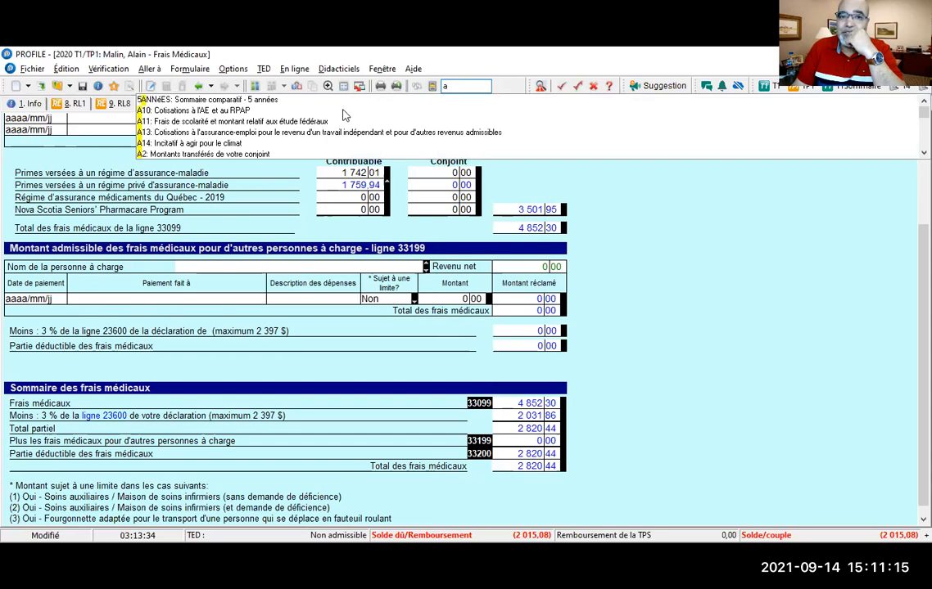
Browse the return and schedule forms in the form explorer, check TP1T, and open schedule A11 for federal tuition fees.
{"action": "left_click", "coordinate": [432, 86]}
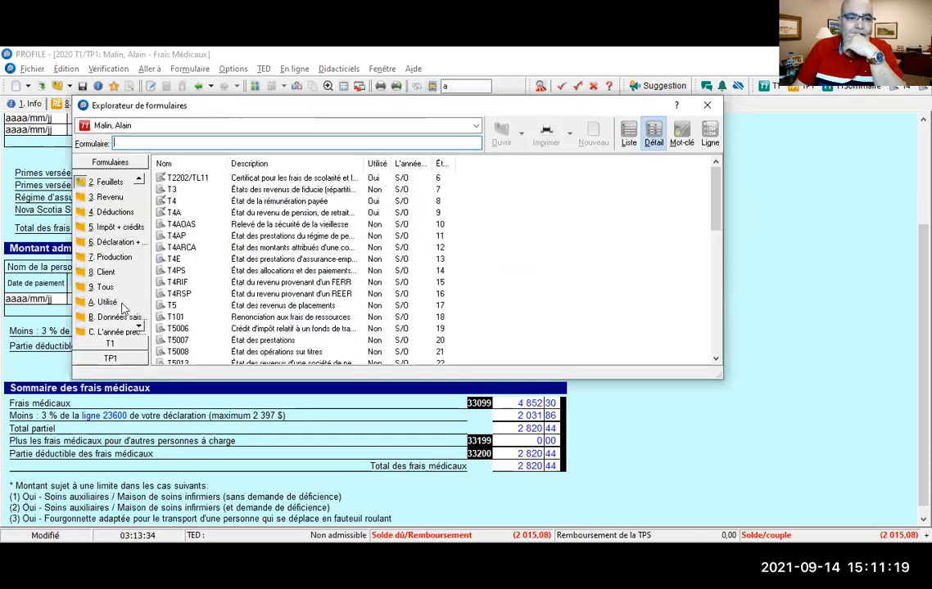
{"action": "left_click", "coordinate": [121, 245]}
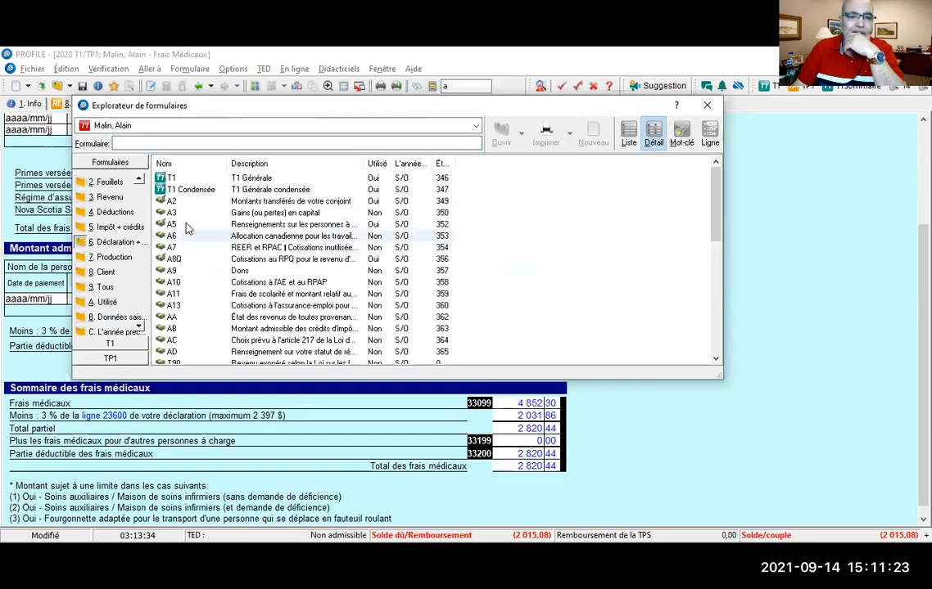
{"action": "scroll", "coordinate": [227, 229], "scroll_direction": "down", "scroll_amount": 1}
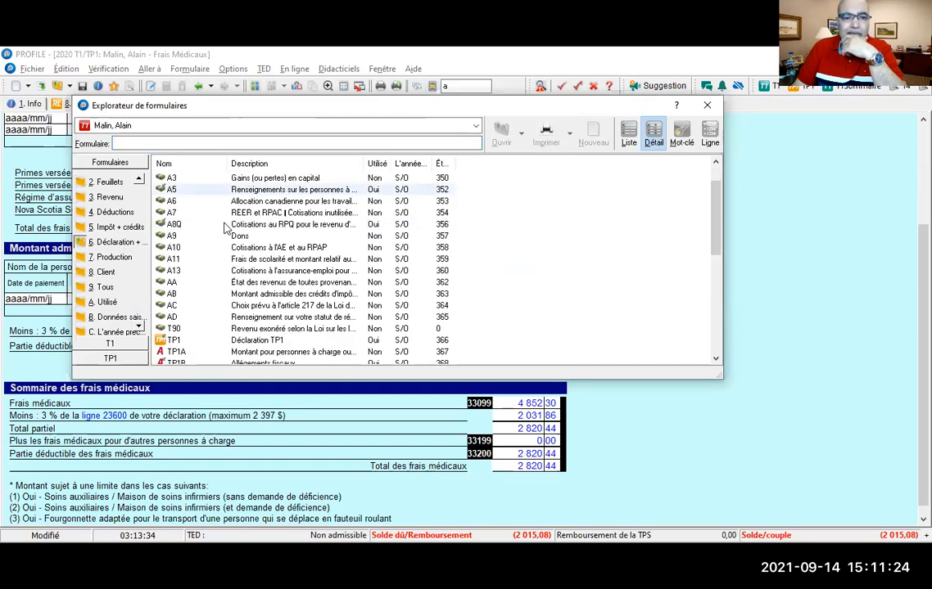
{"action": "left_click", "coordinate": [168, 260]}
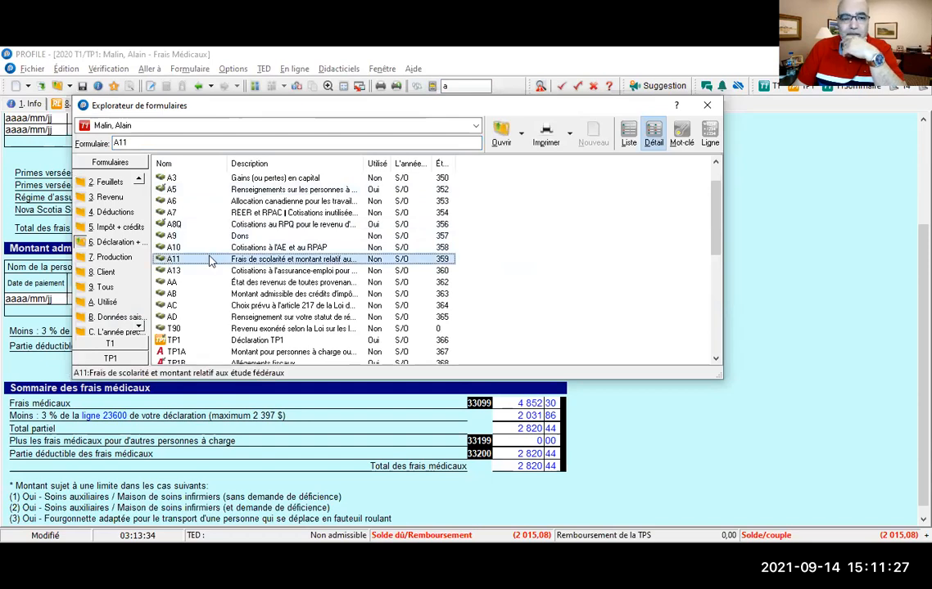
{"action": "scroll", "coordinate": [215, 261], "scroll_direction": "down", "scroll_amount": 3}
{"action": "scroll", "coordinate": [215, 261], "scroll_direction": "down", "scroll_amount": 4}
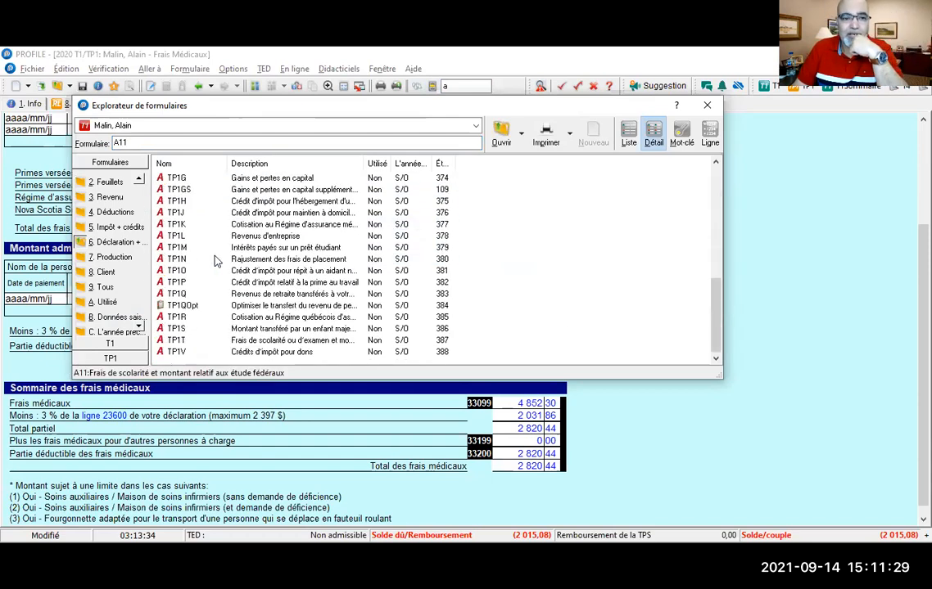
{"action": "left_click", "coordinate": [238, 343]}
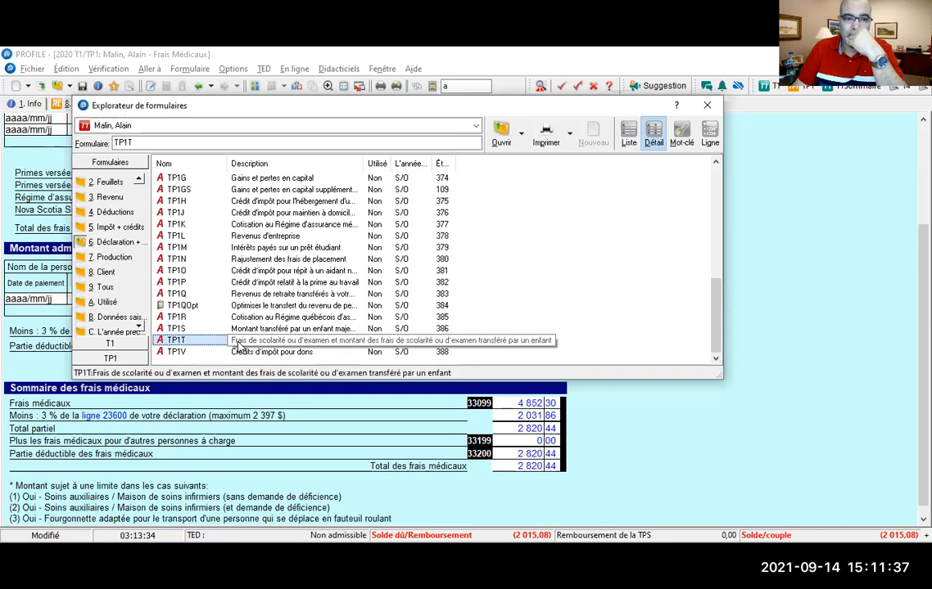
{"action": "scroll", "coordinate": [176, 233], "scroll_direction": "up", "scroll_amount": 10}
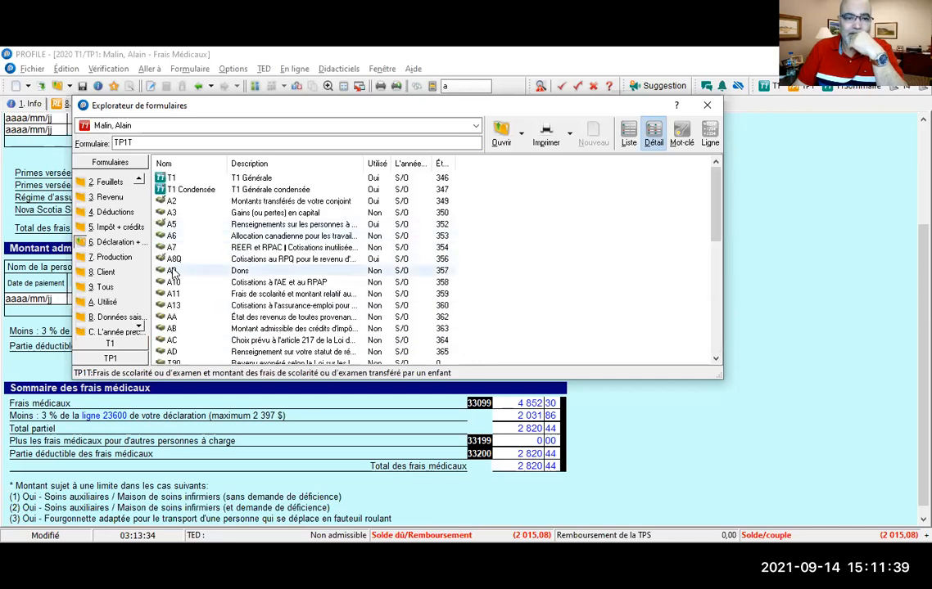
{"action": "double_click", "coordinate": [173, 294]}
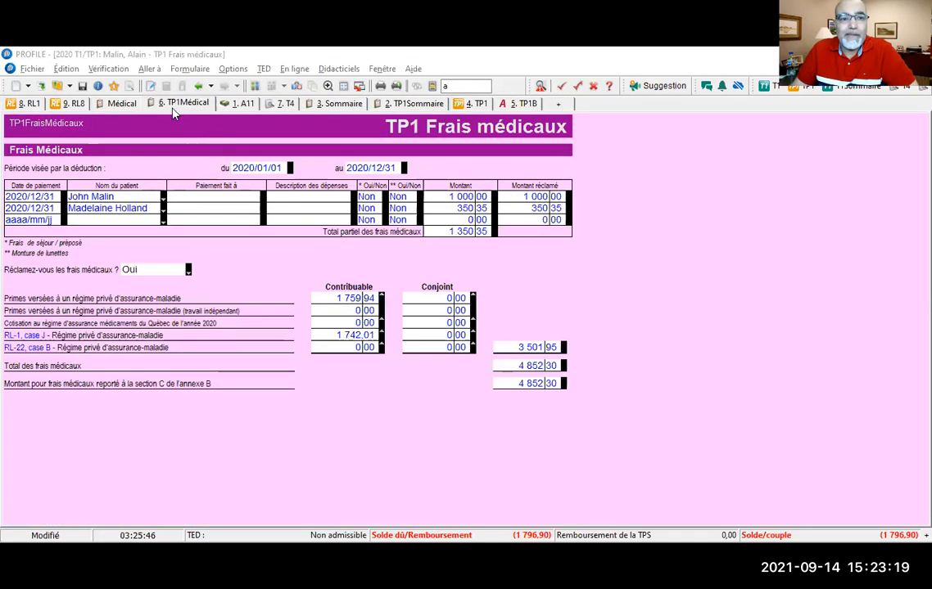
Check the taxpayer's health insurance premiums line on the federal Frais Médicaux form against box J of the RL1 slip.
{"action": "left_click", "coordinate": [119, 104]}
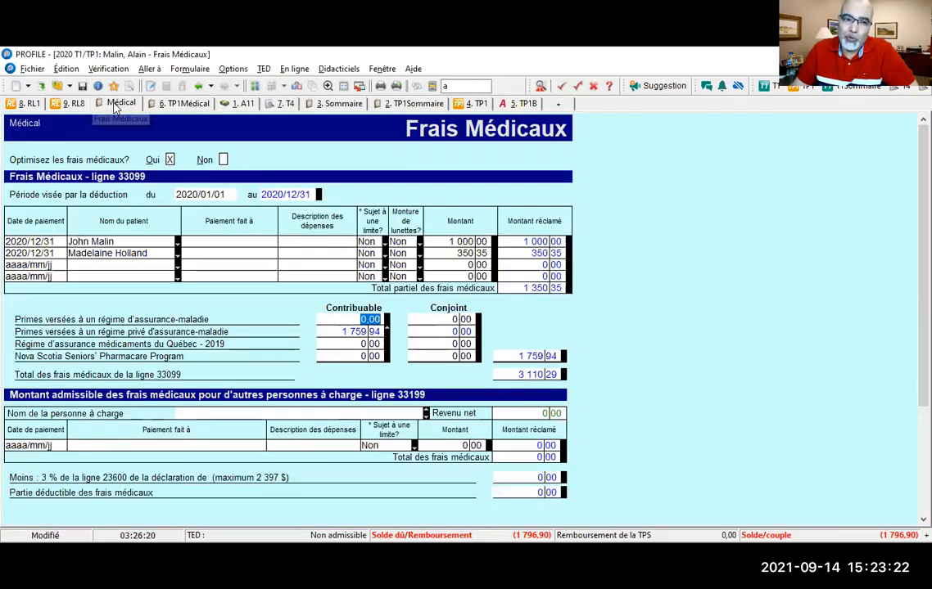
{"action": "left_click", "coordinate": [339, 320]}
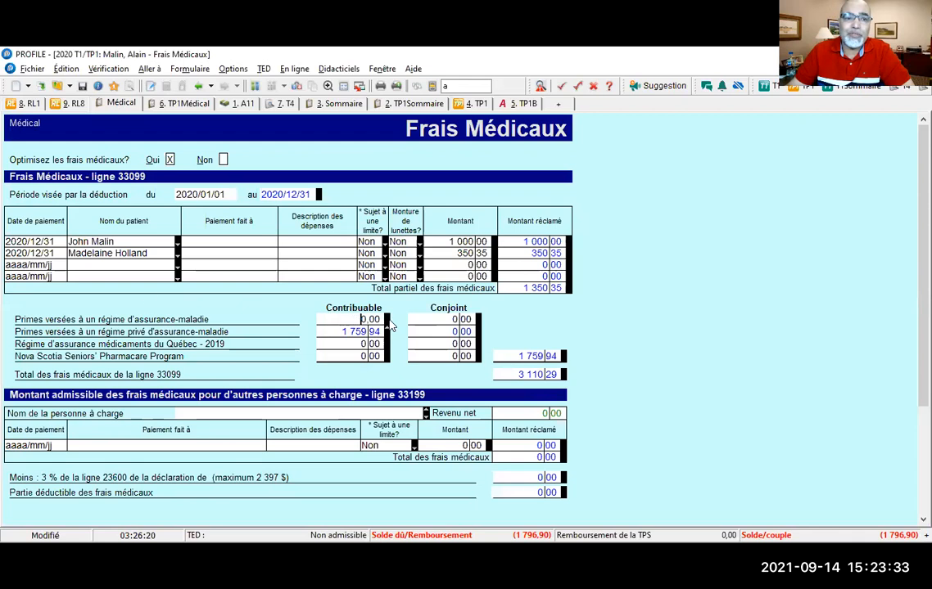
{"action": "left_click", "coordinate": [31, 103]}
{"action": "left_click", "coordinate": [227, 298]}
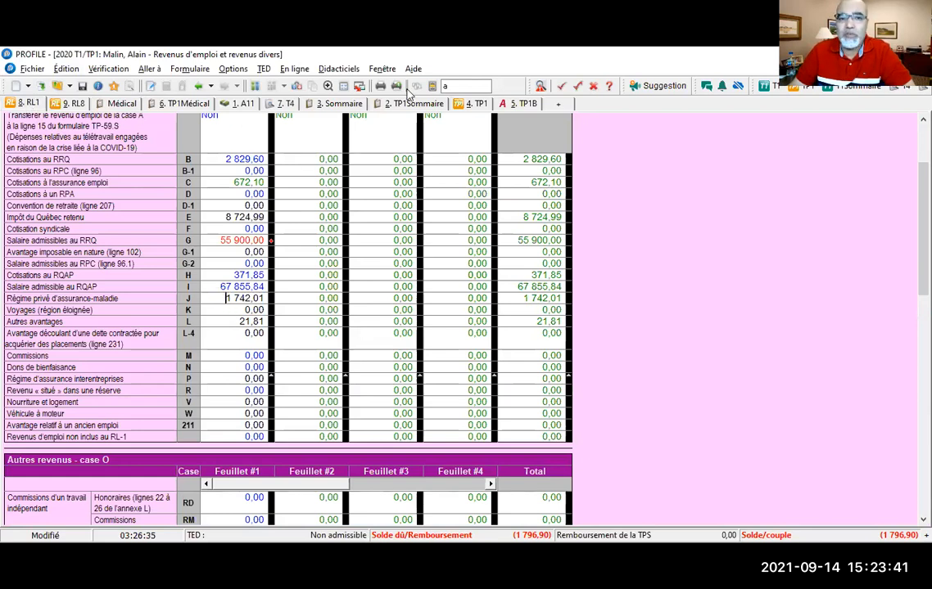
Examine the medical expense calculation in section C and the refundable medical expense credit in section D of TP1B.
{"action": "left_click", "coordinate": [526, 104]}
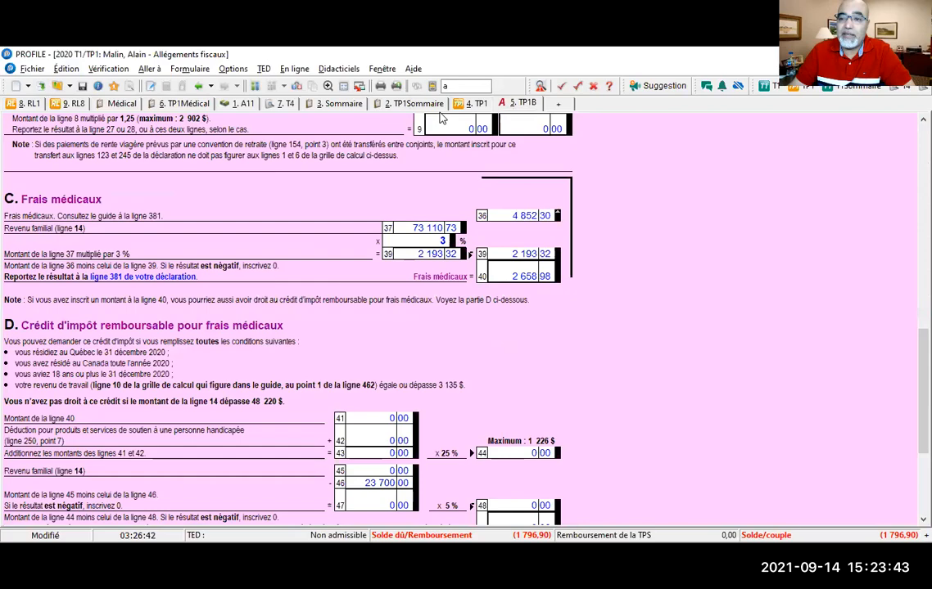
{"action": "scroll", "coordinate": [180, 276], "scroll_direction": "down", "scroll_amount": 5}
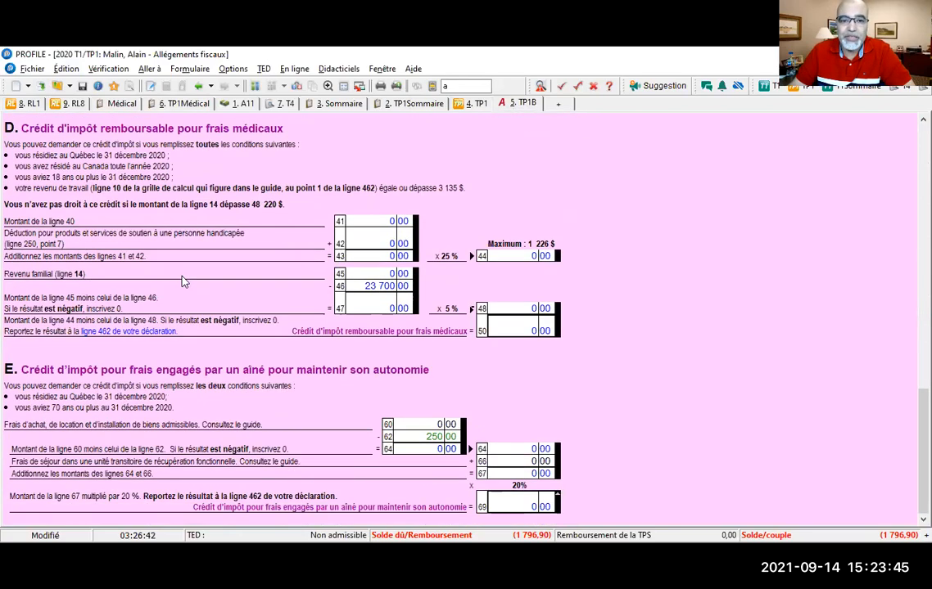
{"action": "scroll", "coordinate": [183, 281], "scroll_direction": "up", "scroll_amount": 1}
{"action": "scroll", "coordinate": [202, 275], "scroll_direction": "down", "scroll_amount": 1}
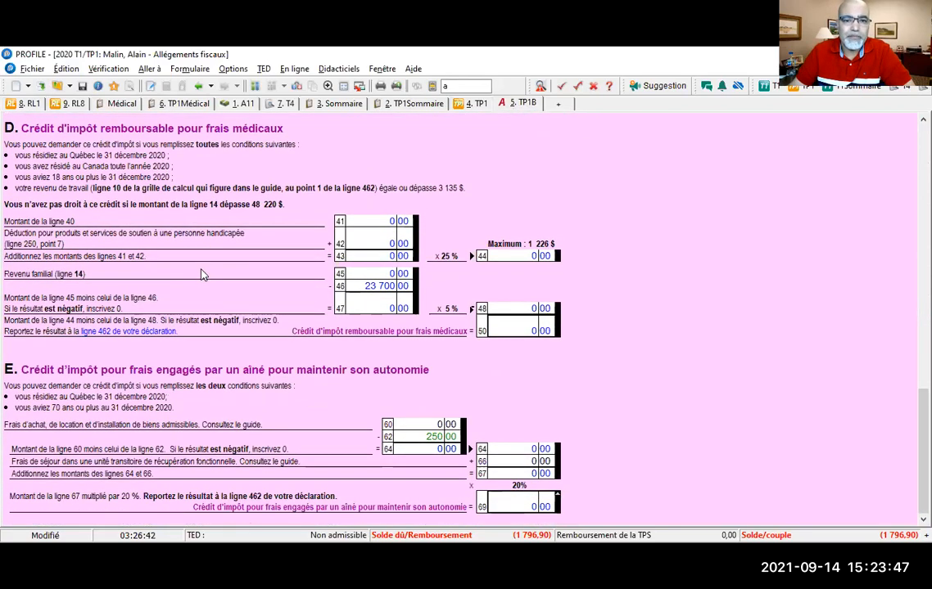
Review the family income section of TP1B and the medical expense entries on the Quebec and federal Frais médicaux forms.
{"action": "scroll", "coordinate": [204, 273], "scroll_direction": "up", "scroll_amount": 12}
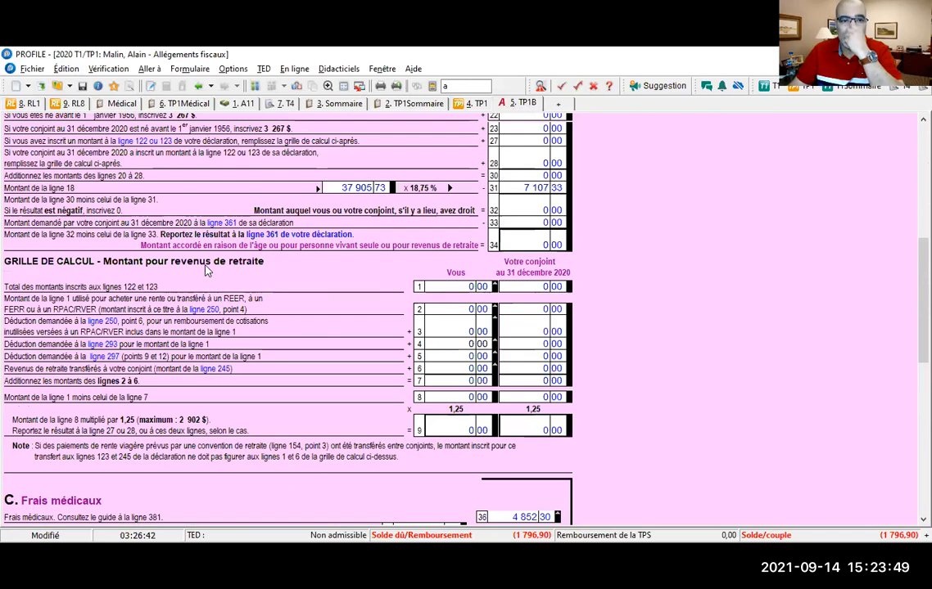
{"action": "scroll", "coordinate": [206, 271], "scroll_direction": "up", "scroll_amount": 9}
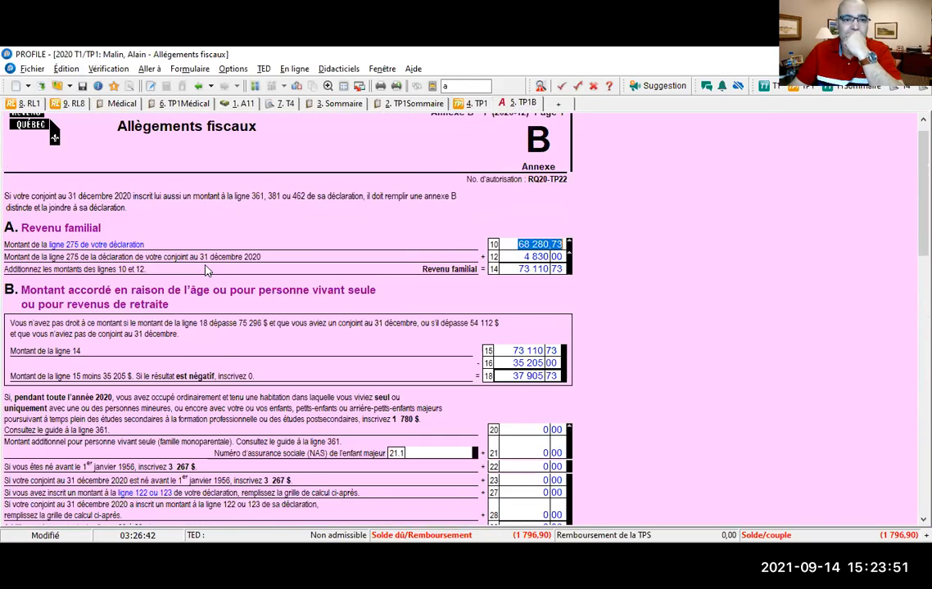
{"action": "left_click", "coordinate": [180, 105]}
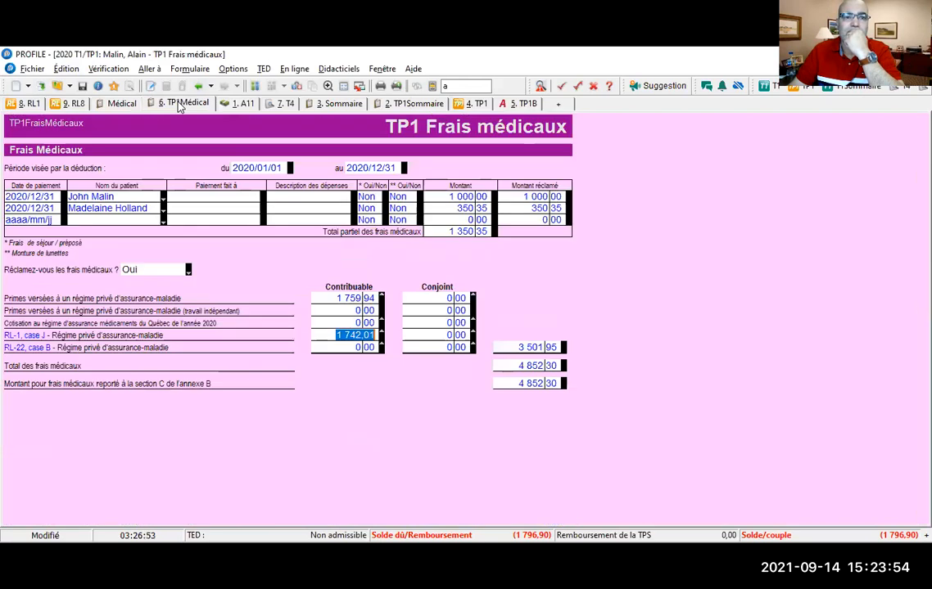
{"action": "left_click", "coordinate": [333, 332]}
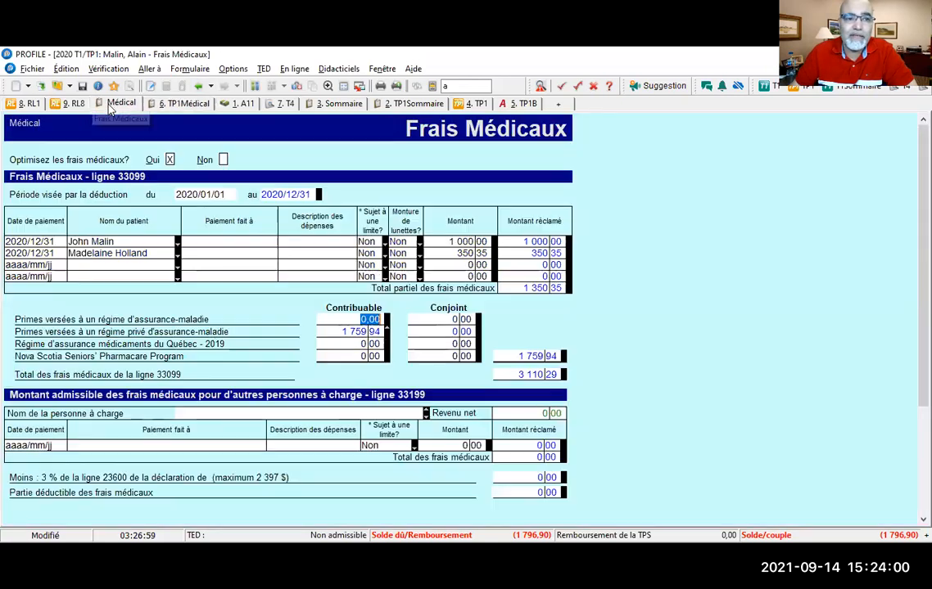
{"action": "left_click", "coordinate": [102, 102]}
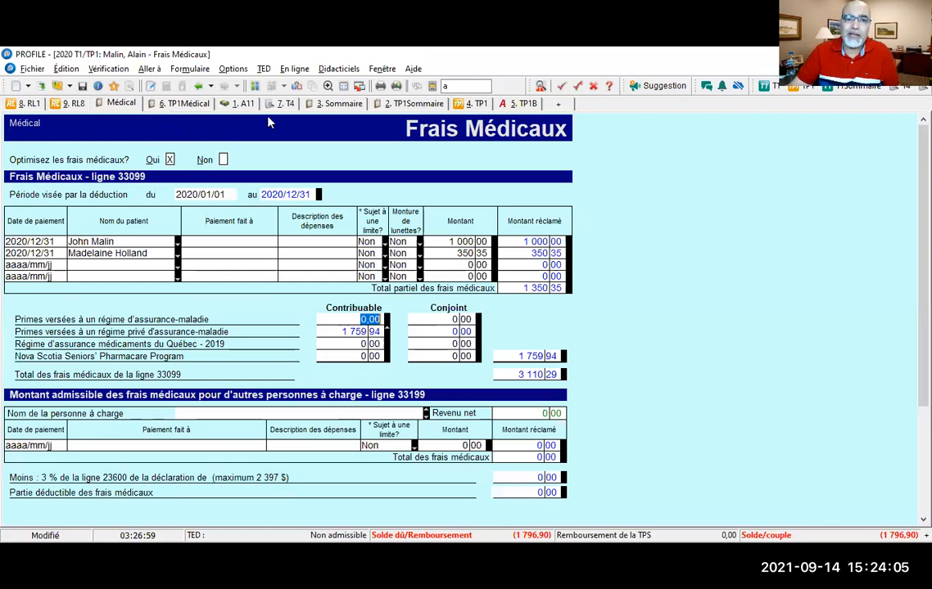
{"action": "left_click", "coordinate": [239, 104]}
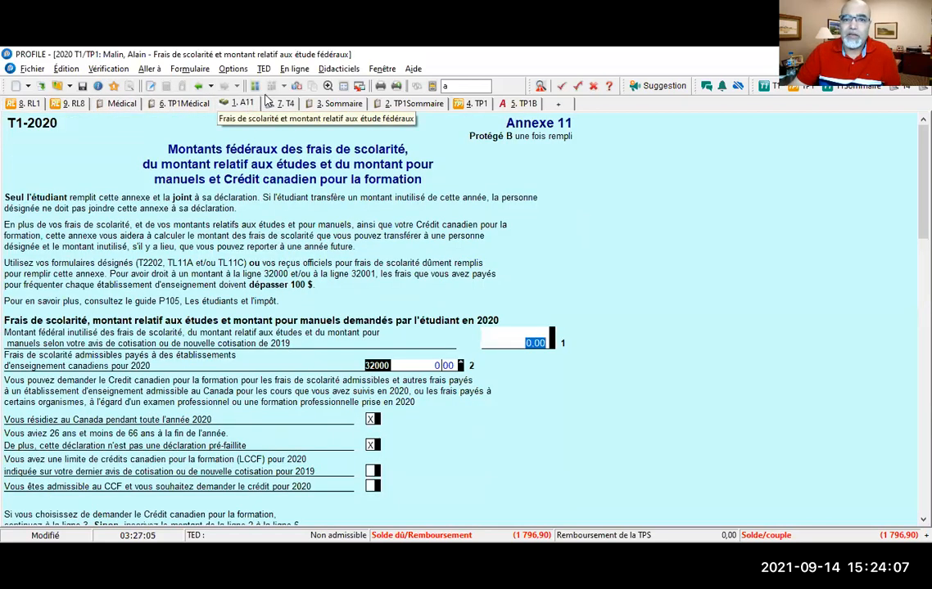
{"action": "right_click", "coordinate": [700, 256]}
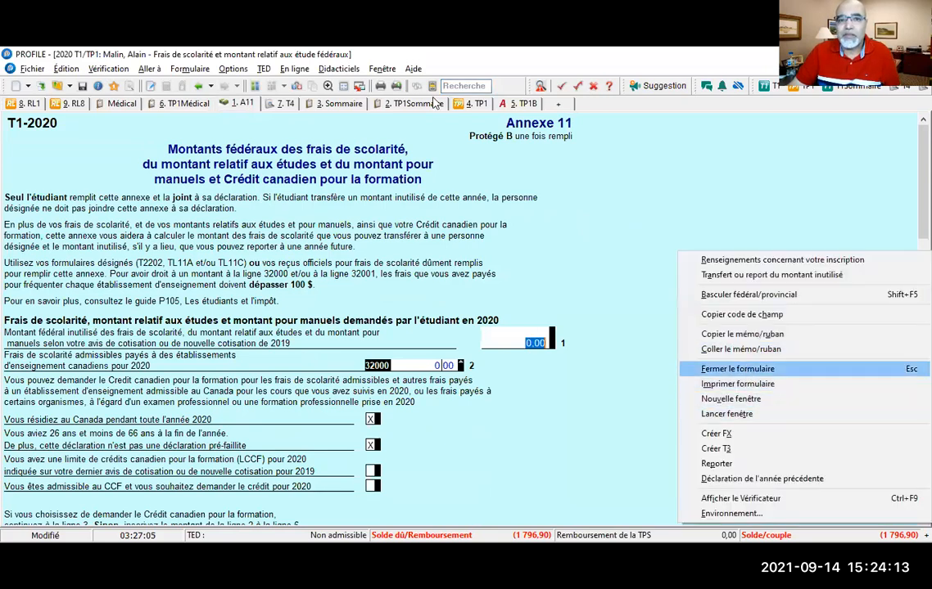
{"action": "left_click", "coordinate": [741, 370]}
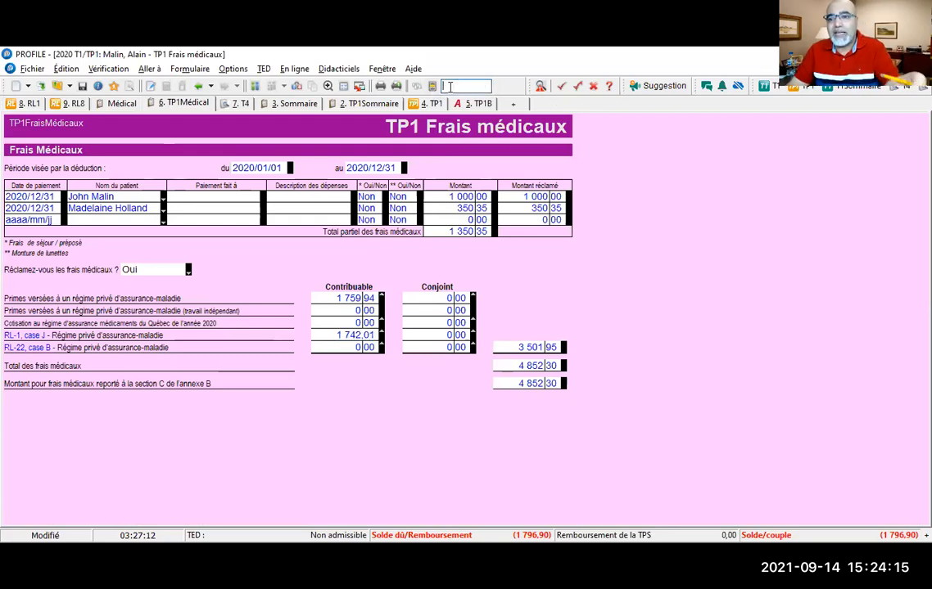
Open the taxpayer's federal tuition schedule A11 and enter 1 234,56 on line 1 as the unused tuition amount from 2019.
{"action": "type", "text": "a"}
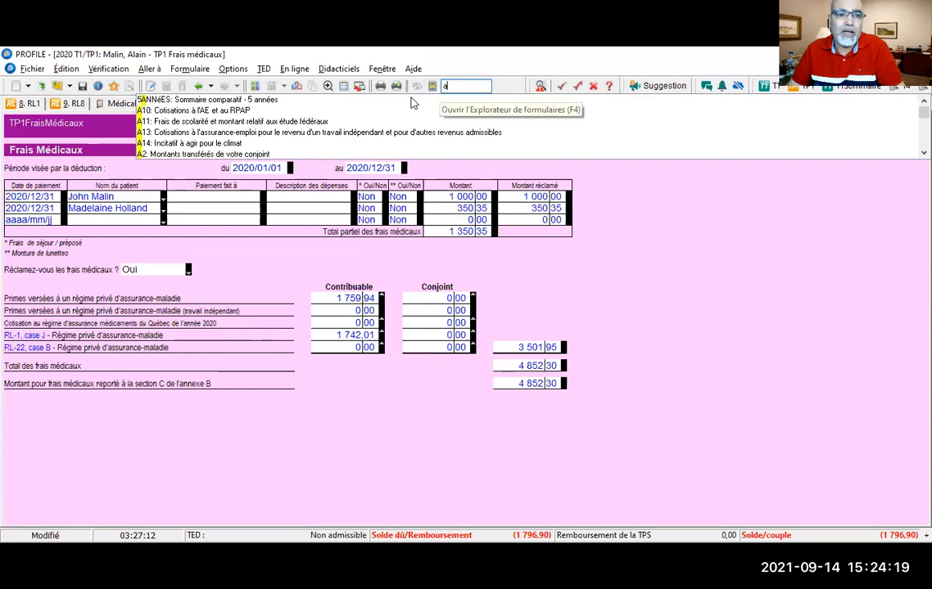
{"action": "left_click", "coordinate": [289, 122]}
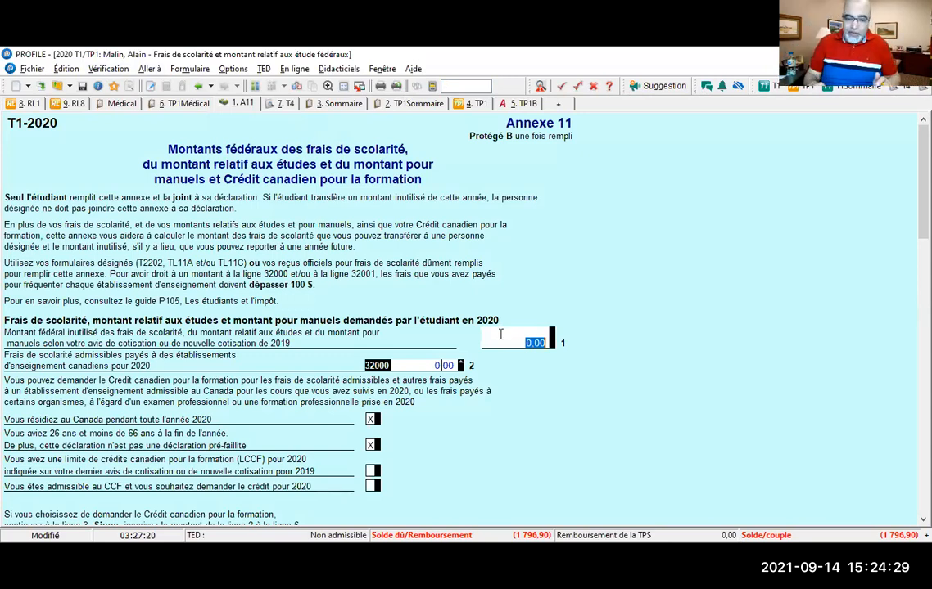
{"action": "type", "text": "1 234,56"}
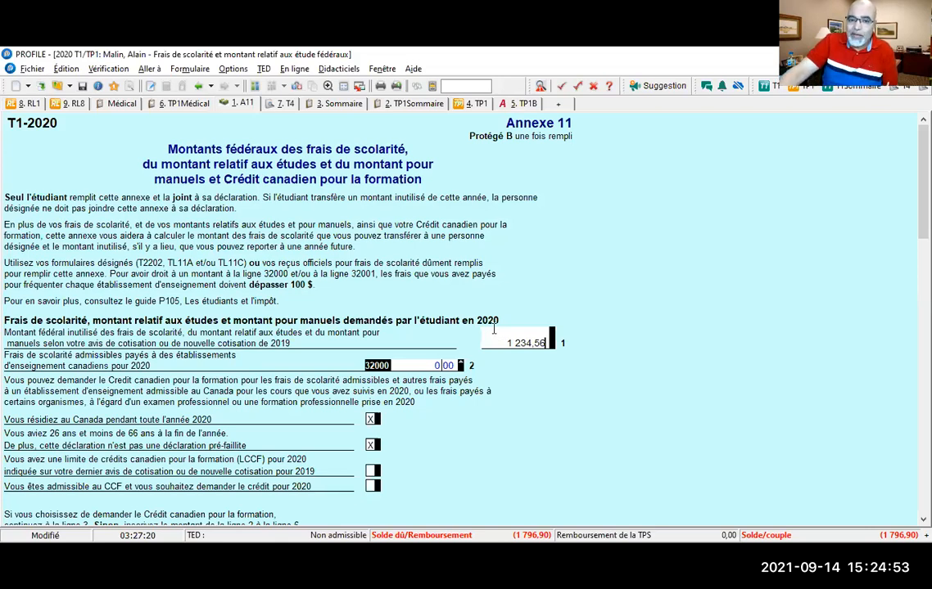
Enter 567,89 as the unused federal tuition amount from 2019 on line 1 of the spouse's A11, and return to the taxpayer's schedule.
{"action": "left_click", "coordinate": [254, 89]}
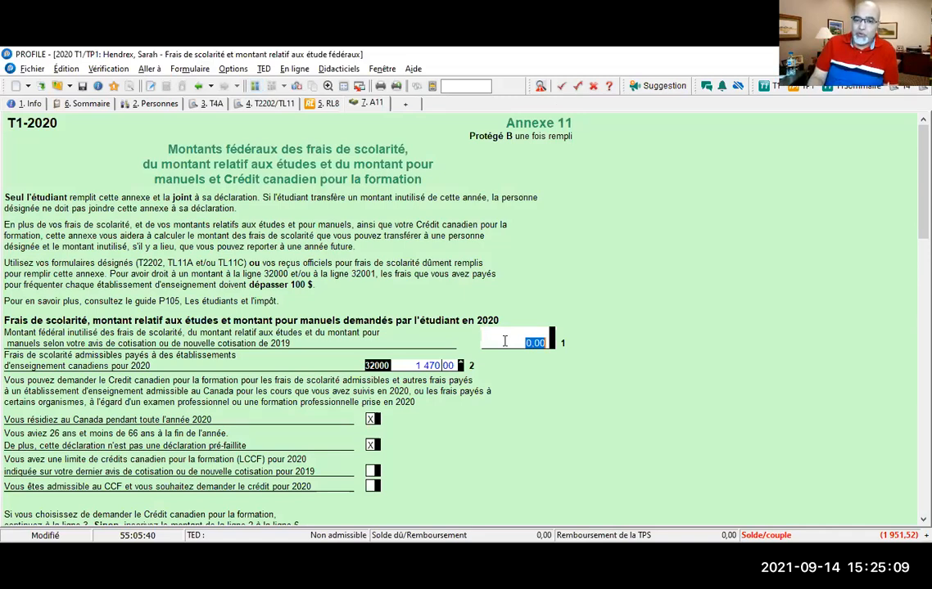
{"action": "type", "text": "5"}
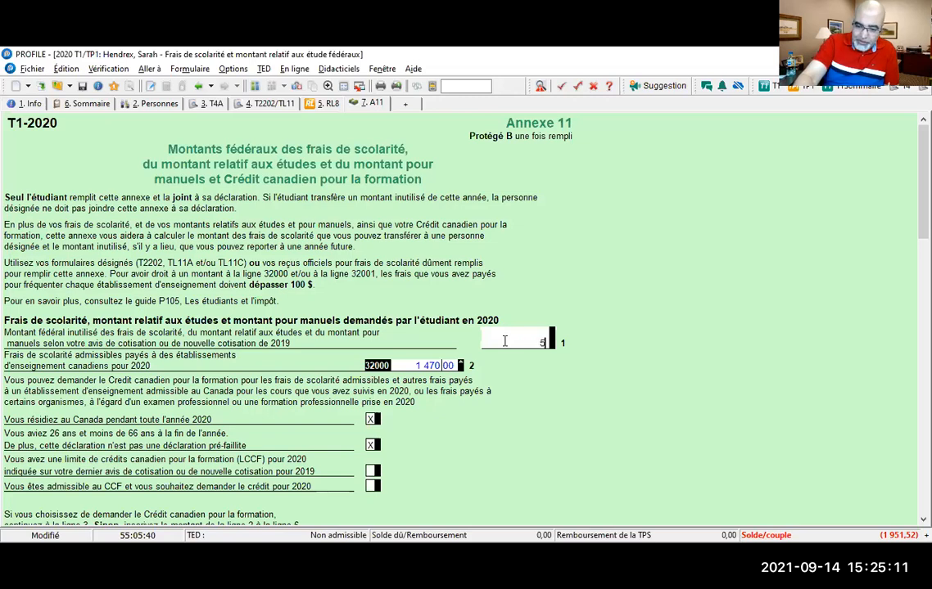
{"action": "type", "text": "67.89"}
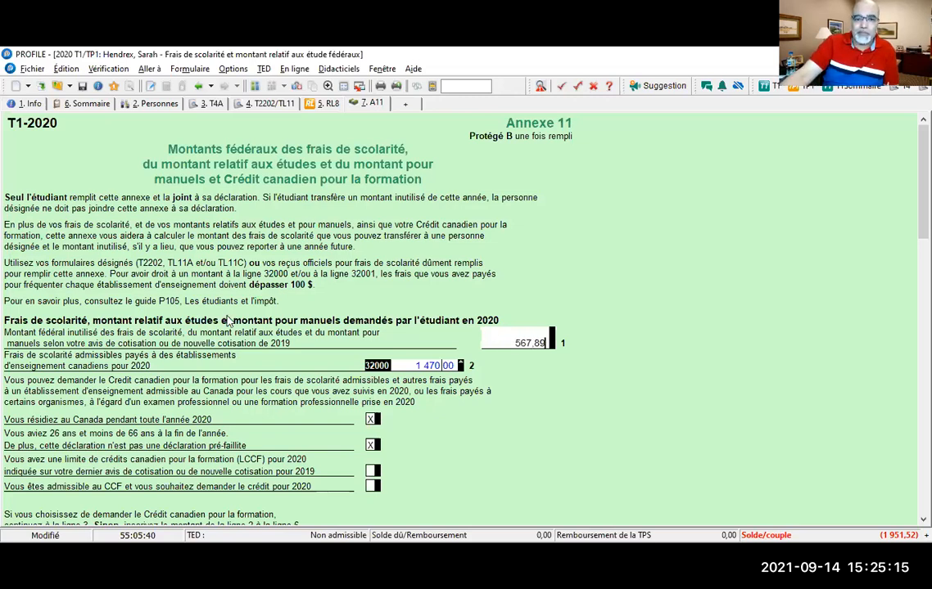
{"action": "left_click", "coordinate": [256, 87]}
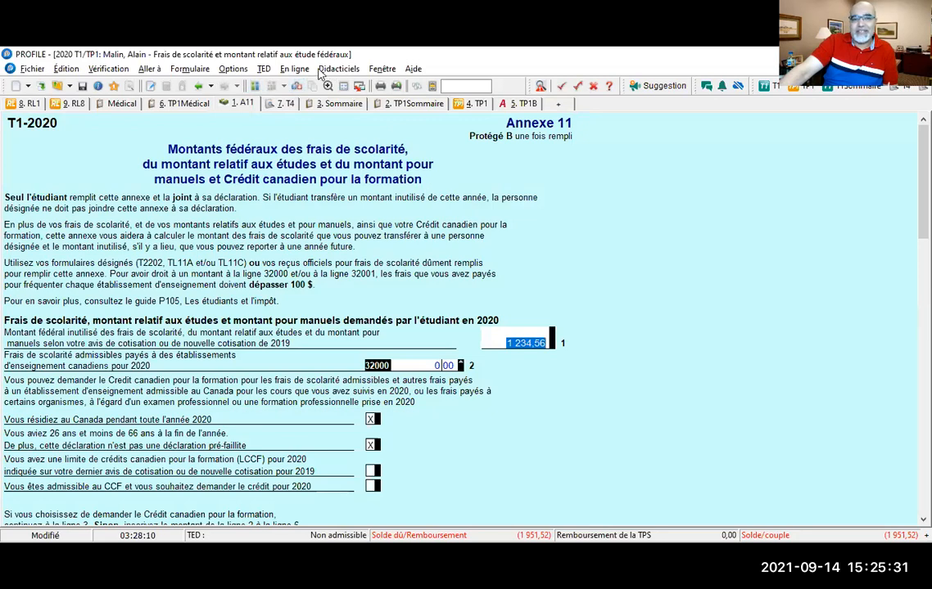
Locate the Quebec tuition schedule TP1T in the form explorer, and close the explorer.
{"action": "left_click", "coordinate": [432, 87]}
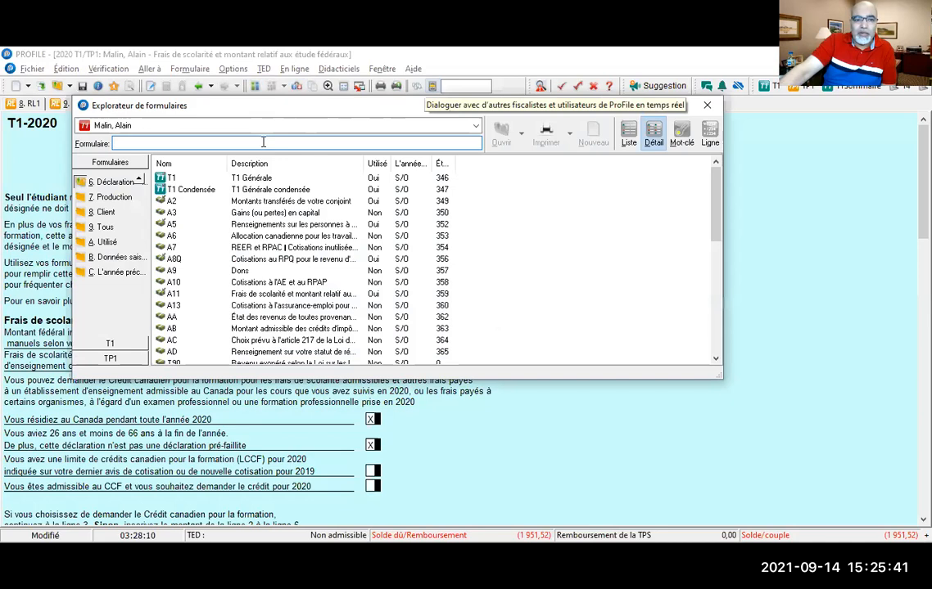
{"action": "scroll", "coordinate": [197, 344], "scroll_direction": "down", "scroll_amount": 10}
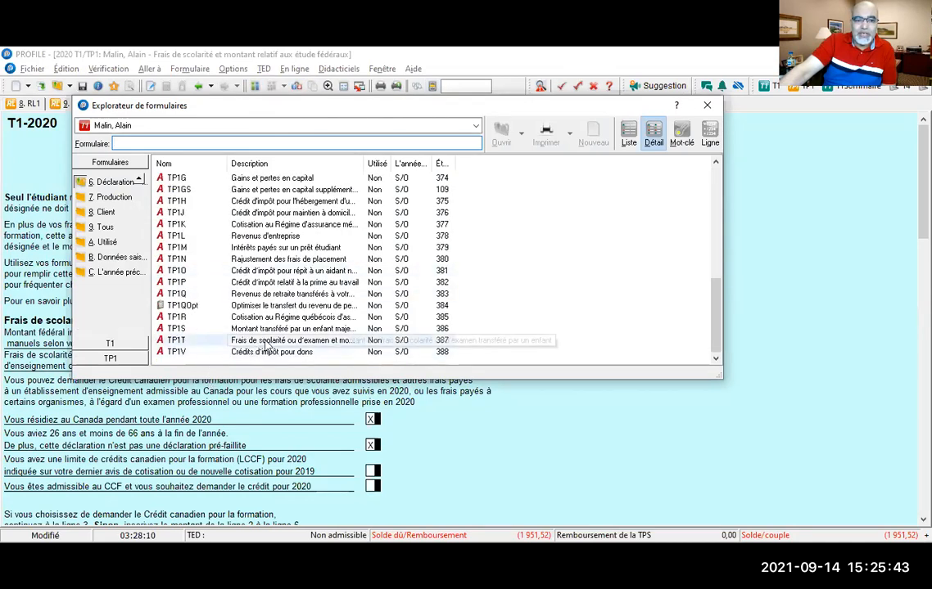
{"action": "left_click", "coordinate": [180, 338]}
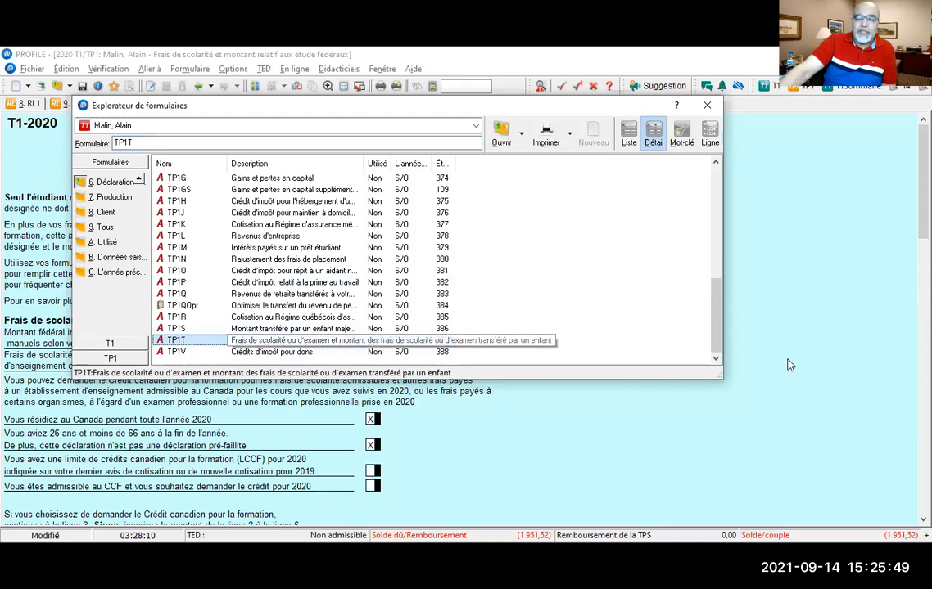
{"action": "left_click", "coordinate": [707, 105]}
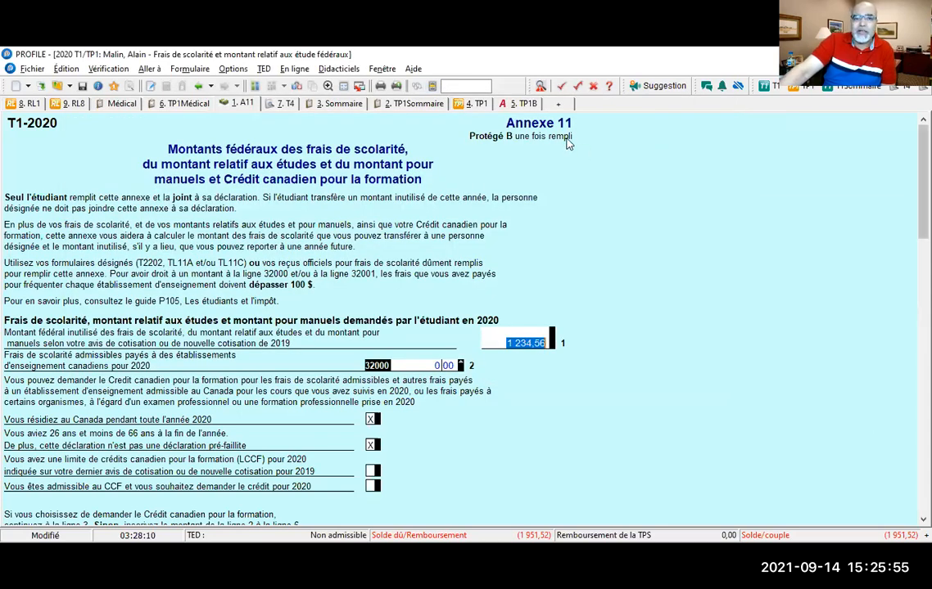
Check the federal and Quebec tax summaries, follow line 398.1 to the TP1 return, and open annexe T from line 398.
{"action": "left_click", "coordinate": [340, 104]}
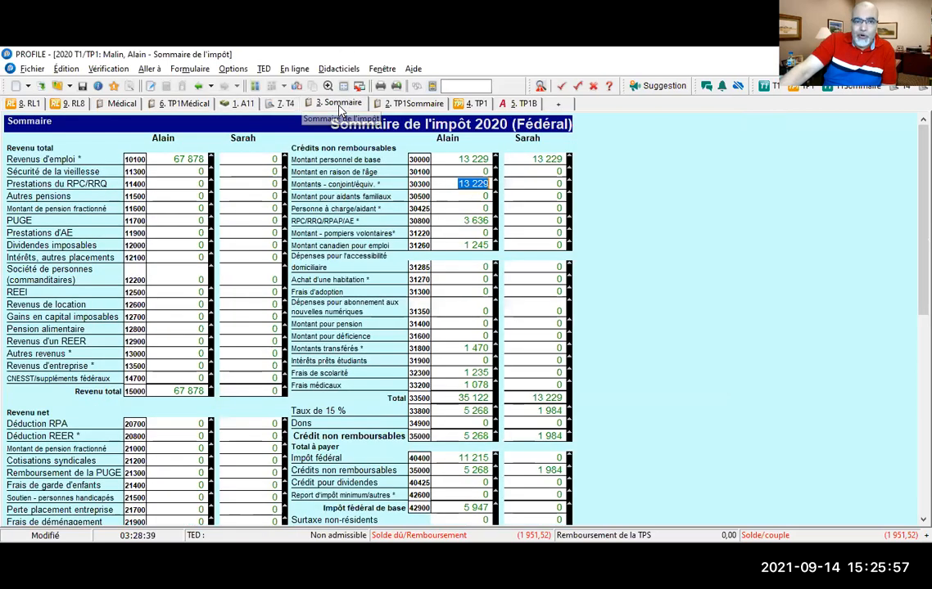
{"action": "left_click", "coordinate": [298, 87]}
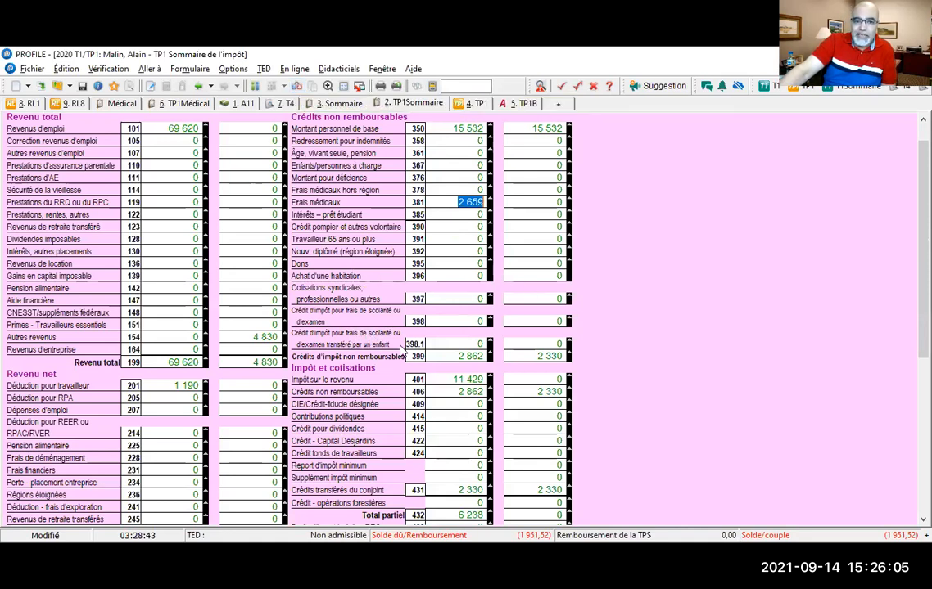
{"action": "double_click", "coordinate": [478, 344]}
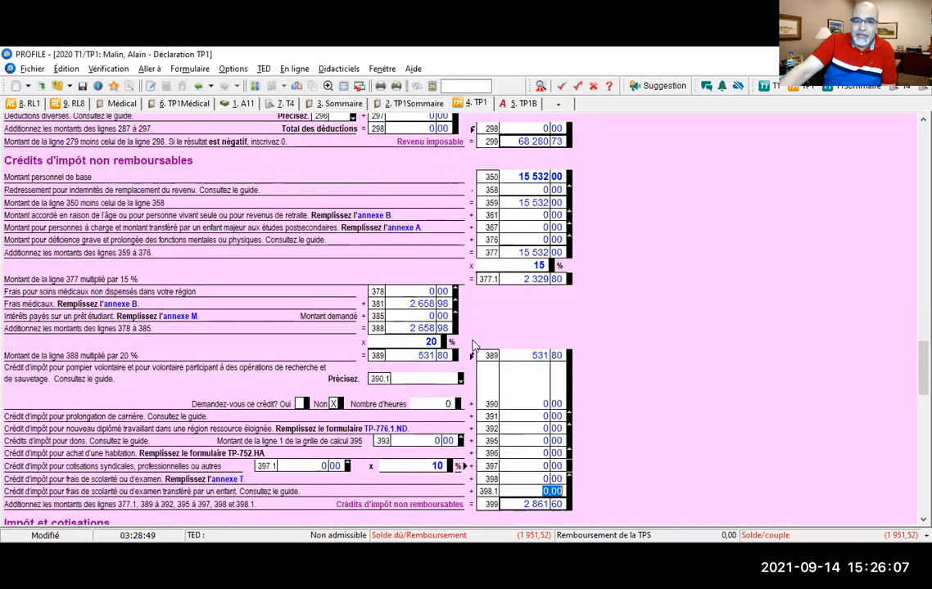
{"action": "scroll", "coordinate": [186, 323], "scroll_direction": "down", "scroll_amount": 3}
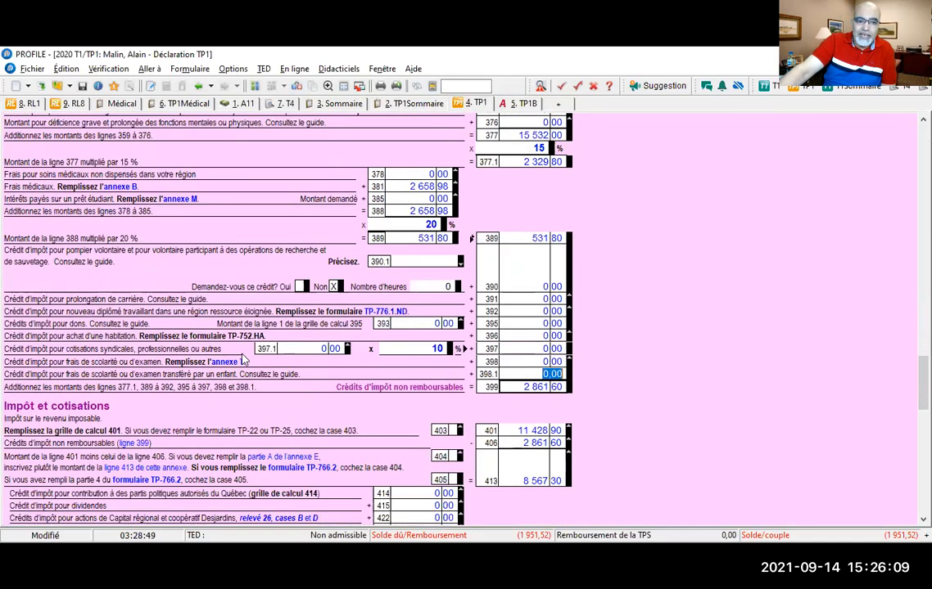
{"action": "left_click", "coordinate": [222, 365]}
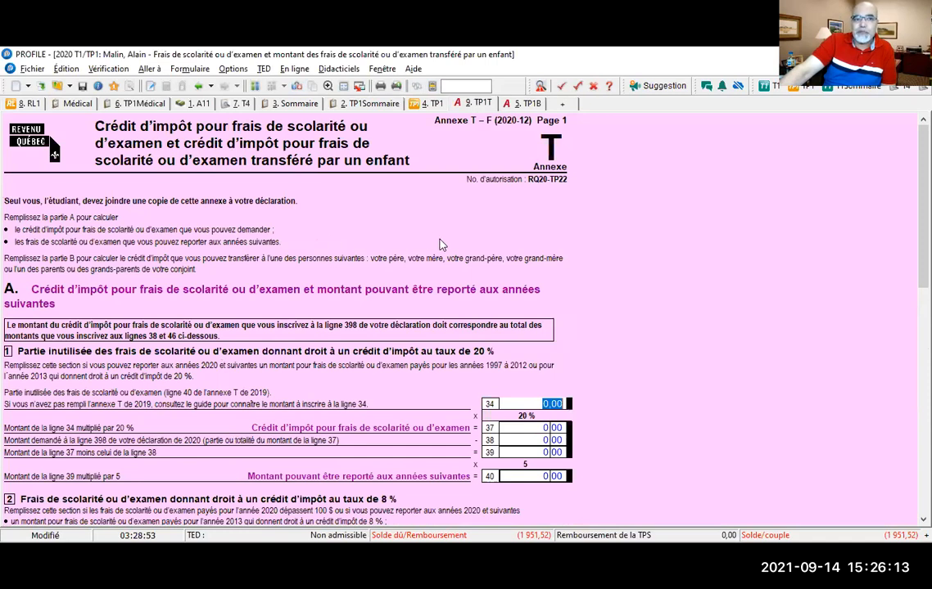
Enter 123,56 as the unused tuition or examination fees on line 34 of the taxpayer's TP1T, and look over its 8 % section.
{"action": "scroll", "coordinate": [440, 244], "scroll_direction": "down", "scroll_amount": 2}
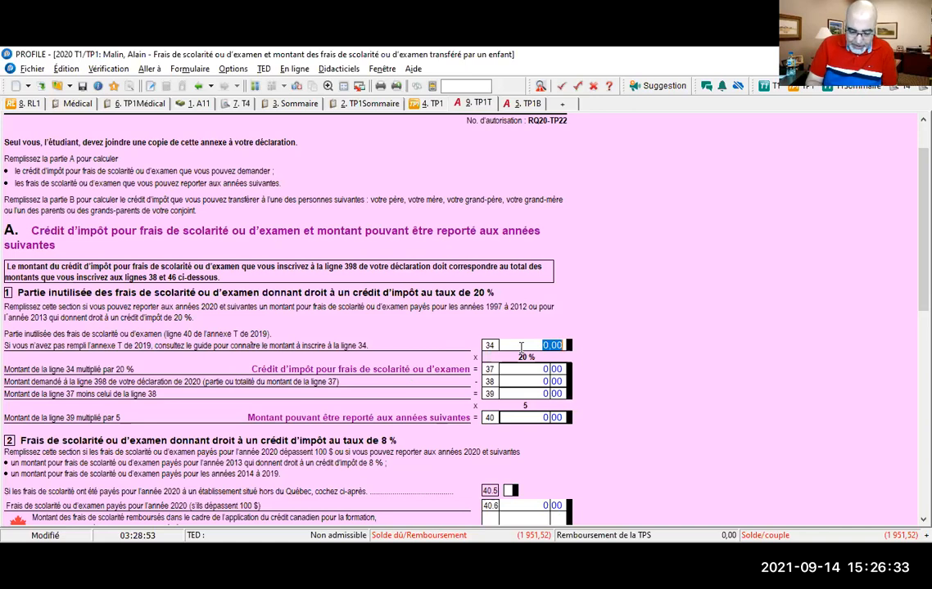
{"action": "type", "text": "123"}
{"action": "type", "text": "."}
{"action": "type", "text": "56"}
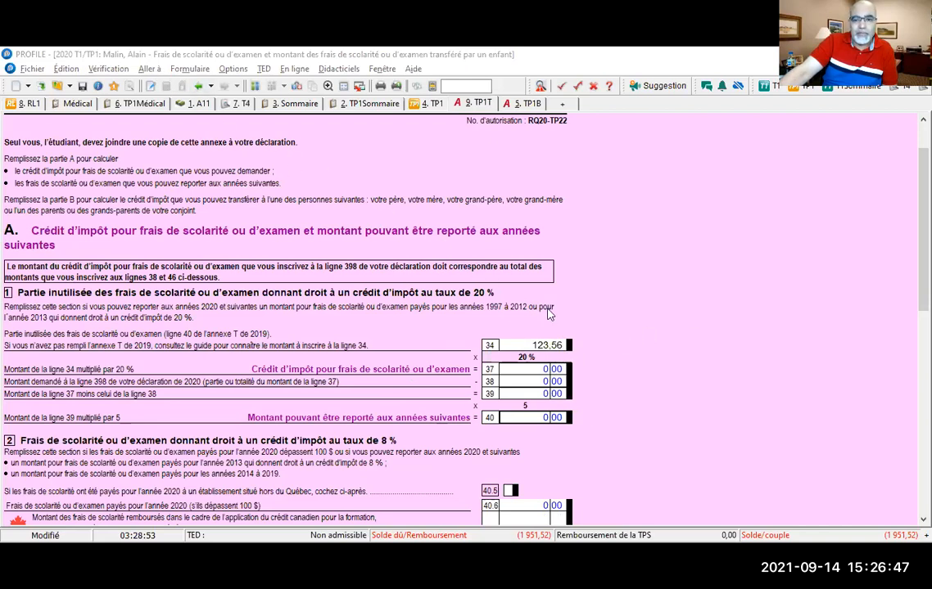
{"action": "scroll", "coordinate": [600, 311], "scroll_direction": "down", "scroll_amount": 1}
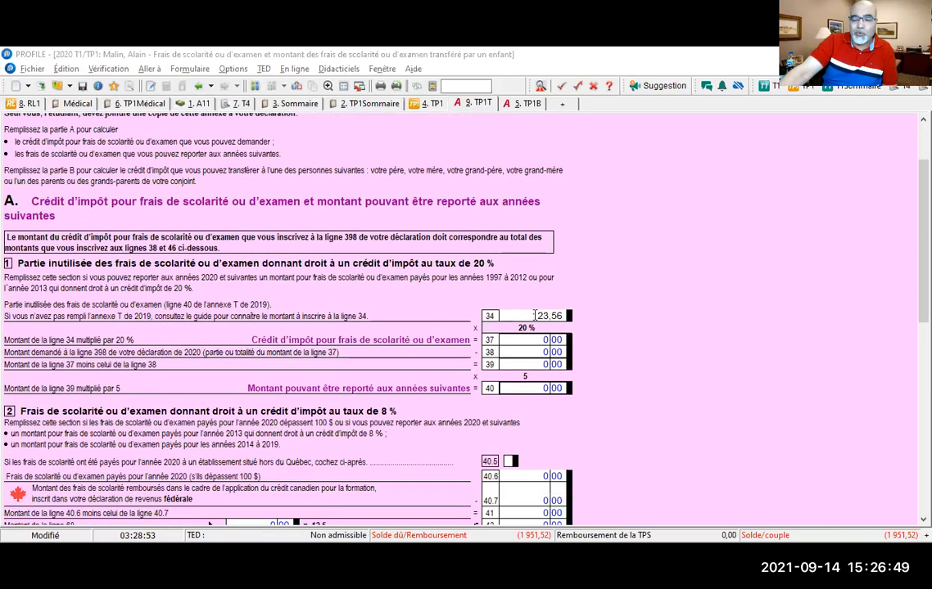
{"action": "scroll", "coordinate": [588, 321], "scroll_direction": "down", "scroll_amount": 5}
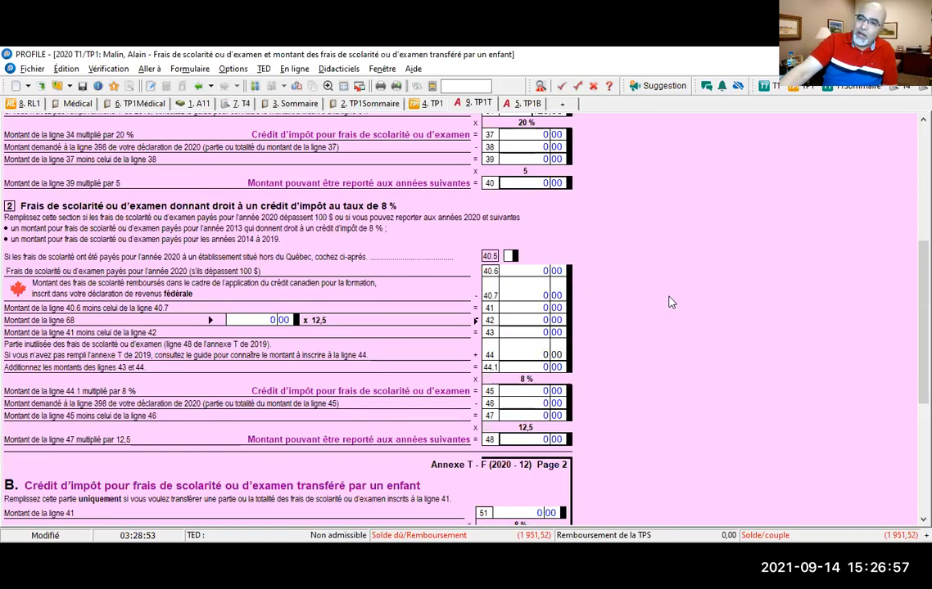
Examine the spouse's TP1T, including the 20 % and 8 % tuition credit calculations and the transfer calculation in section B.
{"action": "left_click", "coordinate": [255, 87]}
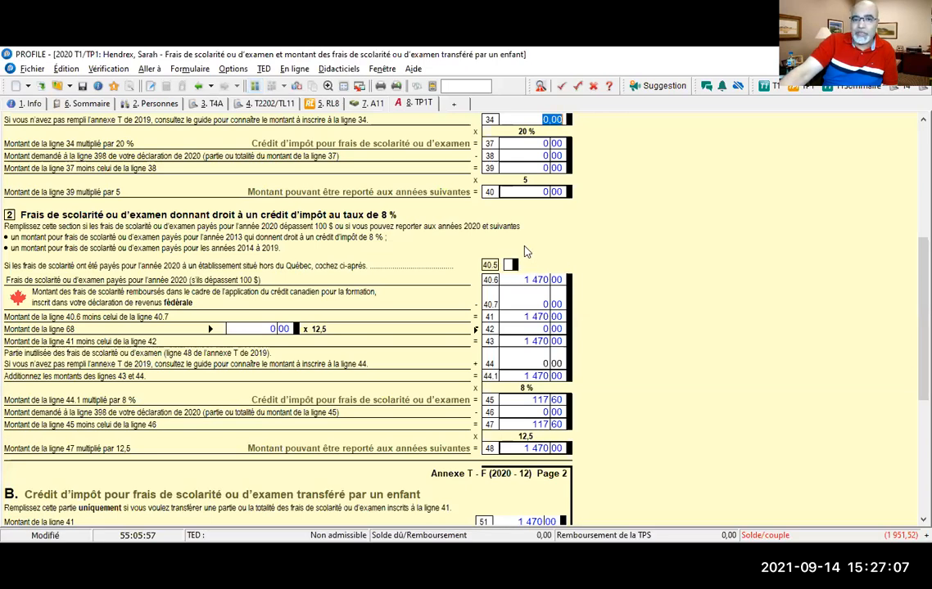
{"action": "scroll", "coordinate": [531, 257], "scroll_direction": "up", "scroll_amount": 3}
{"action": "scroll", "coordinate": [529, 264], "scroll_direction": "down", "scroll_amount": 3}
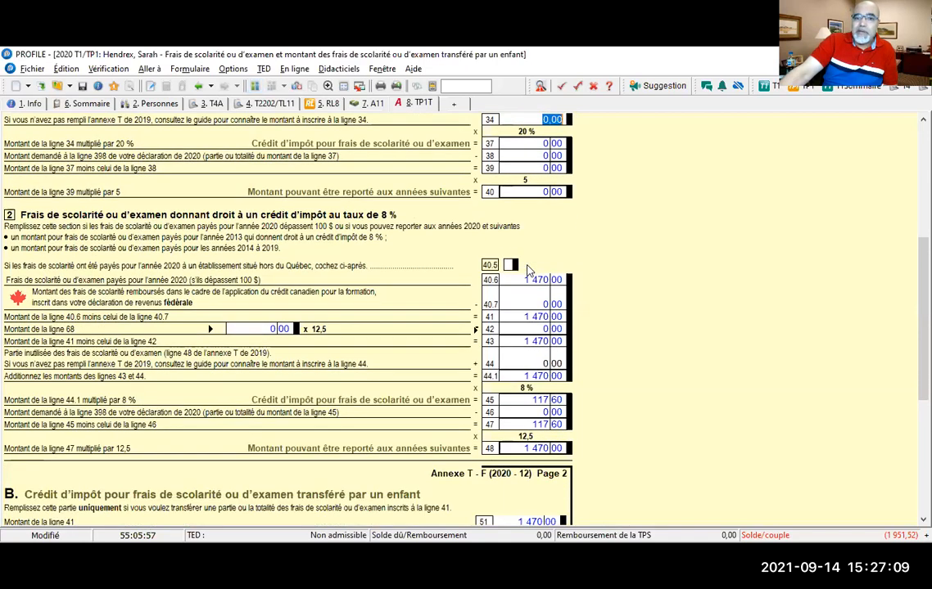
{"action": "scroll", "coordinate": [528, 270], "scroll_direction": "up", "scroll_amount": 1}
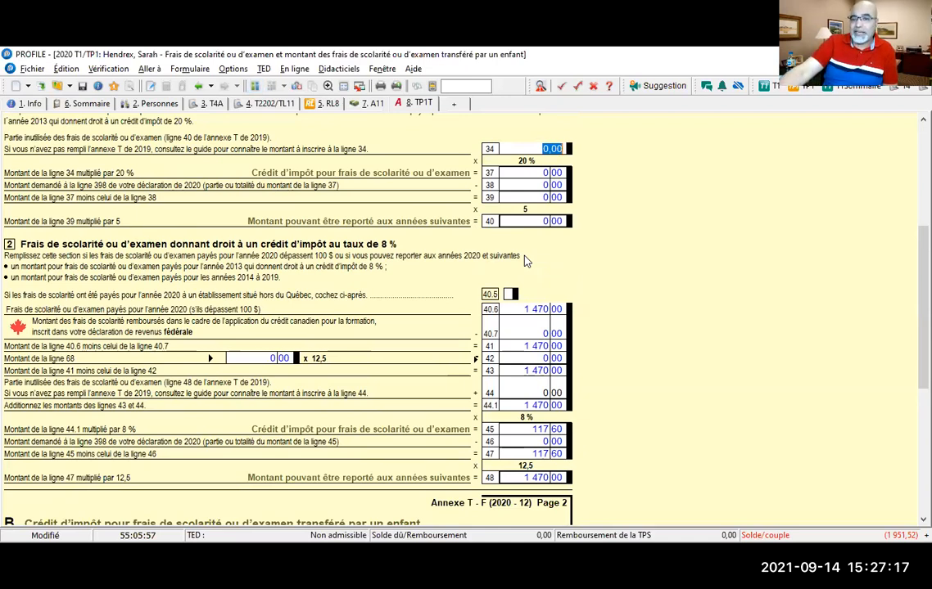
{"action": "scroll", "coordinate": [526, 260], "scroll_direction": "down", "scroll_amount": 5}
{"action": "scroll", "coordinate": [528, 262], "scroll_direction": "down", "scroll_amount": 2}
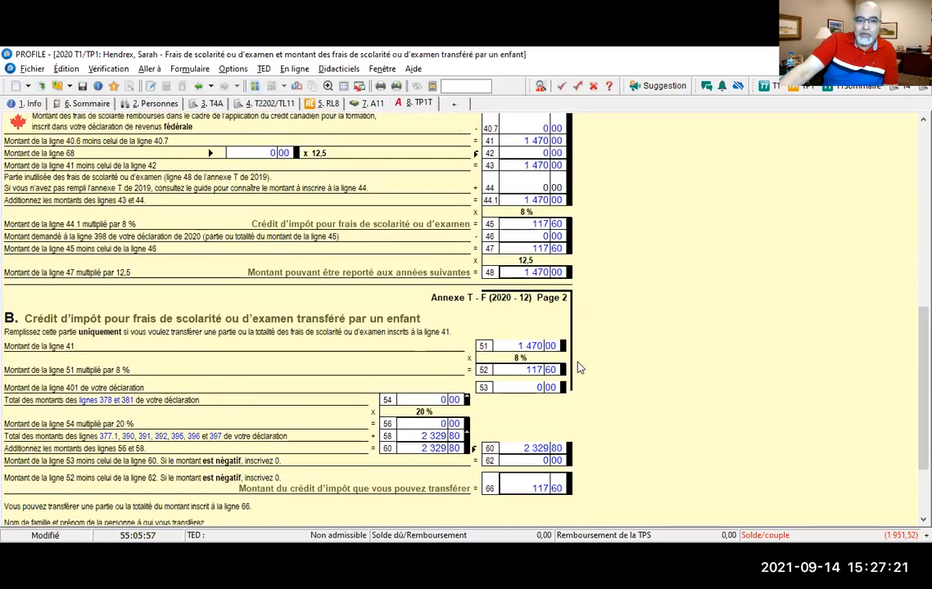
{"action": "scroll", "coordinate": [579, 368], "scroll_direction": "up", "scroll_amount": 7}
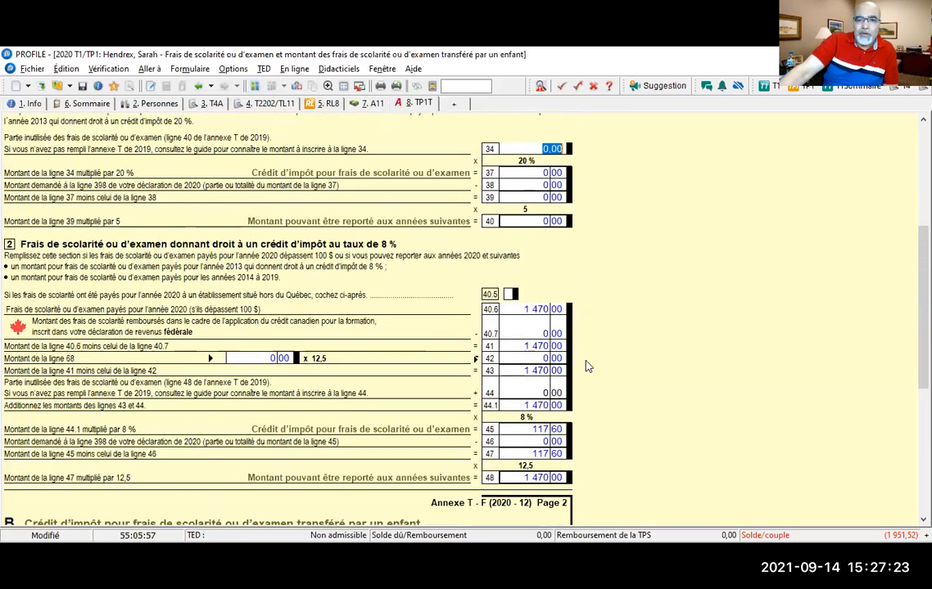
{"action": "scroll", "coordinate": [586, 366], "scroll_direction": "up", "scroll_amount": 3}
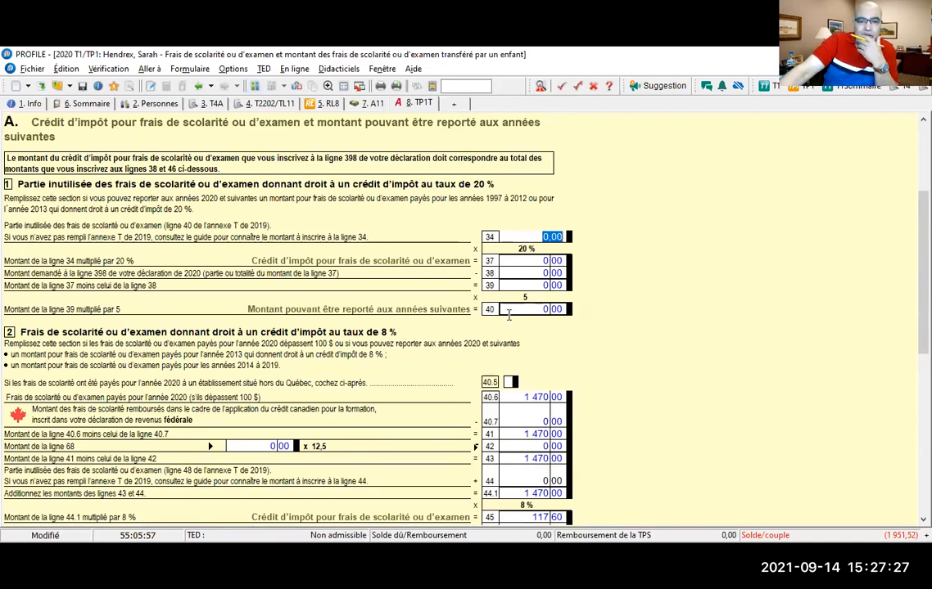
{"action": "scroll", "coordinate": [511, 338], "scroll_direction": "down", "scroll_amount": 1}
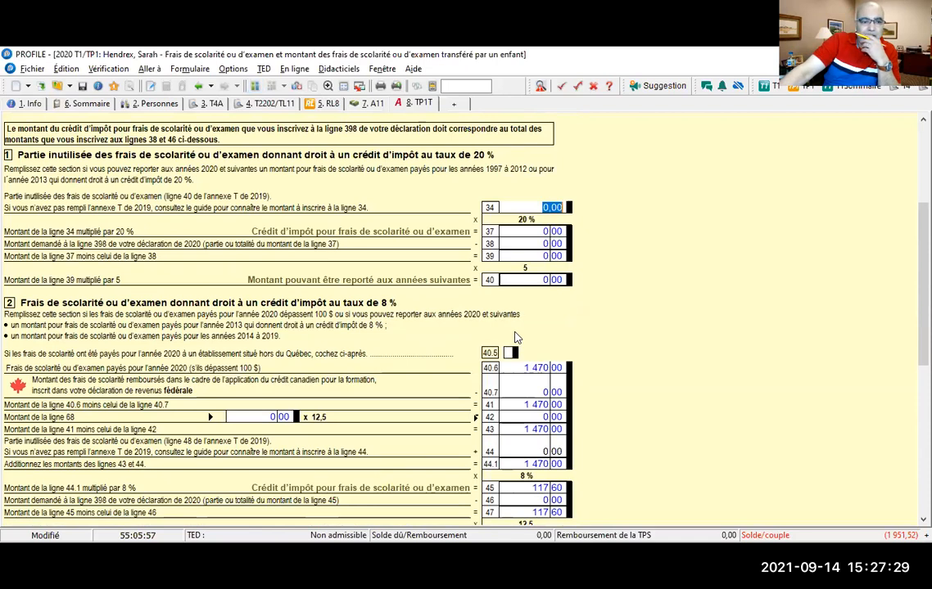
Enter 56.79 as the unused tuition or examination fees on line 44 in the 8 % section of the spouse's TP1T.
{"action": "scroll", "coordinate": [516, 336], "scroll_direction": "down", "scroll_amount": 2}
{"action": "scroll", "coordinate": [516, 331], "scroll_direction": "down", "scroll_amount": 1}
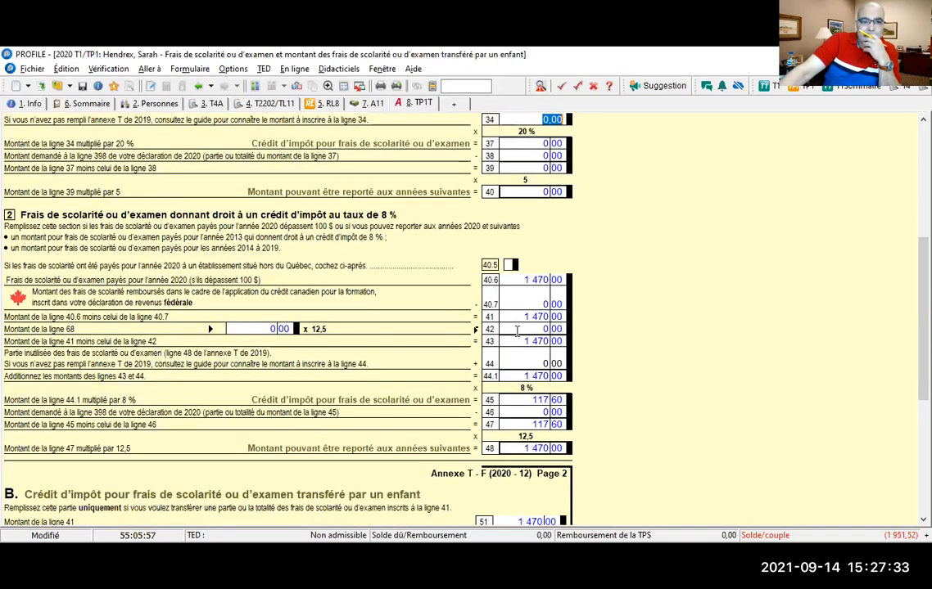
{"action": "scroll", "coordinate": [516, 330], "scroll_direction": "down", "scroll_amount": 2}
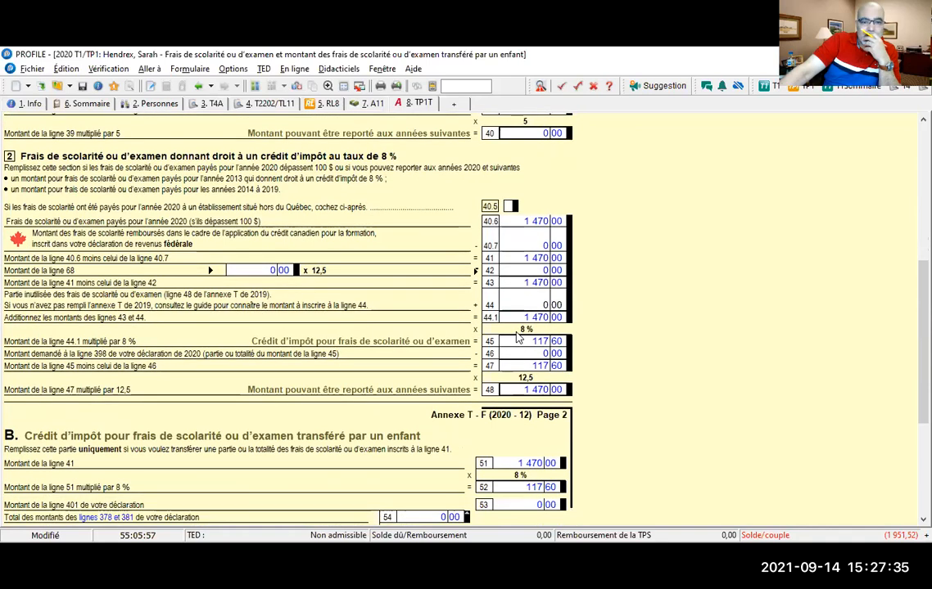
{"action": "scroll", "coordinate": [517, 338], "scroll_direction": "down", "scroll_amount": 2}
{"action": "scroll", "coordinate": [517, 330], "scroll_direction": "up", "scroll_amount": 1}
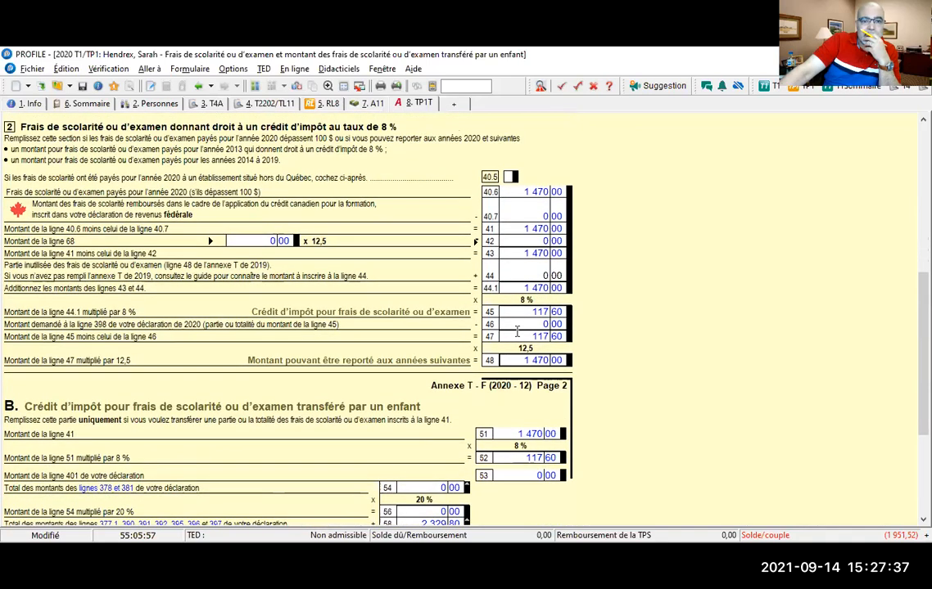
{"action": "scroll", "coordinate": [516, 331], "scroll_direction": "up", "scroll_amount": 1}
{"action": "scroll", "coordinate": [517, 330], "scroll_direction": "up", "scroll_amount": 1}
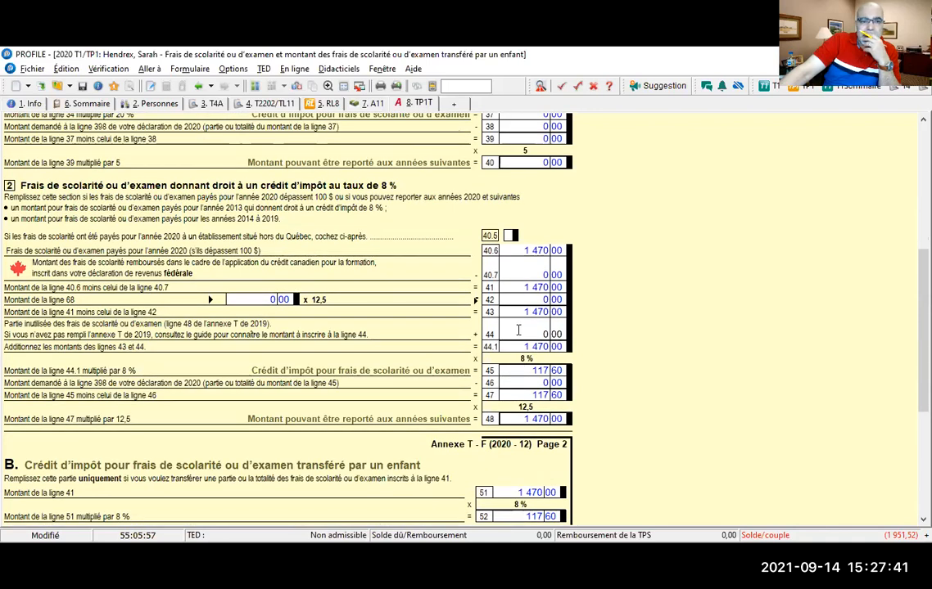
{"action": "scroll", "coordinate": [518, 330], "scroll_direction": "down", "scroll_amount": 1}
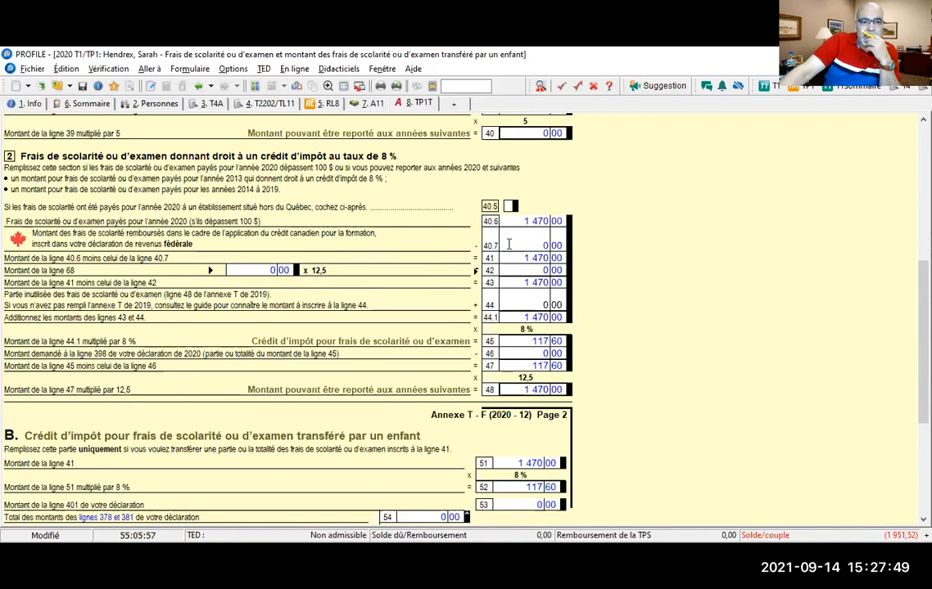
{"action": "left_click", "coordinate": [518, 303]}
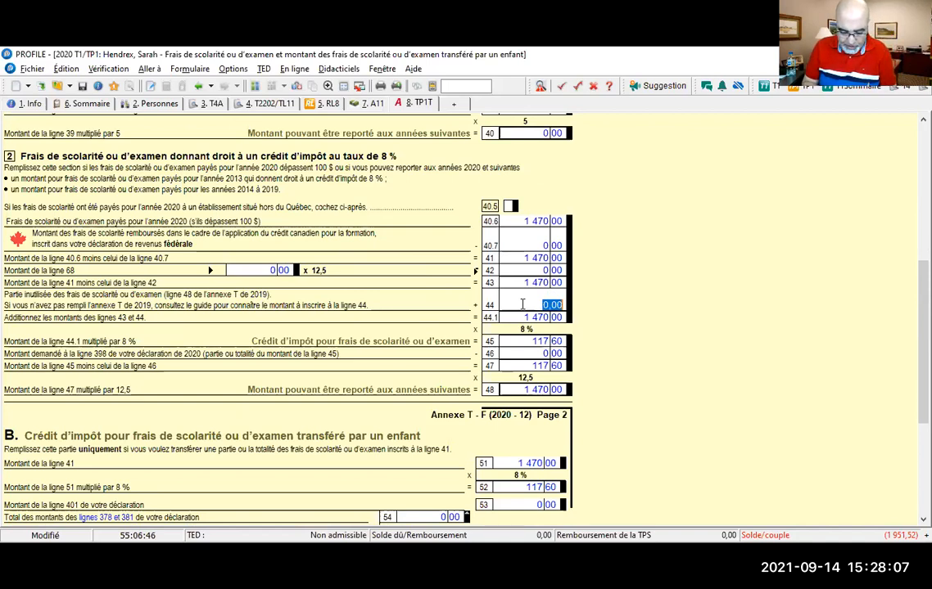
{"action": "type", "text": "56.79"}
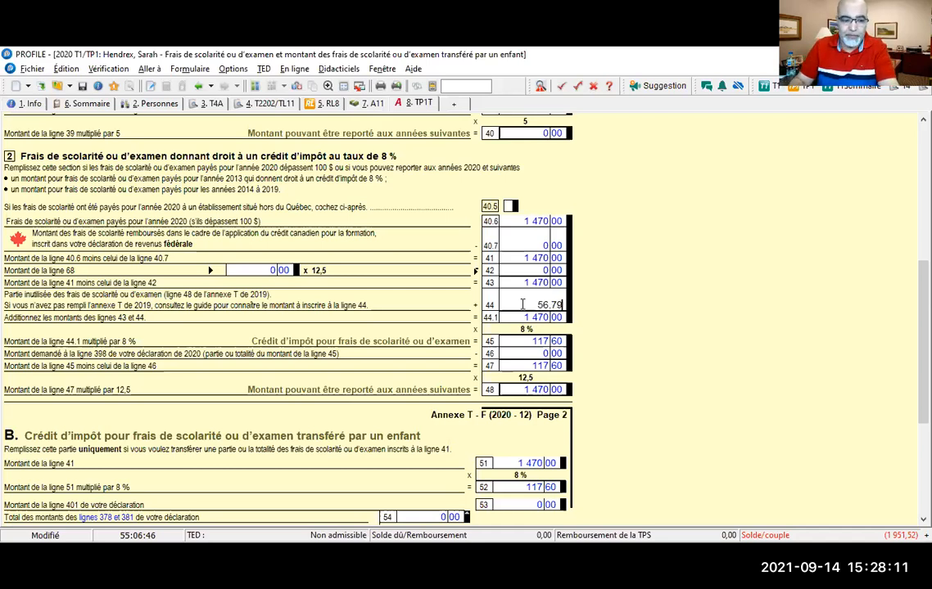
{"action": "key", "text": "Tab"}
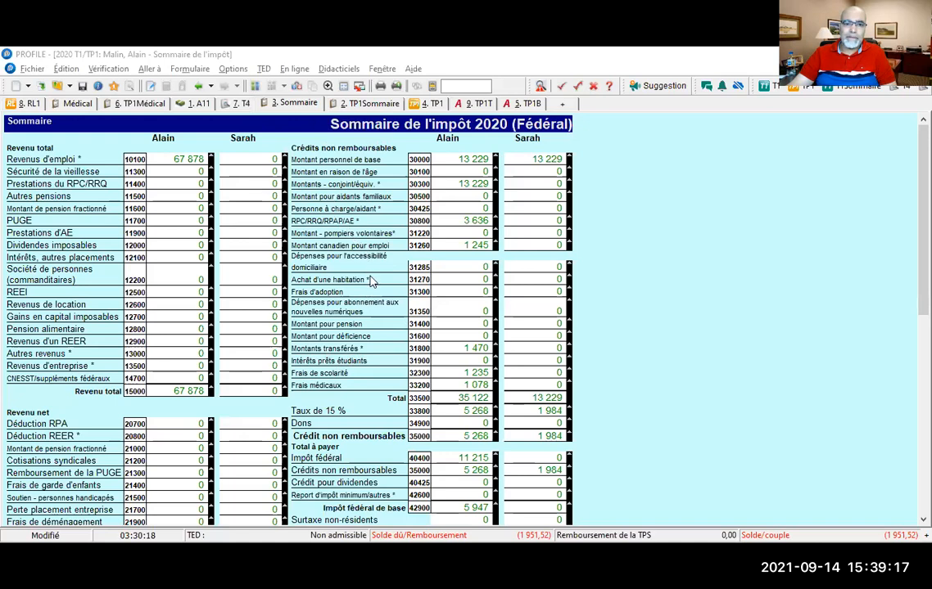
Follow the home purchase amount, line 31270, from the federal summary to the T1 return and on to the Autres crédits worksheet.
{"action": "left_click", "coordinate": [461, 279]}
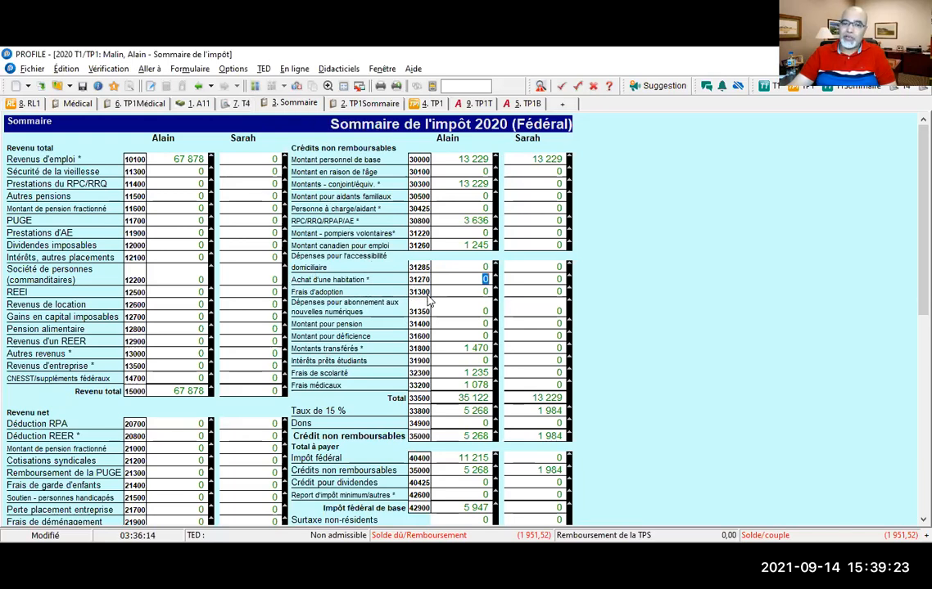
{"action": "double_click", "coordinate": [469, 280]}
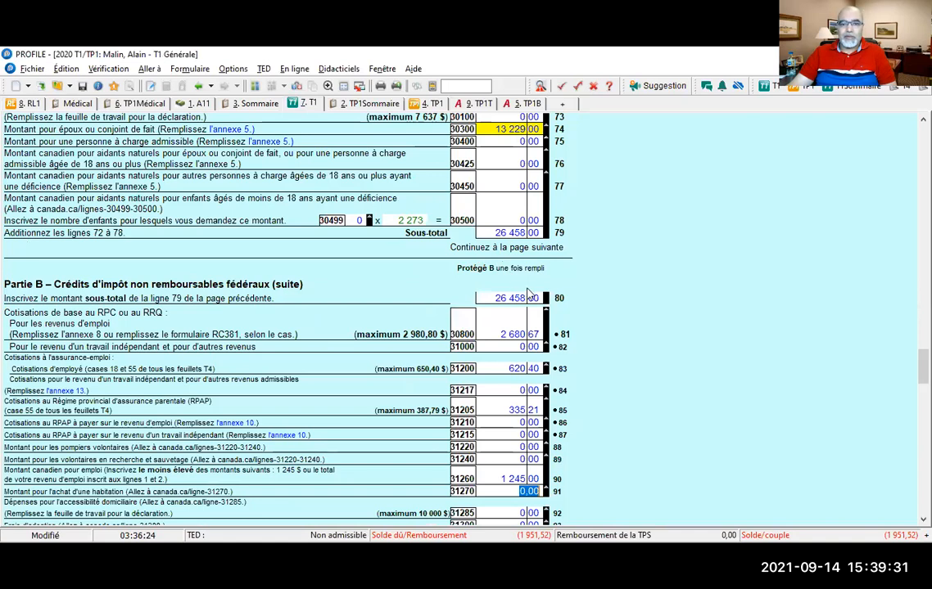
{"action": "scroll", "coordinate": [524, 286], "scroll_direction": "down", "scroll_amount": 3}
{"action": "scroll", "coordinate": [530, 293], "scroll_direction": "down", "scroll_amount": 1}
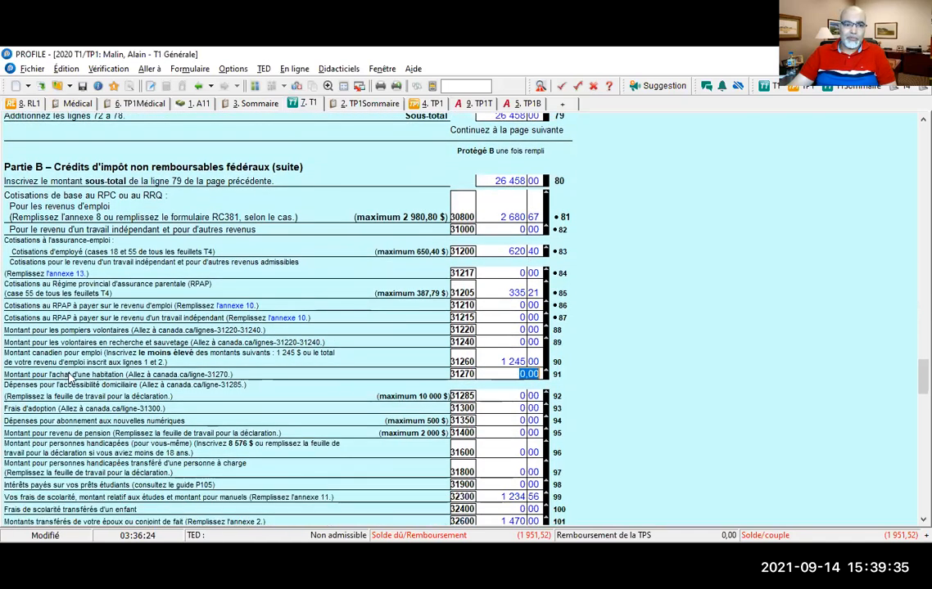
{"action": "double_click", "coordinate": [508, 375]}
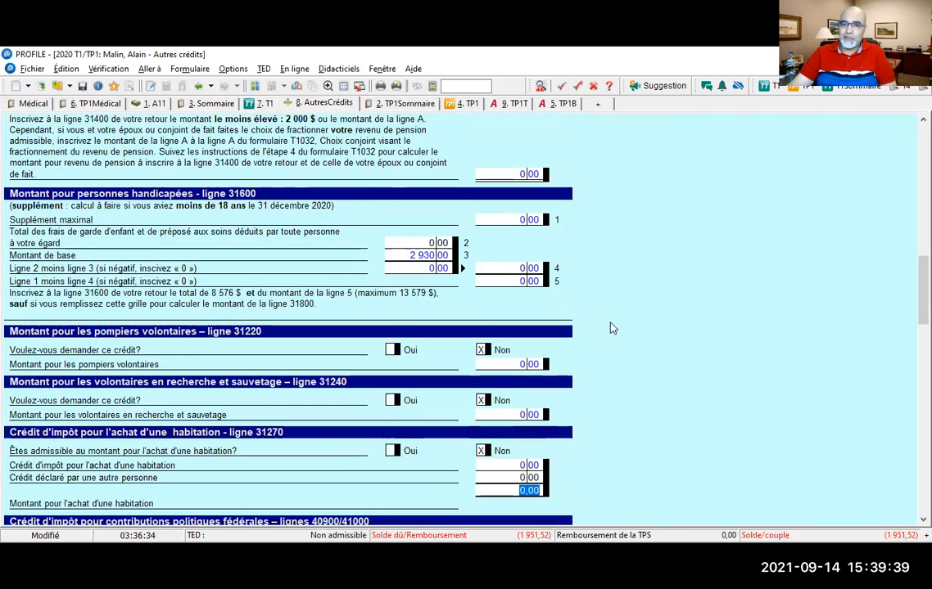
{"action": "scroll", "coordinate": [610, 325], "scroll_direction": "up", "scroll_amount": 15}
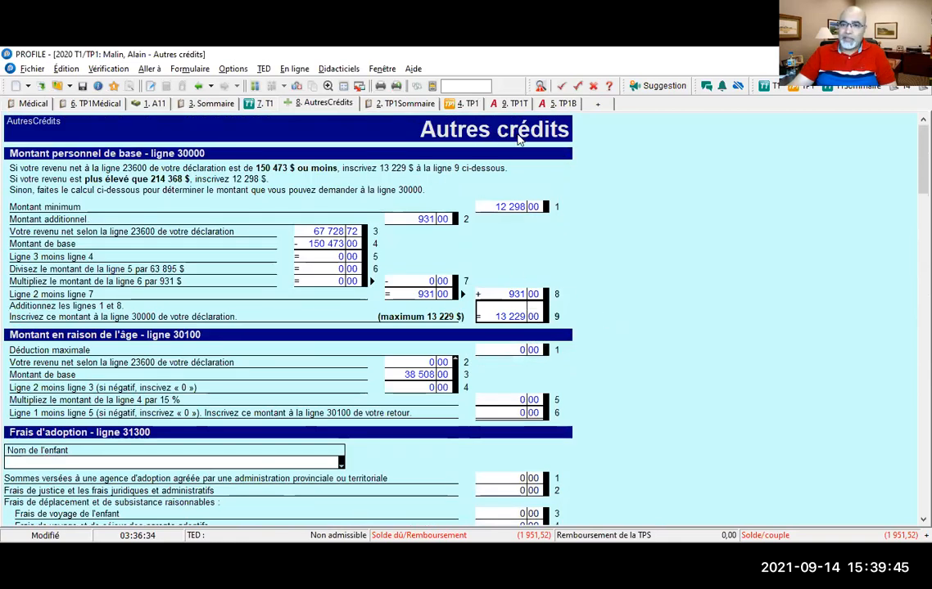
Set the taxpayer's eligibility for the home purchase amount on line 31270 of Autres crédits to Oui, comparing it with Non.
{"action": "left_click", "coordinate": [217, 104]}
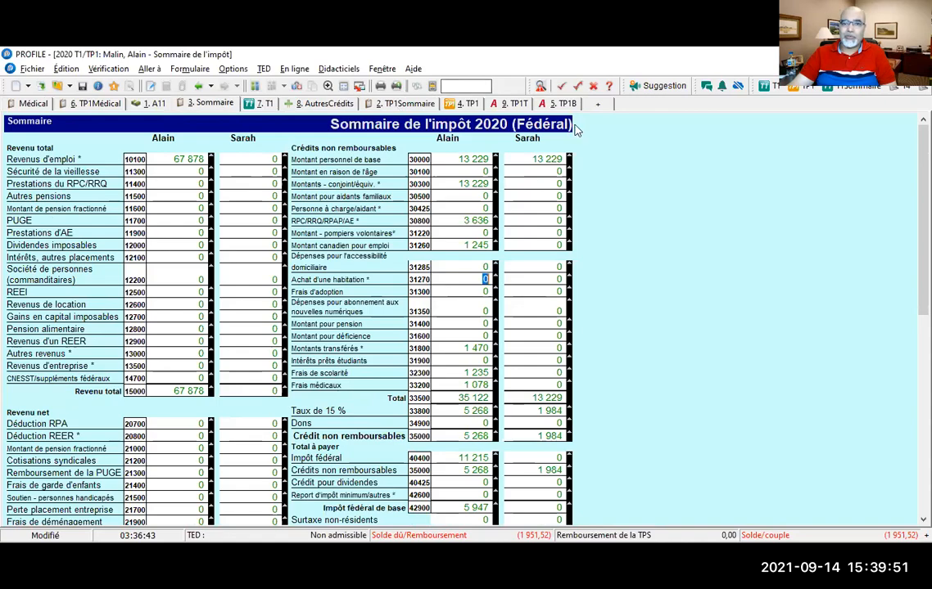
{"action": "left_click", "coordinate": [341, 105]}
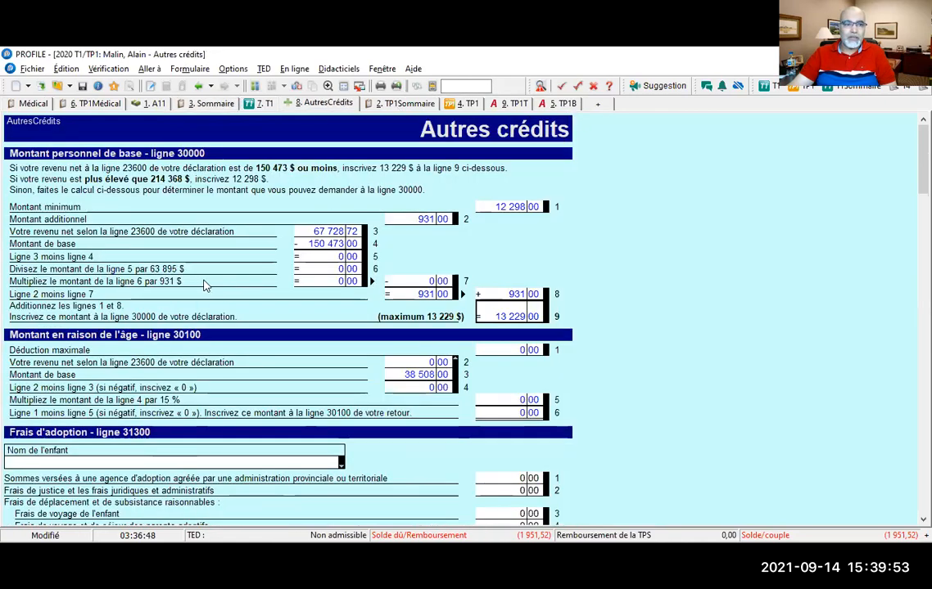
{"action": "scroll", "coordinate": [200, 282], "scroll_direction": "down", "scroll_amount": 6}
{"action": "scroll", "coordinate": [195, 285], "scroll_direction": "down", "scroll_amount": 10}
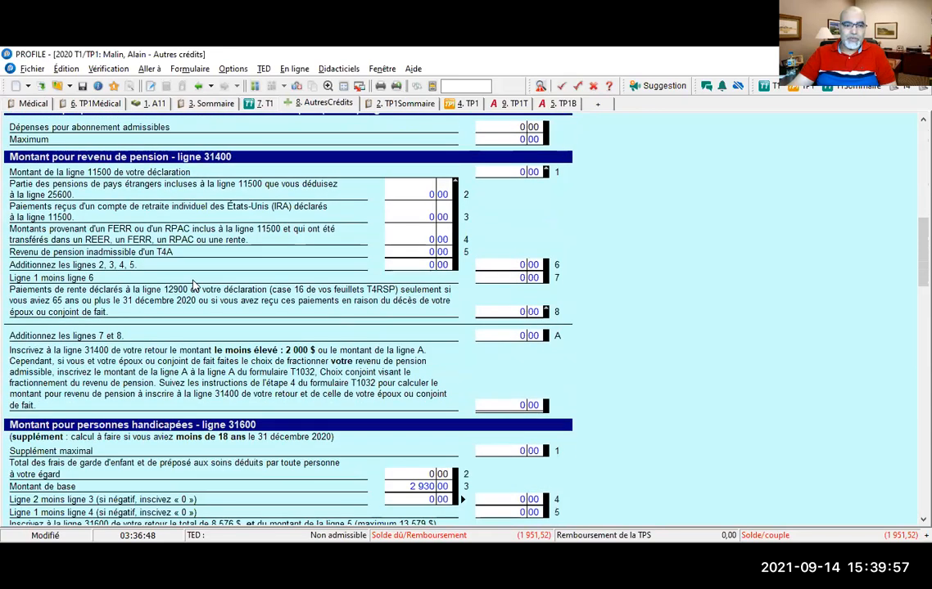
{"action": "scroll", "coordinate": [195, 285], "scroll_direction": "down", "scroll_amount": 5}
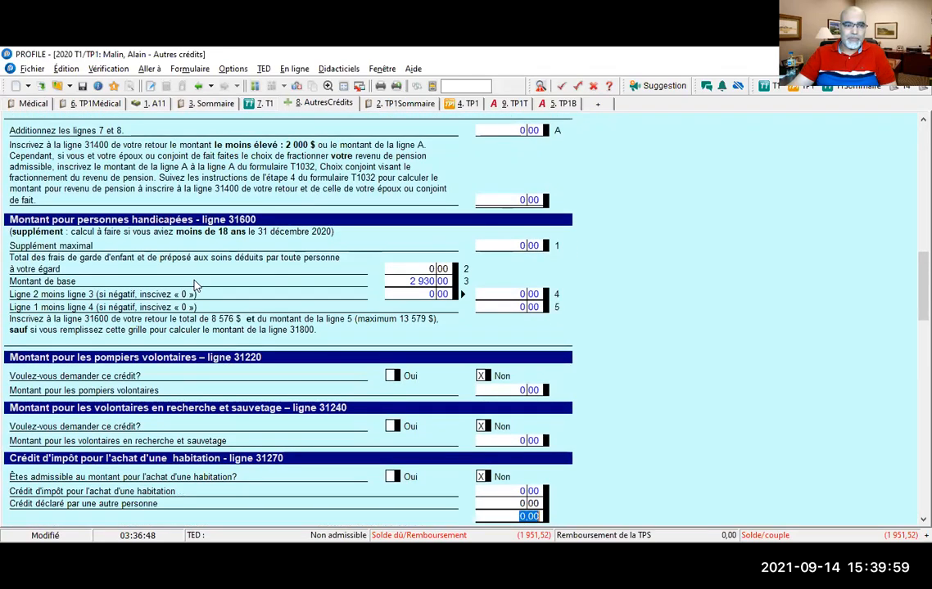
{"action": "scroll", "coordinate": [195, 285], "scroll_direction": "down", "scroll_amount": 4}
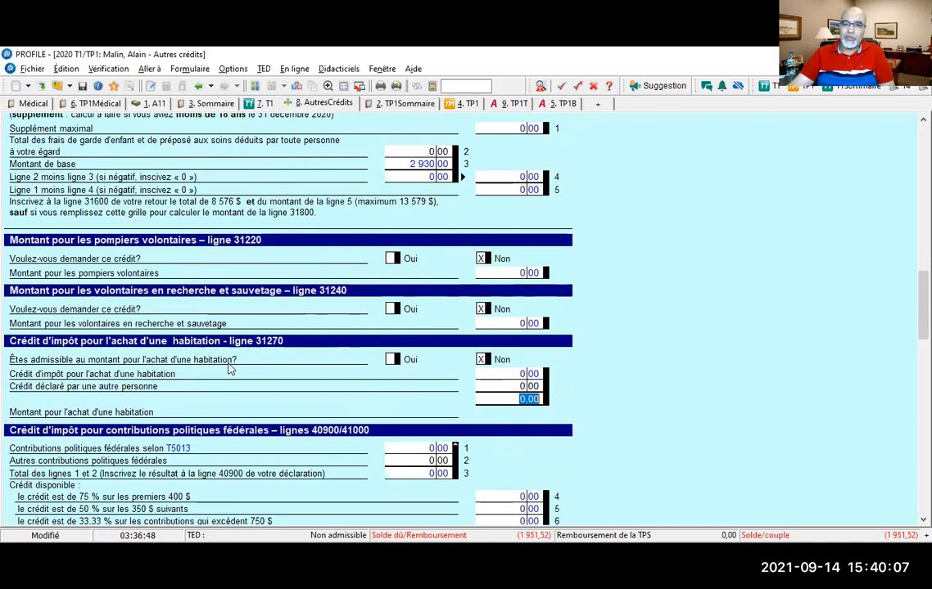
{"action": "left_click", "coordinate": [393, 361]}
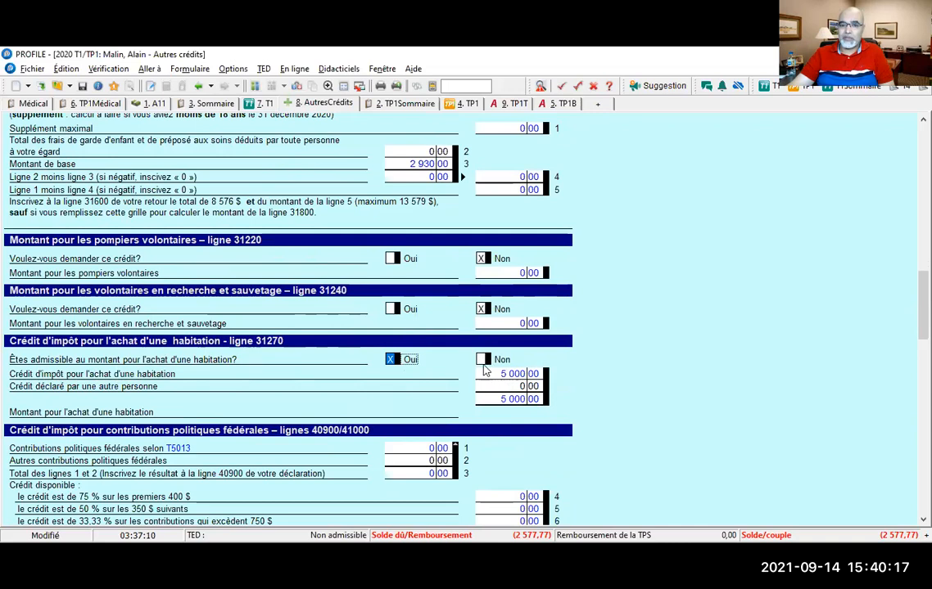
{"action": "left_click", "coordinate": [482, 362]}
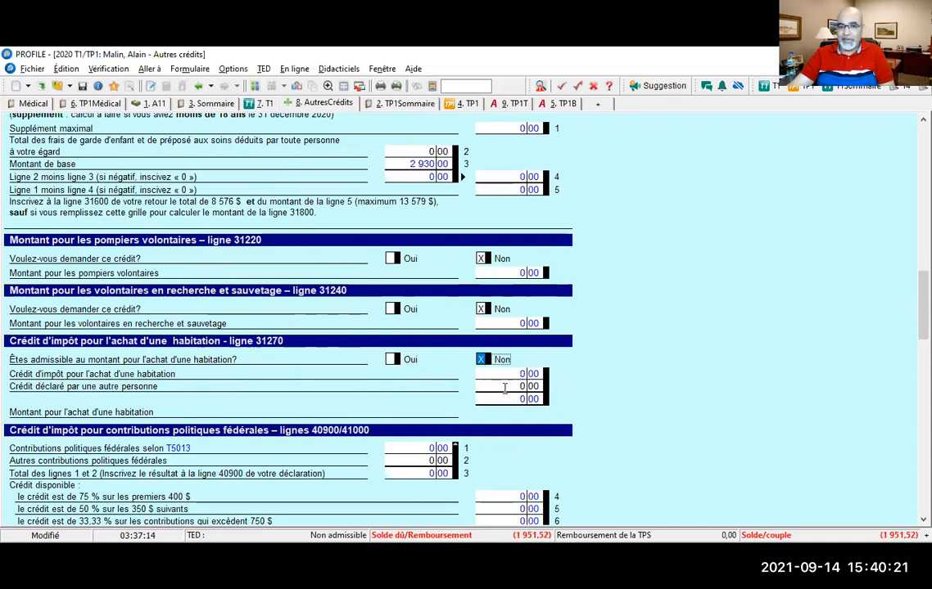
{"action": "left_click", "coordinate": [393, 361]}
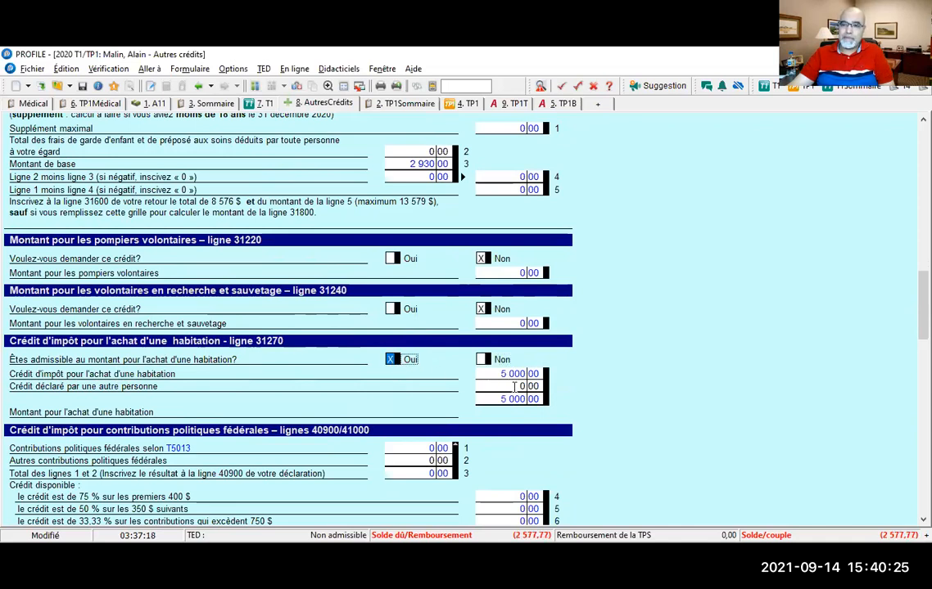
{"action": "scroll", "coordinate": [514, 389], "scroll_direction": "down", "scroll_amount": 1}
{"action": "scroll", "coordinate": [514, 393], "scroll_direction": "down", "scroll_amount": 1}
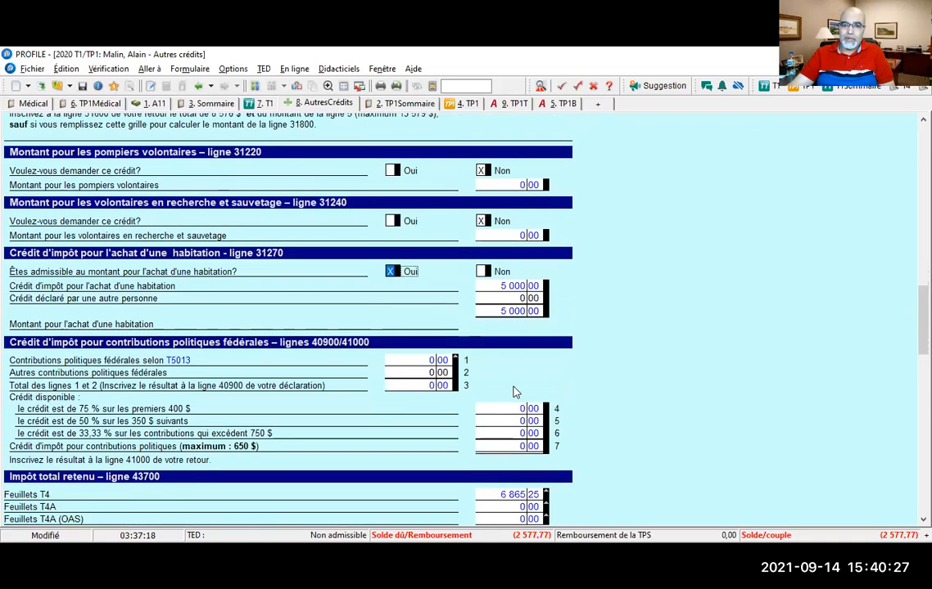
Check the home purchase credit on line 31270 of the federal summary and on line 396 of the Quebec summary.
{"action": "left_click", "coordinate": [209, 105]}
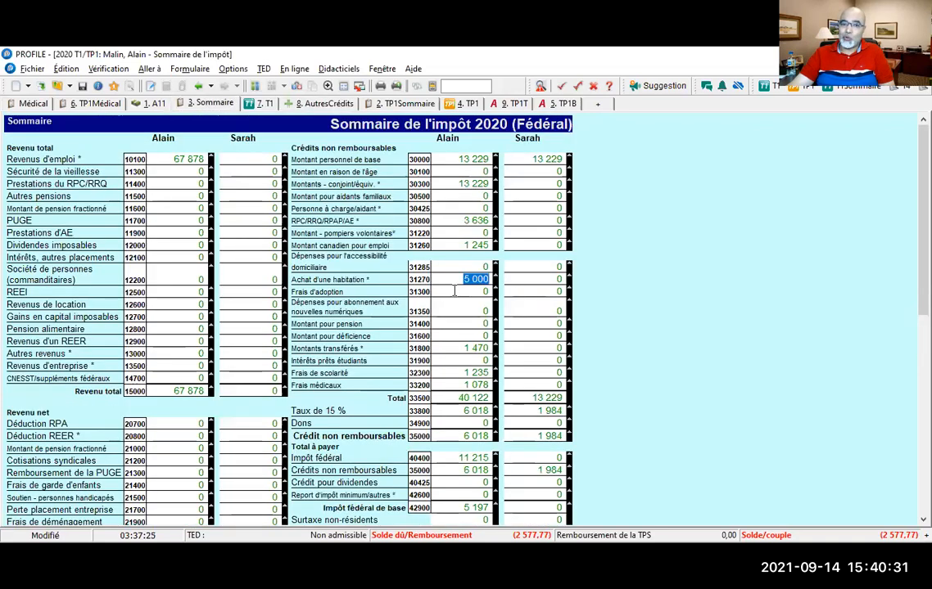
{"action": "left_click", "coordinate": [447, 279]}
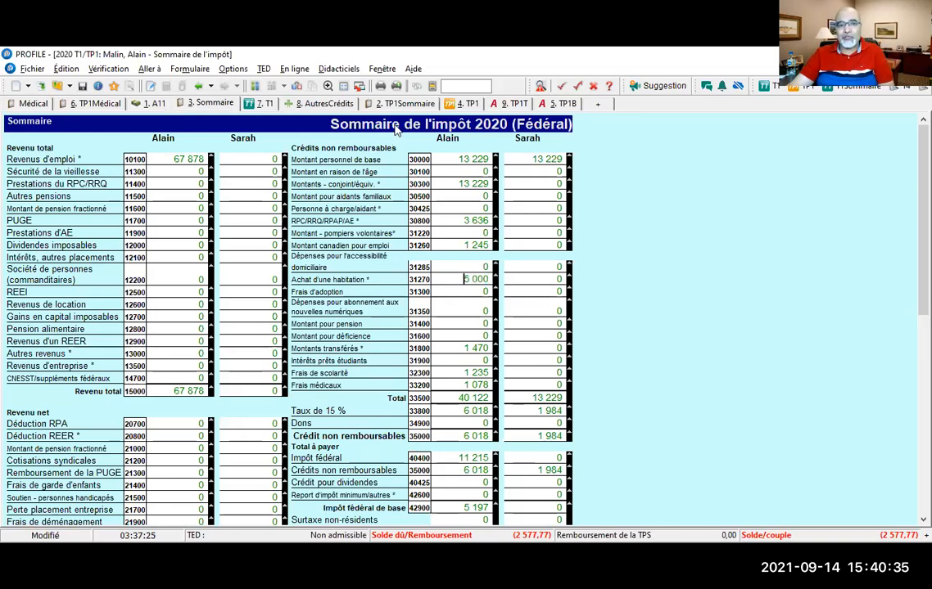
{"action": "left_click", "coordinate": [297, 89]}
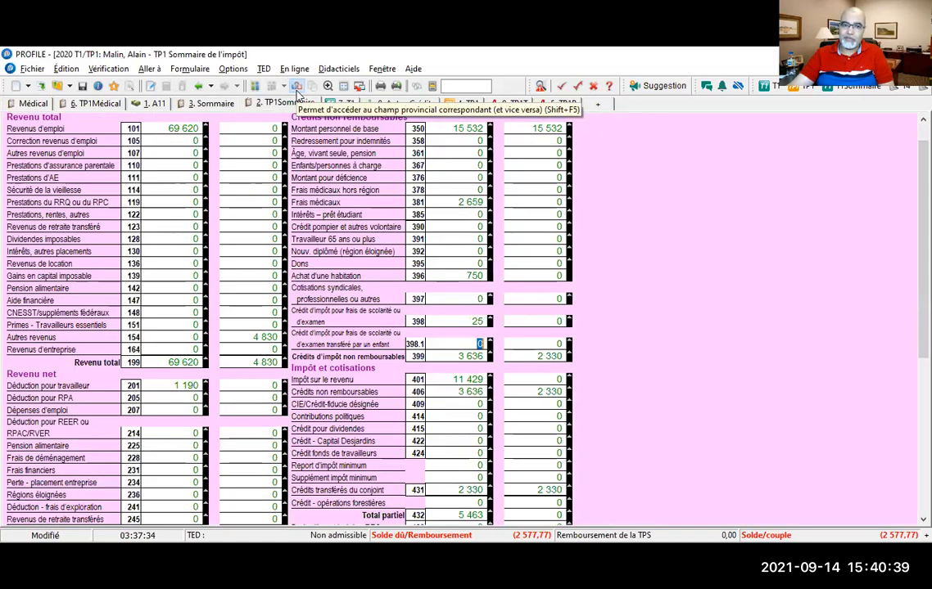
{"action": "left_click", "coordinate": [459, 276]}
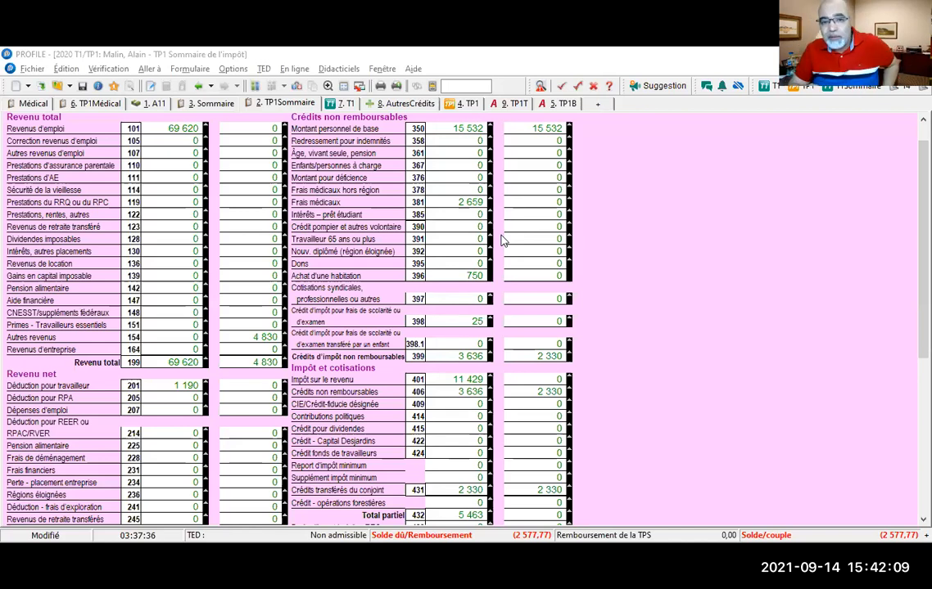
Search the forms for "hab" and open the Quebec home purchase credit form TP752.HA.
{"action": "scroll", "coordinate": [503, 240], "scroll_direction": "up", "scroll_amount": 2}
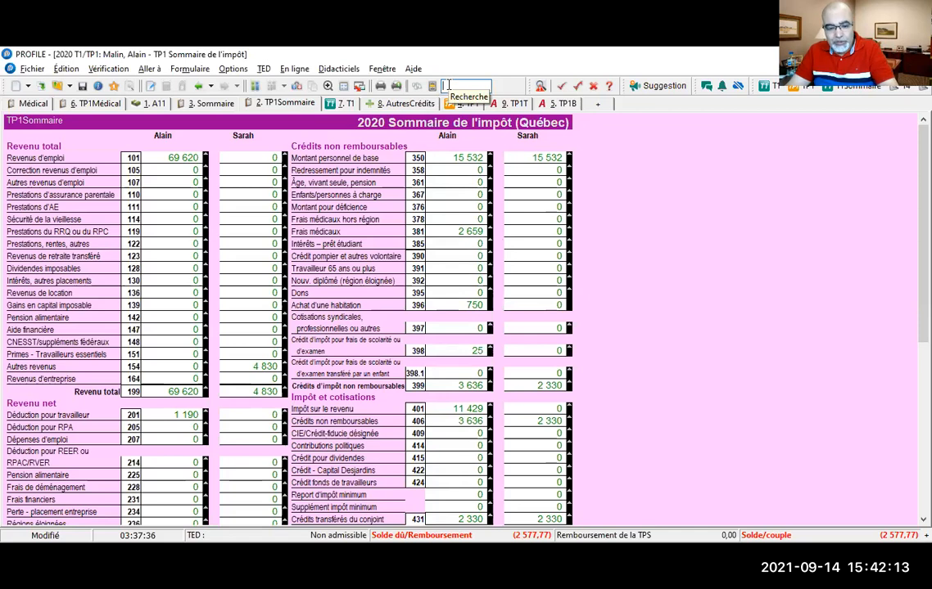
{"action": "type", "text": "ha"}
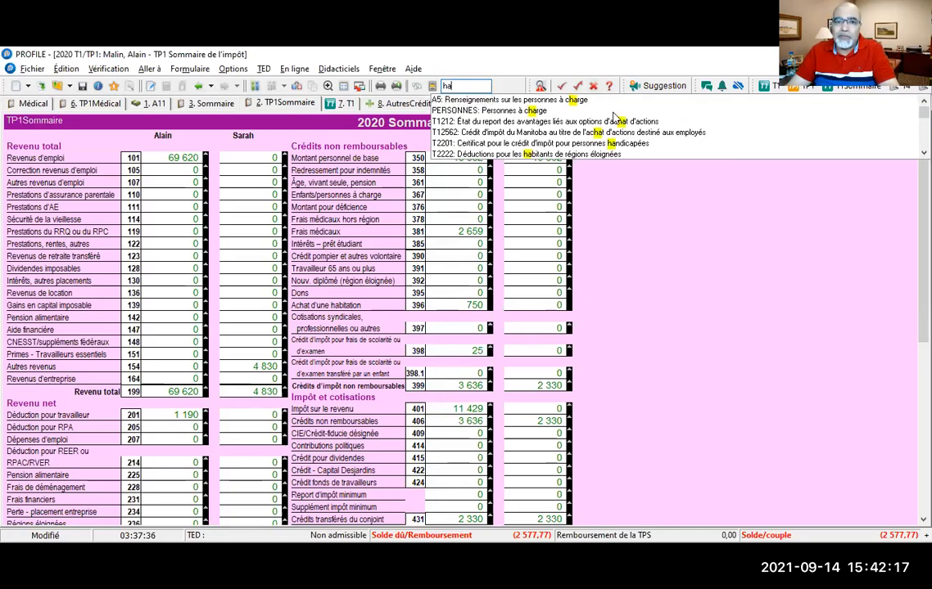
{"action": "type", "text": "b"}
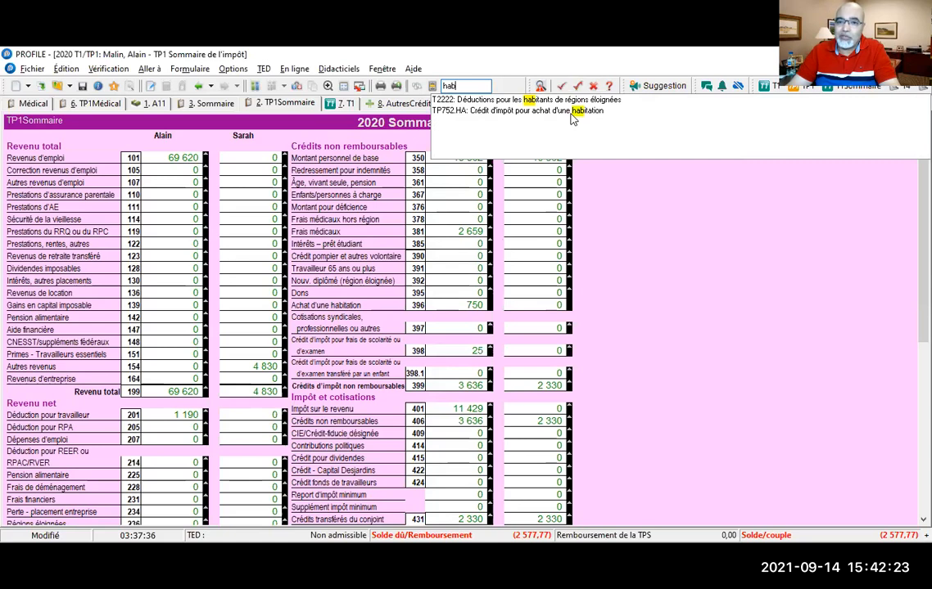
{"action": "left_click", "coordinate": [573, 119]}
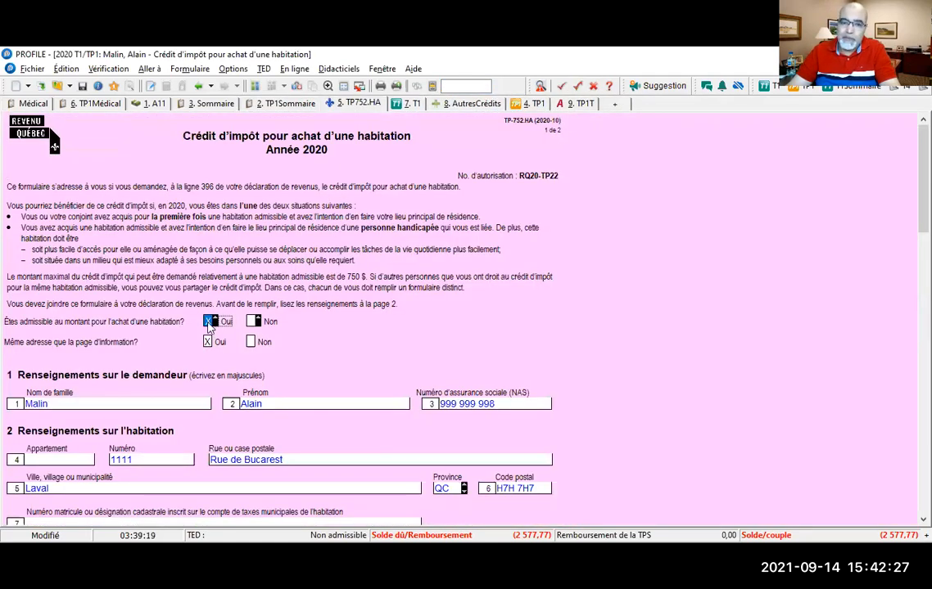
Set the home purchase eligibility on line 31270 of Autres crédits back to Non, and check the federal summary.
{"action": "left_click", "coordinate": [479, 104]}
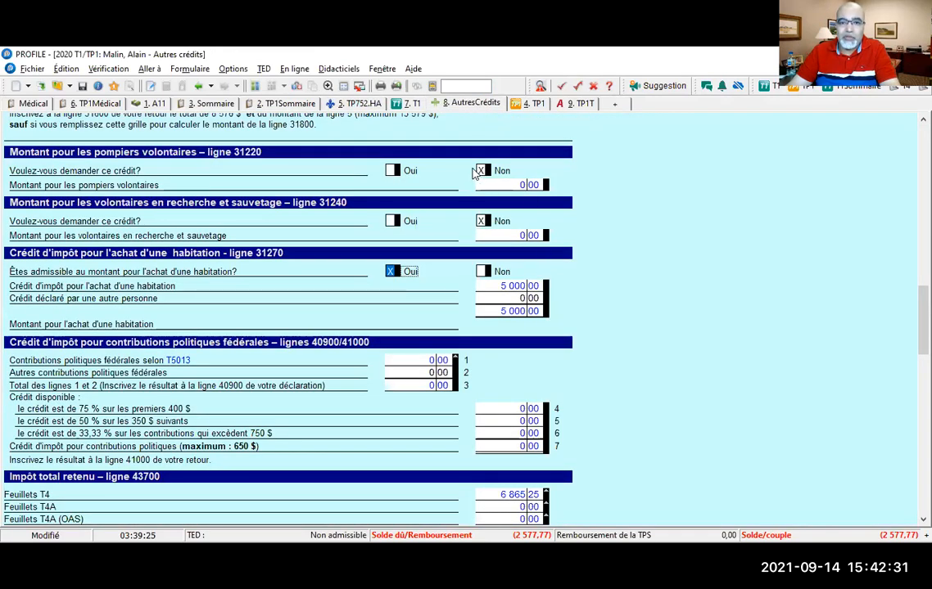
{"action": "scroll", "coordinate": [260, 238], "scroll_direction": "down", "scroll_amount": 10}
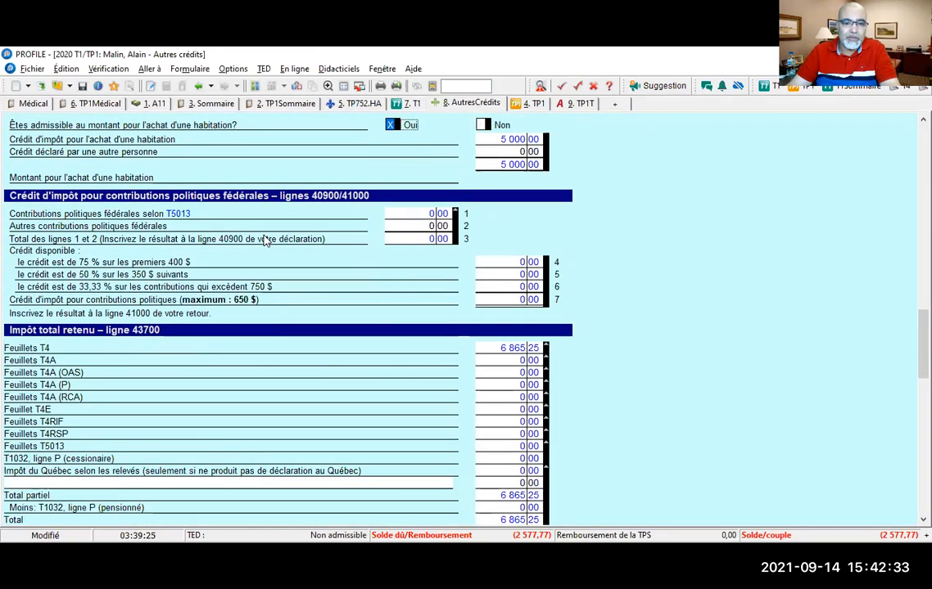
{"action": "scroll", "coordinate": [264, 240], "scroll_direction": "down", "scroll_amount": 12}
{"action": "scroll", "coordinate": [266, 241], "scroll_direction": "up", "scroll_amount": 15}
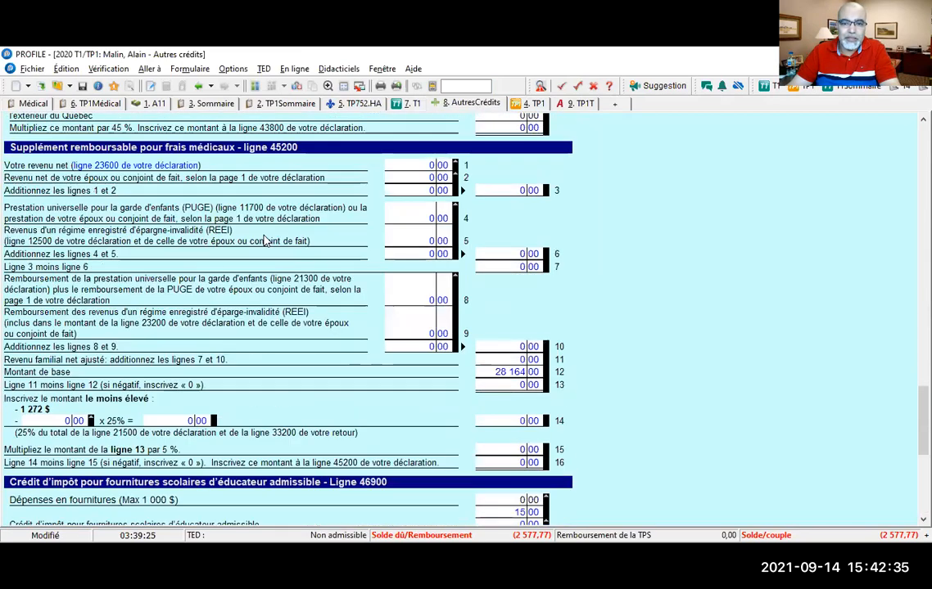
{"action": "scroll", "coordinate": [270, 241], "scroll_direction": "up", "scroll_amount": 6}
{"action": "left_click", "coordinate": [482, 254]}
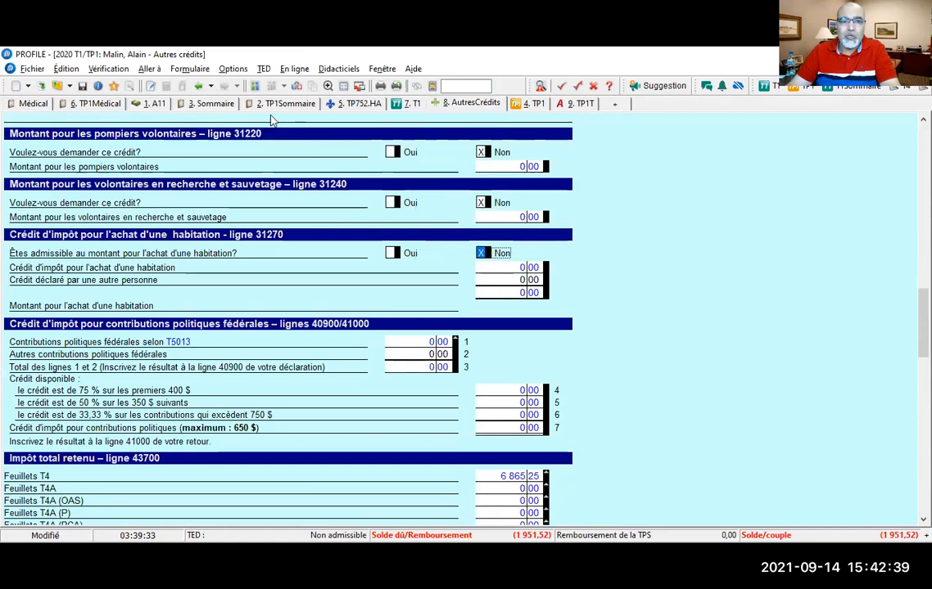
{"action": "left_click", "coordinate": [214, 104]}
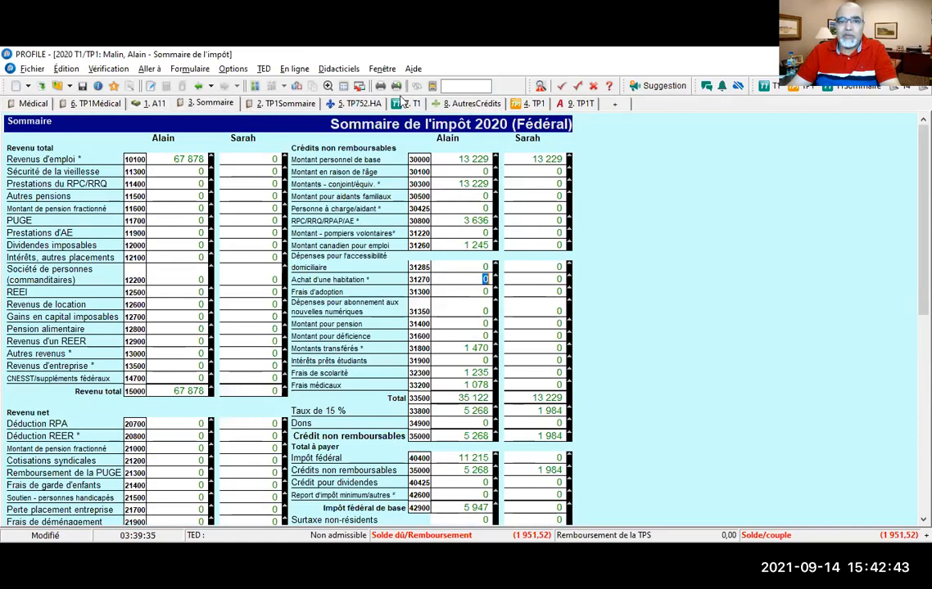
Close the Quebec home purchase credit form TP752.HA and the federal Autres crédits form.
{"action": "left_click", "coordinate": [358, 104]}
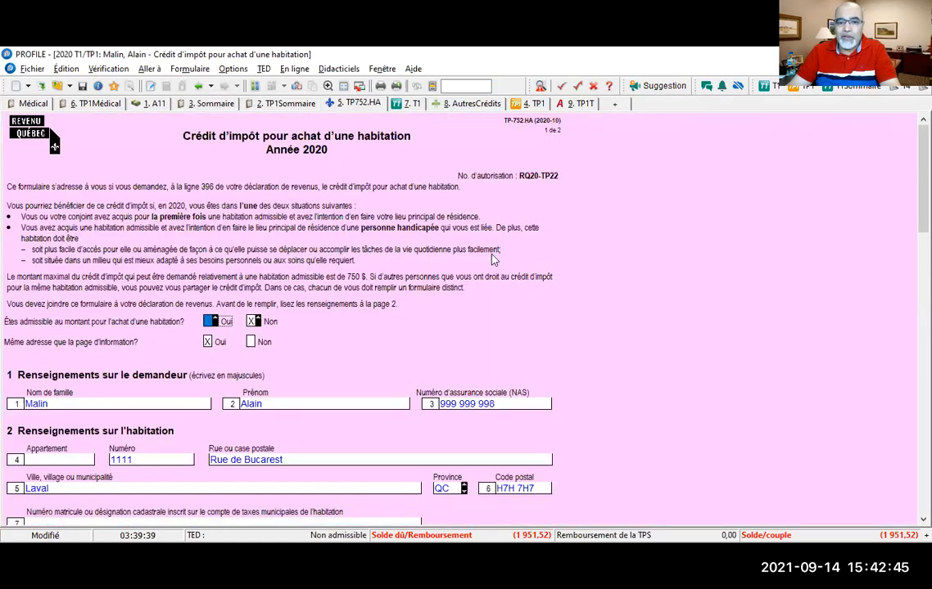
{"action": "right_click", "coordinate": [493, 491]}
{"action": "left_click", "coordinate": [546, 339]}
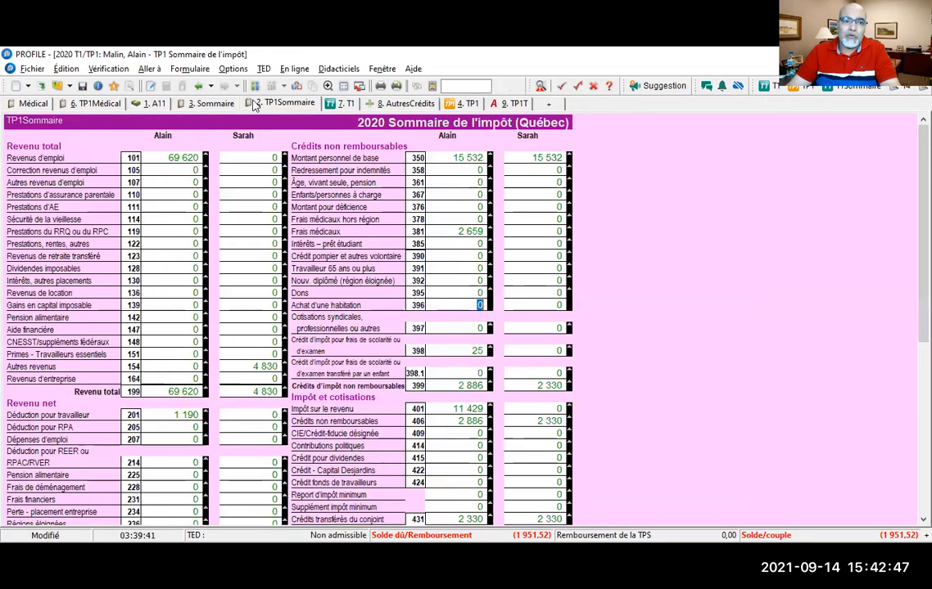
{"action": "left_click", "coordinate": [418, 108]}
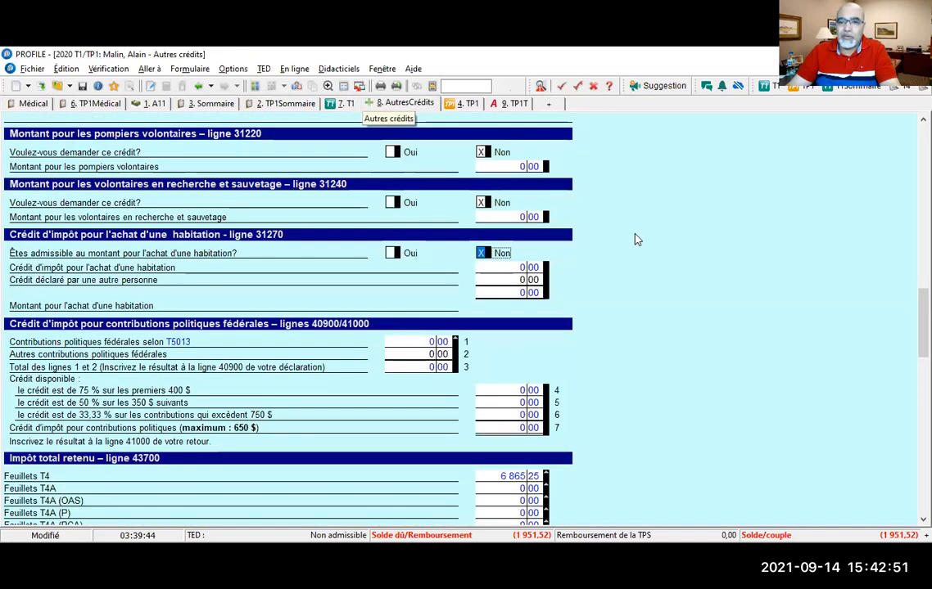
{"action": "right_click", "coordinate": [597, 213]}
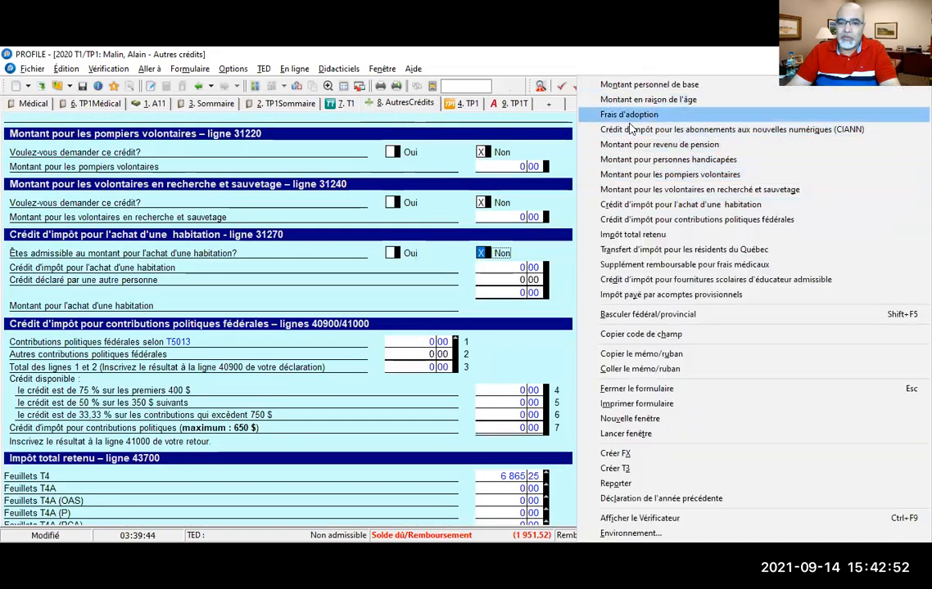
{"action": "left_click", "coordinate": [635, 390]}
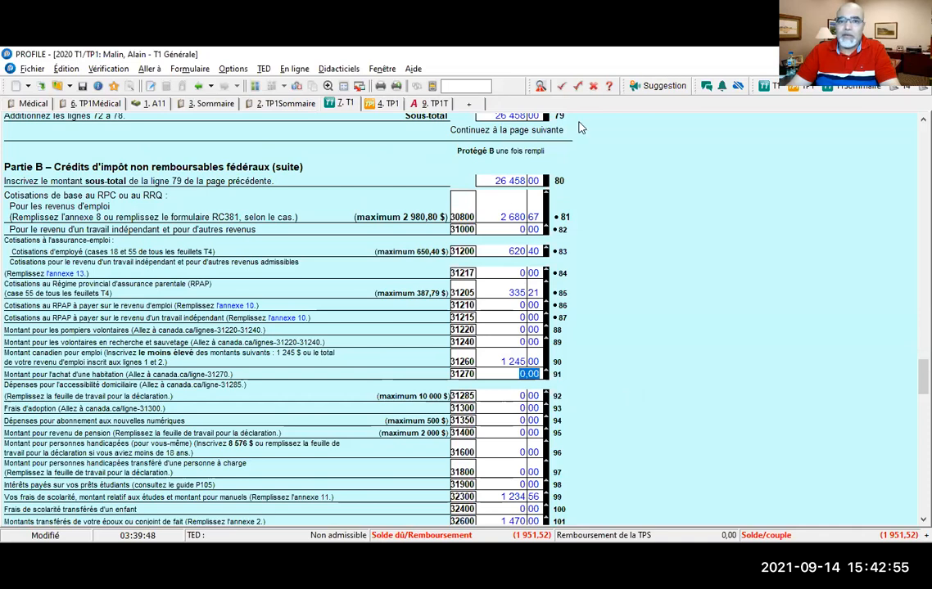
Search the forms for "hab", open TP752.HA, and set the taxpayer's eligibility for the home purchase amount to Oui.
{"action": "left_click", "coordinate": [450, 86]}
{"action": "type", "text": "hab"}
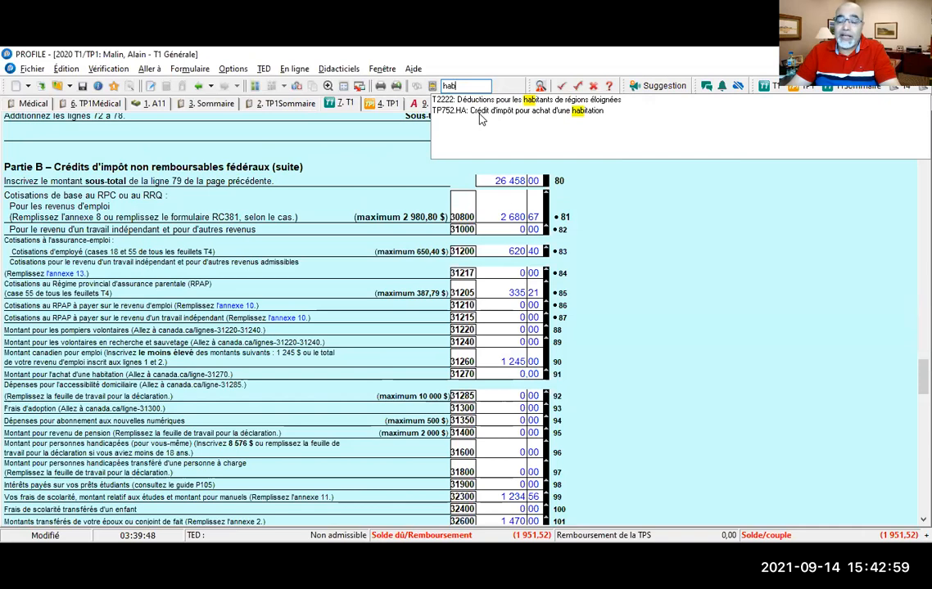
{"action": "left_click", "coordinate": [480, 113]}
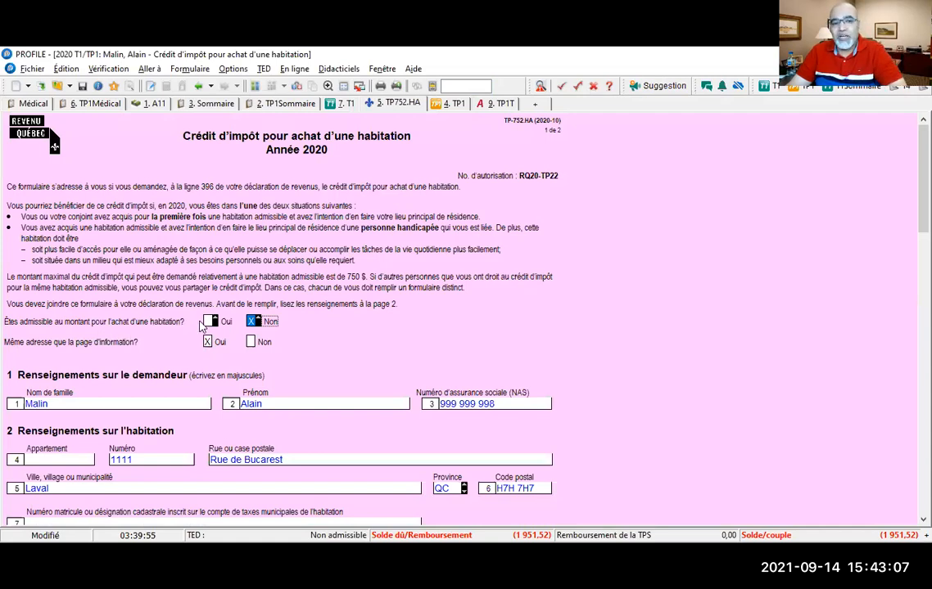
{"action": "left_click", "coordinate": [209, 321]}
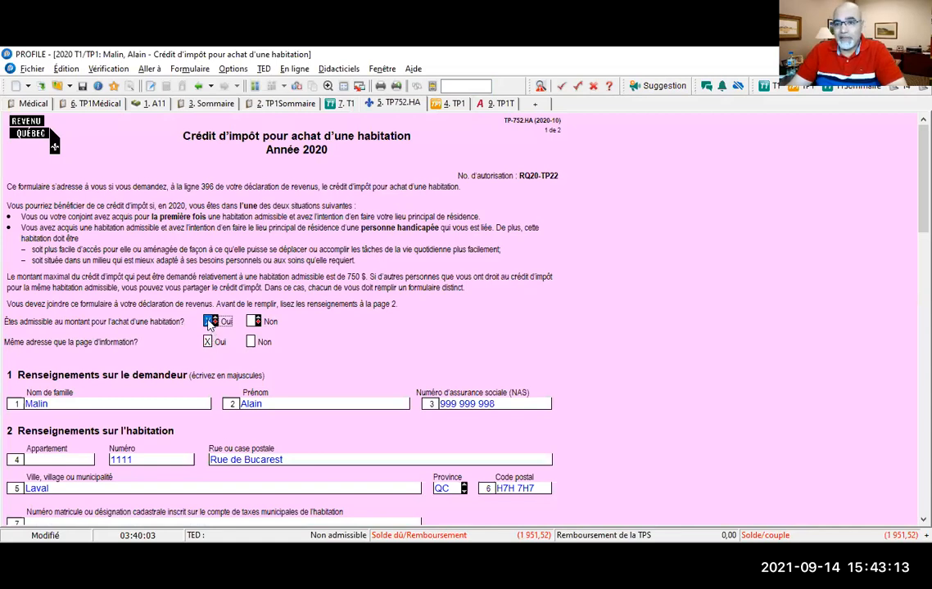
Compare the home purchase credit on line 31270 of the federal summary with line 396 of the Quebec summary.
{"action": "left_click", "coordinate": [210, 105]}
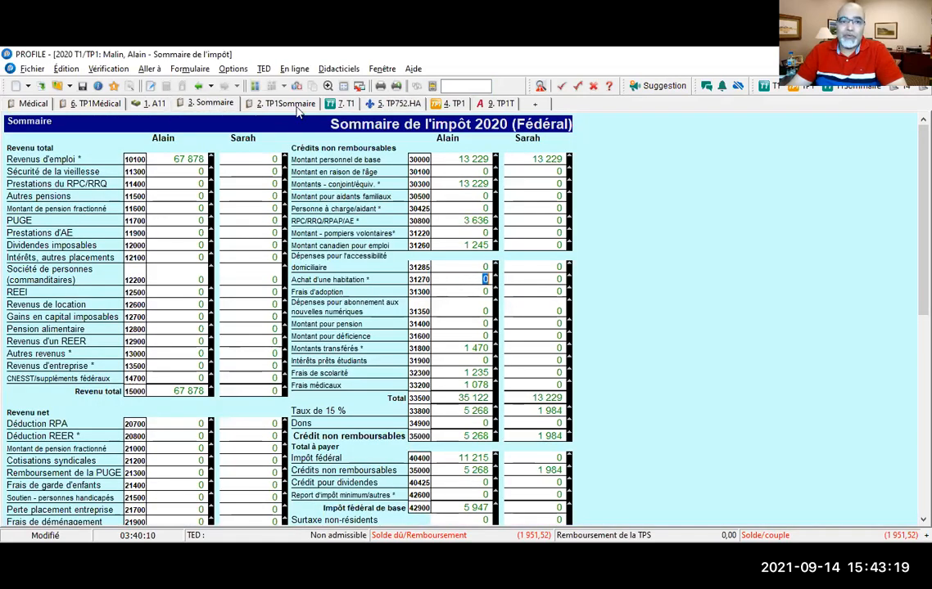
{"action": "left_click", "coordinate": [271, 85]}
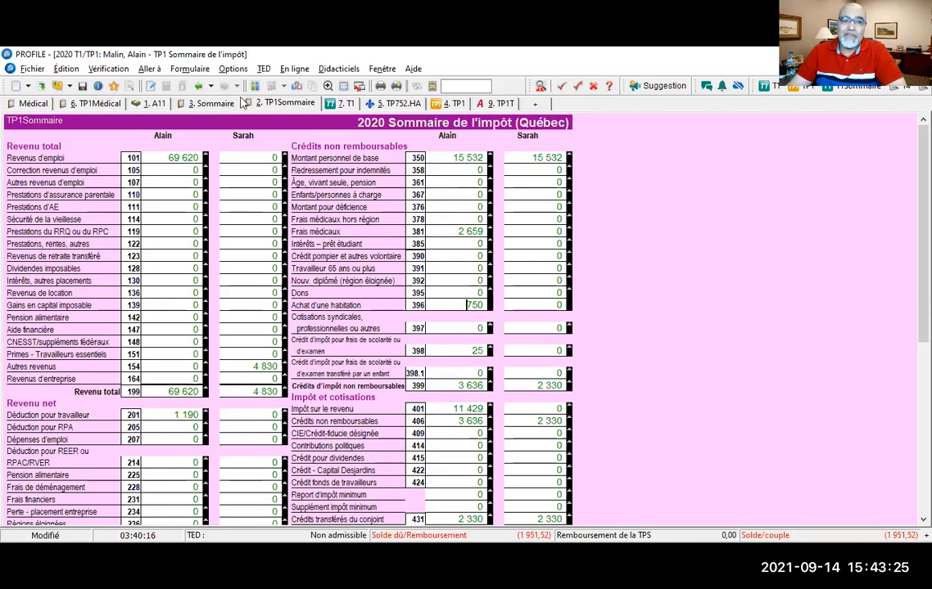
{"action": "left_click", "coordinate": [206, 103]}
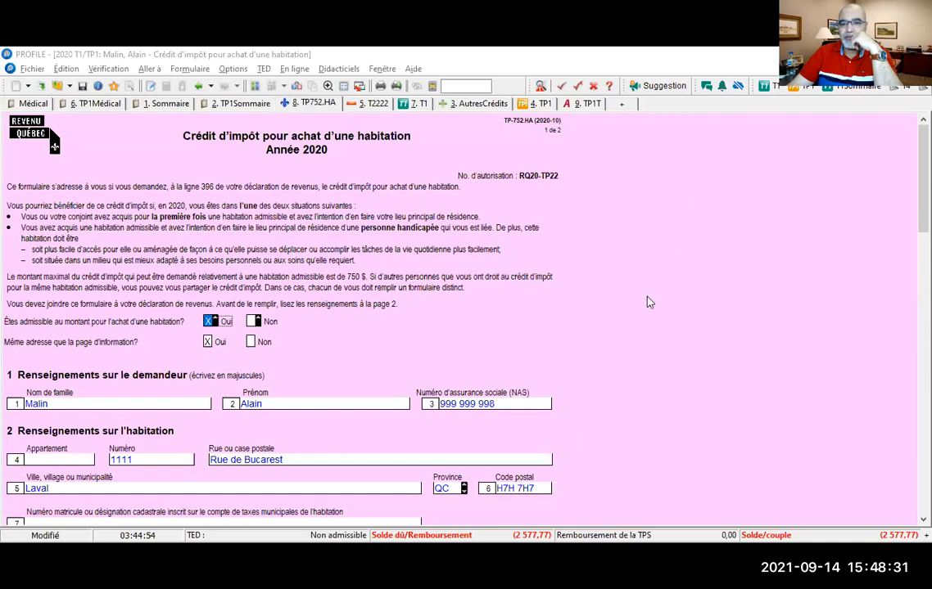
Close form TP752.HA and trace the federal home purchase amount on line 31270 from the summary through the T1 to Autres crédits.
{"action": "right_click", "coordinate": [516, 194]}
{"action": "left_click", "coordinate": [597, 297]}
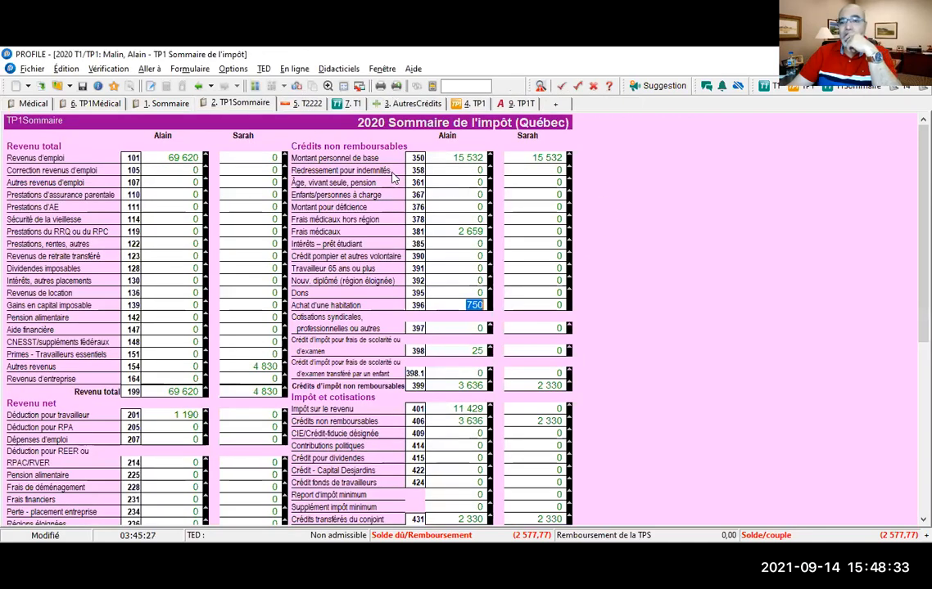
{"action": "left_click", "coordinate": [167, 103]}
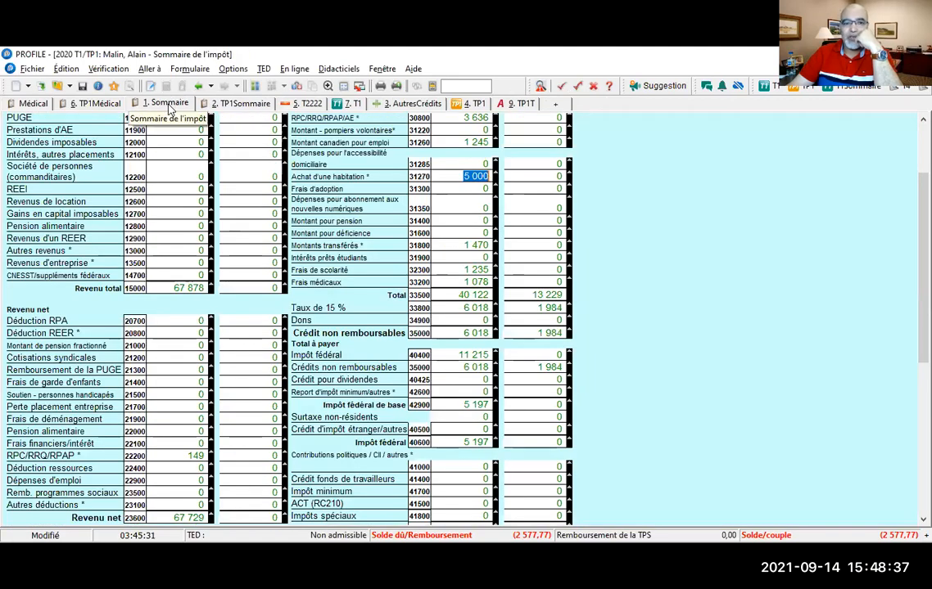
{"action": "double_click", "coordinate": [456, 176]}
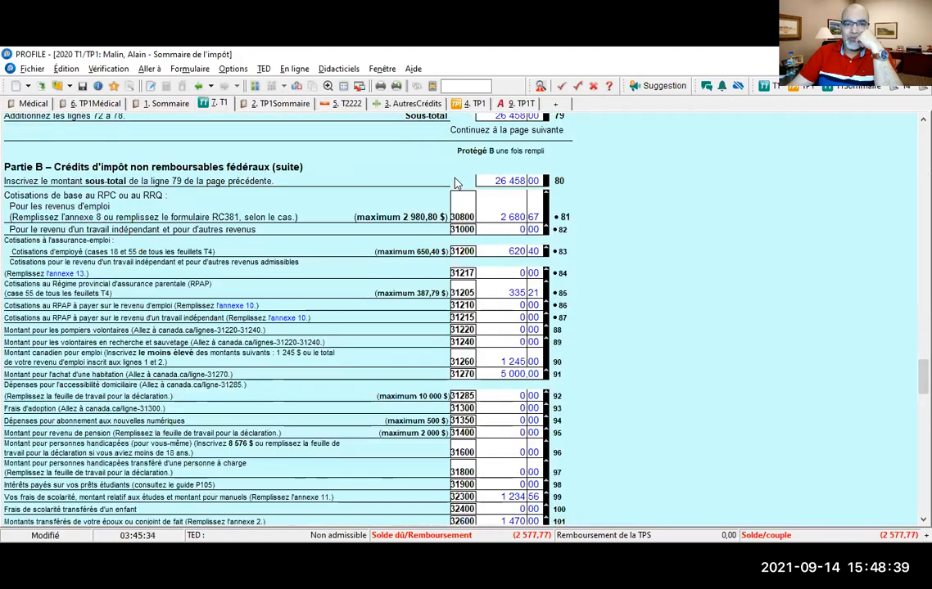
{"action": "double_click", "coordinate": [512, 373]}
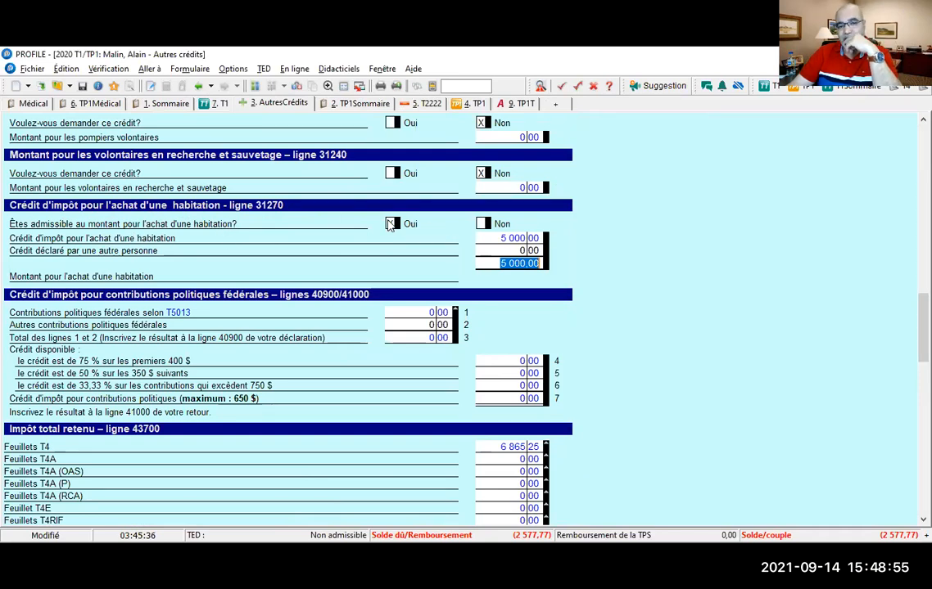
{"action": "left_click", "coordinate": [181, 108]}
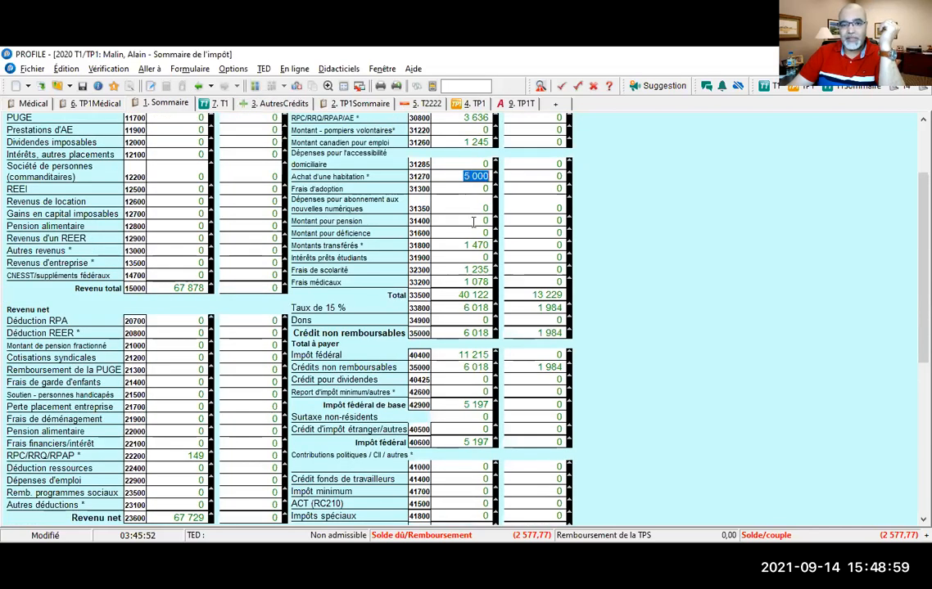
{"action": "left_click", "coordinate": [299, 87]}
{"action": "left_click", "coordinate": [449, 304]}
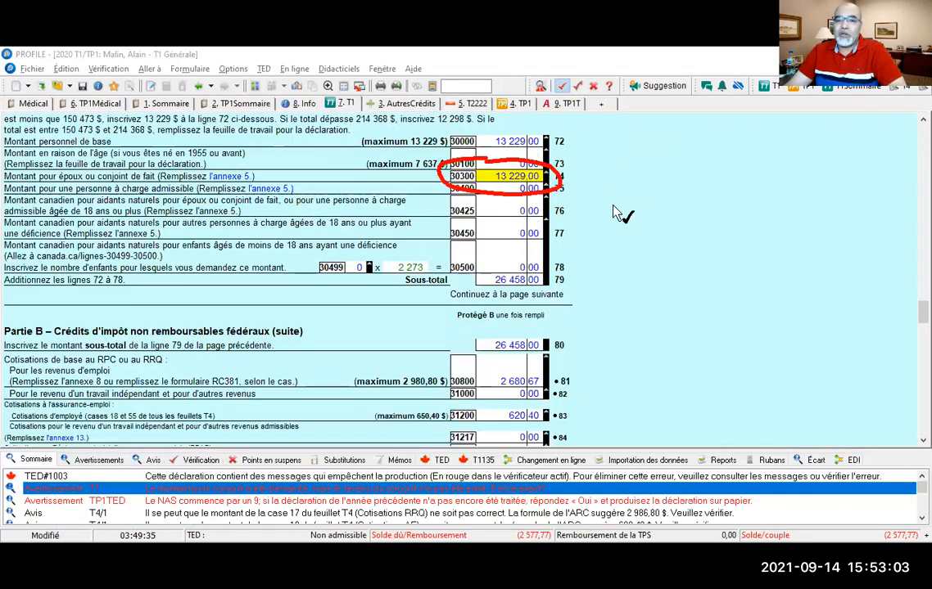
Review the T1 income sections, go to the verifier warning about the spouse amount, and override line 30300 with 0.
{"action": "scroll", "coordinate": [610, 209], "scroll_direction": "up", "scroll_amount": 5}
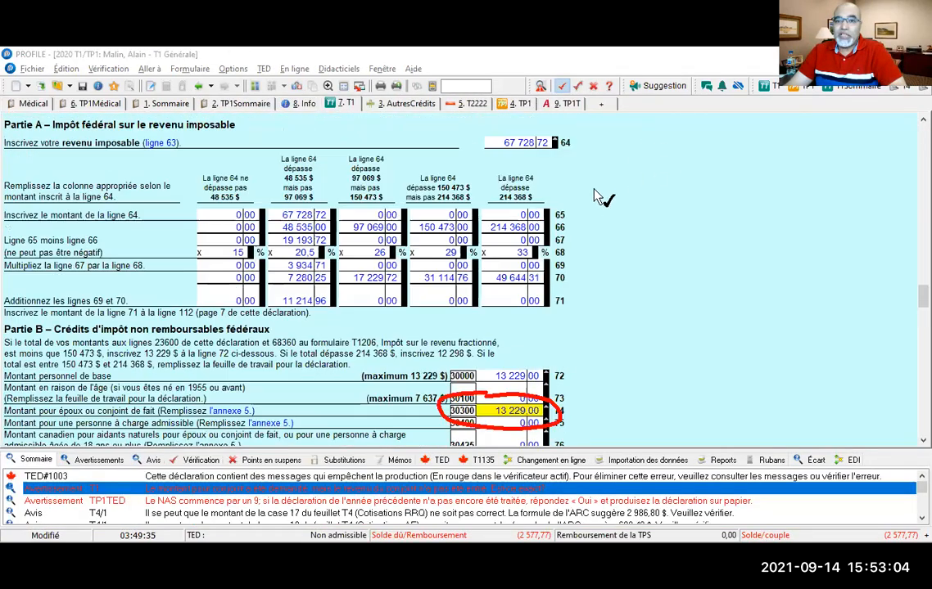
{"action": "scroll", "coordinate": [622, 189], "scroll_direction": "up", "scroll_amount": 5}
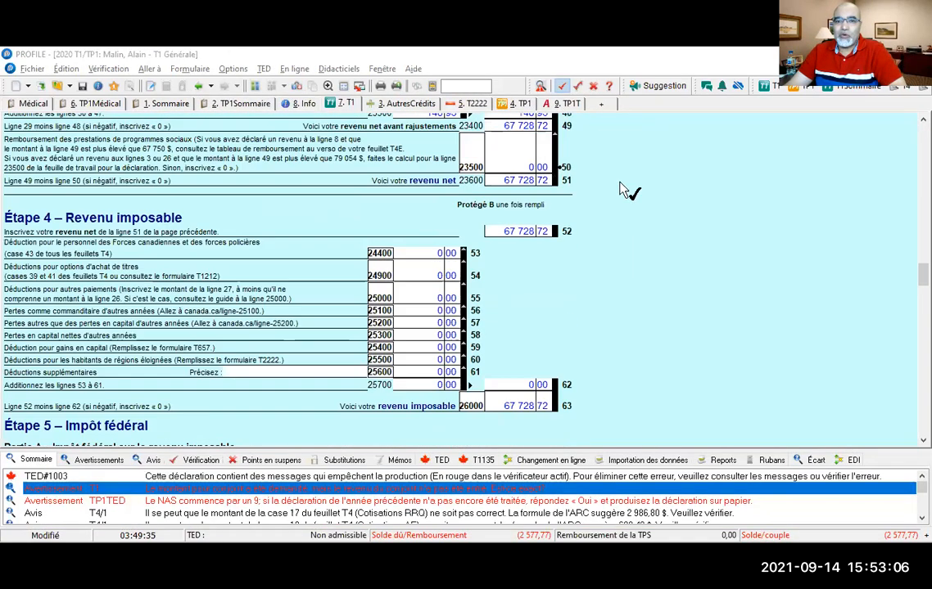
{"action": "scroll", "coordinate": [620, 189], "scroll_direction": "up", "scroll_amount": 5}
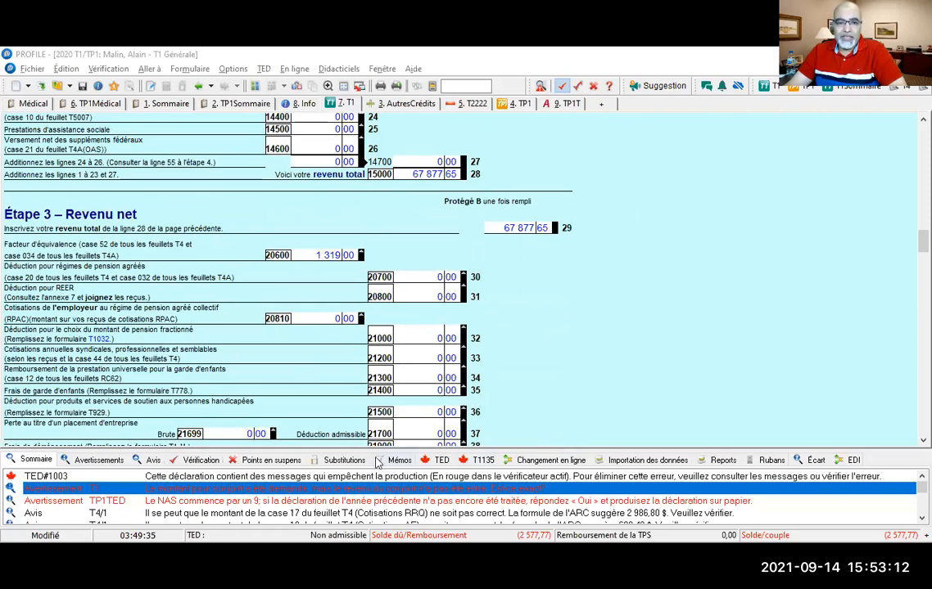
{"action": "scroll", "coordinate": [458, 403], "scroll_direction": "up", "scroll_amount": 2}
{"action": "scroll", "coordinate": [458, 403], "scroll_direction": "down", "scroll_amount": 4}
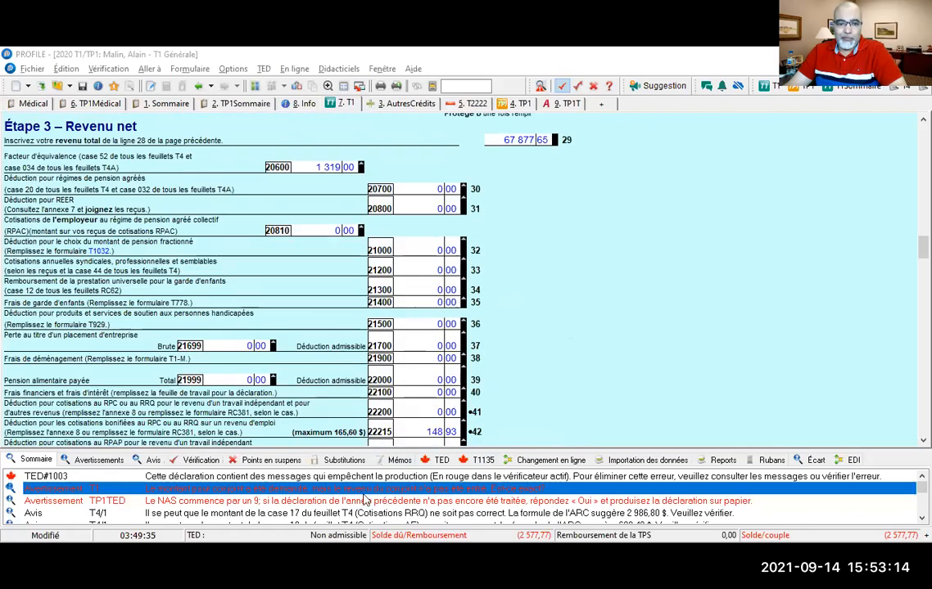
{"action": "double_click", "coordinate": [363, 491]}
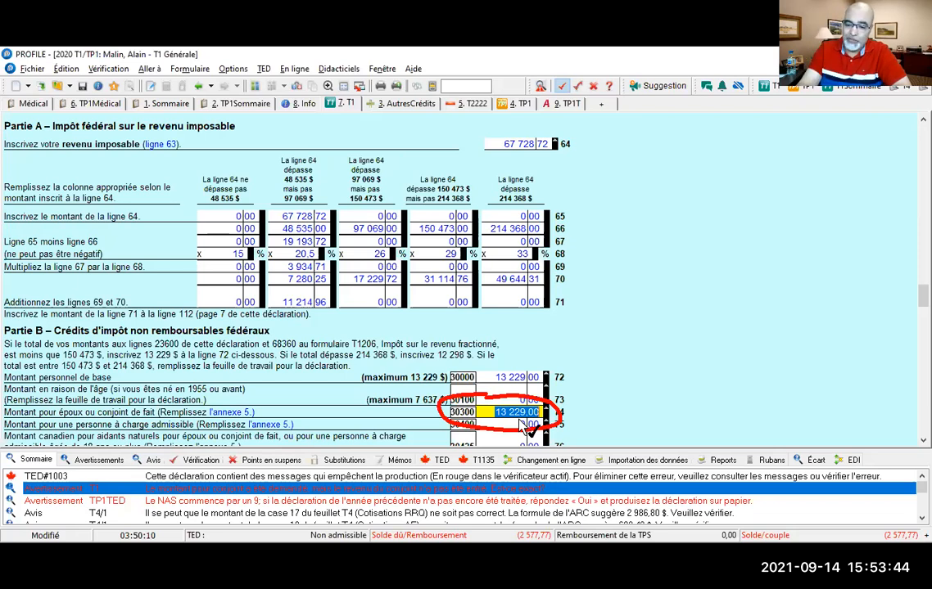
{"action": "type", "text": "0"}
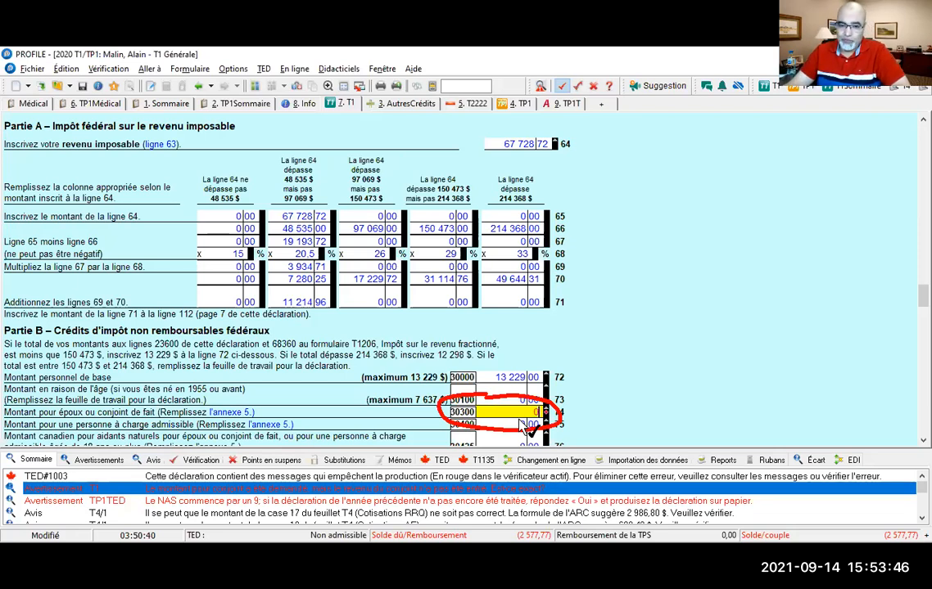
{"action": "mouse_move", "coordinate": [532, 419]}
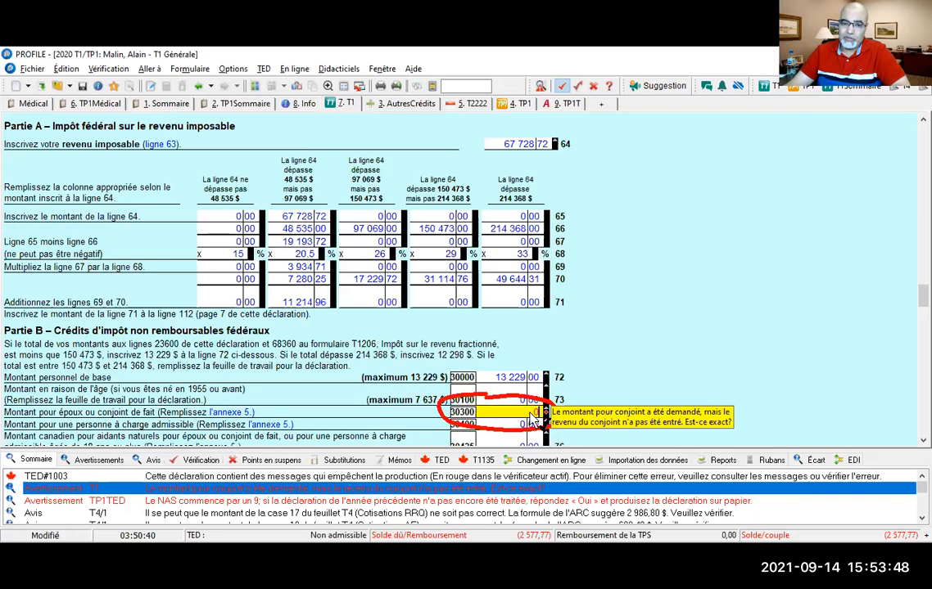
{"action": "key", "text": "Return"}
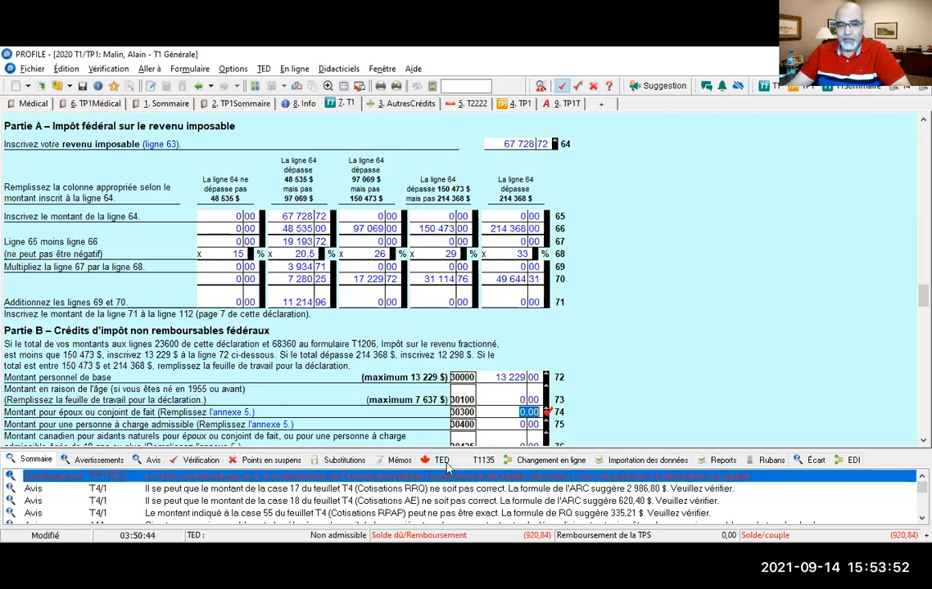
Remove the substitution on the spouse amount, line 30300 of the T1.
{"action": "right_click", "coordinate": [527, 413]}
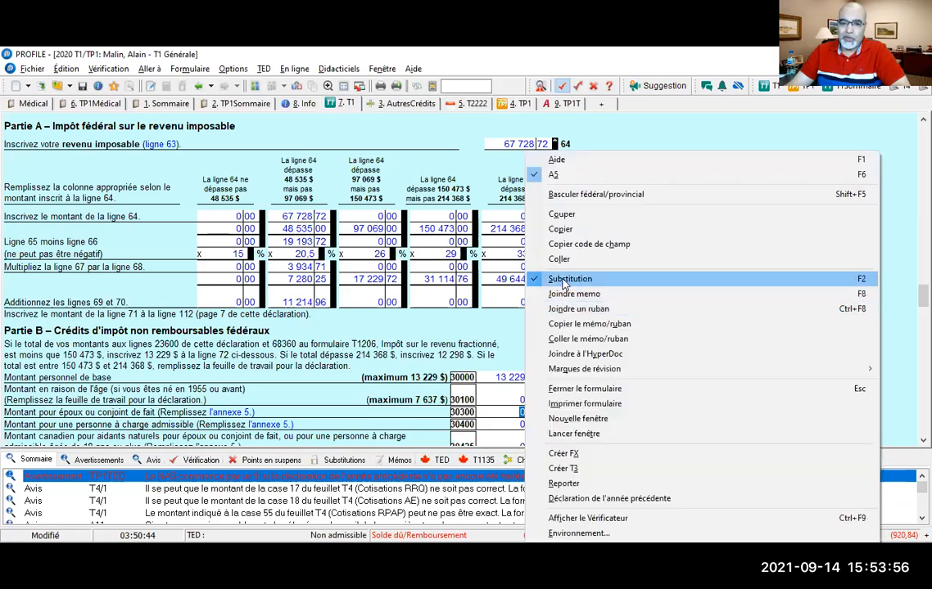
{"action": "left_click", "coordinate": [687, 276]}
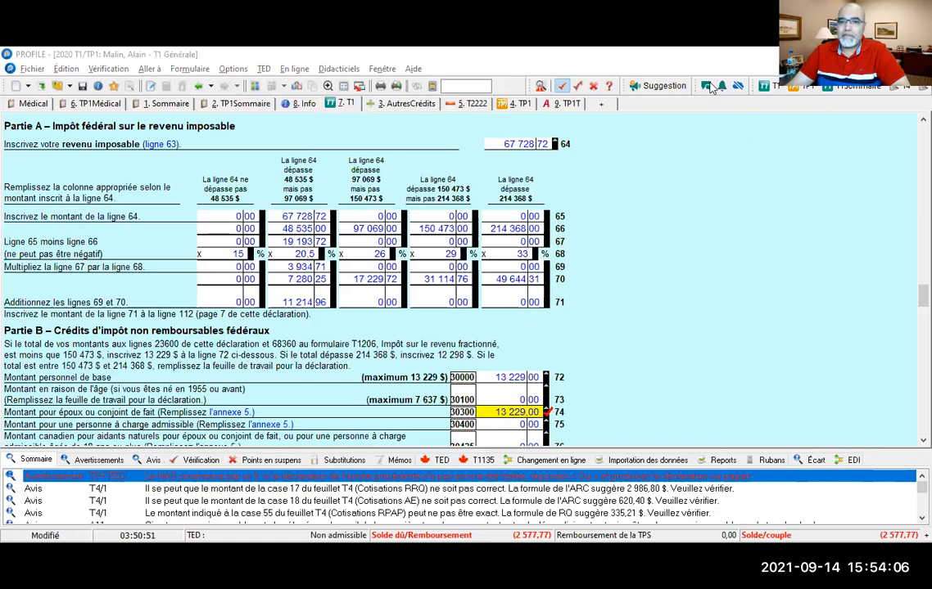
{"action": "left_click", "coordinate": [399, 108]}
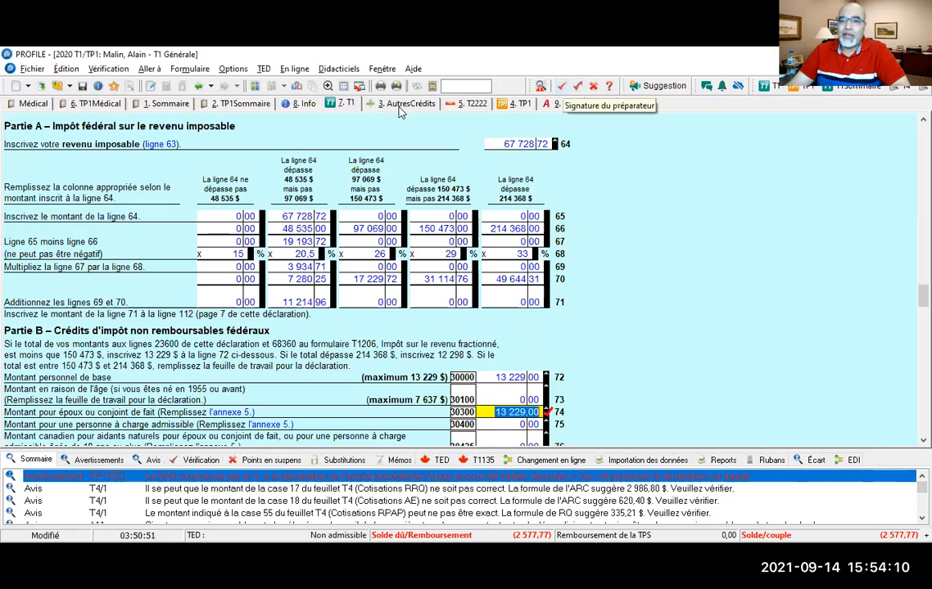
{"action": "left_click", "coordinate": [639, 499]}
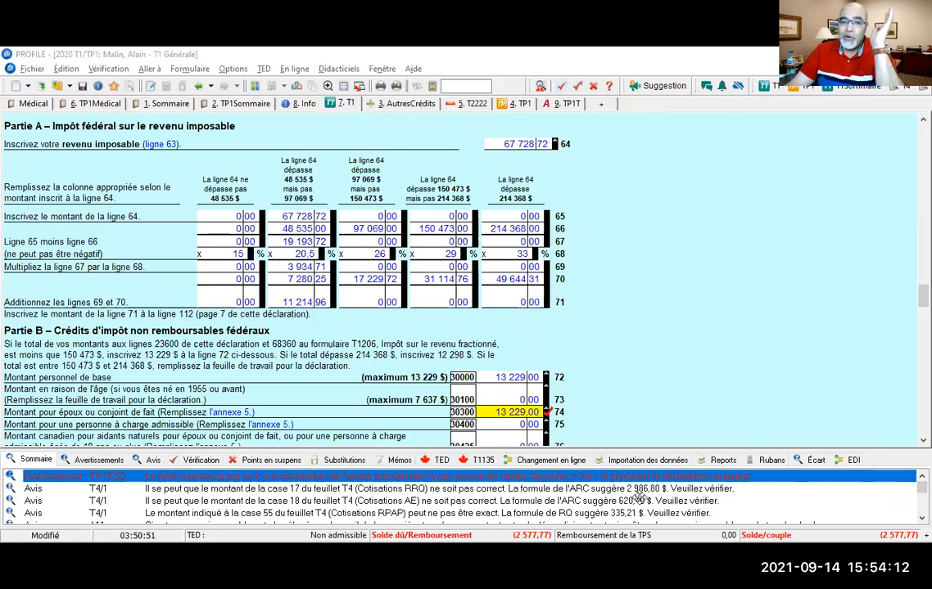
Check both spouses' basic personal amounts on line 30000 and the spouse amount on line 30300 of the federal summary.
{"action": "left_click", "coordinate": [145, 101]}
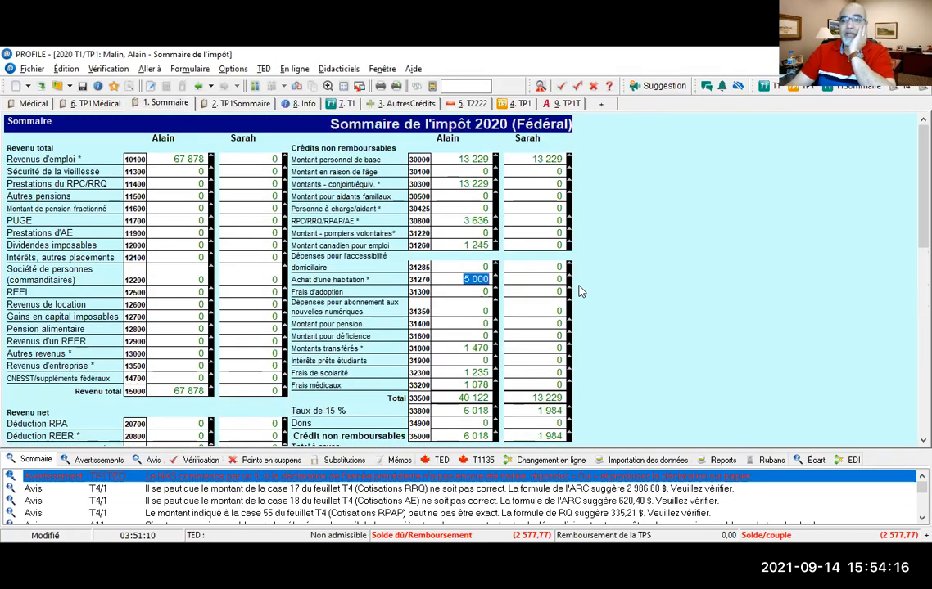
{"action": "left_click", "coordinate": [455, 161]}
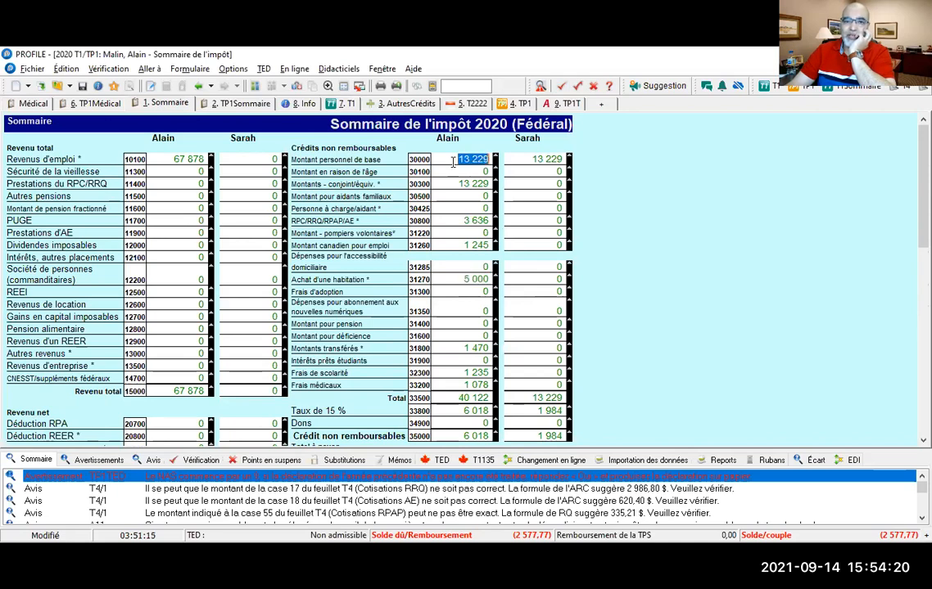
{"action": "left_click", "coordinate": [527, 160]}
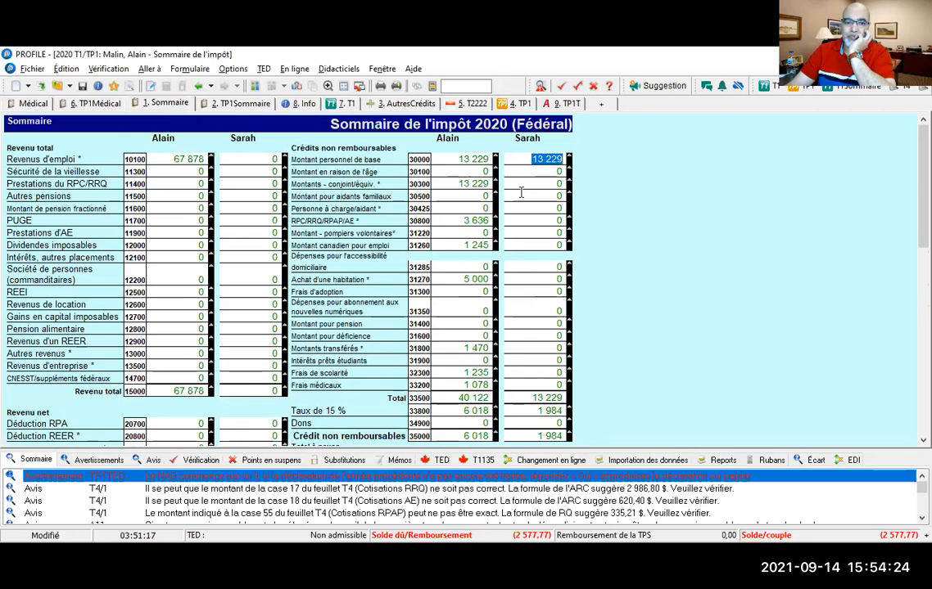
{"action": "scroll", "coordinate": [520, 192], "scroll_direction": "down", "scroll_amount": 1}
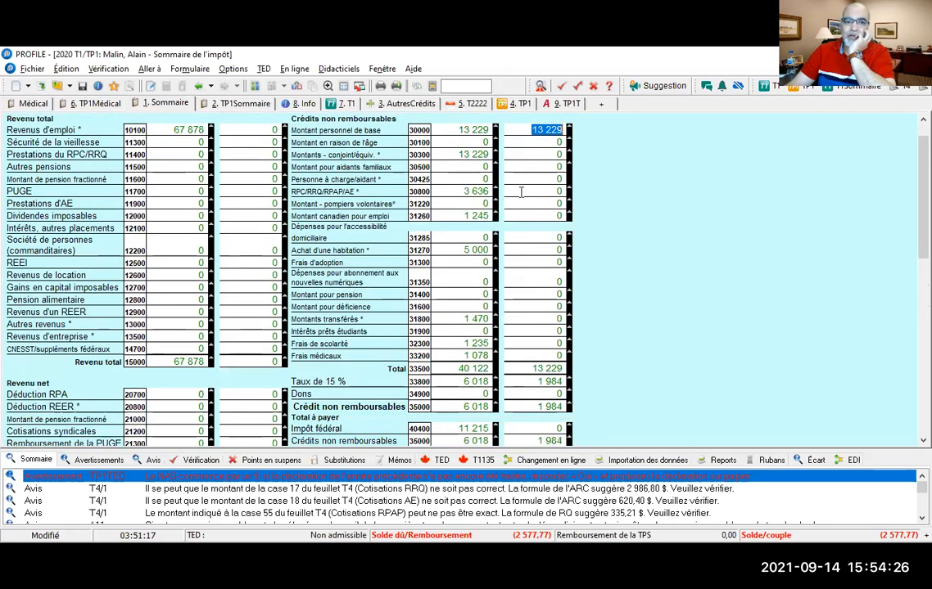
{"action": "scroll", "coordinate": [521, 192], "scroll_direction": "up", "scroll_amount": 1}
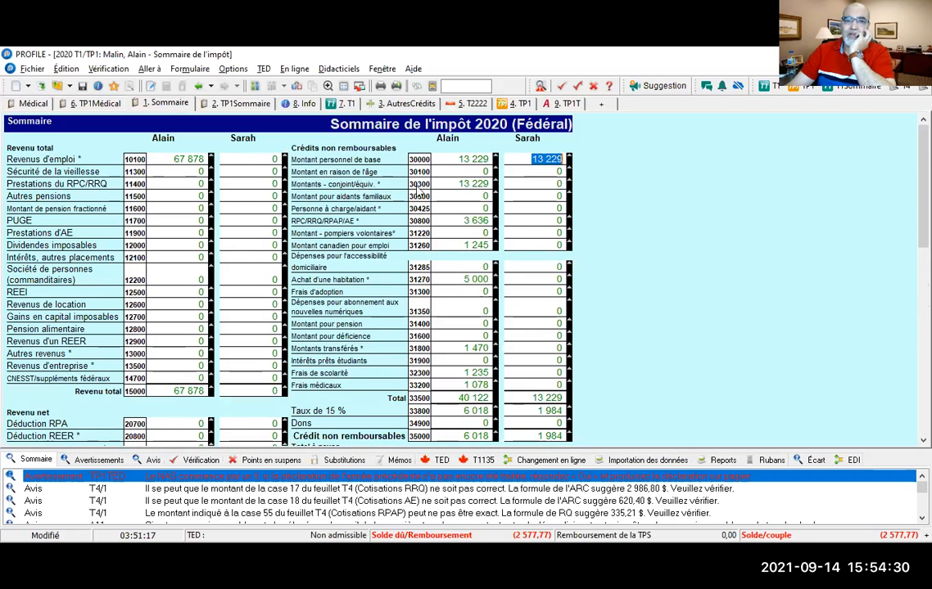
{"action": "left_click", "coordinate": [456, 183]}
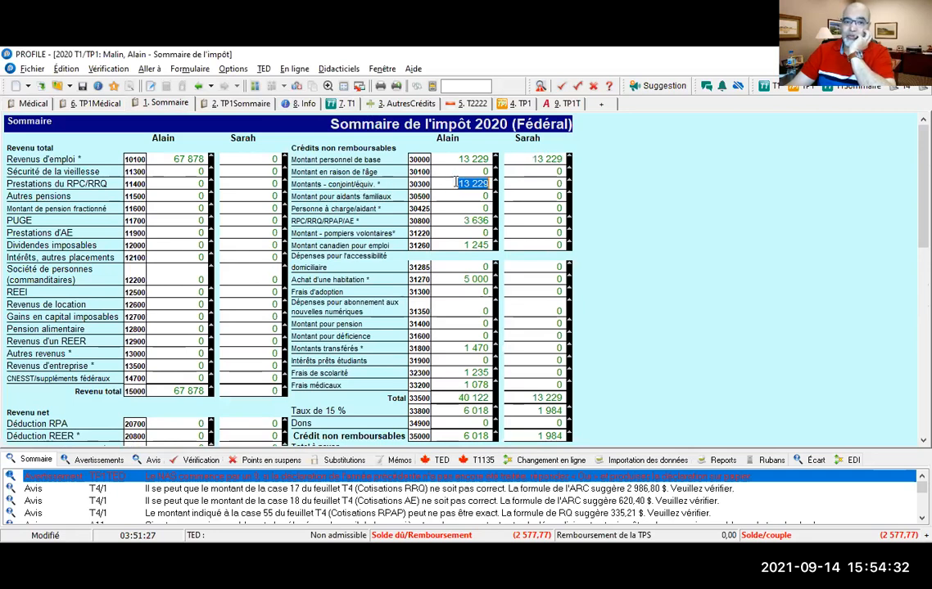
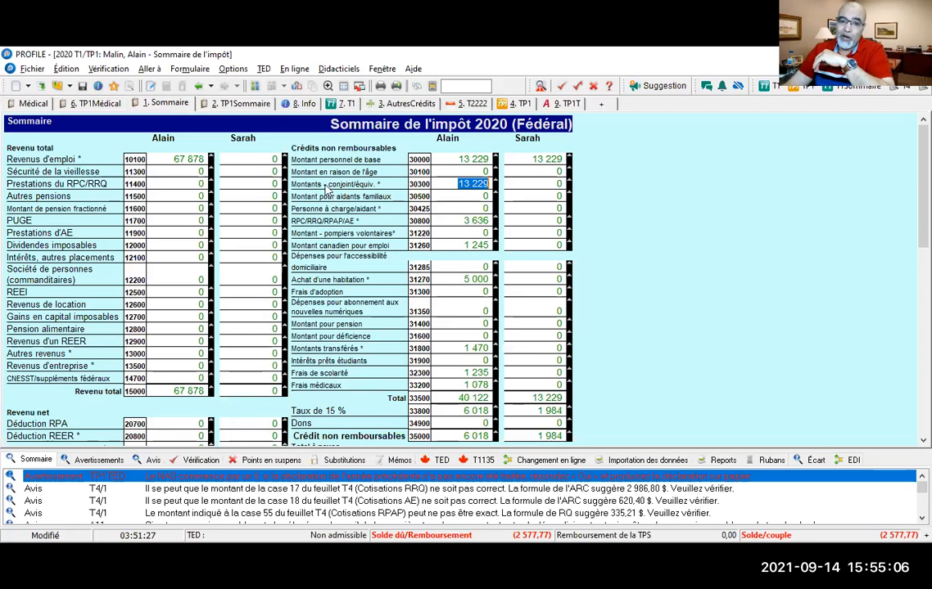
Check the spouse's line 33500 total on the federal summary and trace the spouse amount, line 30300, to the T1.
{"action": "left_click", "coordinate": [530, 399]}
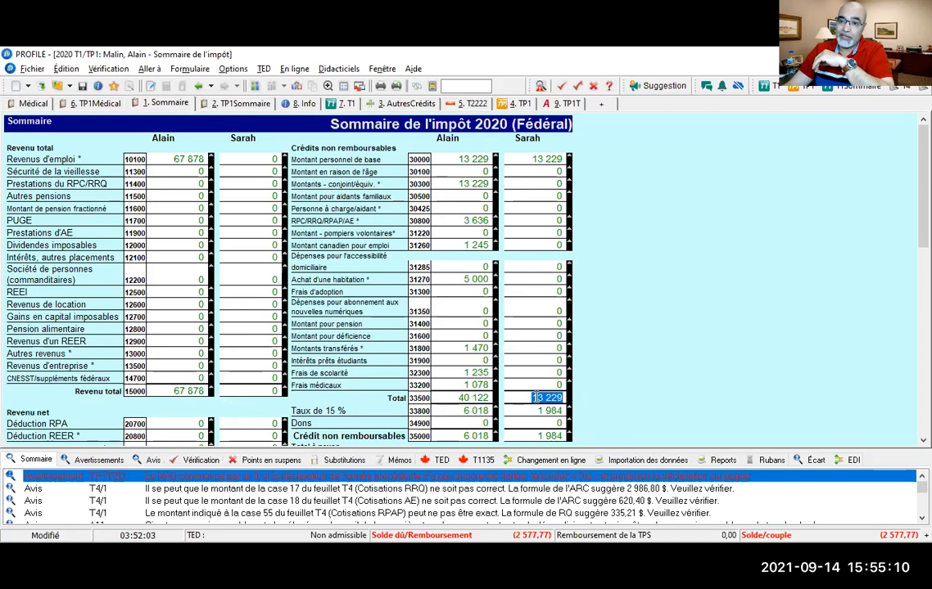
{"action": "left_click", "coordinate": [459, 184]}
{"action": "double_click", "coordinate": [459, 184]}
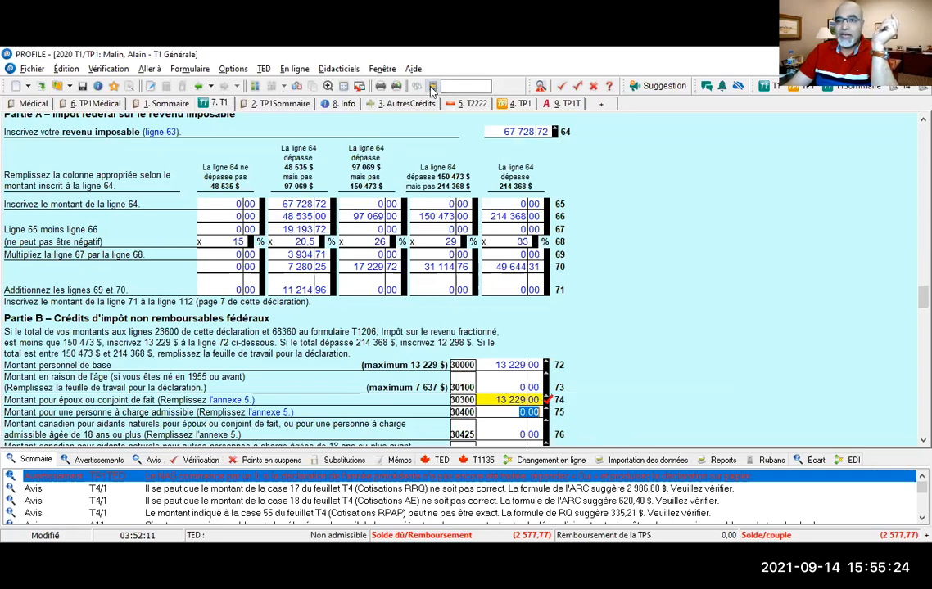
Open the Personnes à charge form and override the basic personal amount, line 30000, with 0 for dependants #1 and #2.
{"action": "key", "text": "F4"}
{"action": "scroll", "coordinate": [139, 180], "scroll_direction": "up", "scroll_amount": 5}
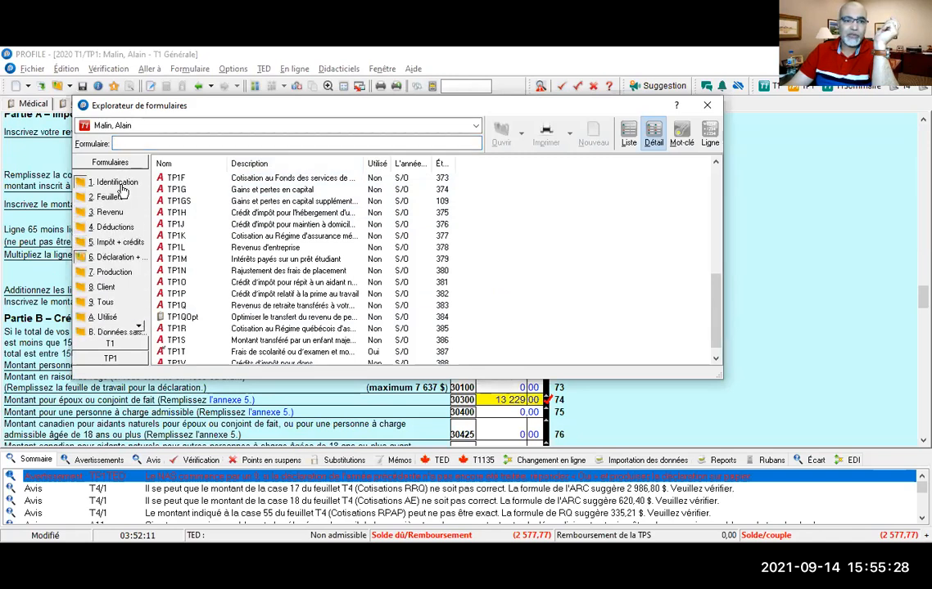
{"action": "left_click", "coordinate": [107, 182]}
{"action": "double_click", "coordinate": [234, 189]}
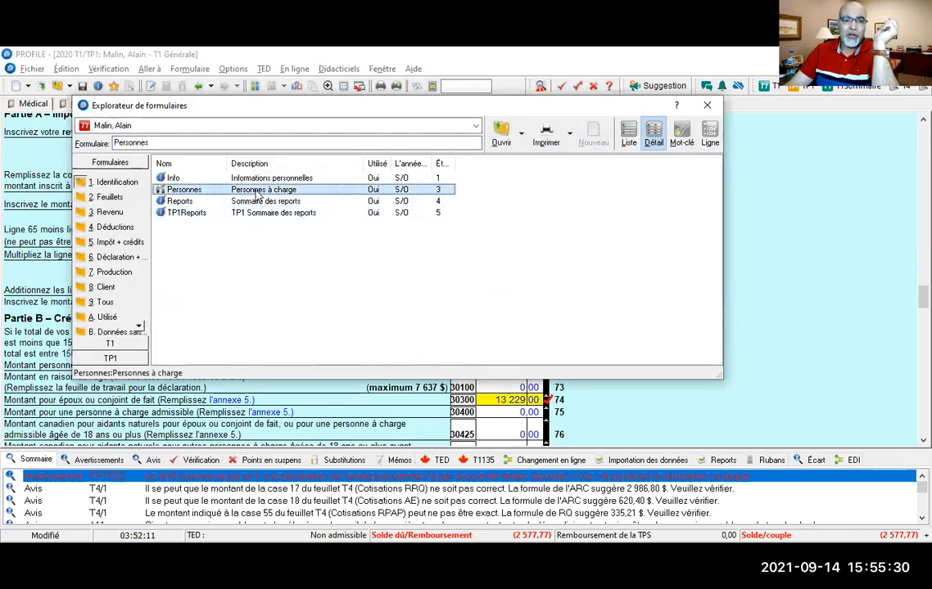
{"action": "scroll", "coordinate": [260, 291], "scroll_direction": "down", "scroll_amount": 10}
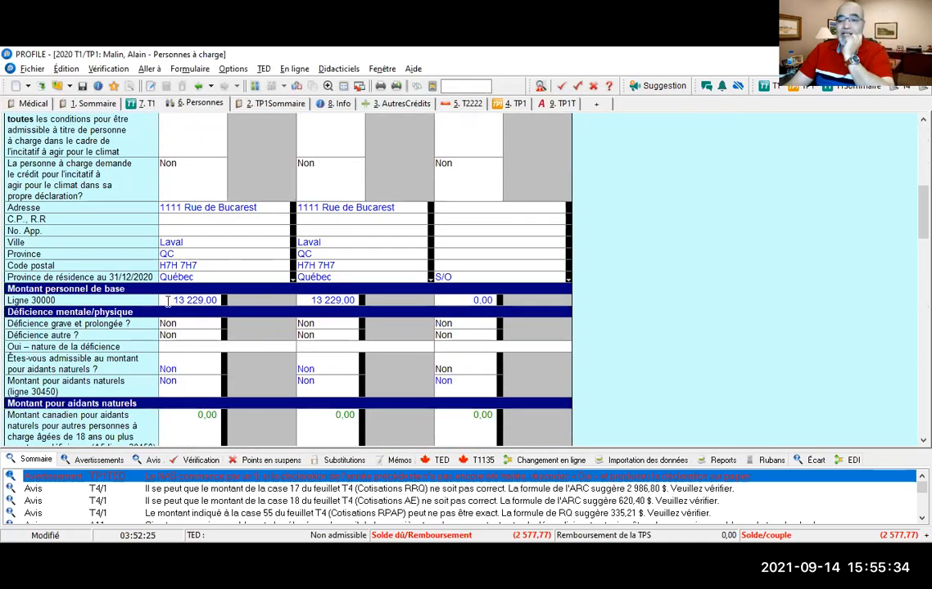
{"action": "left_click", "coordinate": [167, 301]}
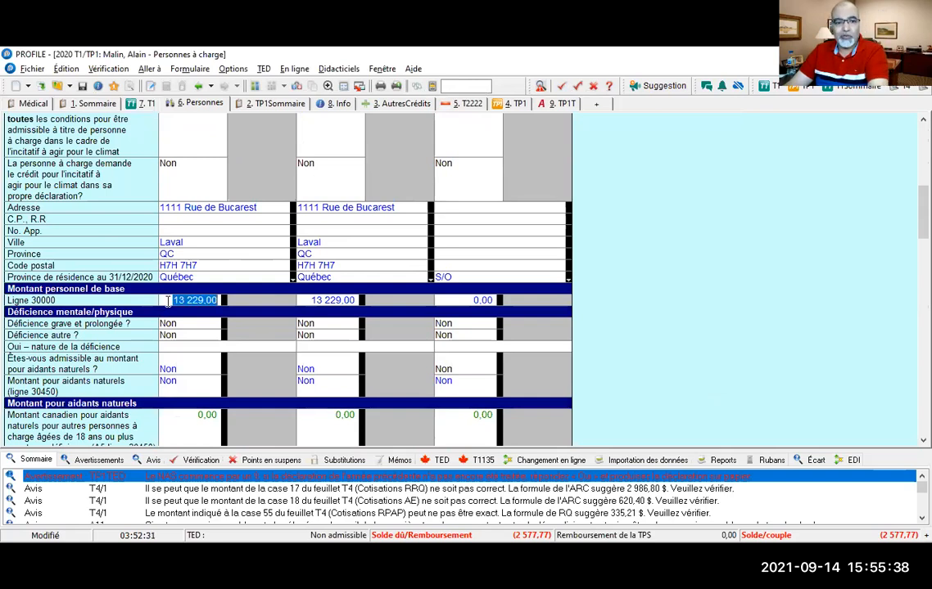
{"action": "type", "text": "0"}
{"action": "left_click", "coordinate": [308, 301]}
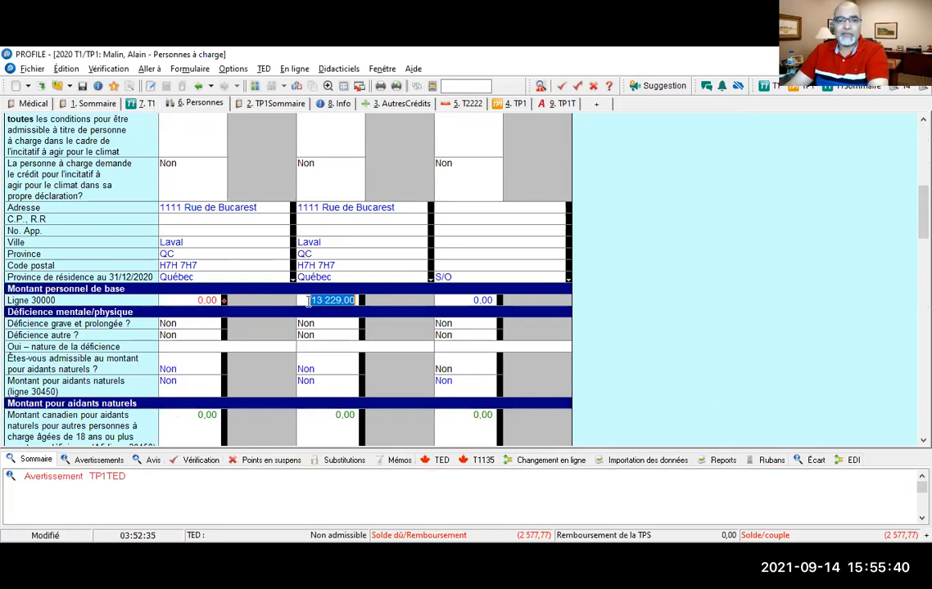
{"action": "type", "text": "0"}
{"action": "left_click", "coordinate": [455, 301]}
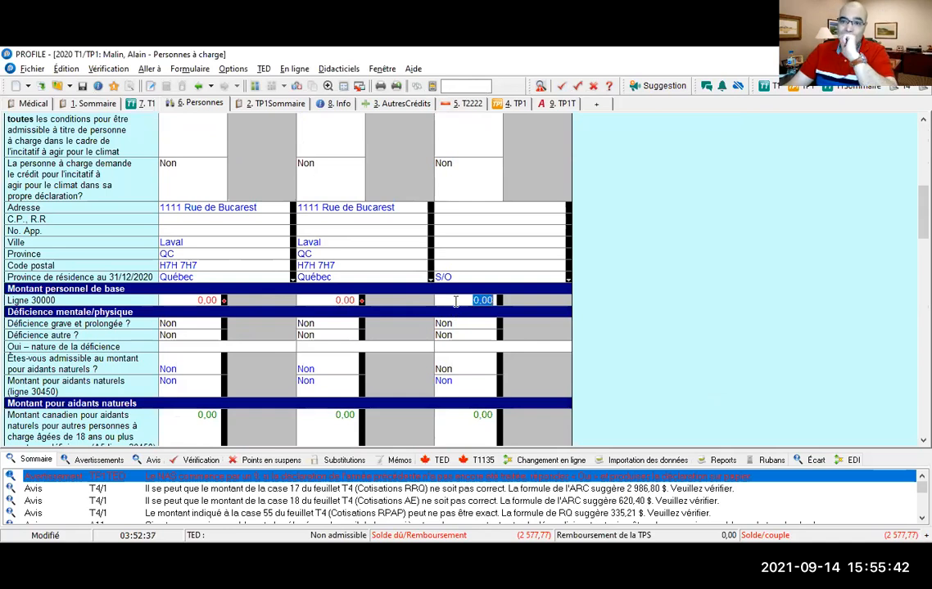
Review both dependants' identification, eligibility, caregiver amount and transfer sections, enlarging the form view by hiding the verifier results.
{"action": "scroll", "coordinate": [455, 301], "scroll_direction": "up", "scroll_amount": 10}
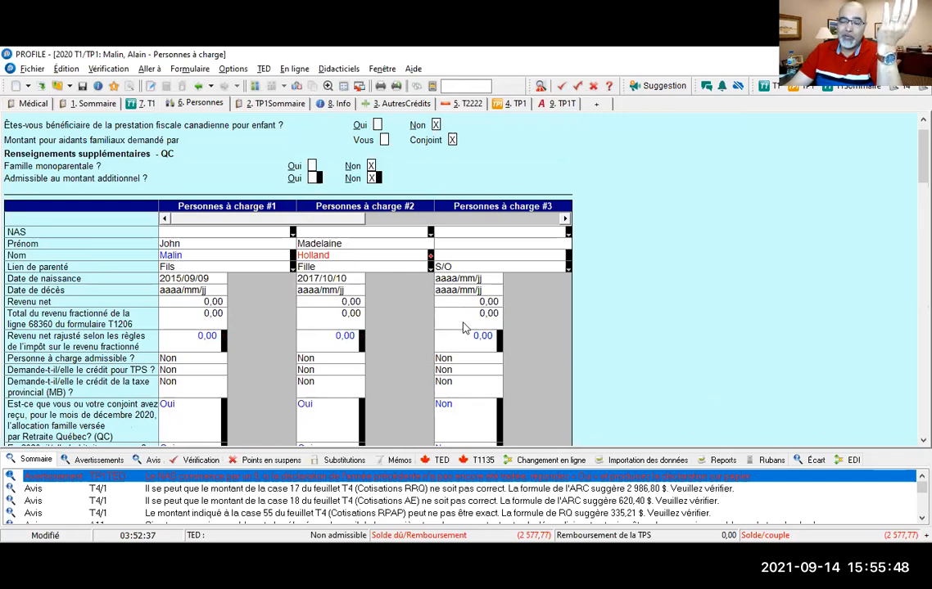
{"action": "scroll", "coordinate": [462, 328], "scroll_direction": "down", "scroll_amount": 3}
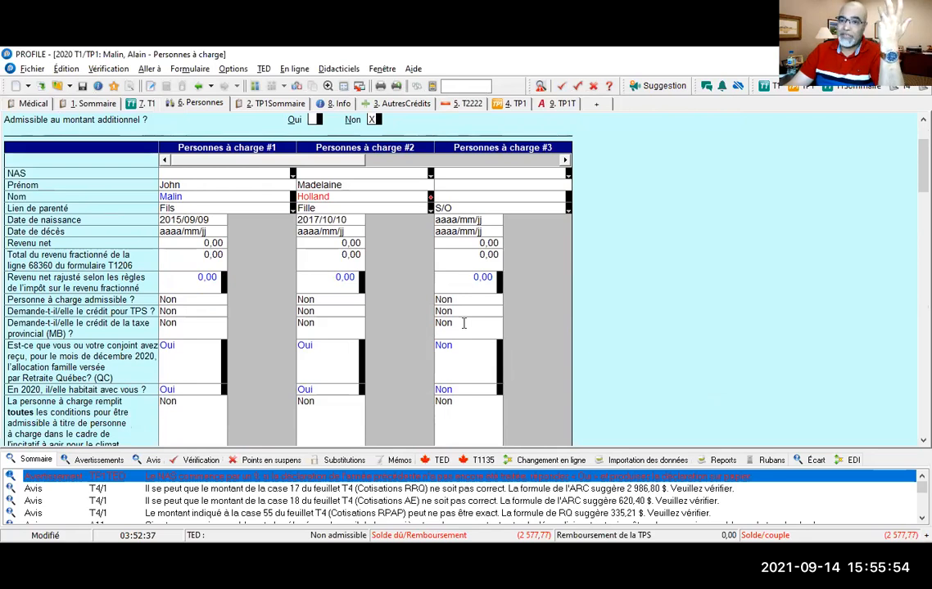
{"action": "scroll", "coordinate": [463, 328], "scroll_direction": "down", "scroll_amount": 2}
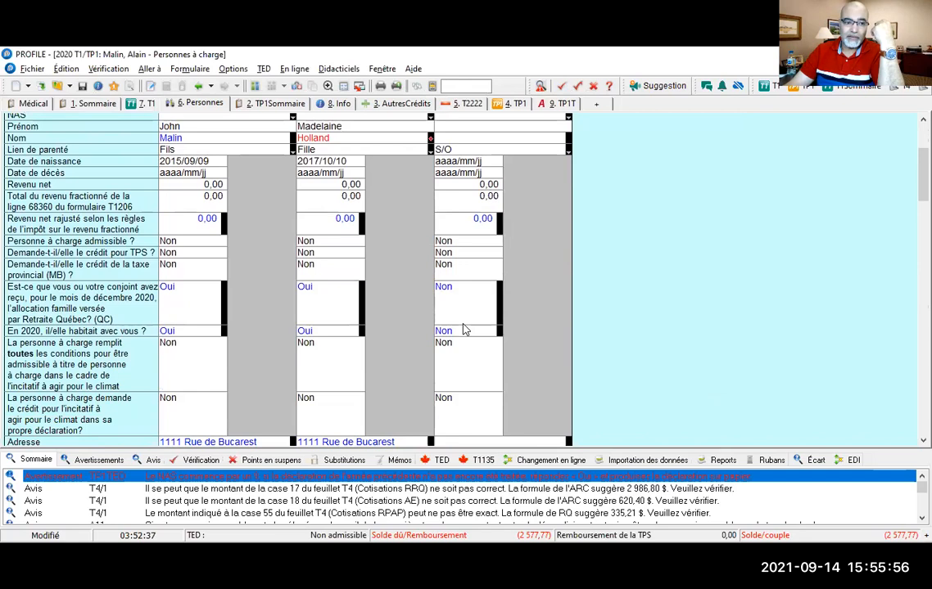
{"action": "scroll", "coordinate": [464, 329], "scroll_direction": "down", "scroll_amount": 1}
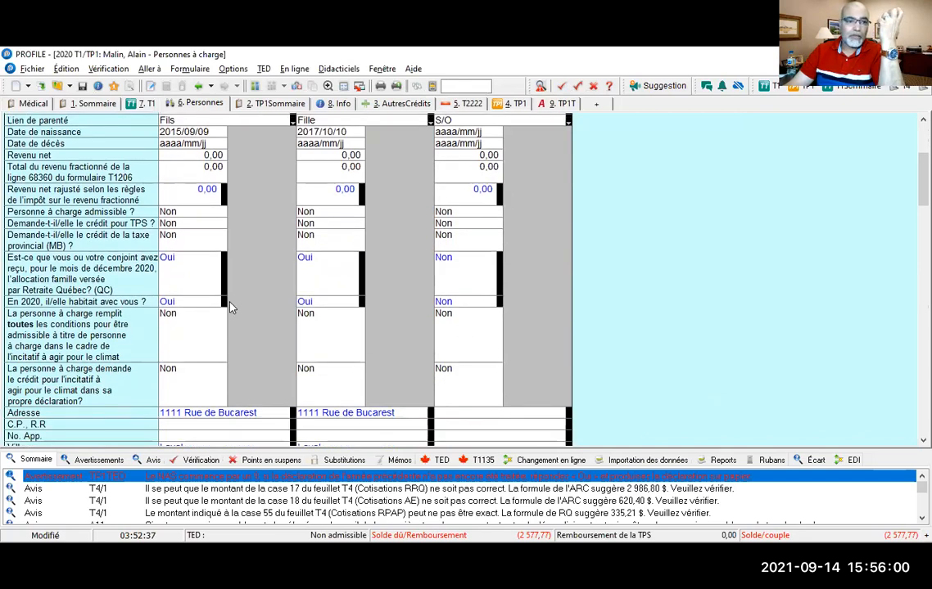
{"action": "scroll", "coordinate": [225, 299], "scroll_direction": "up", "scroll_amount": 3}
{"action": "scroll", "coordinate": [226, 298], "scroll_direction": "down", "scroll_amount": 7}
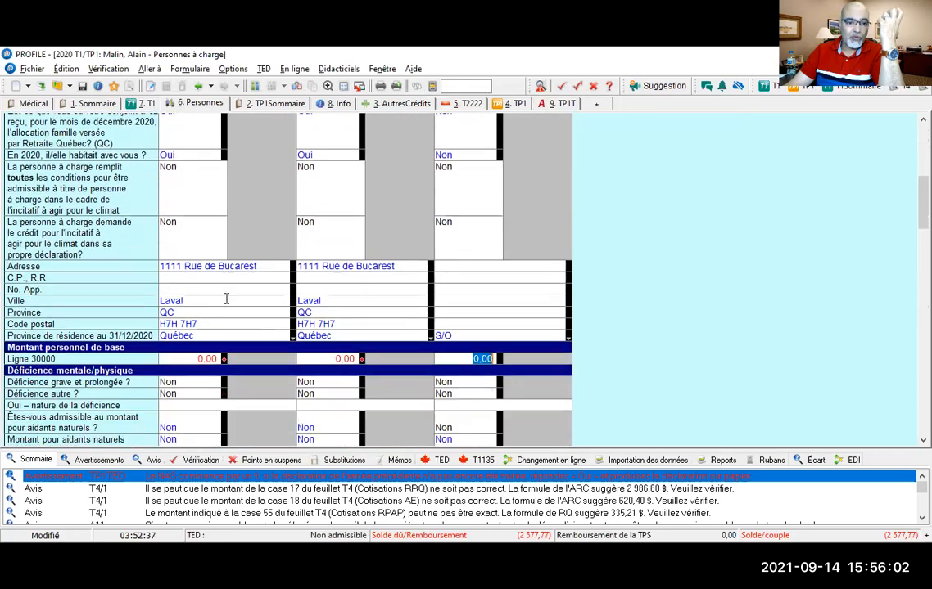
{"action": "scroll", "coordinate": [174, 295], "scroll_direction": "down", "scroll_amount": 3}
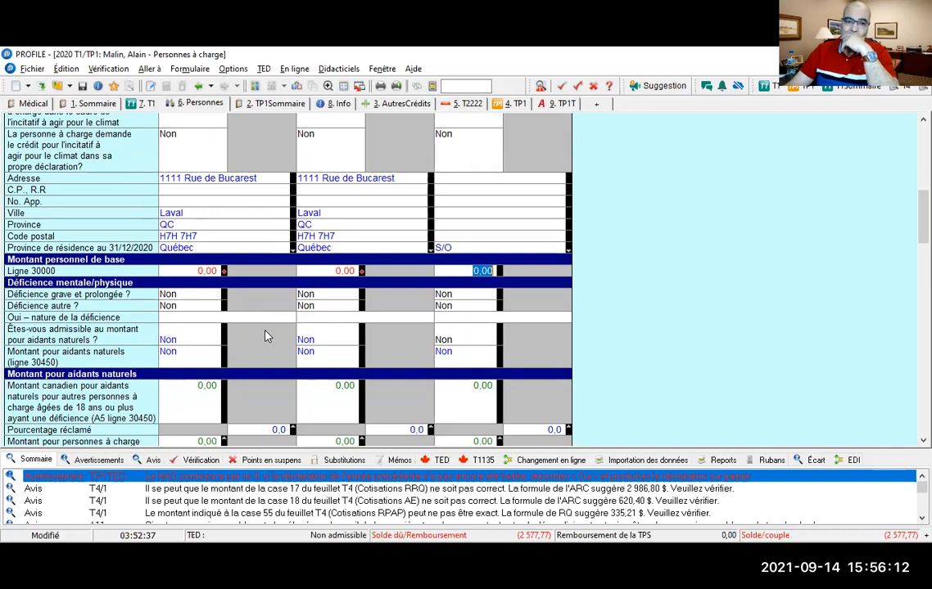
{"action": "scroll", "coordinate": [266, 335], "scroll_direction": "down", "scroll_amount": 1}
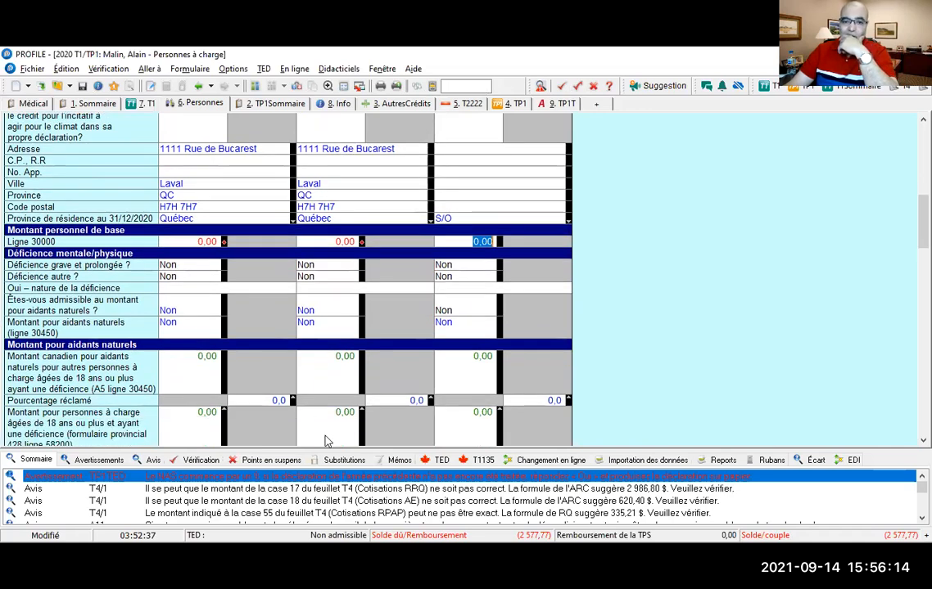
{"action": "left_click", "coordinate": [540, 87]}
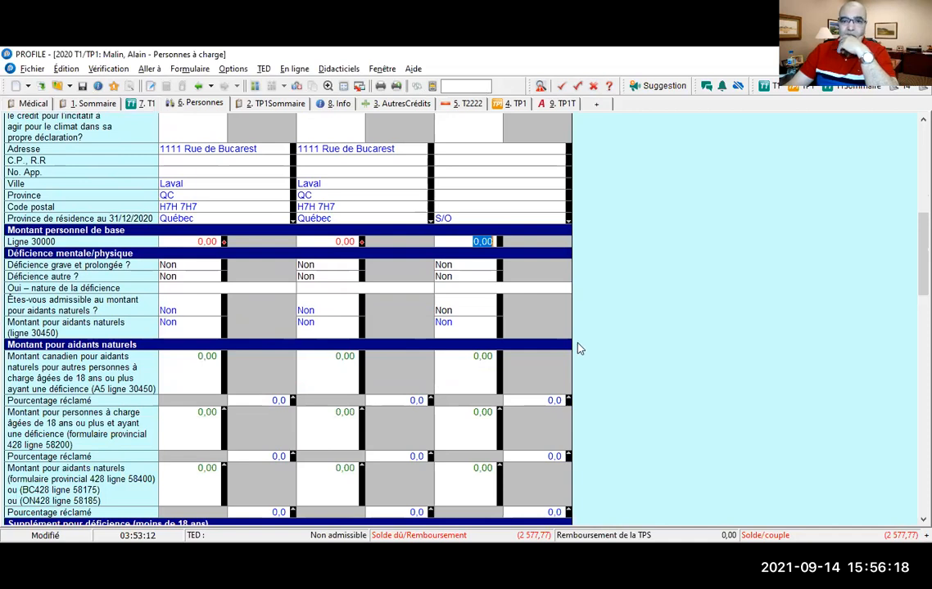
{"action": "scroll", "coordinate": [576, 346], "scroll_direction": "down", "scroll_amount": 15}
Restore the verifier results and mark the TP1TED warning about the social insurance number starting with 9 as reviewed.
{"action": "left_click", "coordinate": [541, 87]}
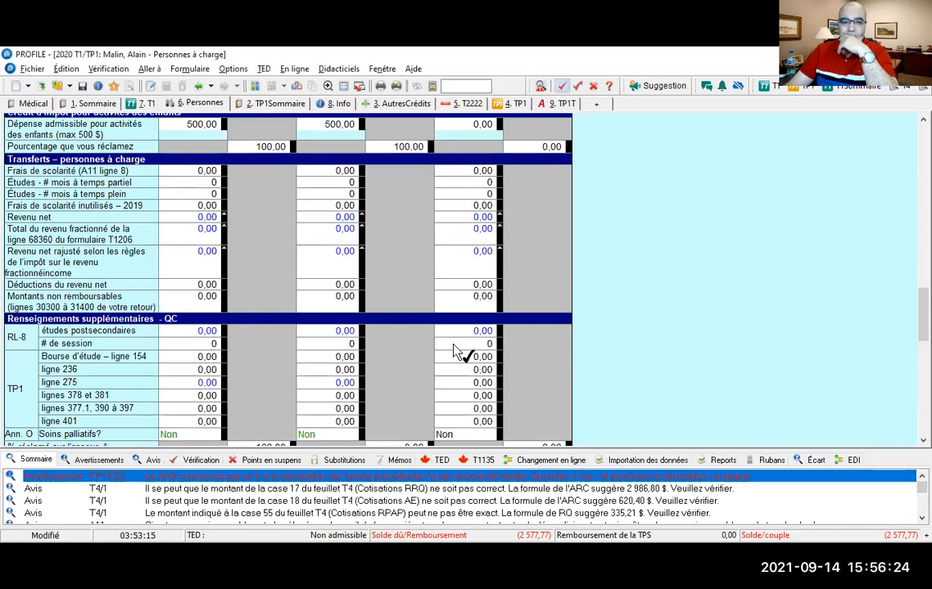
{"action": "double_click", "coordinate": [306, 478]}
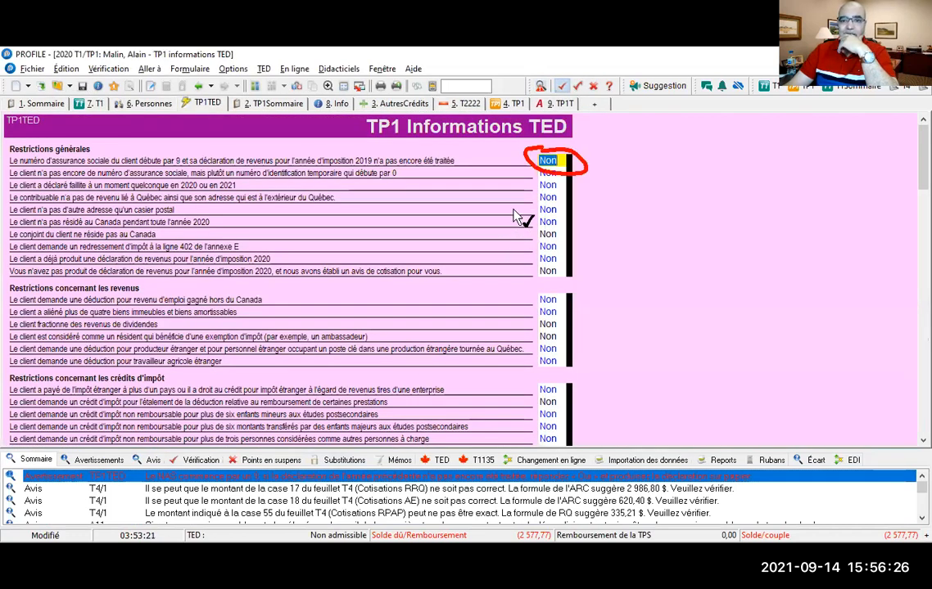
{"action": "left_click", "coordinate": [572, 162]}
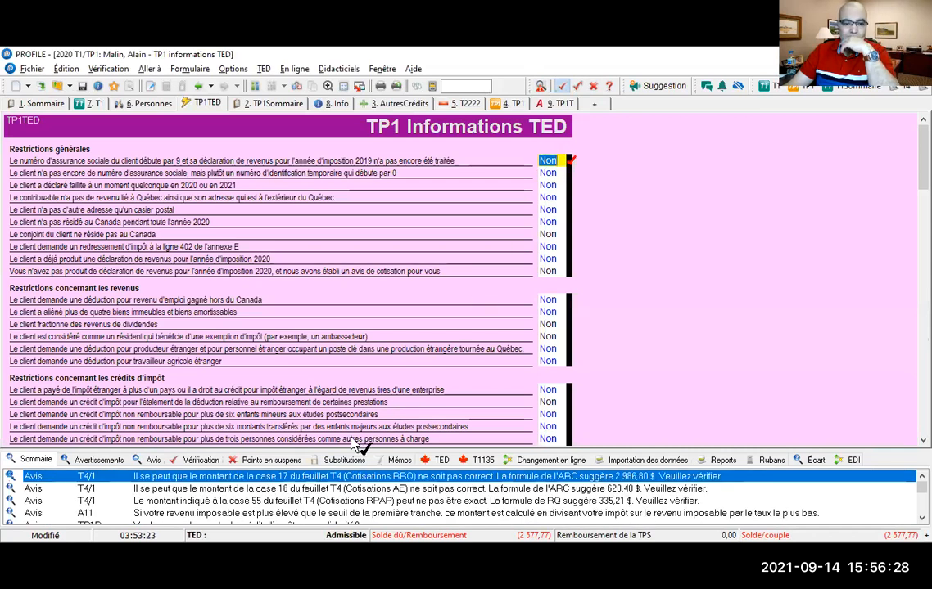
Mark the verifier notices on T4 boxes 17 (RRQ), 18 (AE) and 55 (RPAP) as reviewed.
{"action": "double_click", "coordinate": [300, 479]}
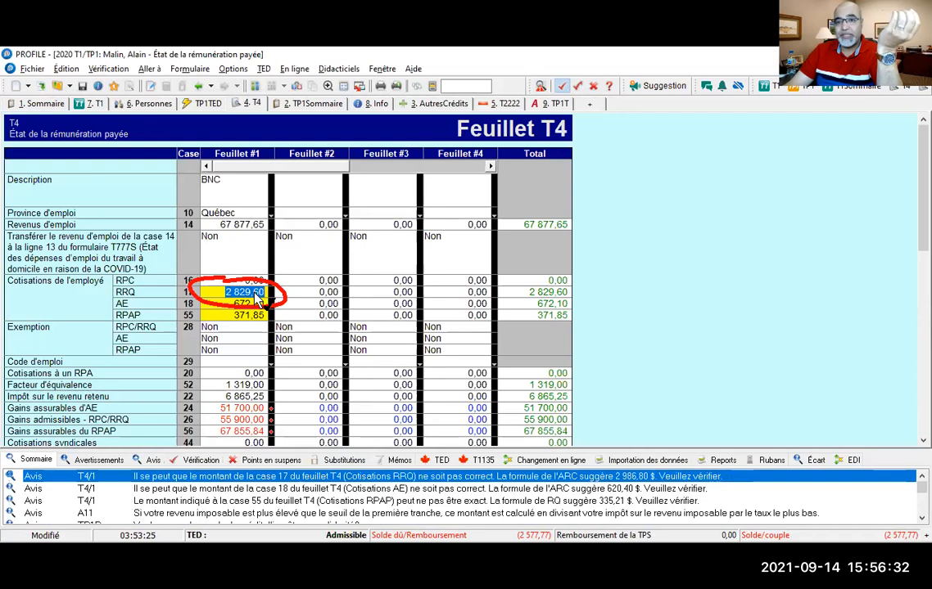
{"action": "mouse_move", "coordinate": [263, 303]}
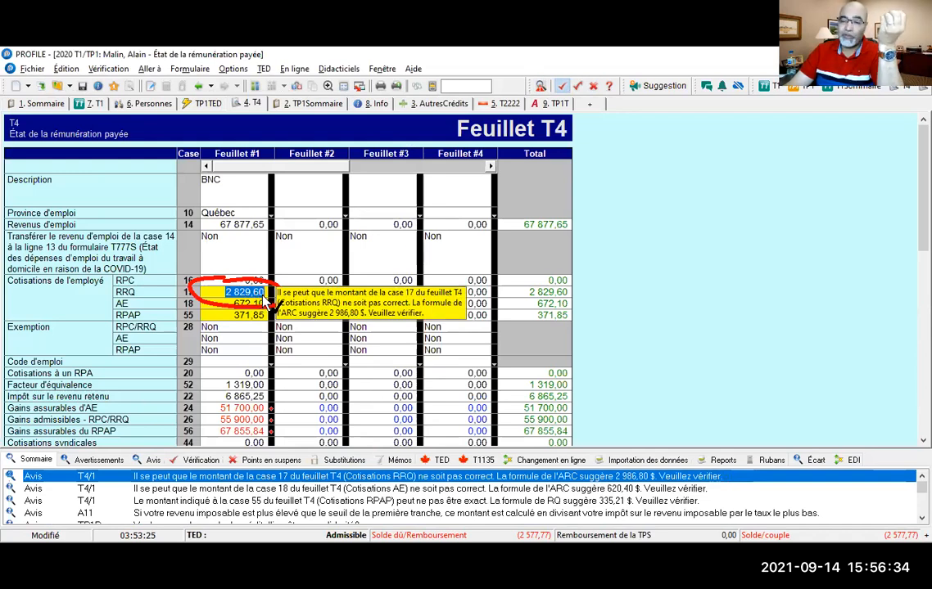
{"action": "left_click", "coordinate": [270, 294]}
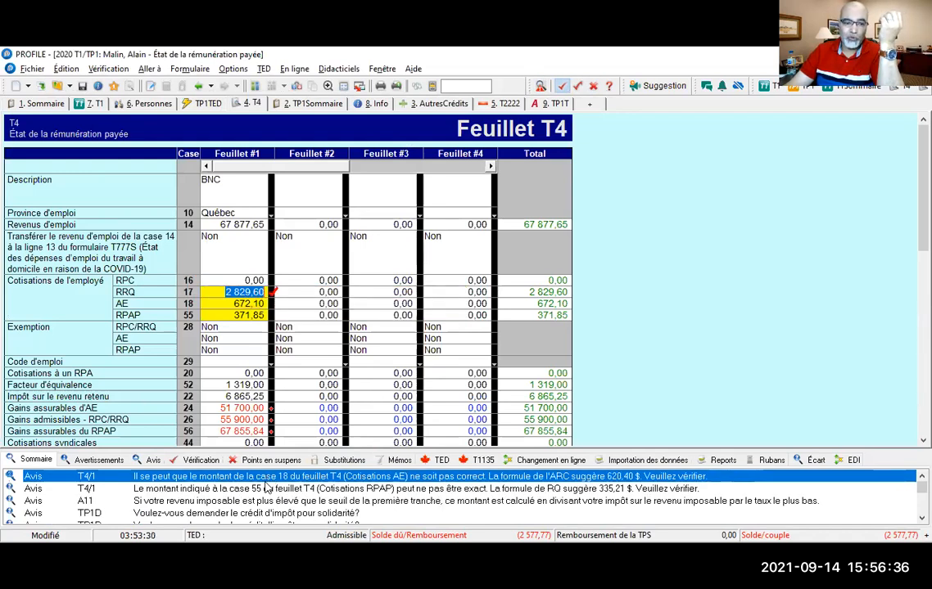
{"action": "left_click", "coordinate": [271, 304]}
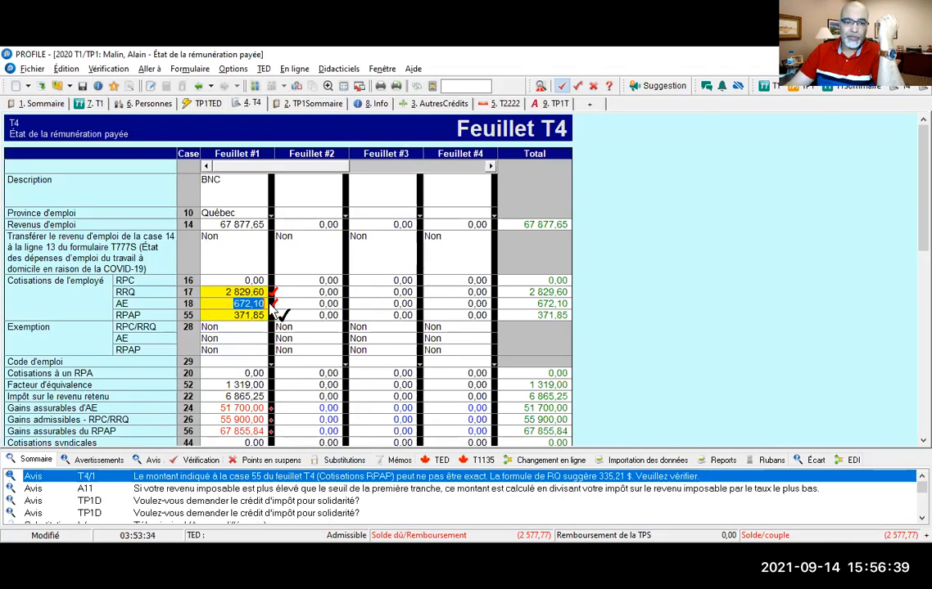
{"action": "double_click", "coordinate": [332, 480]}
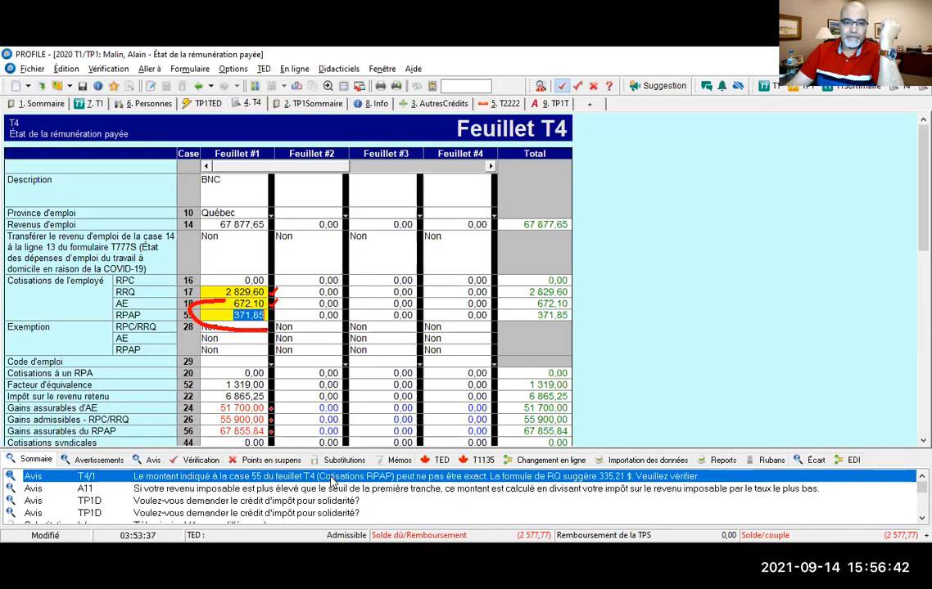
{"action": "left_click", "coordinate": [271, 316]}
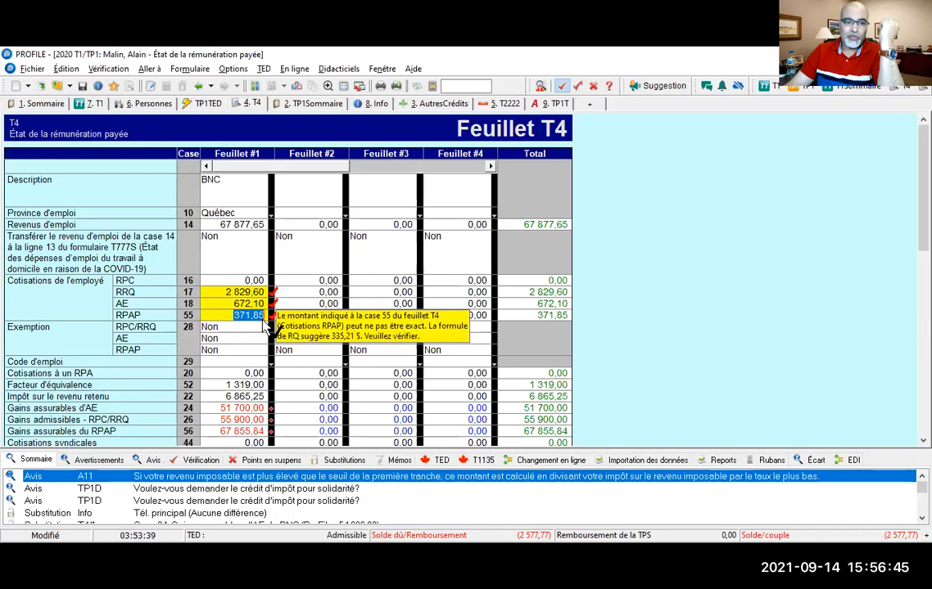
Mark the notice on line 10 of form A11 as reviewed and claim the solidarity tax credit on form TP1D.
{"action": "double_click", "coordinate": [314, 478]}
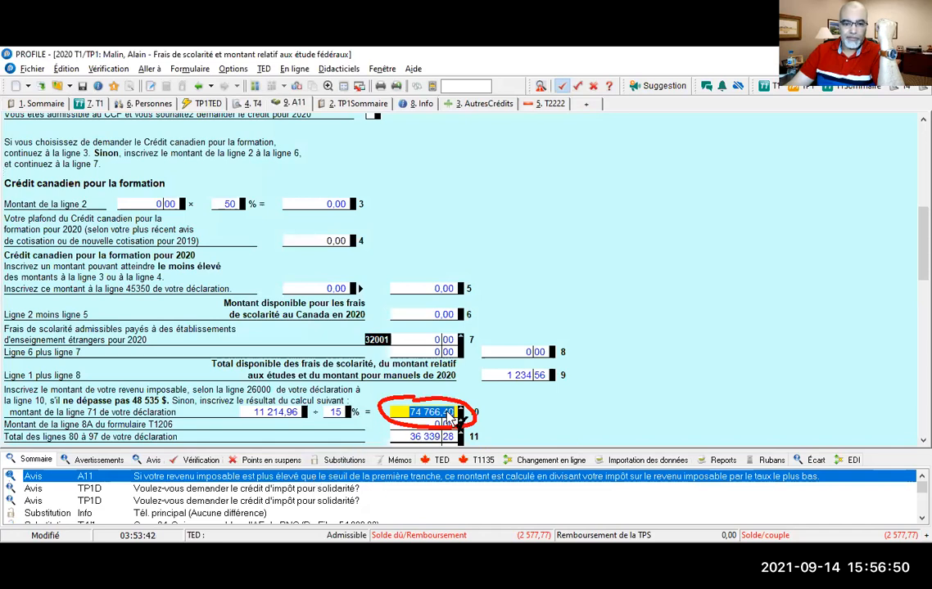
{"action": "mouse_move", "coordinate": [453, 418]}
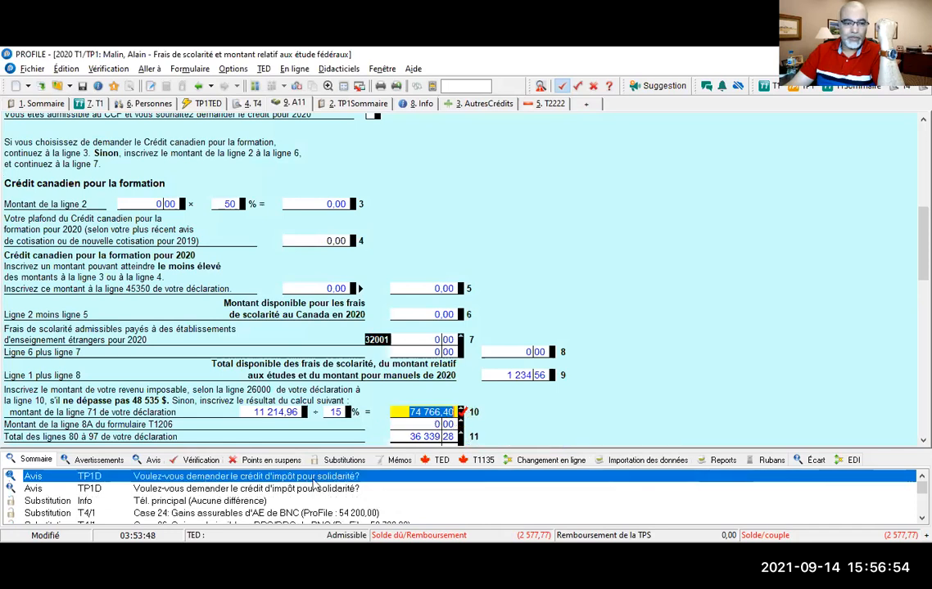
{"action": "double_click", "coordinate": [311, 479]}
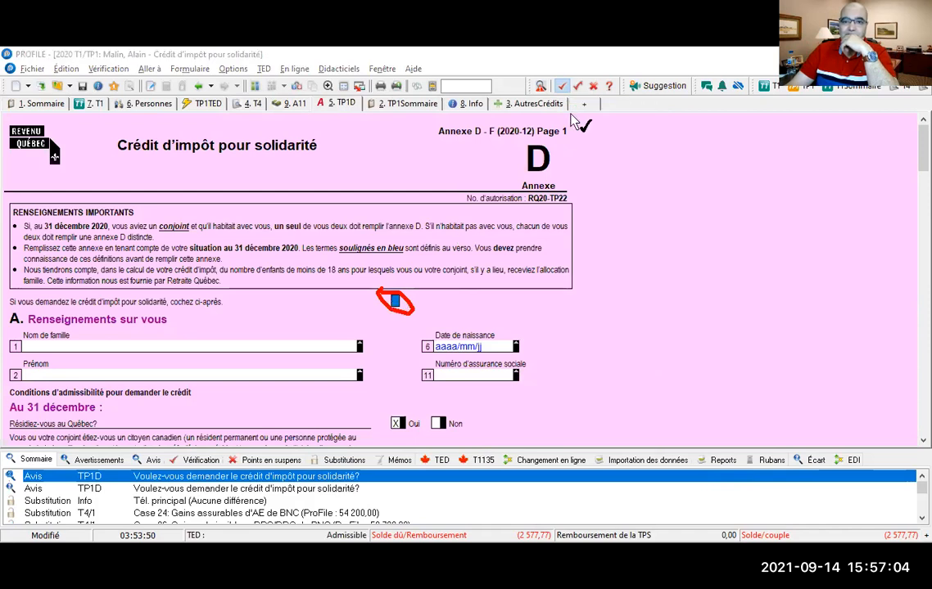
{"action": "left_click", "coordinate": [395, 301]}
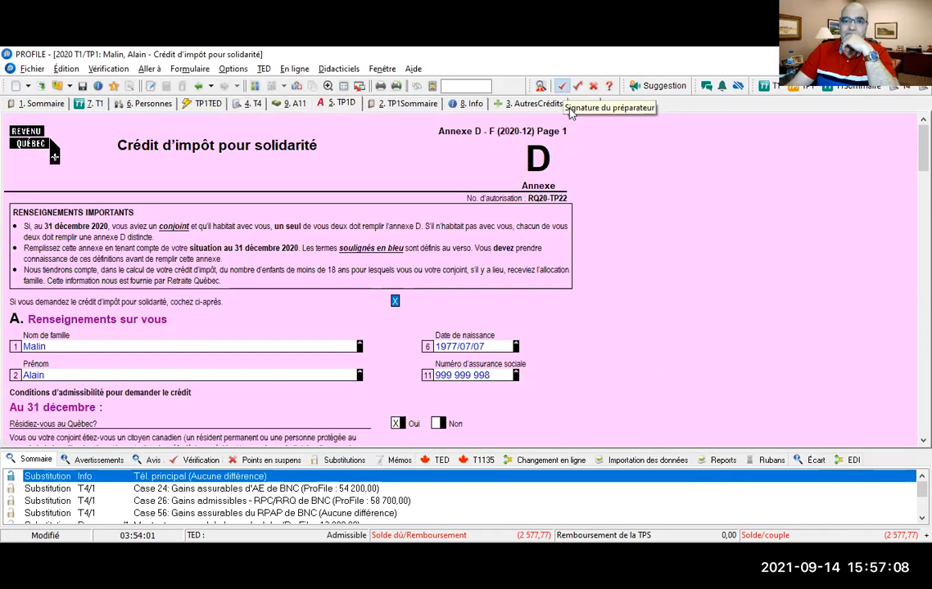
Mark the substitutions on the spouse's main telephone in Info and on T4 box 24, insurable EI earnings, as reviewed.
{"action": "double_click", "coordinate": [219, 485]}
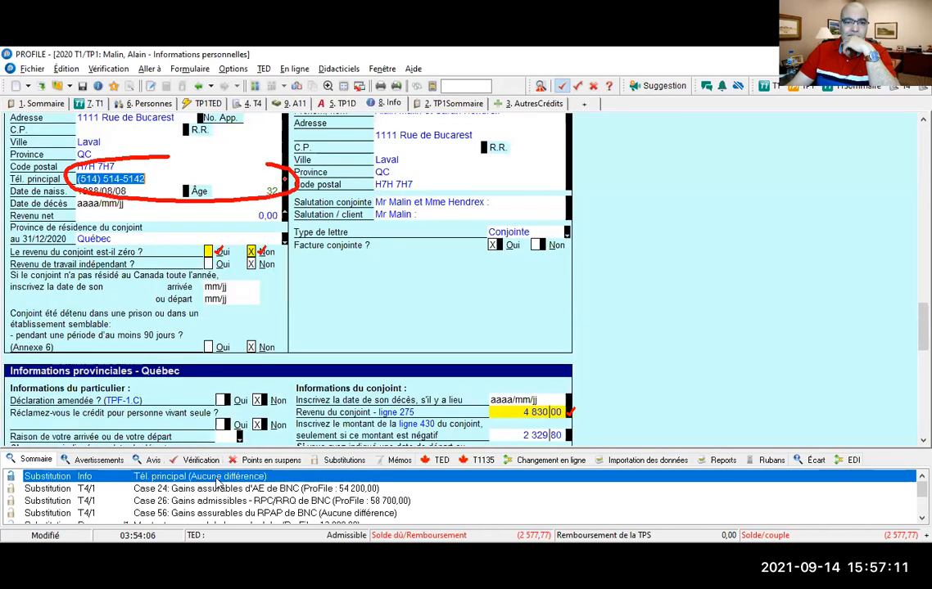
{"action": "left_click", "coordinate": [275, 180]}
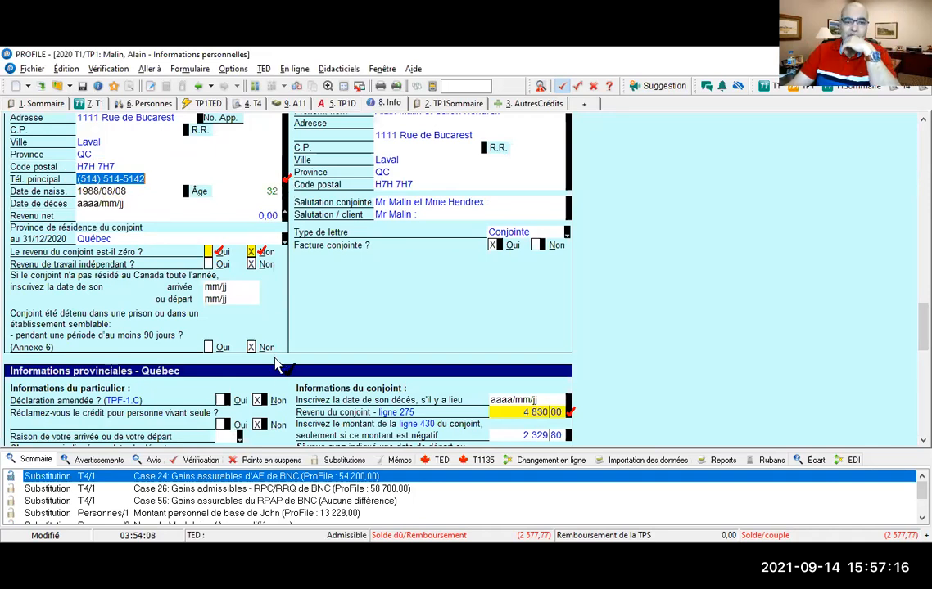
{"action": "scroll", "coordinate": [275, 375], "scroll_direction": "down", "scroll_amount": 1}
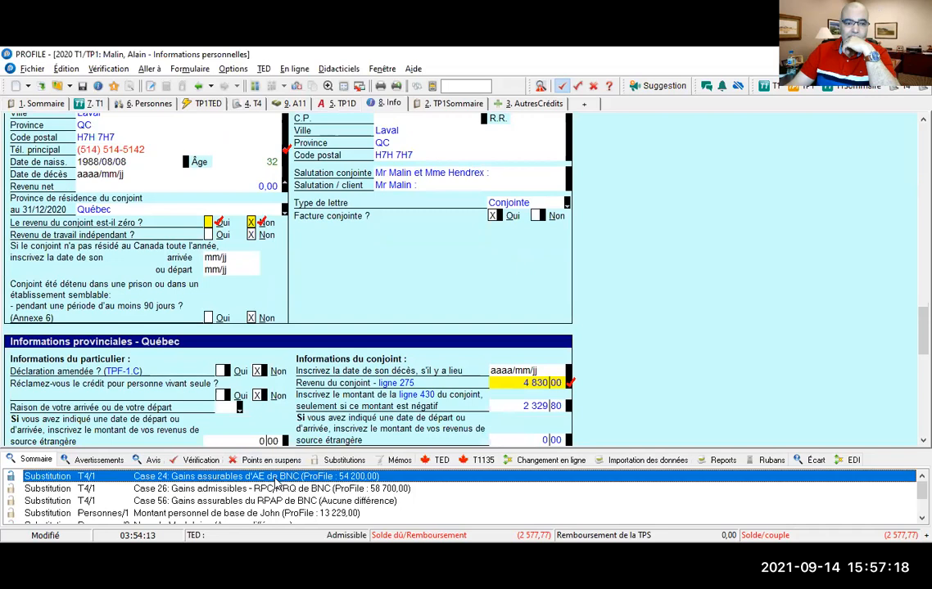
{"action": "double_click", "coordinate": [276, 479]}
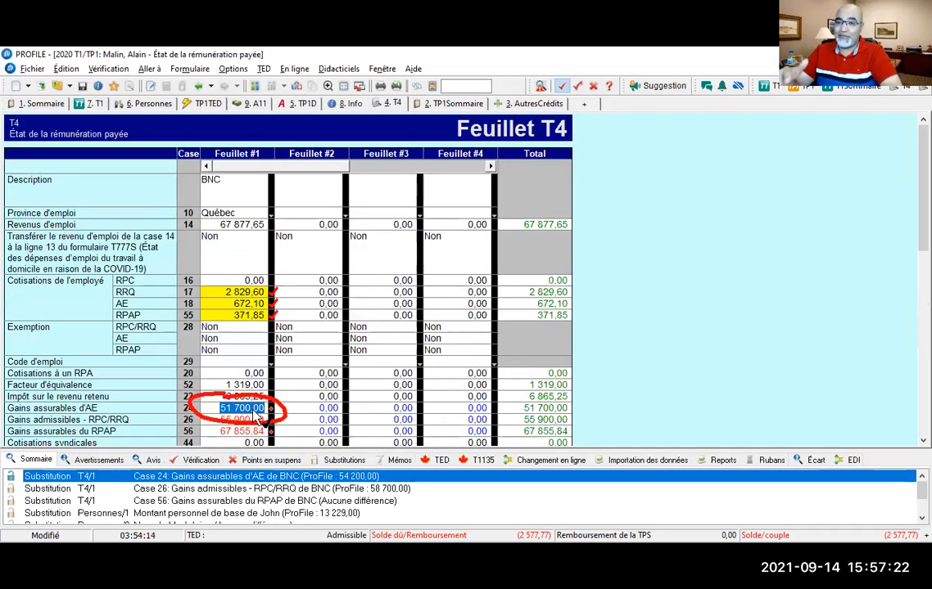
{"action": "left_click", "coordinate": [259, 420]}
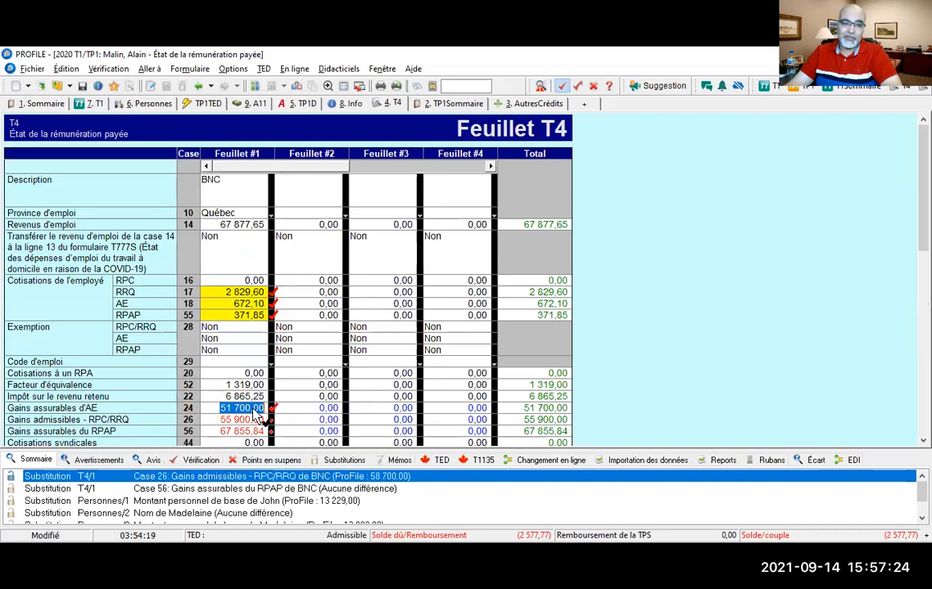
Mark the substitutions on T4 boxes 26 and 56 and on the first dependant's line 30000 basic personal amount as reviewed.
{"action": "left_click", "coordinate": [262, 430]}
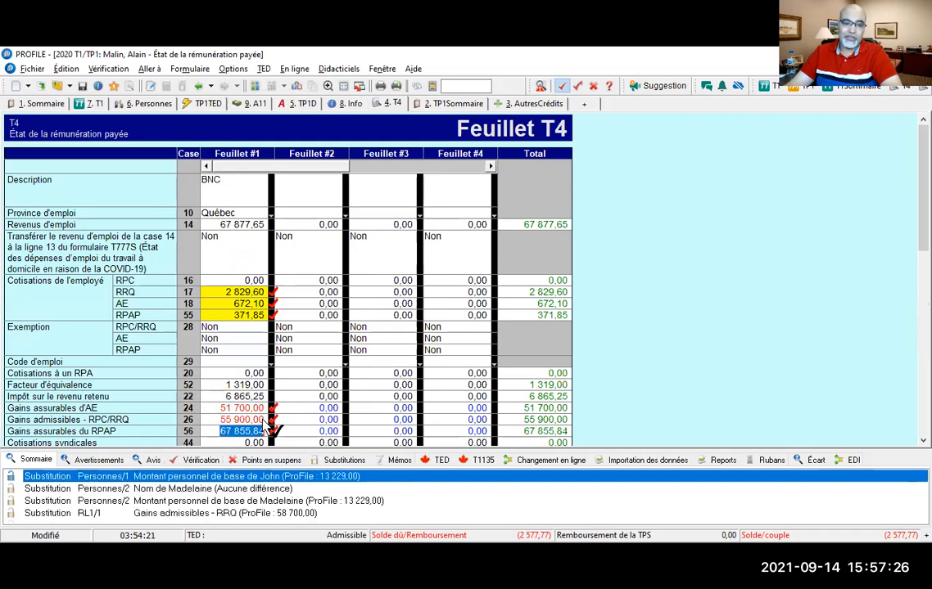
{"action": "double_click", "coordinate": [243, 477]}
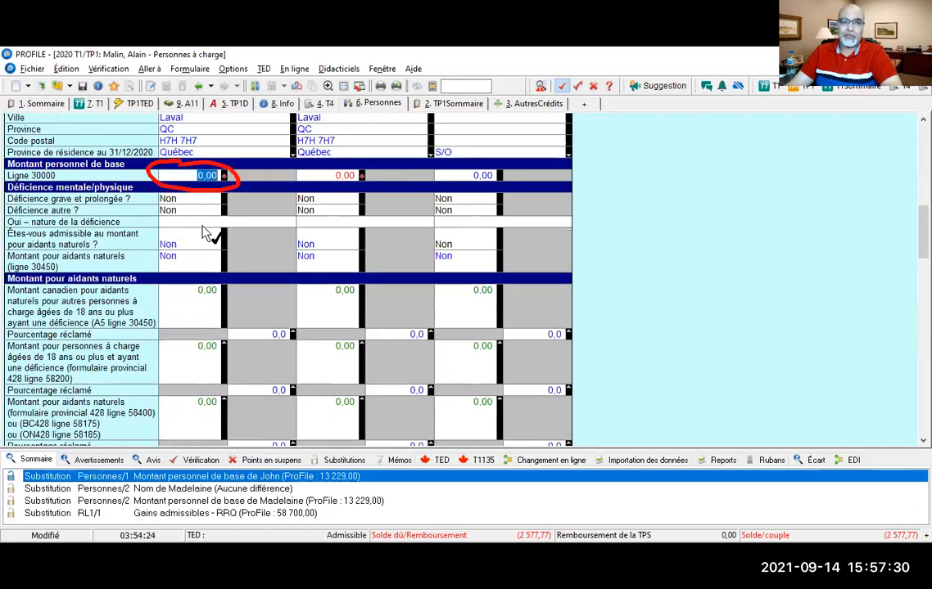
{"action": "left_click", "coordinate": [224, 174]}
Mark the substitutions on the second dependant's last name and line 30000 basic personal amount as reviewed.
{"action": "scroll", "coordinate": [304, 212], "scroll_direction": "up", "scroll_amount": 8}
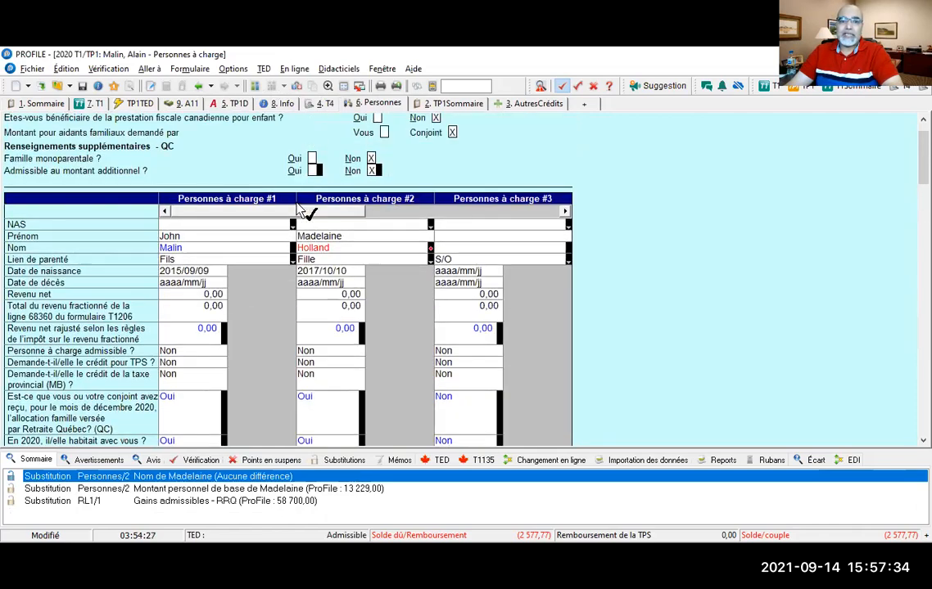
{"action": "scroll", "coordinate": [305, 211], "scroll_direction": "down", "scroll_amount": 4}
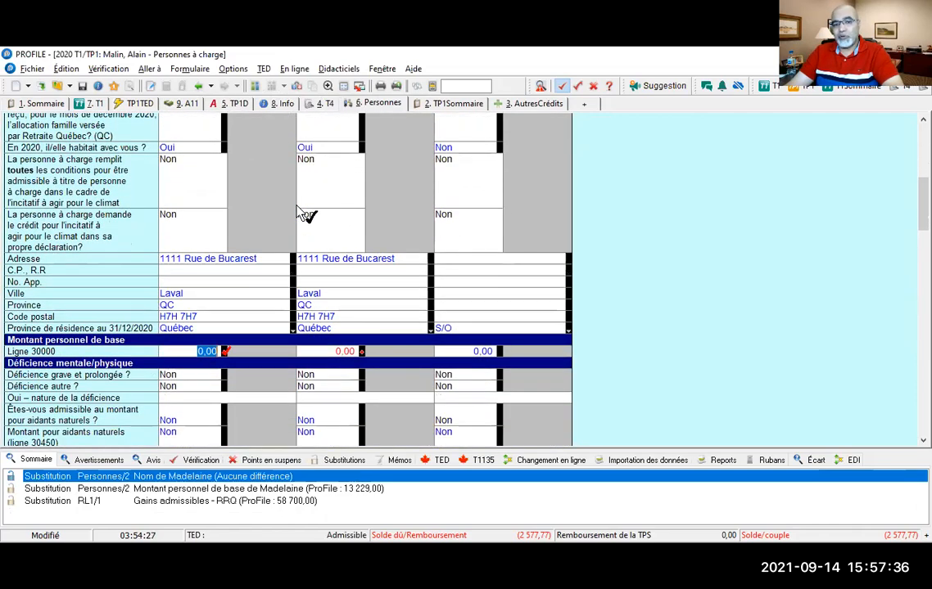
{"action": "scroll", "coordinate": [304, 211], "scroll_direction": "down", "scroll_amount": 12}
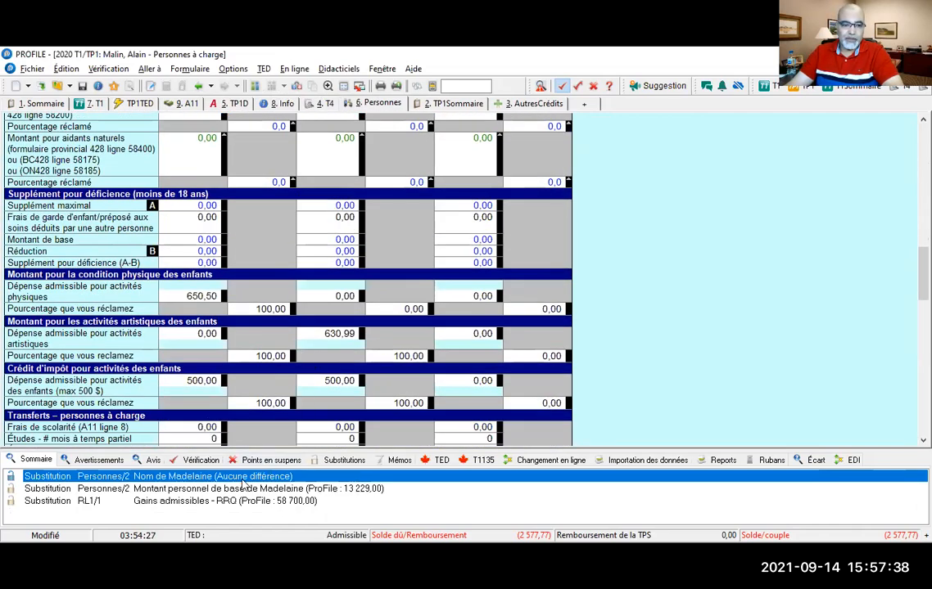
{"action": "double_click", "coordinate": [243, 480]}
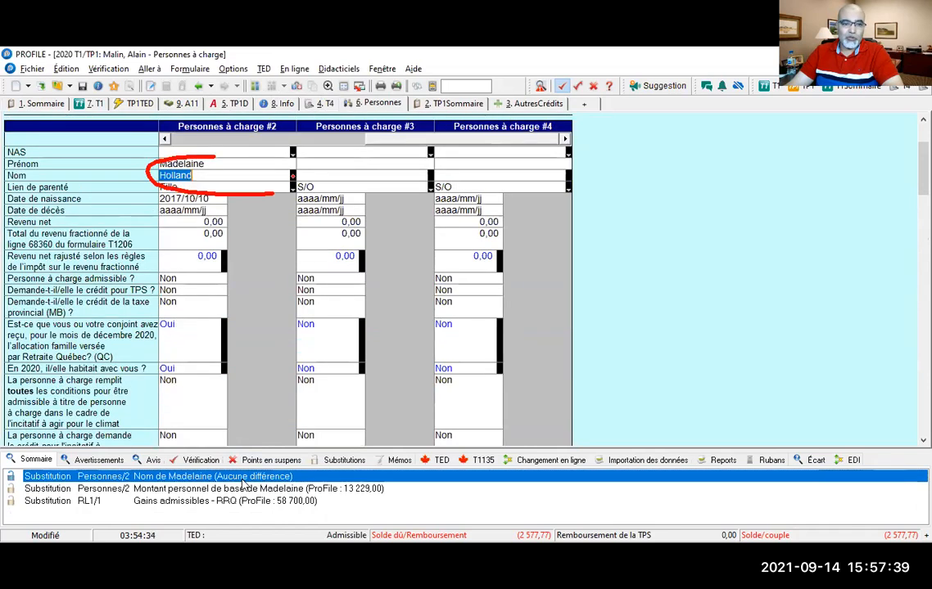
{"action": "left_click", "coordinate": [188, 175]}
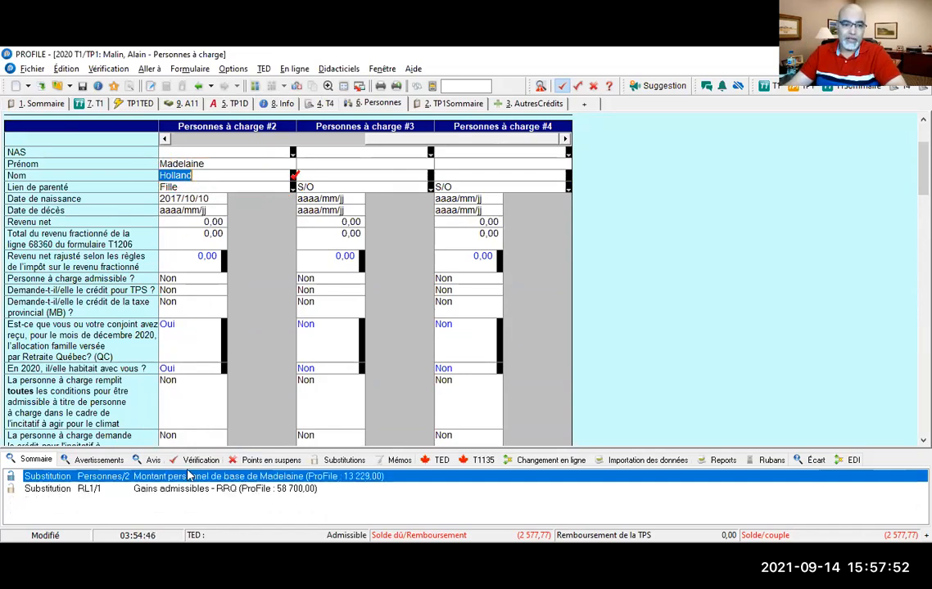
{"action": "double_click", "coordinate": [187, 479]}
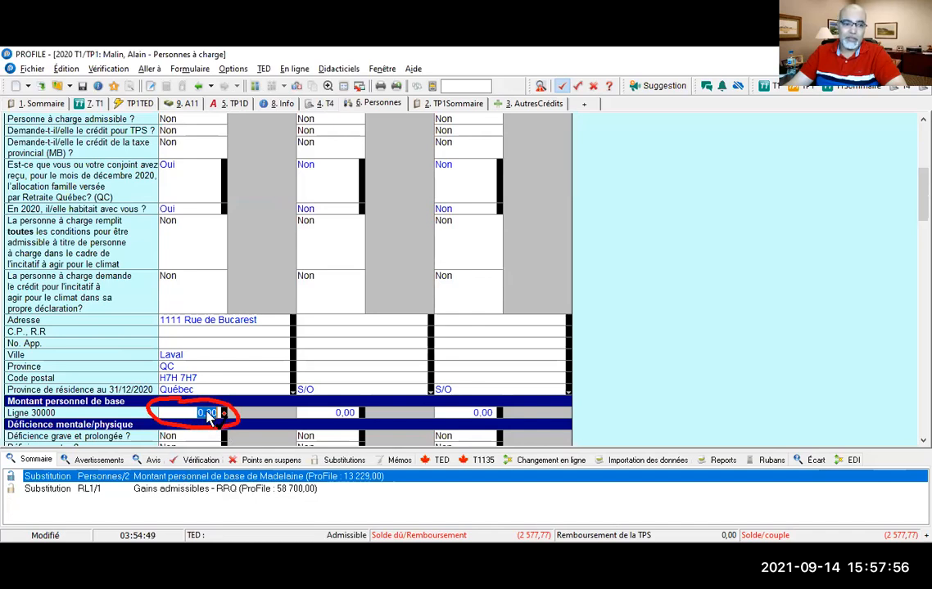
{"action": "key", "text": "F8"}
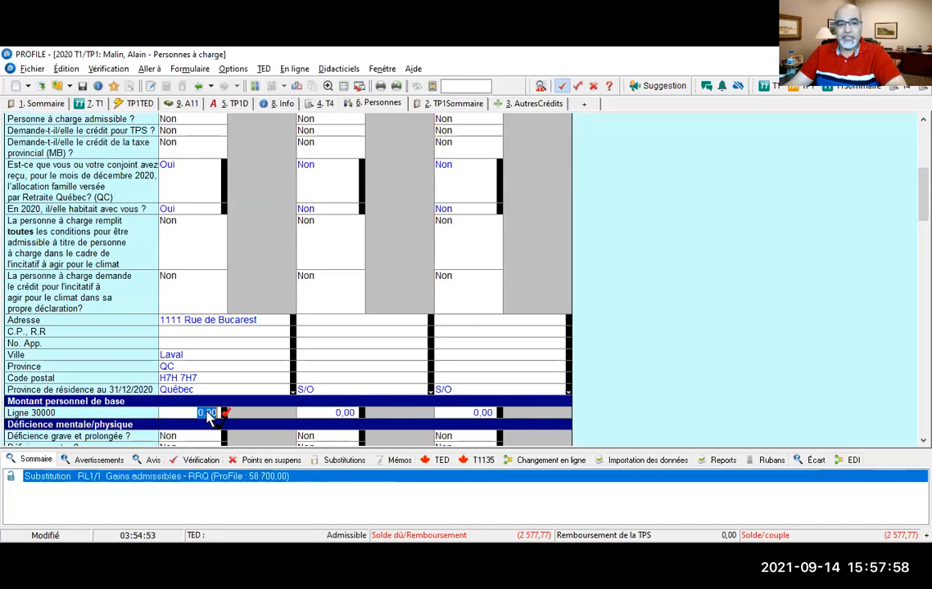
Mark the substitution on RL-1 box G, QPP pensionable earnings, as reviewed, then turn off review marking and hide the verifier results.
{"action": "double_click", "coordinate": [204, 482]}
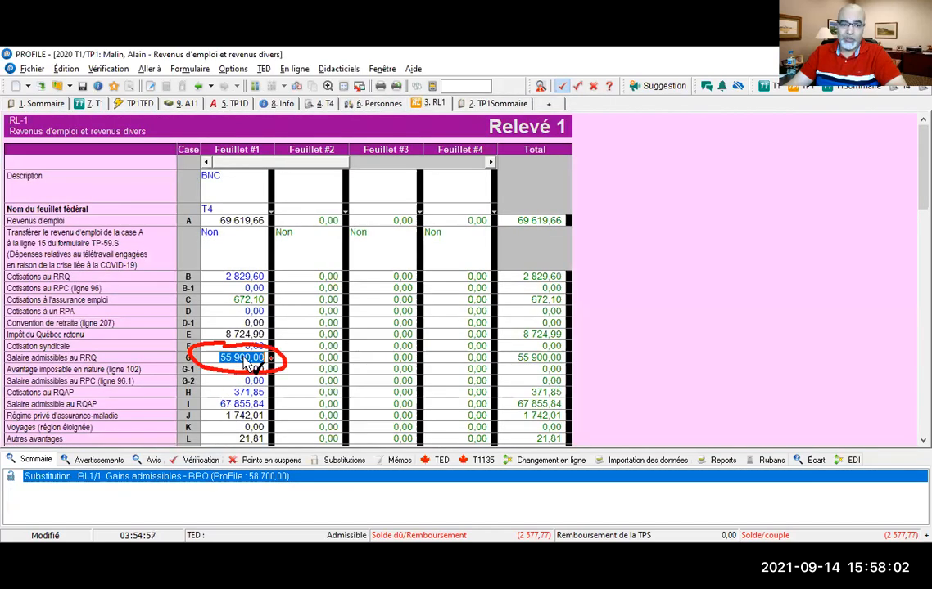
{"action": "key", "text": "F8"}
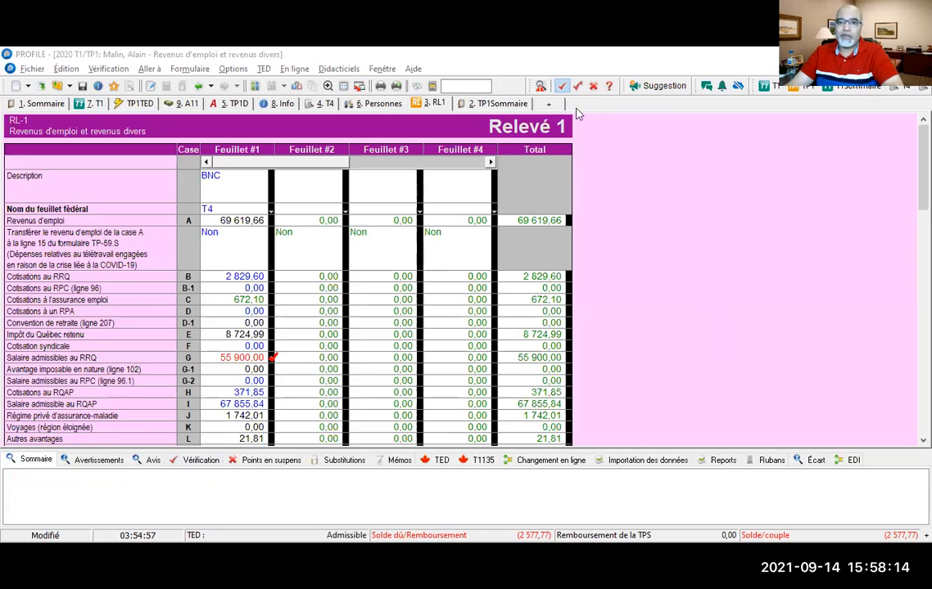
{"action": "left_click", "coordinate": [562, 87]}
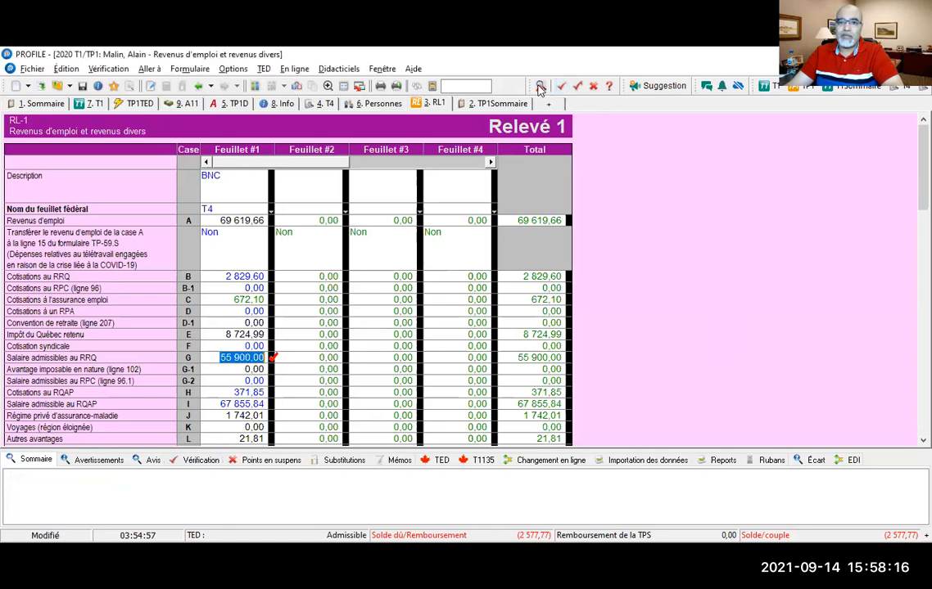
{"action": "left_click", "coordinate": [541, 87]}
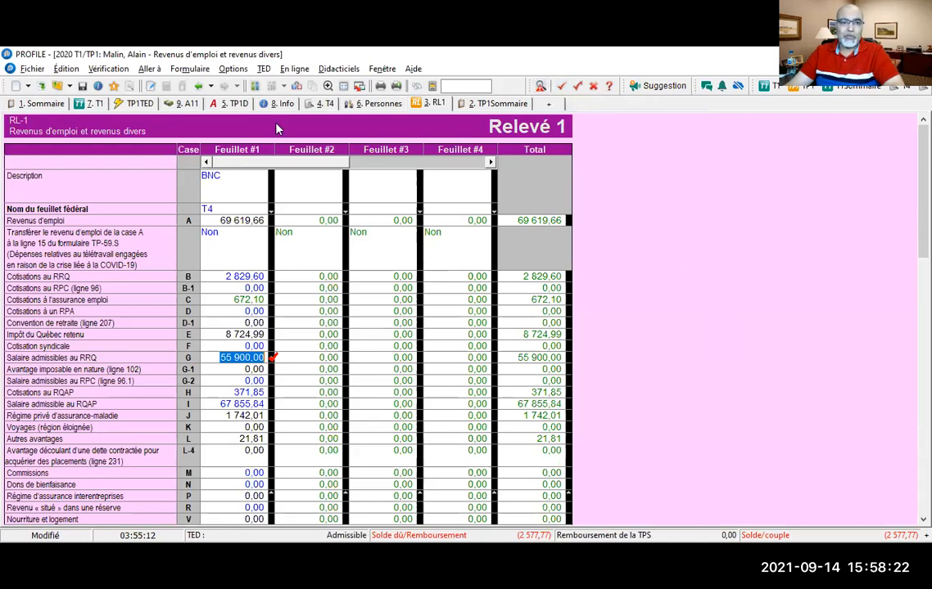
Place the Quebec summary TP1Sommaire directly after the federal Sommaire in the order of open forms.
{"action": "left_click", "coordinate": [43, 104]}
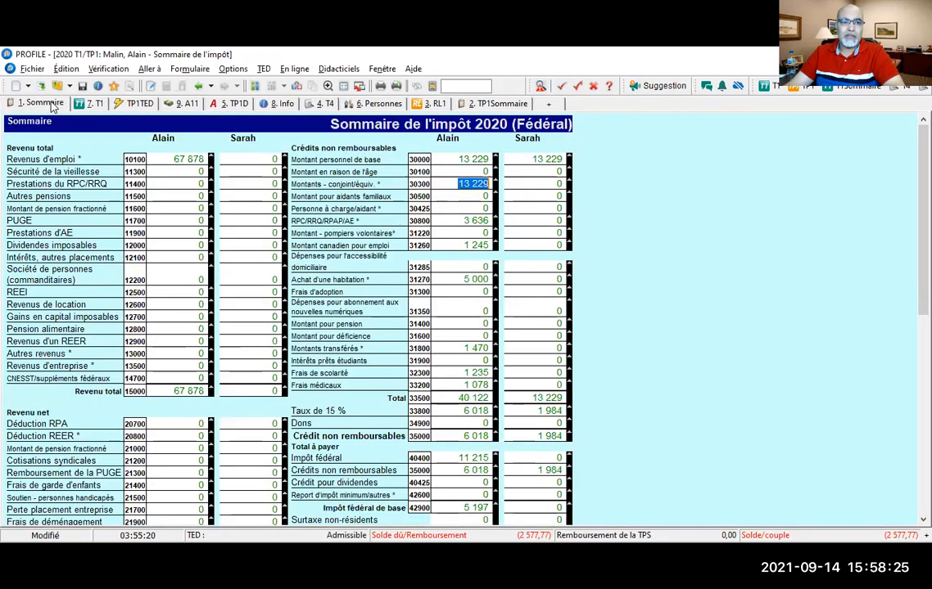
{"action": "left_click", "coordinate": [483, 104]}
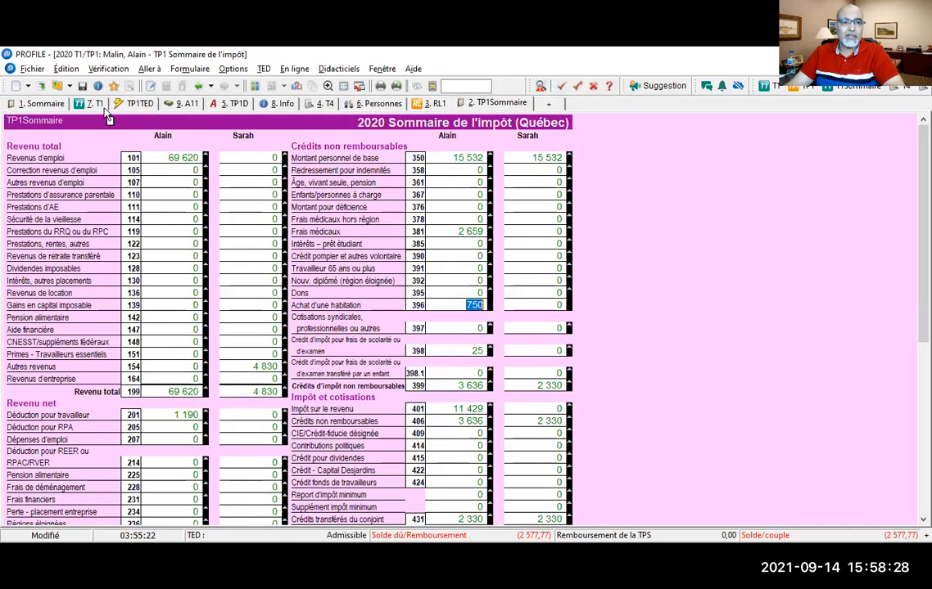
{"action": "mouse_move", "coordinate": [98, 104]}
{"action": "left_mouse_down"}
{"action": "mouse_move", "coordinate": [32, 103]}
{"action": "mouse_move", "coordinate": [86, 104]}
{"action": "left_mouse_up"}
Compare the income, credits and balance or refund sections of the federal and Quebec tax summaries.
{"action": "left_click", "coordinate": [43, 104]}
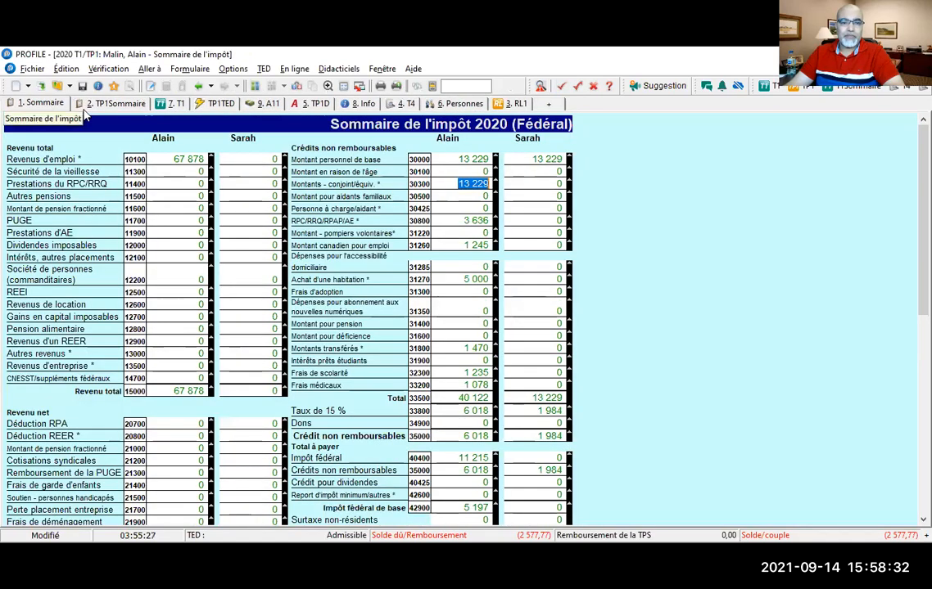
{"action": "left_click", "coordinate": [115, 104]}
{"action": "scroll", "coordinate": [193, 162], "scroll_direction": "down", "scroll_amount": 5}
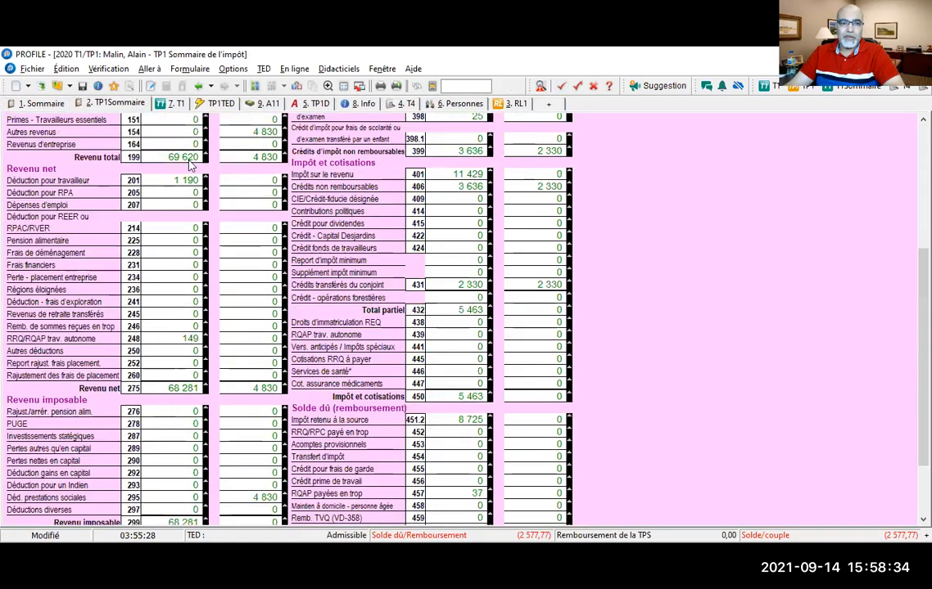
{"action": "left_click", "coordinate": [38, 104]}
{"action": "scroll", "coordinate": [200, 142], "scroll_direction": "down", "scroll_amount": 1}
{"action": "scroll", "coordinate": [200, 142], "scroll_direction": "down", "scroll_amount": 10}
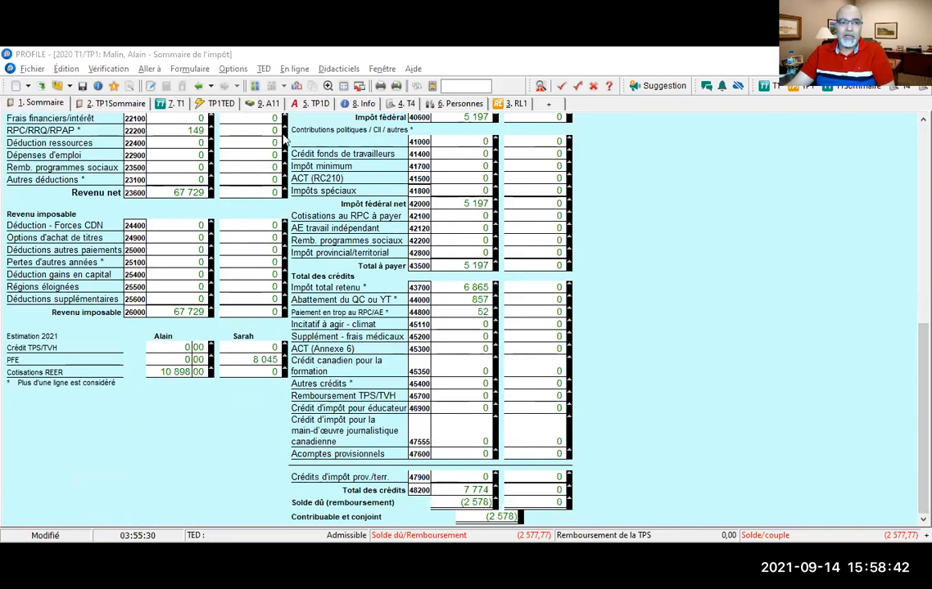
{"action": "left_click", "coordinate": [123, 104]}
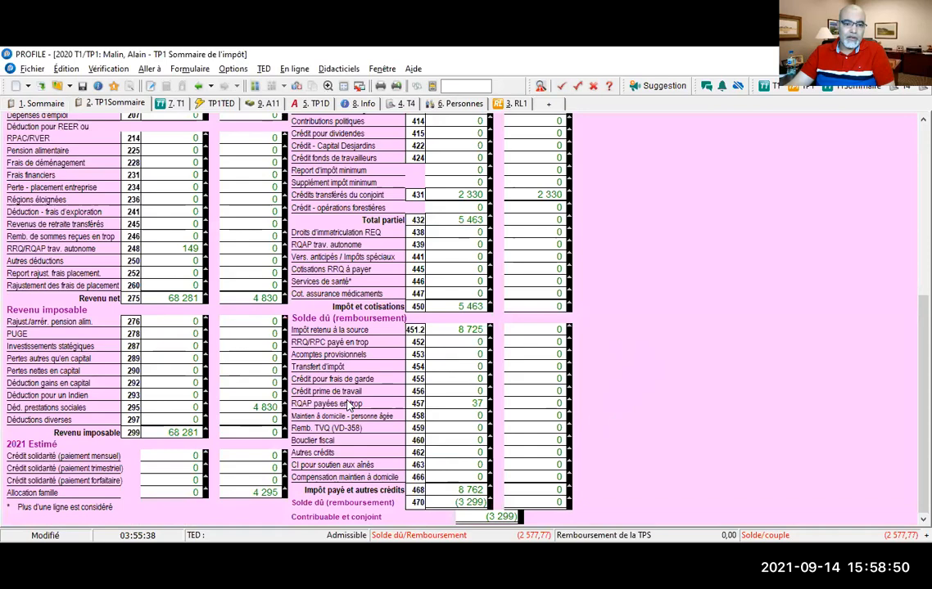
Open form TP1D from the 2021 monthly solidarity credit estimate and examine the credit's eligibility conditions, calculation and payments.
{"action": "double_click", "coordinate": [179, 455]}
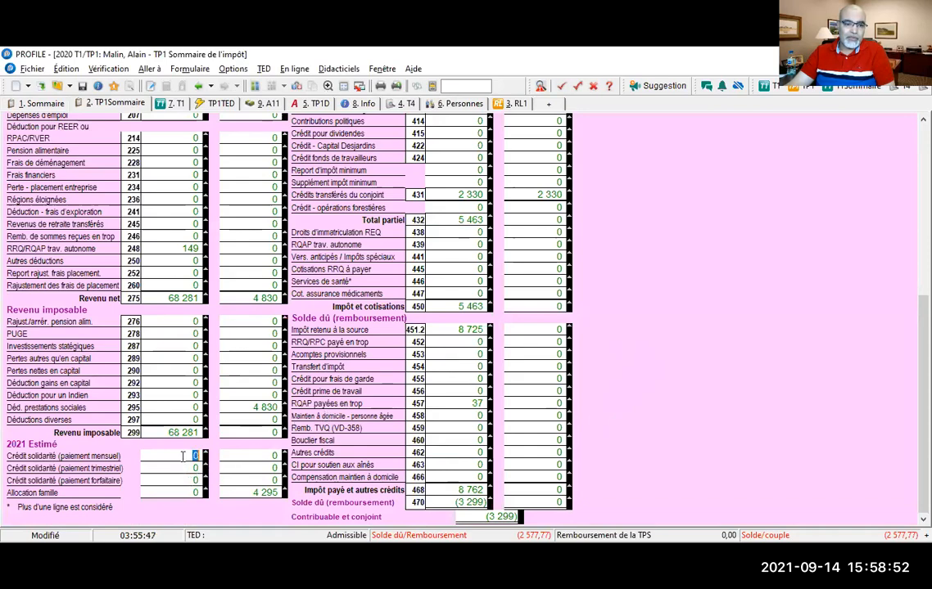
{"action": "scroll", "coordinate": [347, 216], "scroll_direction": "up", "scroll_amount": 1}
{"action": "scroll", "coordinate": [347, 215], "scroll_direction": "up", "scroll_amount": 15}
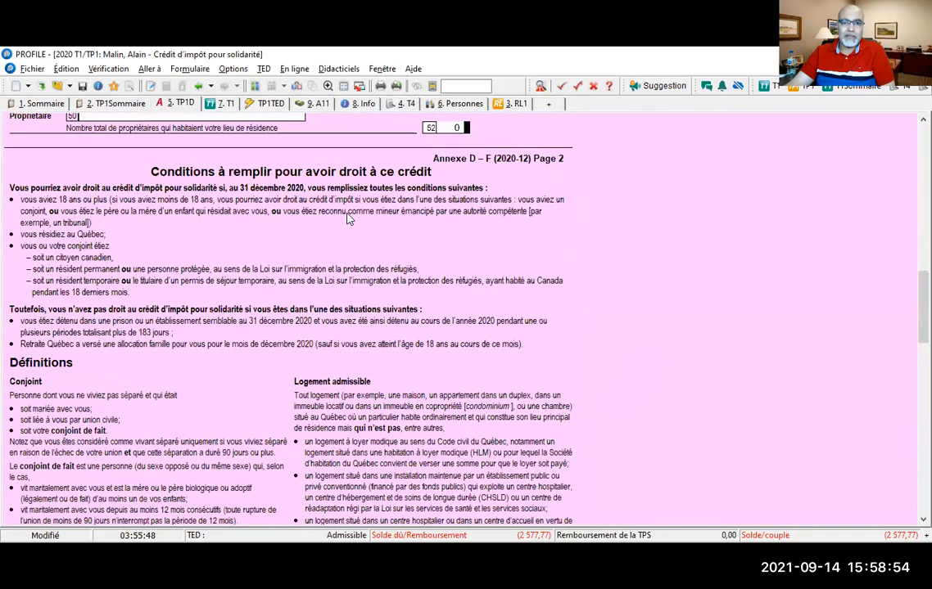
{"action": "scroll", "coordinate": [352, 217], "scroll_direction": "down", "scroll_amount": 2}
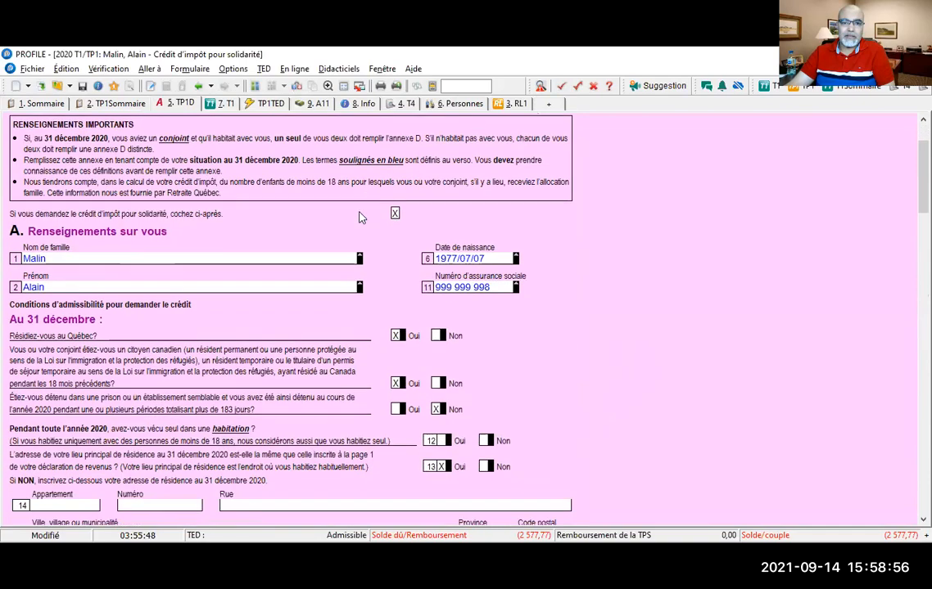
{"action": "scroll", "coordinate": [493, 202], "scroll_direction": "down", "scroll_amount": 20}
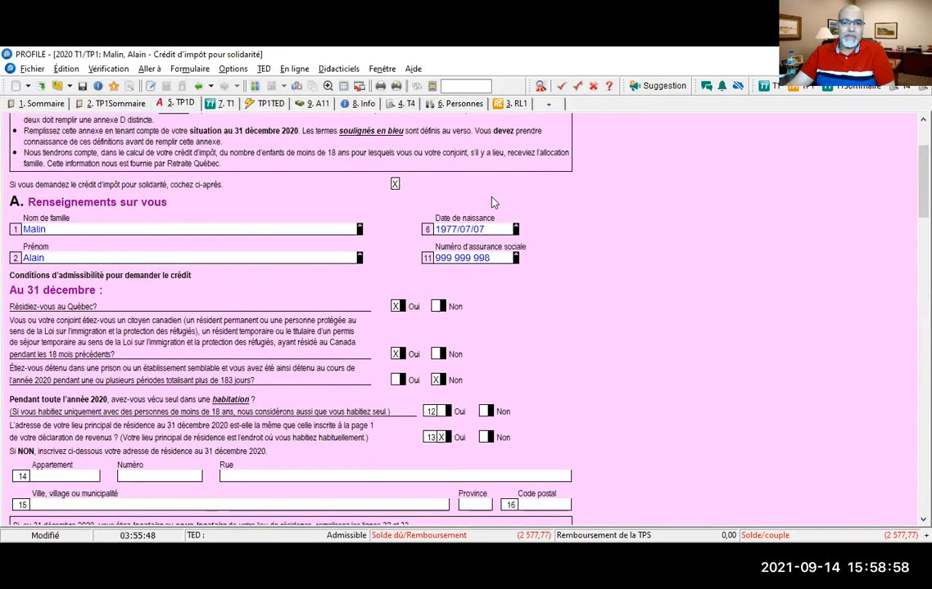
{"action": "scroll", "coordinate": [493, 202], "scroll_direction": "down", "scroll_amount": 20}
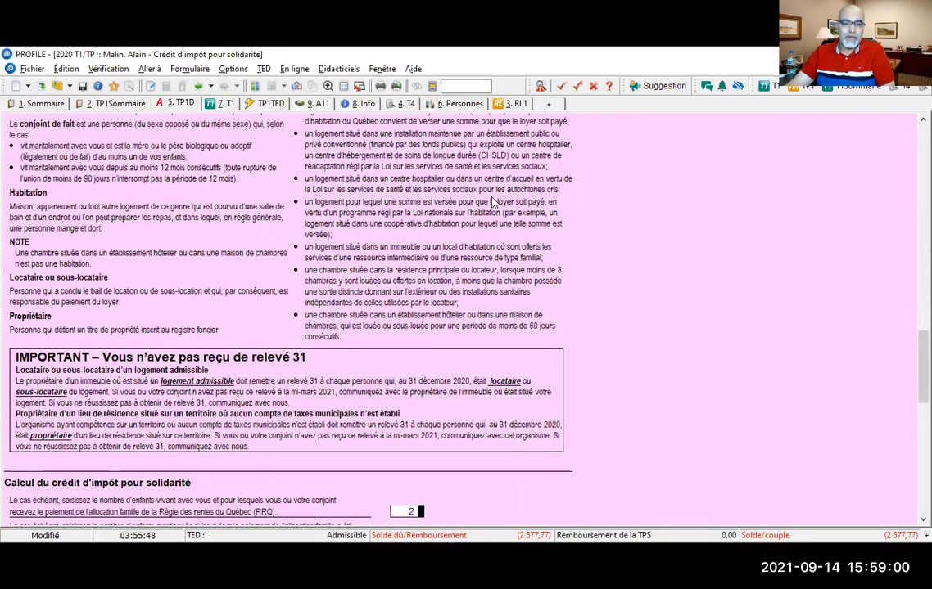
{"action": "scroll", "coordinate": [494, 202], "scroll_direction": "down", "scroll_amount": 3}
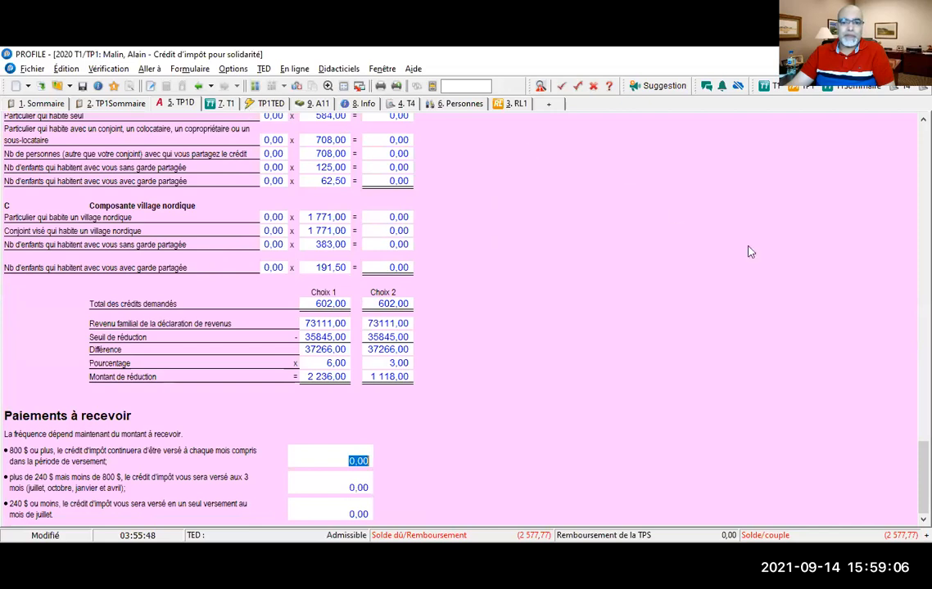
Check the 2021 estimates on both tax summaries, including the spouse's PFE and the taxpayer's REER contributions.
{"action": "left_click", "coordinate": [81, 102]}
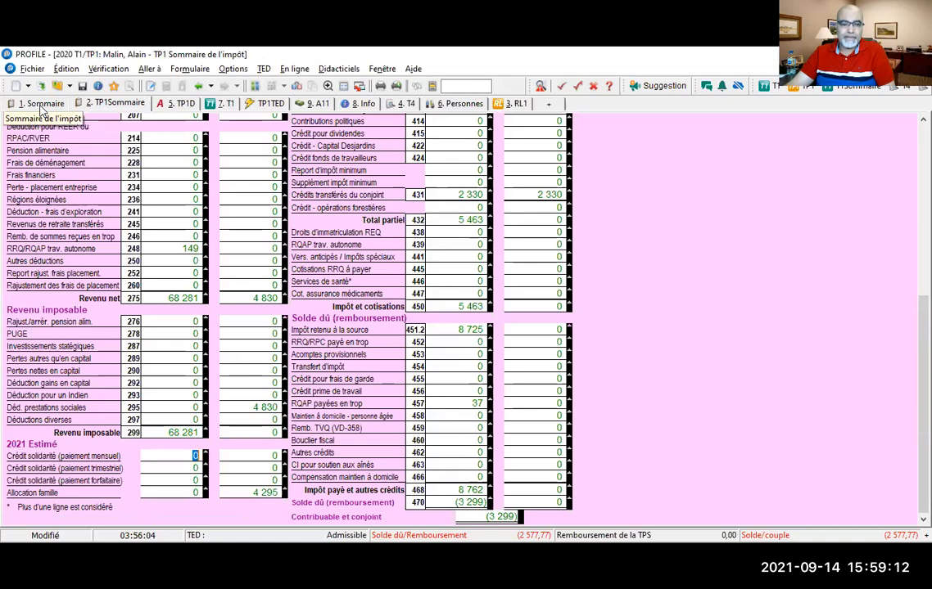
{"action": "left_click", "coordinate": [40, 104]}
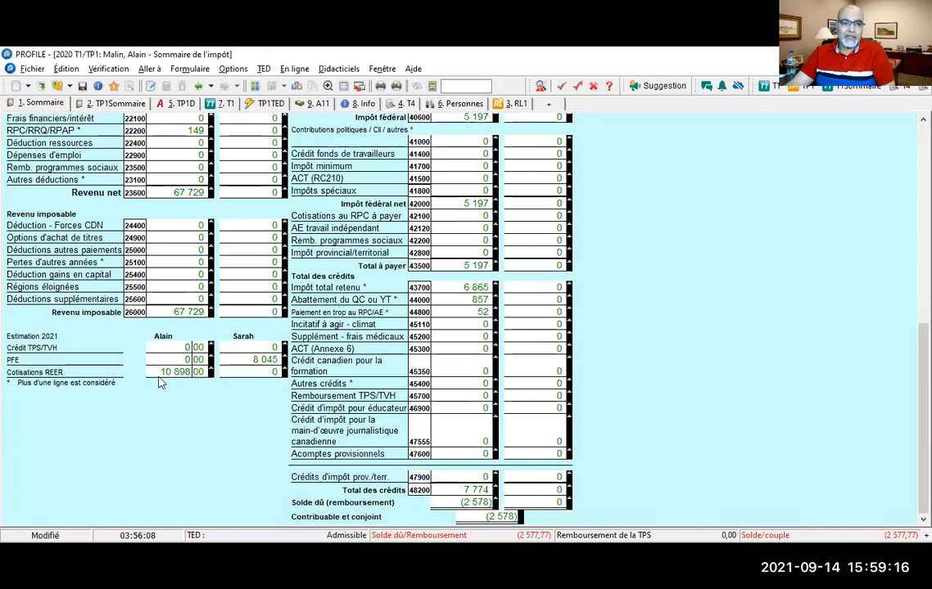
{"action": "left_click", "coordinate": [245, 360]}
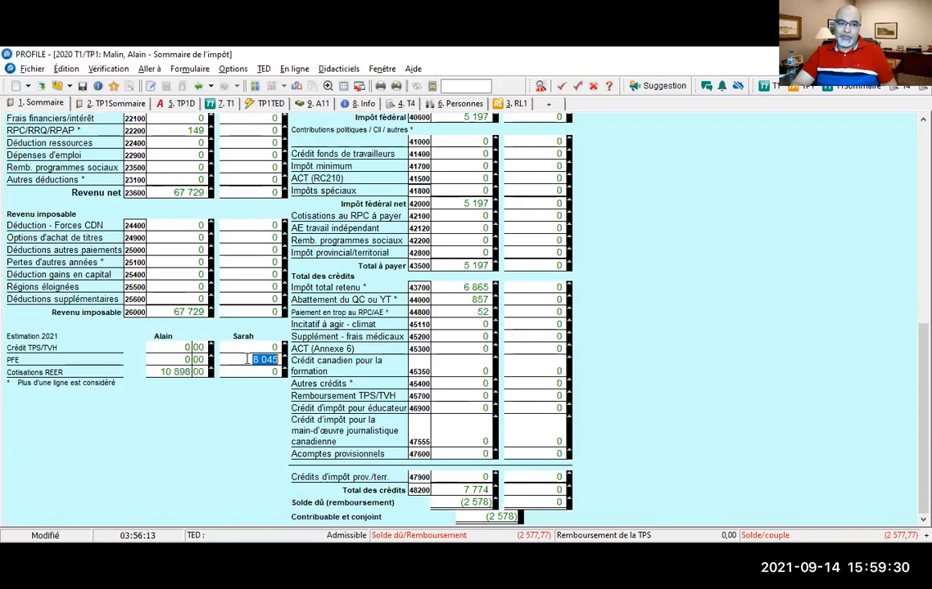
{"action": "left_click", "coordinate": [163, 371]}
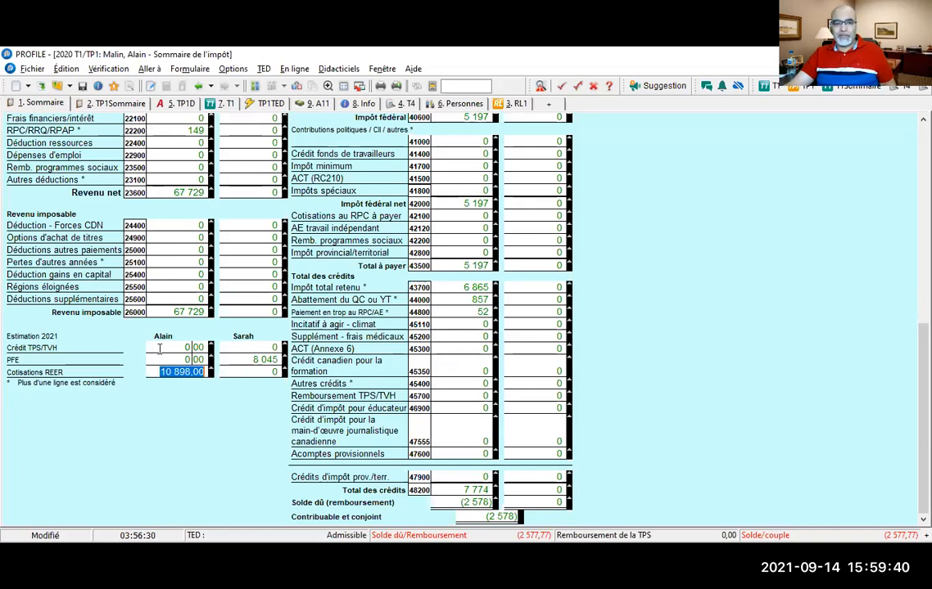
{"action": "left_click", "coordinate": [102, 101]}
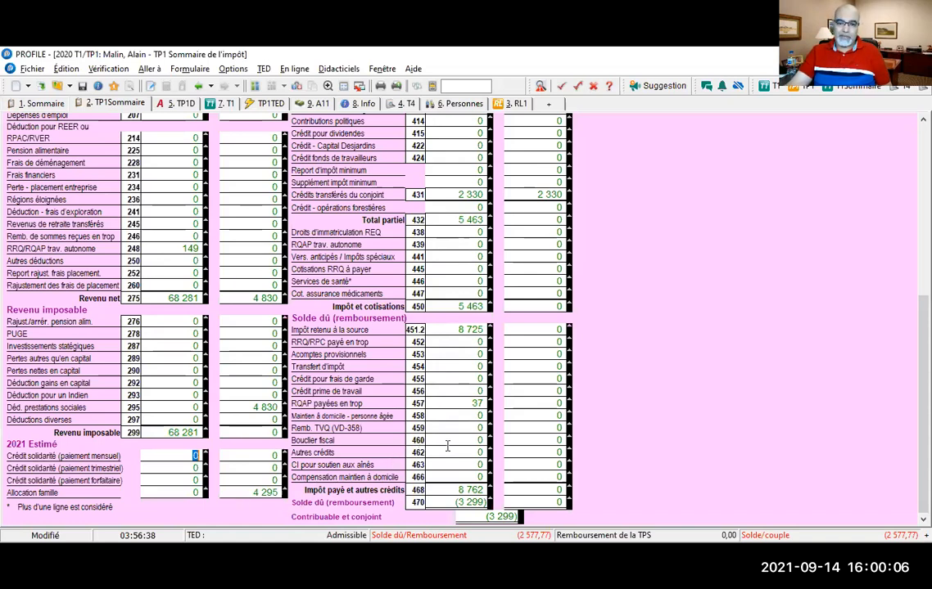
Review the Quebec summary down to its refund section and open the TP1 source of line 462, Autres crédits.
{"action": "scroll", "coordinate": [447, 446], "scroll_direction": "up", "scroll_amount": 1}
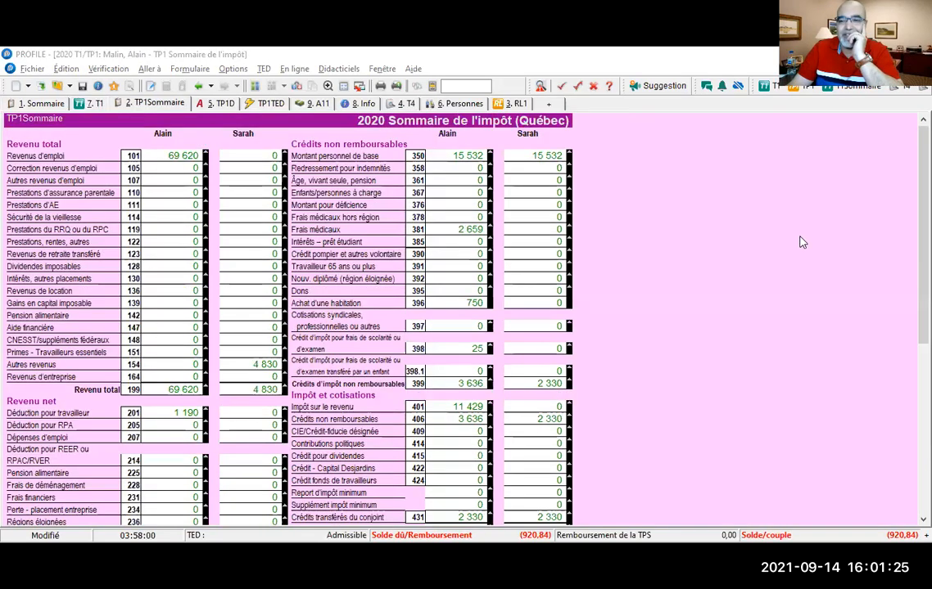
{"action": "scroll", "coordinate": [448, 412], "scroll_direction": "down", "scroll_amount": 3}
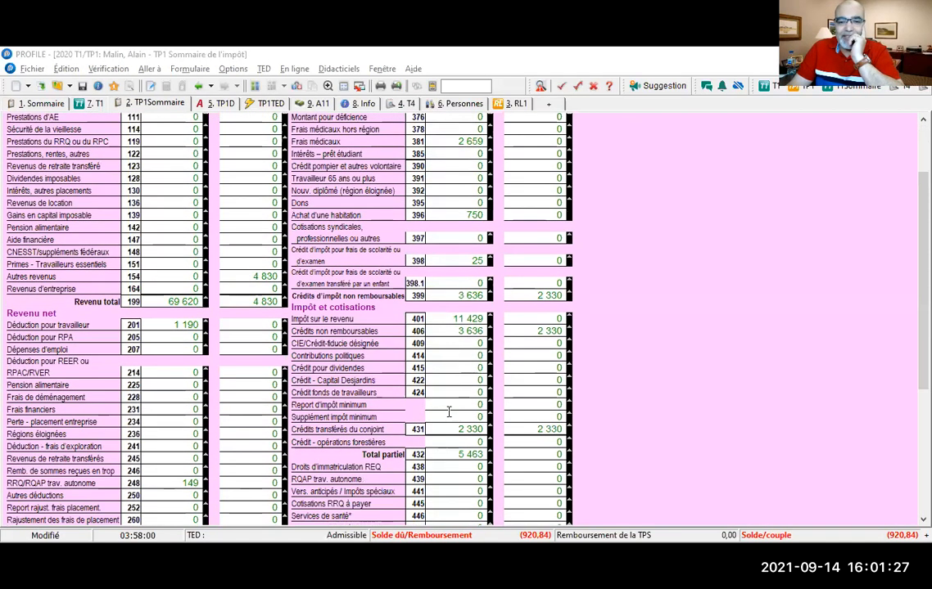
{"action": "scroll", "coordinate": [449, 412], "scroll_direction": "down", "scroll_amount": 6}
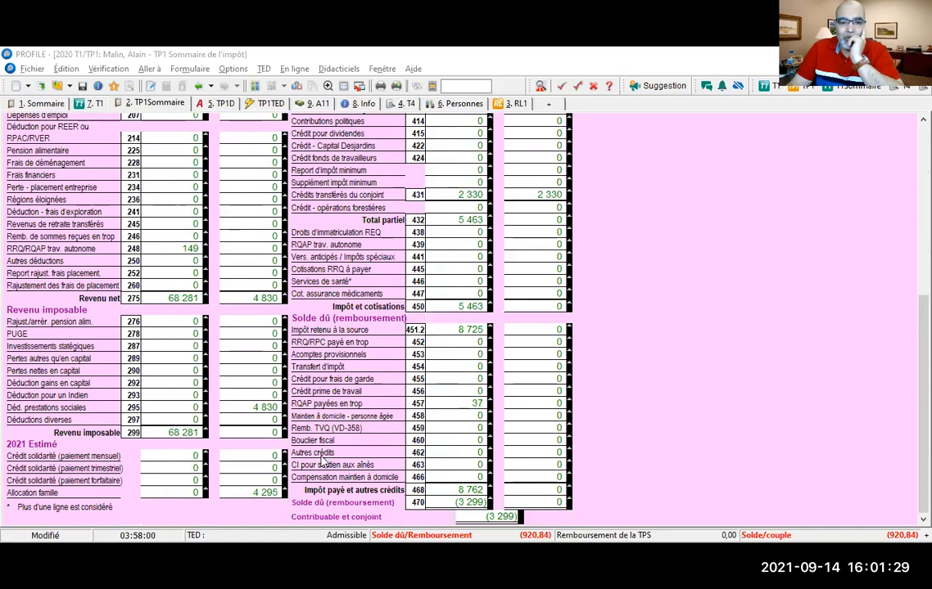
{"action": "left_click", "coordinate": [461, 456]}
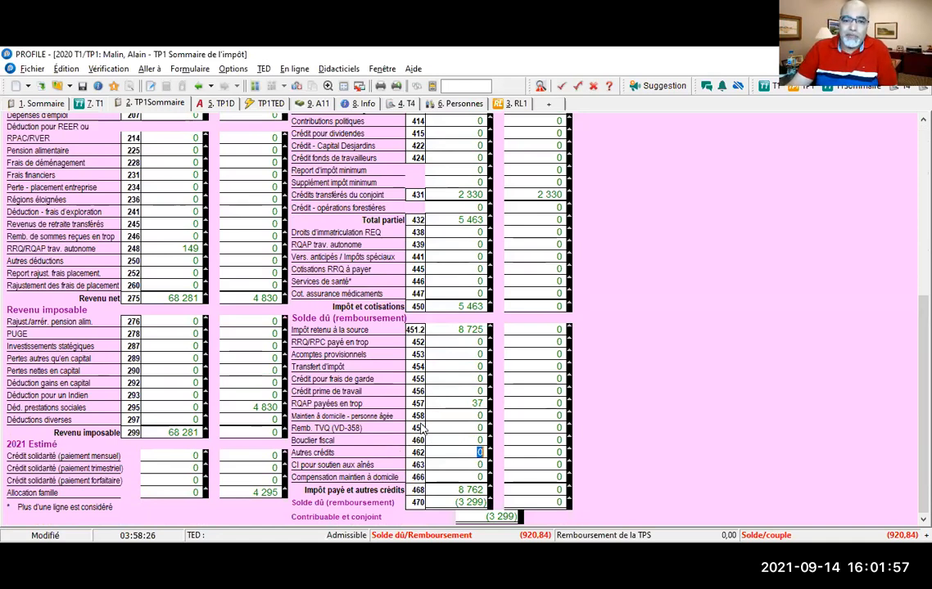
{"action": "double_click", "coordinate": [465, 451]}
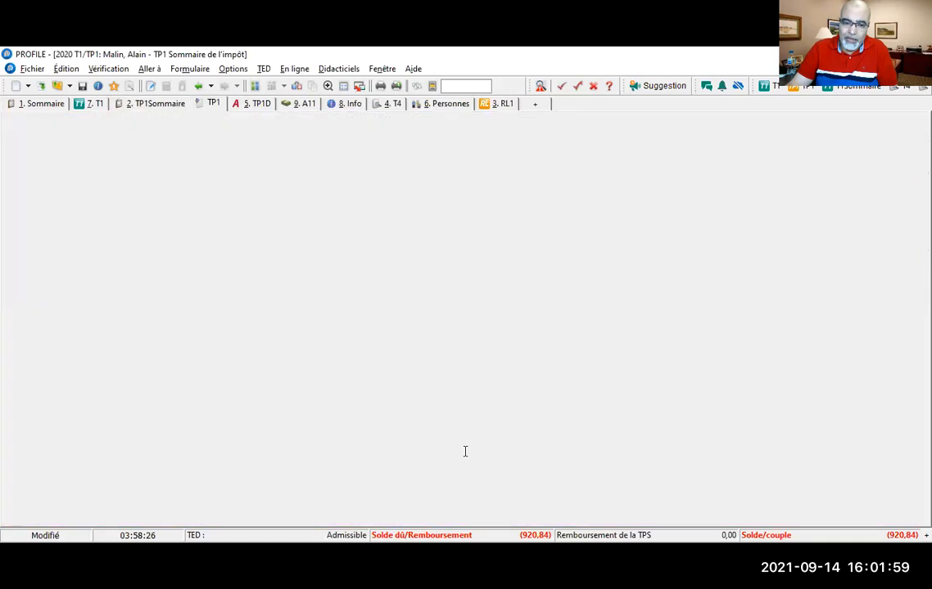
Open the Autres crédits worksheet behind line 462 of the TP1 return and review its list of credits.
{"action": "scroll", "coordinate": [448, 425], "scroll_direction": "down", "scroll_amount": 1}
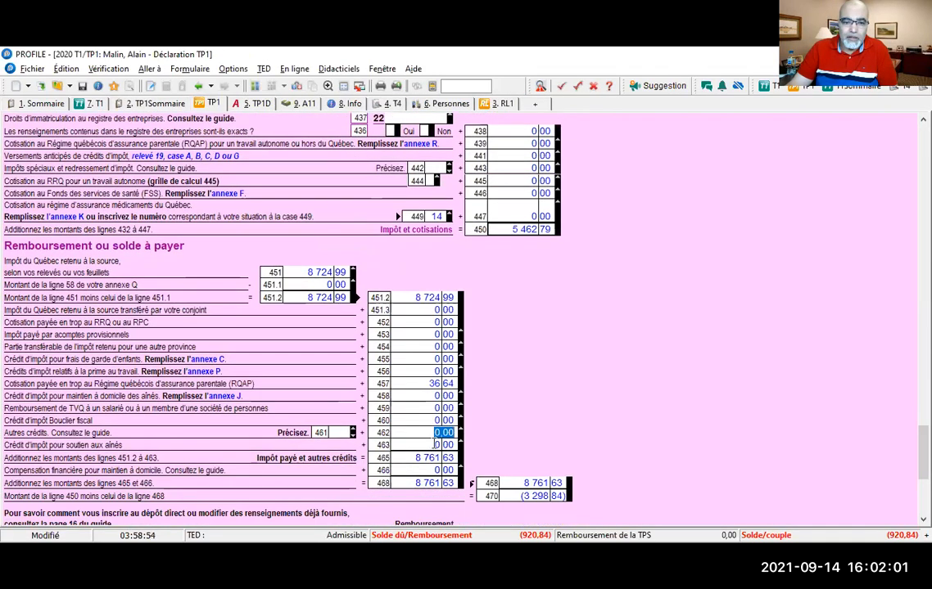
{"action": "double_click", "coordinate": [428, 434]}
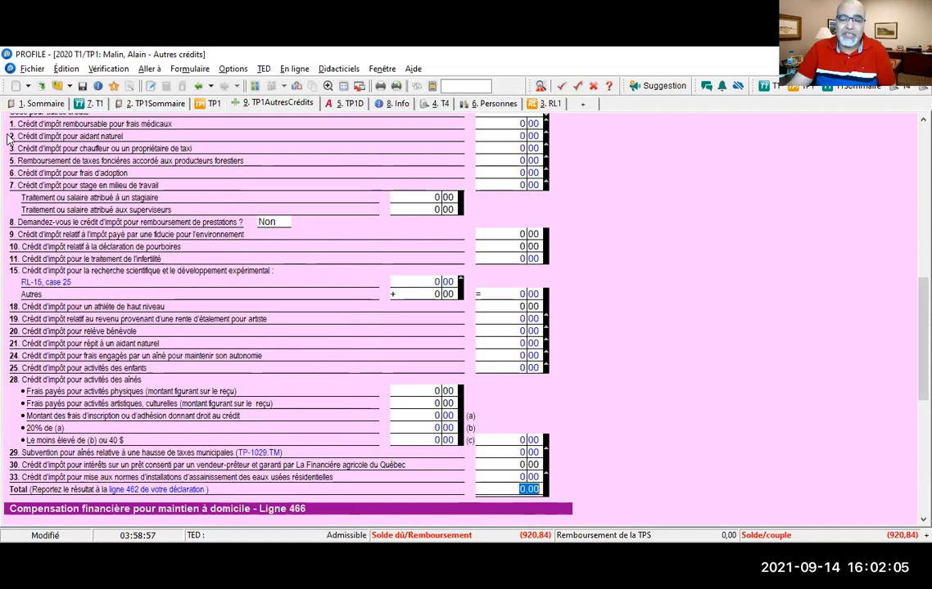
{"action": "scroll", "coordinate": [10, 188], "scroll_direction": "down", "scroll_amount": 1}
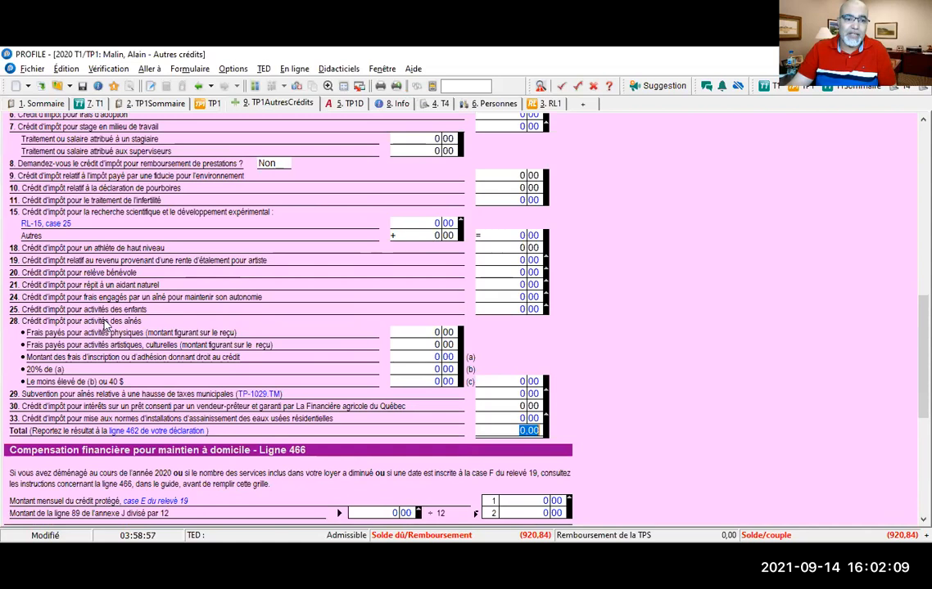
Override credit 25, Crédit d'impôt pour activités des enfants, with 200 and check line 462 on the Quebec tax summary.
{"action": "left_click", "coordinate": [512, 310]}
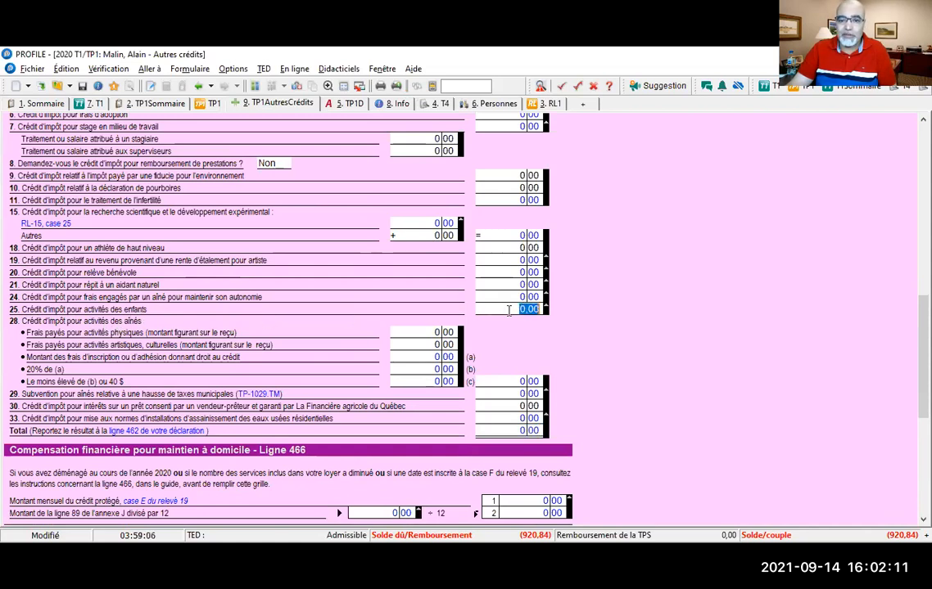
{"action": "type", "text": "200"}
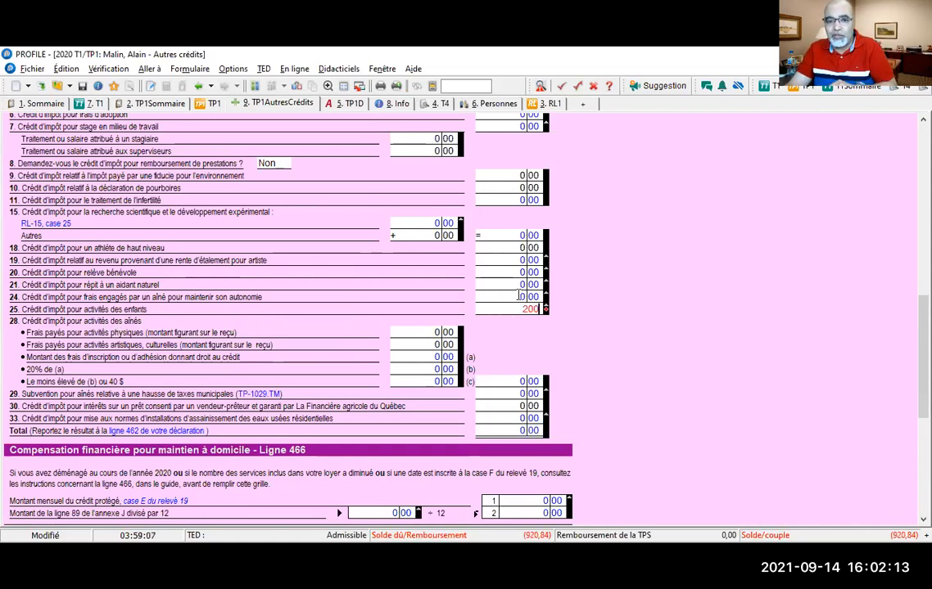
{"action": "left_click", "coordinate": [514, 293]}
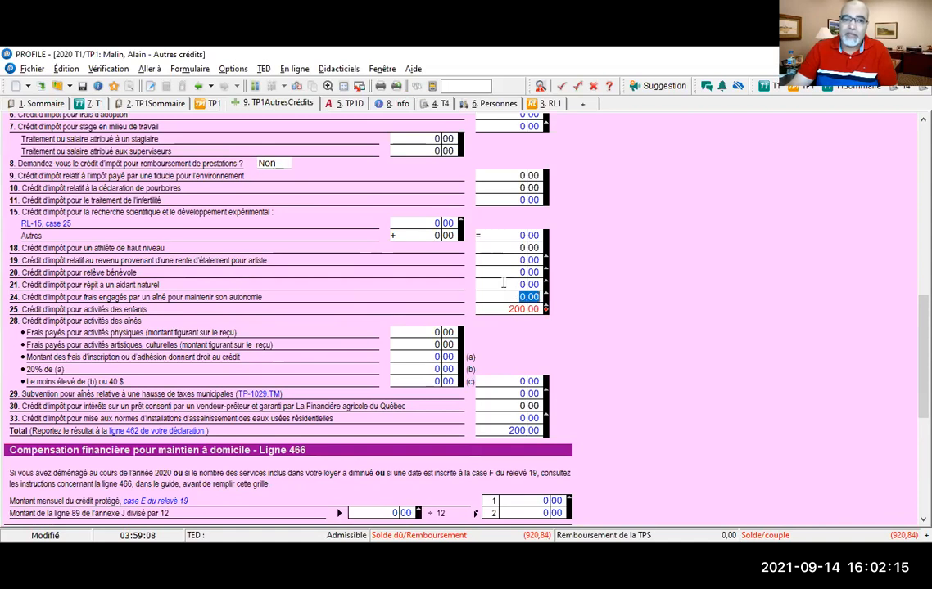
{"action": "left_click", "coordinate": [154, 104]}
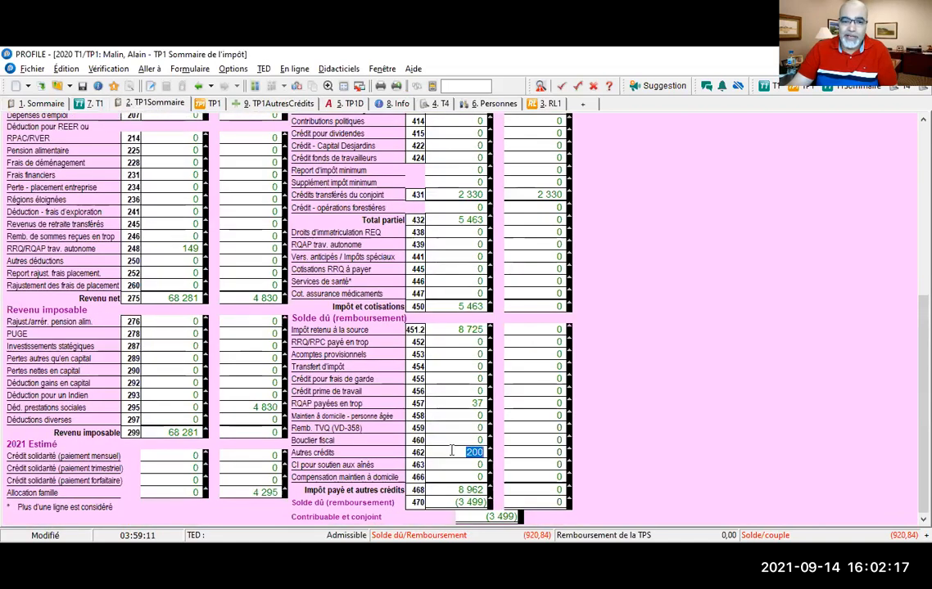
{"action": "left_click_drag", "start_coordinate": [452, 452], "coordinate": [487, 453]}
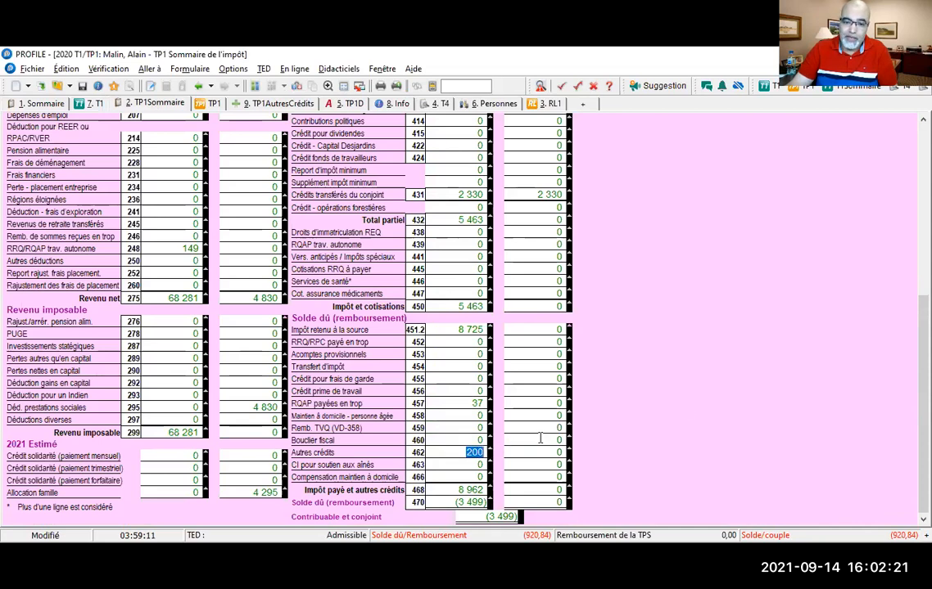